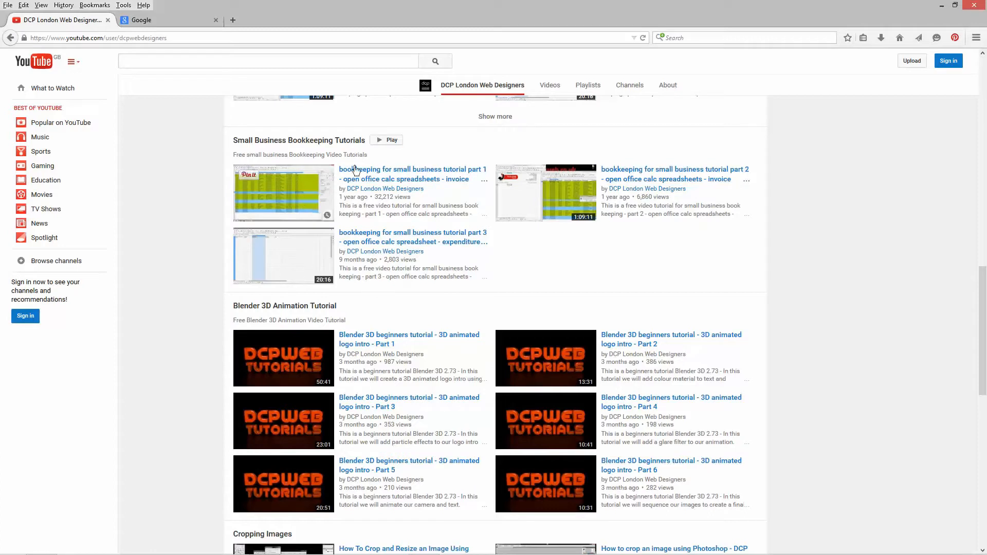
pyautogui.click(412, 191)
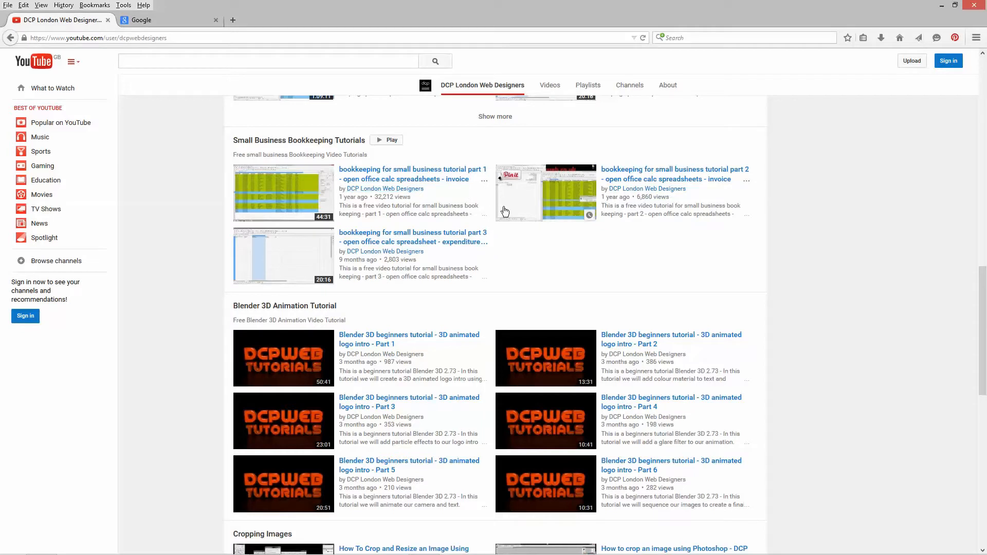
pyautogui.click(362, 181)
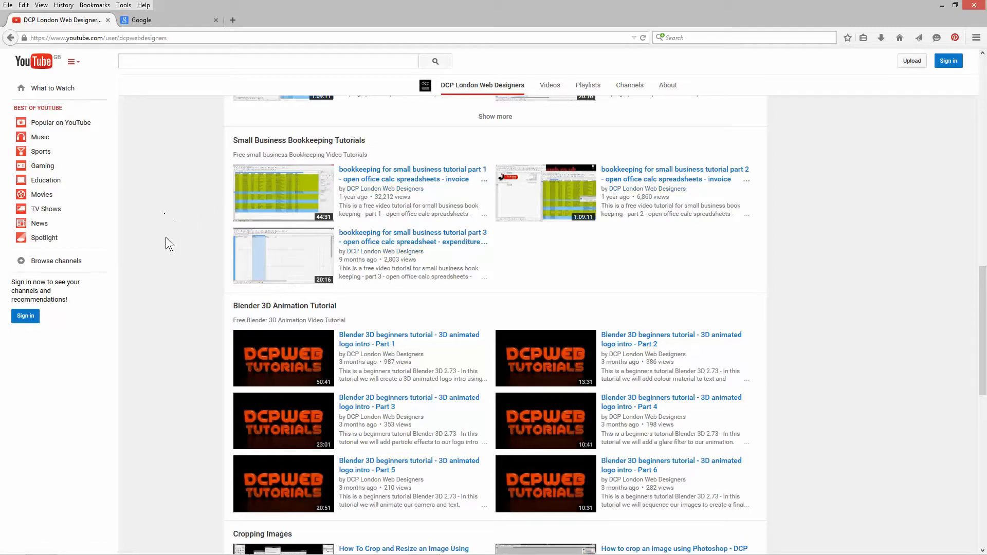
pyautogui.scroll(10, 165, 236)
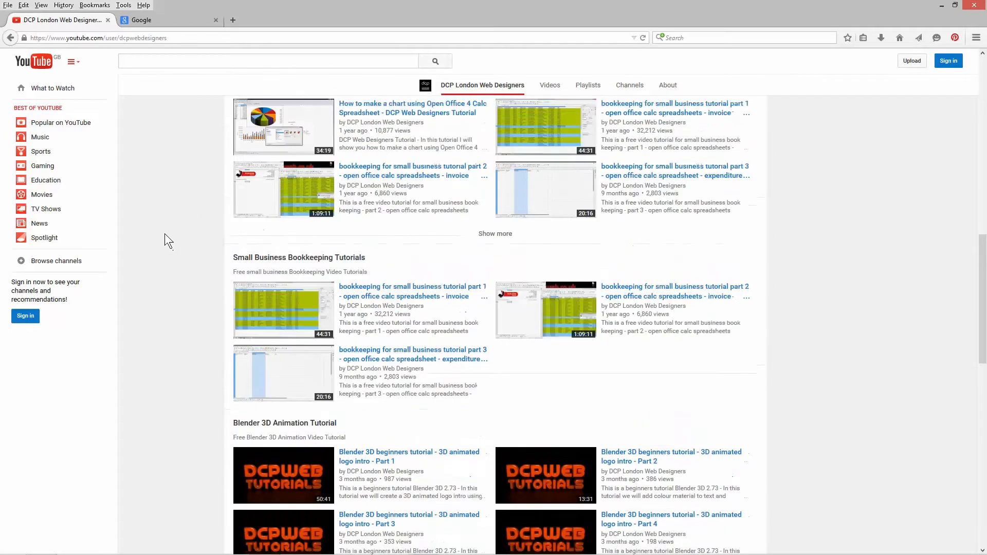
pyautogui.scroll(12, 165, 234)
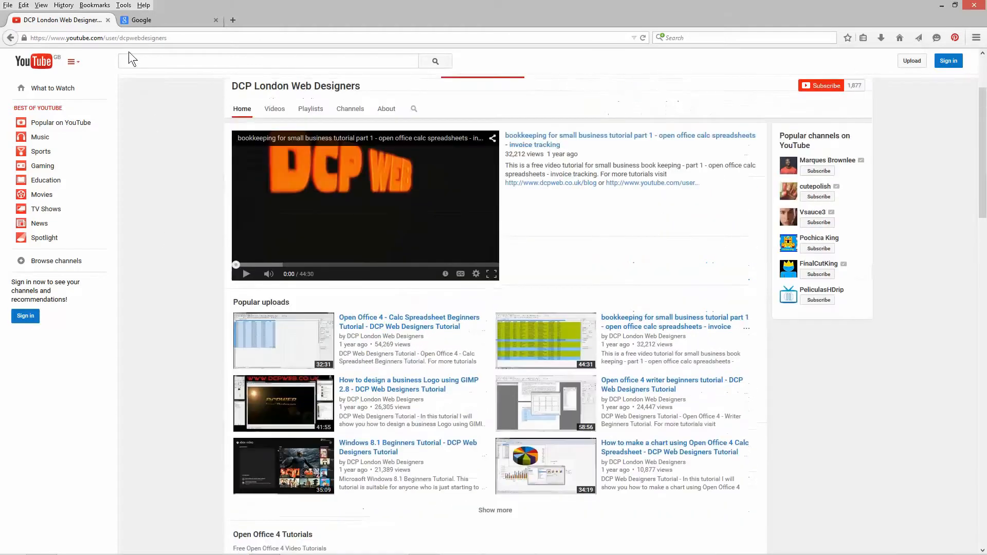
# - Search Google for "open office" and open the download page of the official Apache OpenOffice site
pyautogui.click(145, 20)
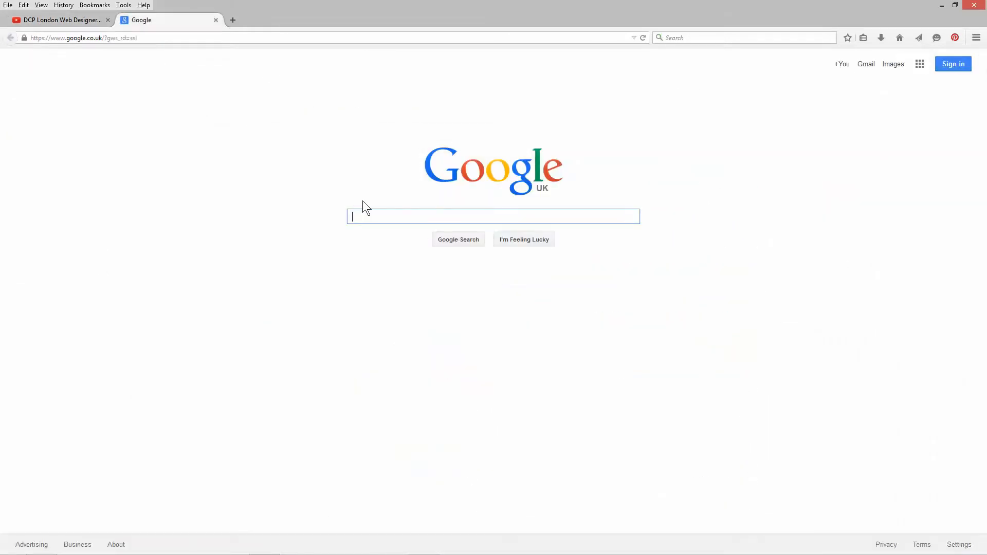
pyautogui.write('open office')
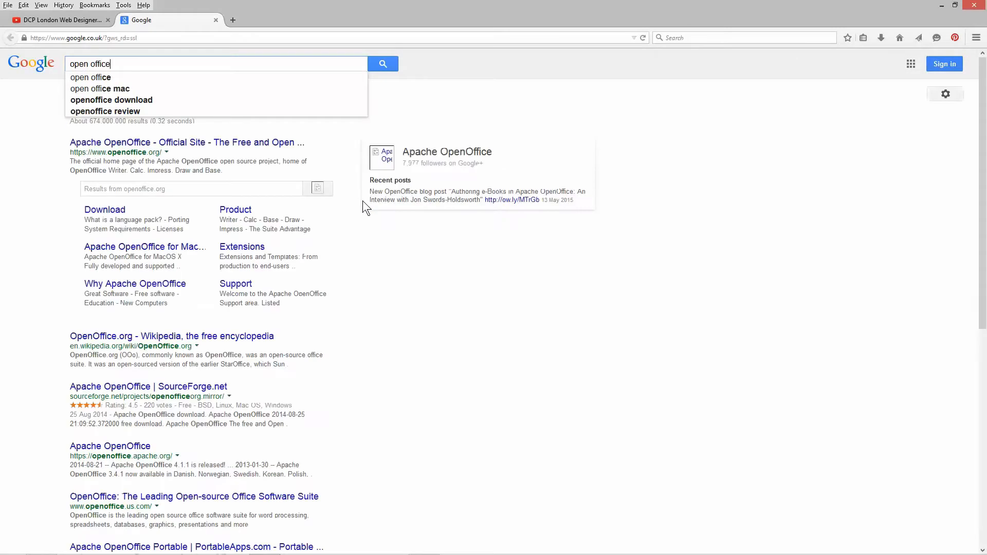
pyautogui.press('Return')
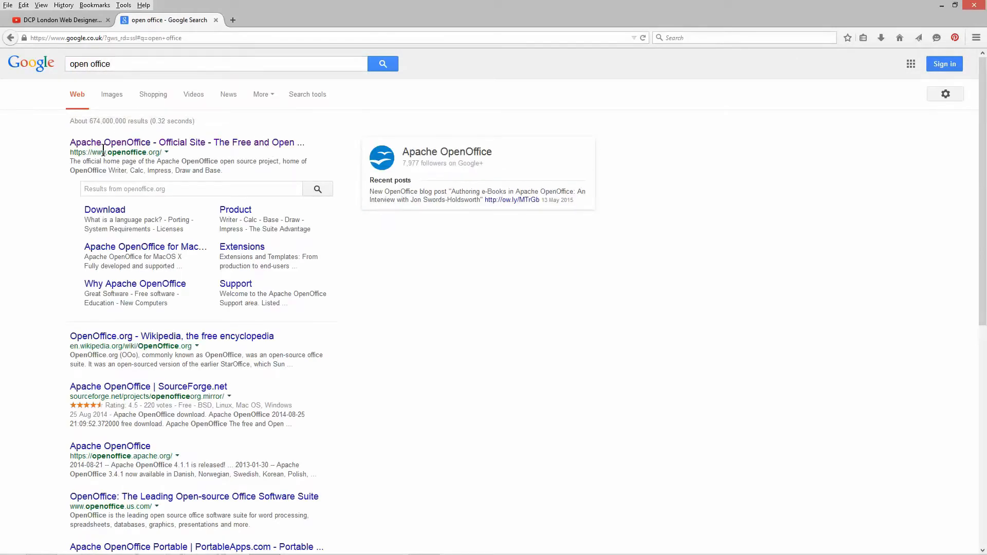
pyautogui.moveTo(83, 152); pyautogui.dragTo(171, 159)
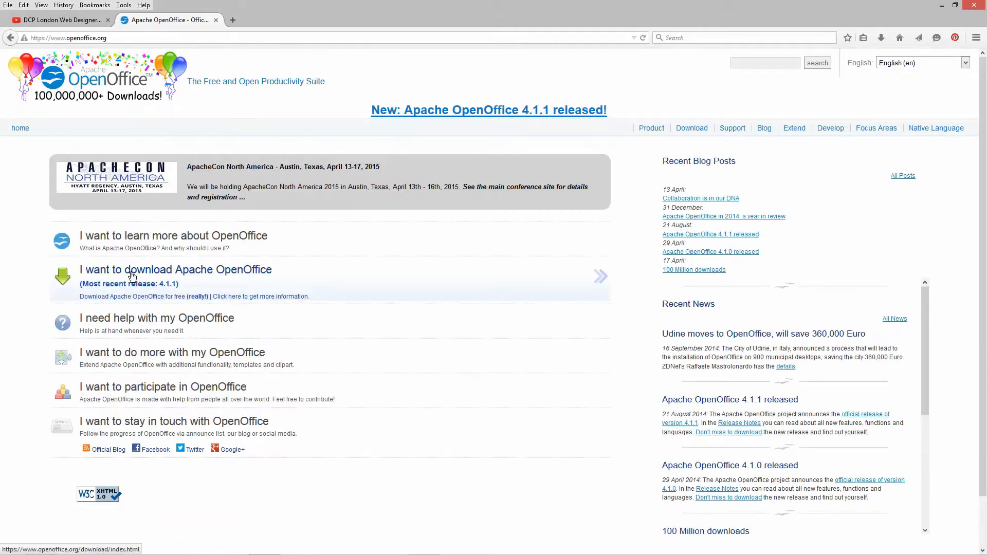
pyautogui.click(132, 276)
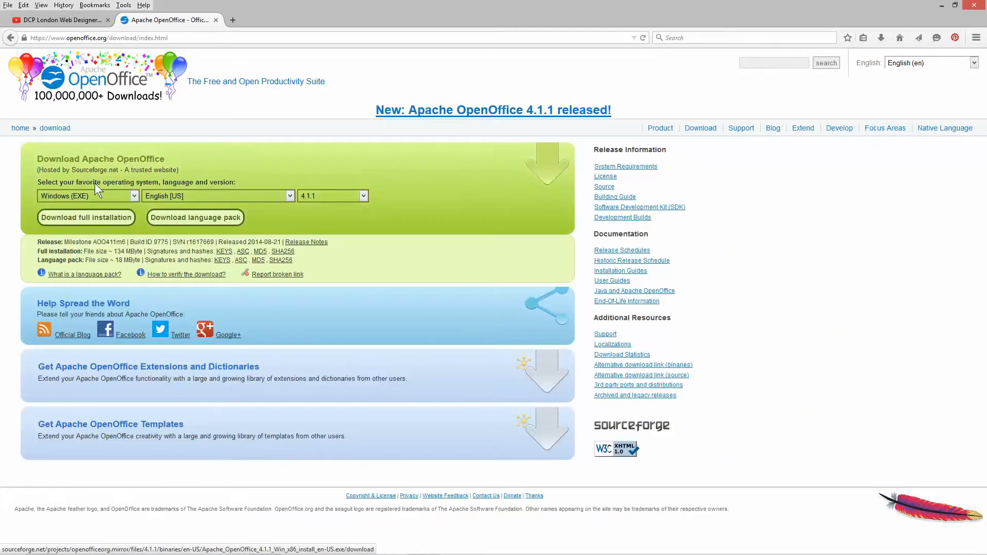
# - Start the full installation download of Apache OpenOffice 4.1.1 for Windows (EXE) in English [US]
pyautogui.click(98, 195)
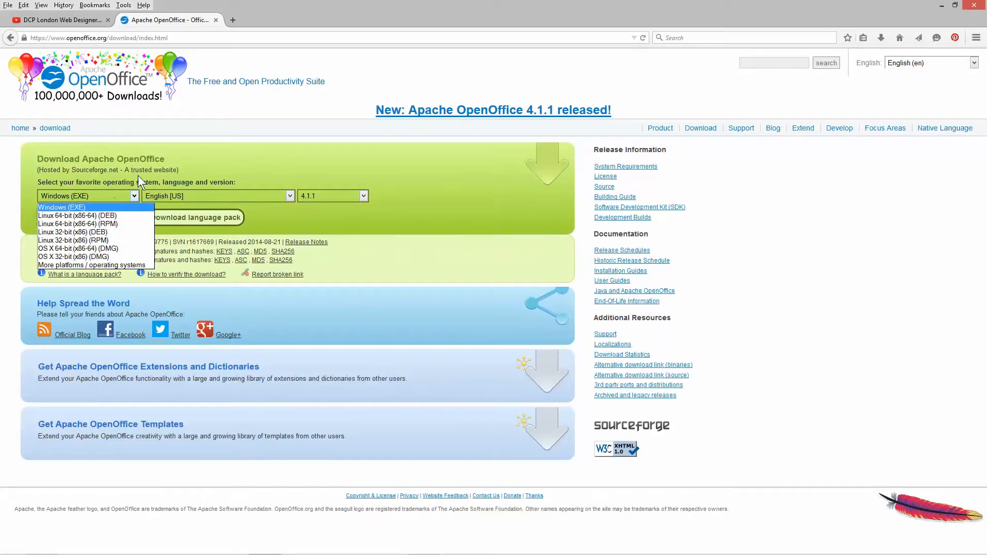
pyautogui.click(243, 158)
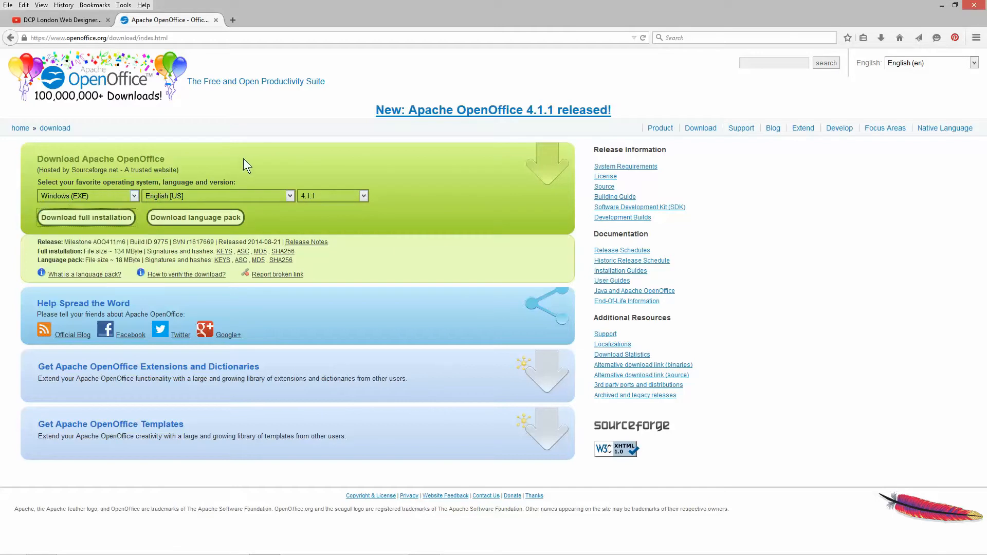
pyautogui.click(89, 218)
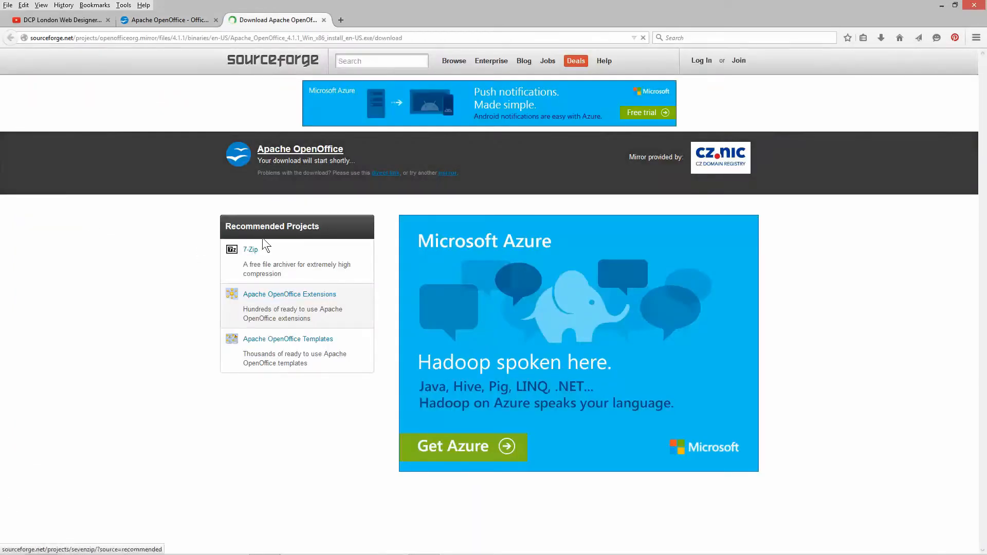
pyautogui.moveTo(323, 162); pyautogui.dragTo(357, 164)
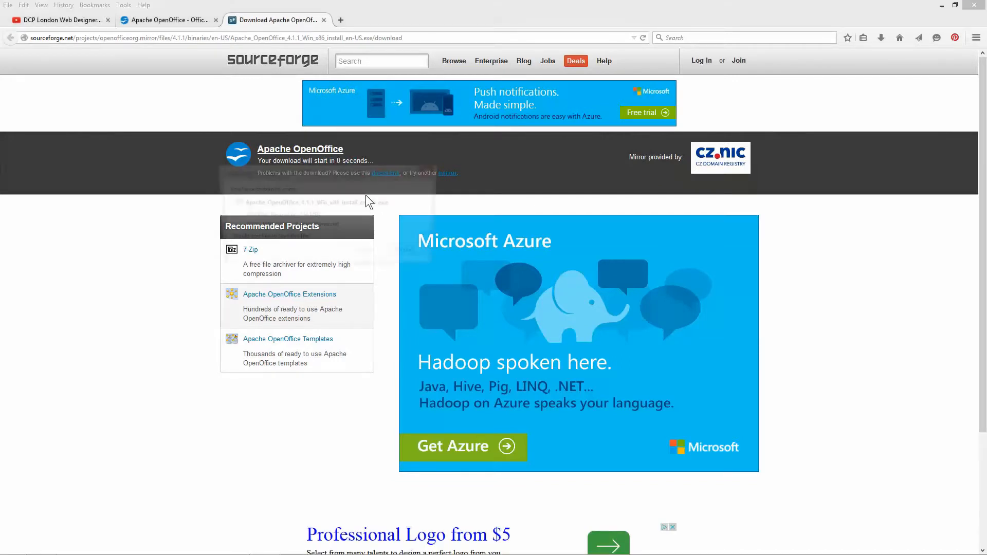
pyautogui.moveTo(317, 213); pyautogui.dragTo(310, 189)
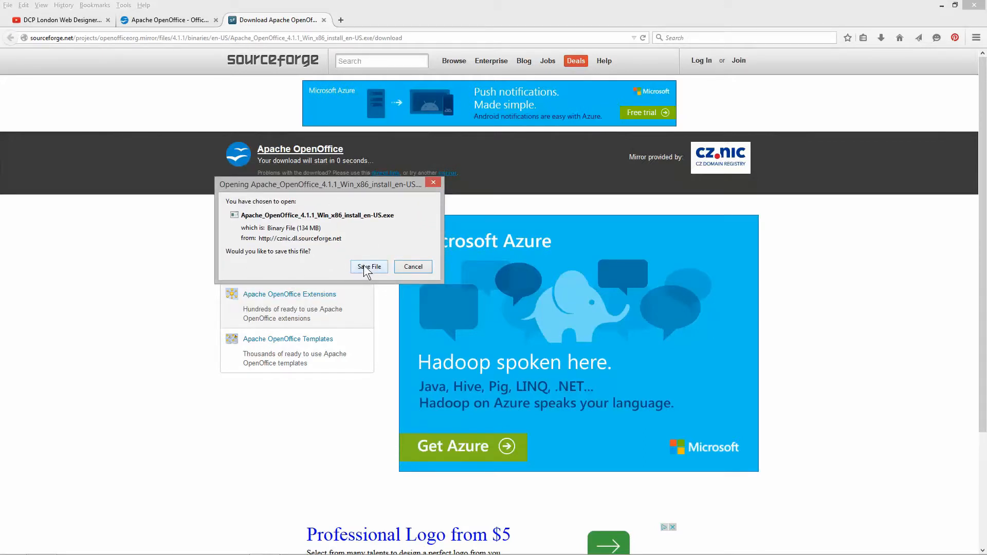
pyautogui.moveTo(353, 187); pyautogui.dragTo(332, 190)
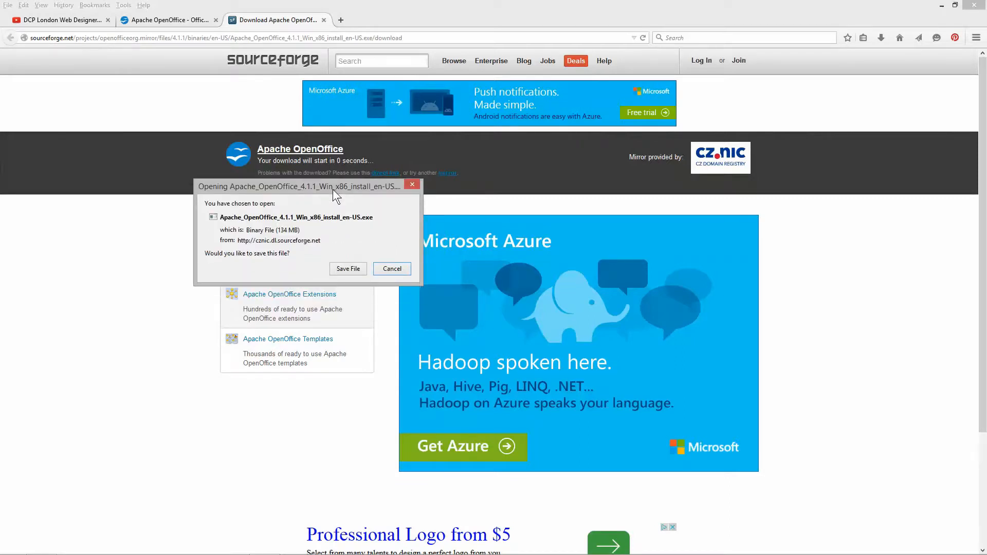
pyautogui.moveTo(281, 229); pyautogui.dragTo(299, 230)
# - Cancel saving the installer and close the SourceForge and Apache OpenOffice pages
pyautogui.click(394, 269)
pyautogui.click(323, 20)
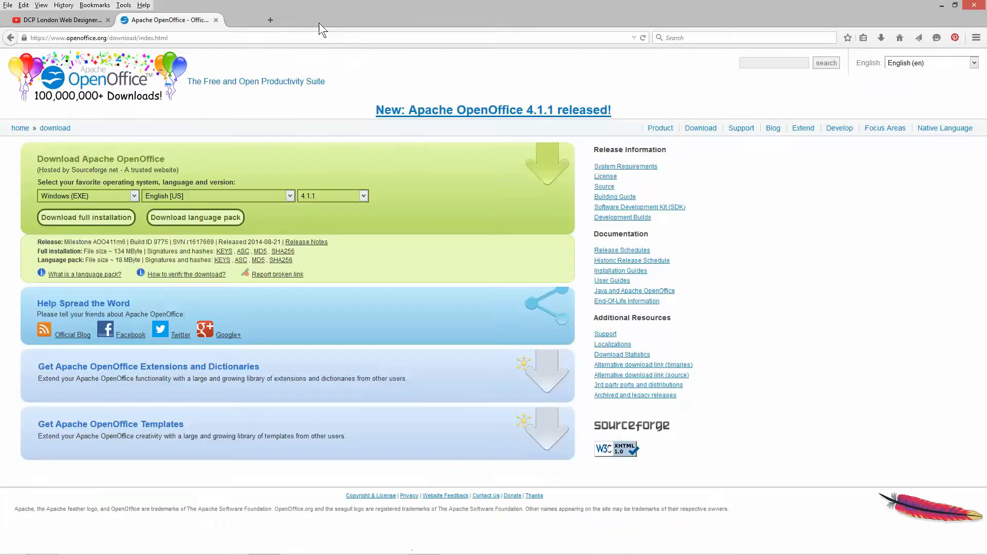
pyautogui.click(216, 20)
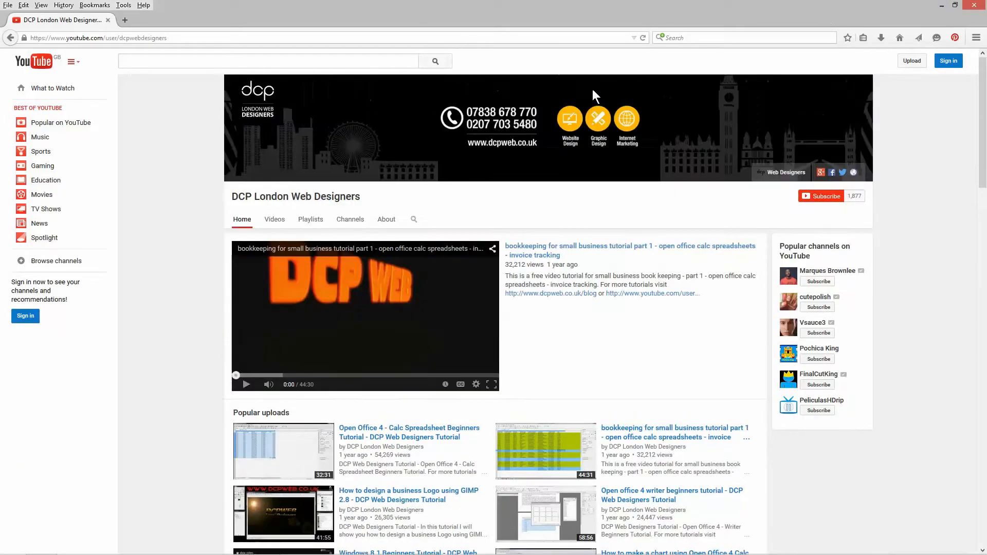
pyautogui.scroll(-7, 434, 261)
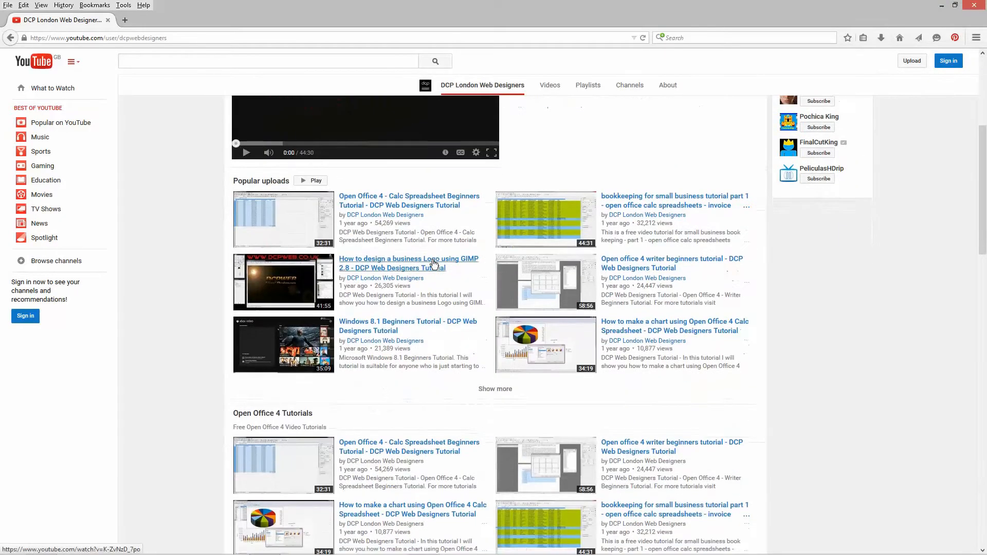
pyautogui.scroll(-3, 374, 240)
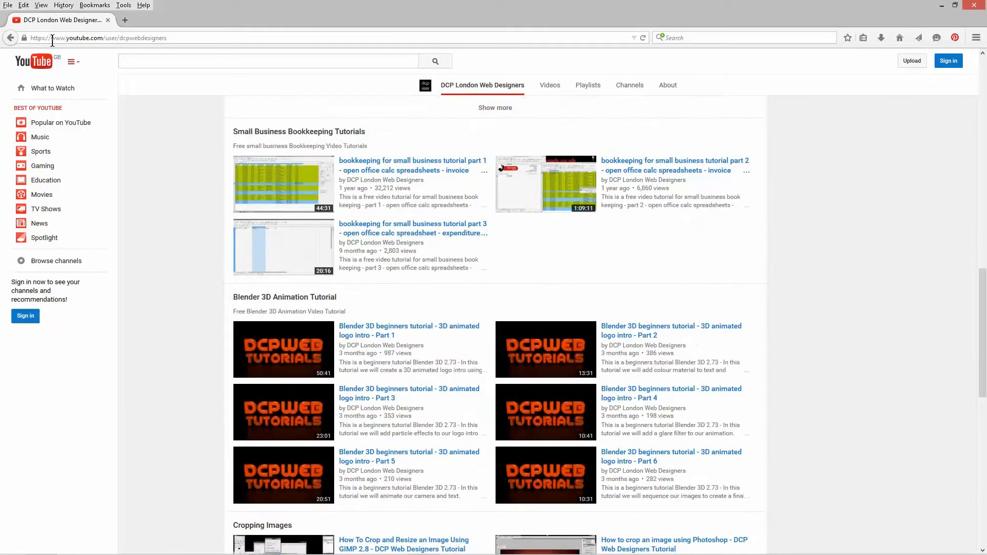
pyautogui.moveTo(45, 39); pyautogui.dragTo(238, 35)
pyautogui.press('BackSpace')
pyautogui.press('Return')
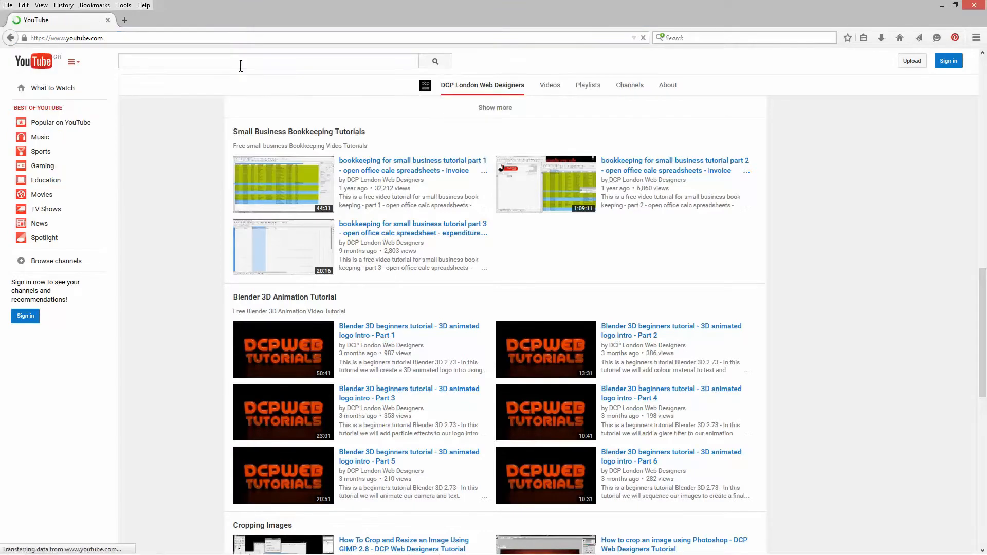
# - Search YouTube for "small business bookkeeping"
pyautogui.write('small business')
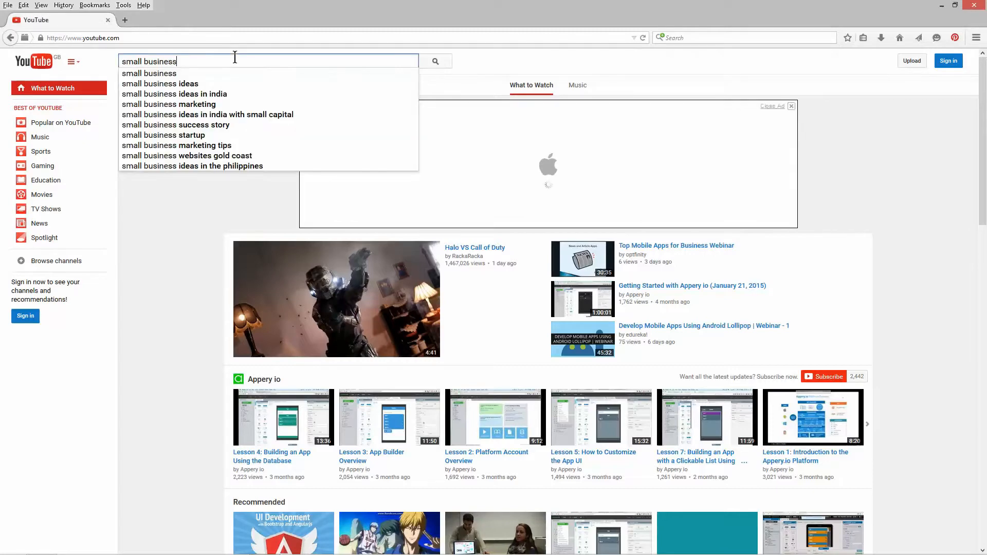
pyautogui.write(' book')
pyautogui.press('Down')
pyautogui.press('Return')
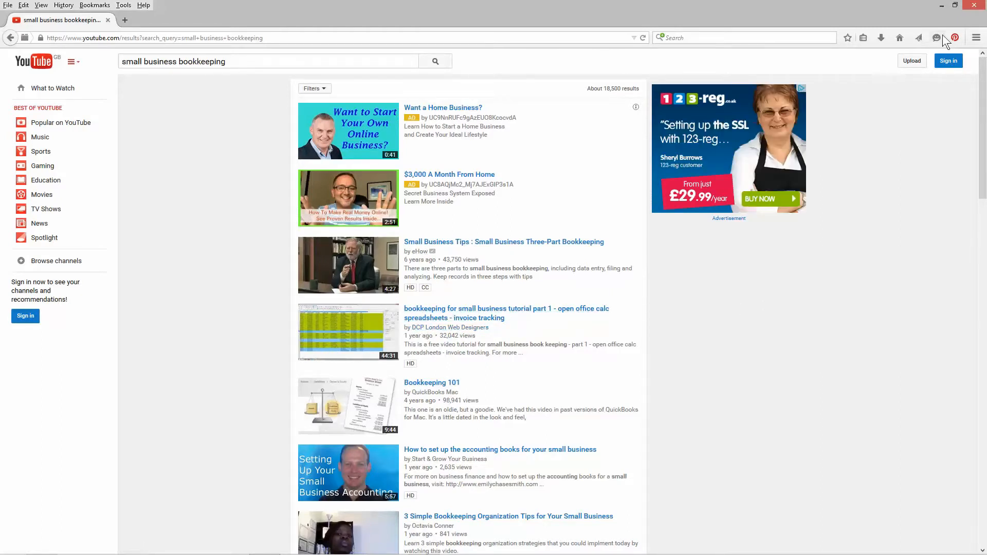
# - Close the browser and launch OpenOffice Calc with a blank spreadsheet
pyautogui.click(972, 8)
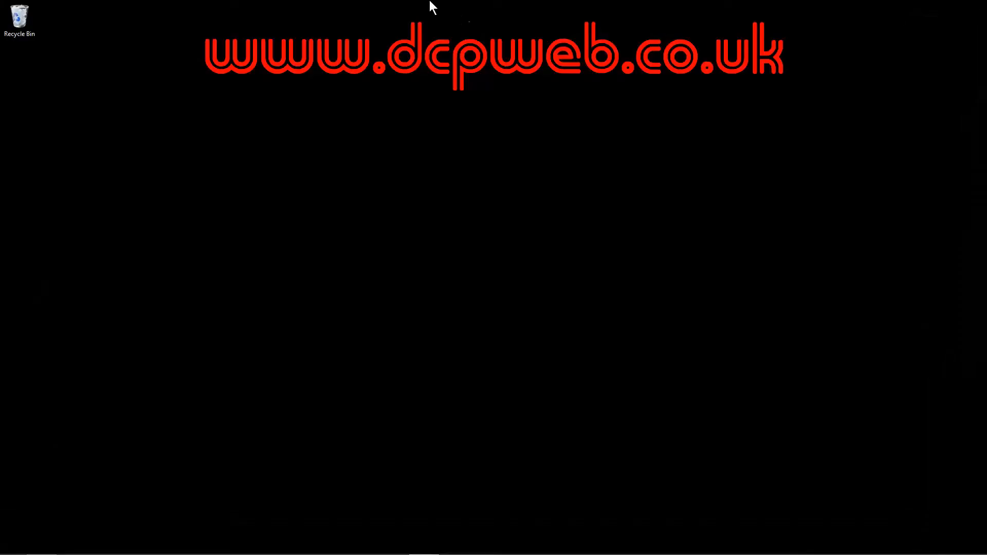
pyautogui.moveTo(342, 120); pyautogui.dragTo(588, 273)
pyautogui.click(12, 544)
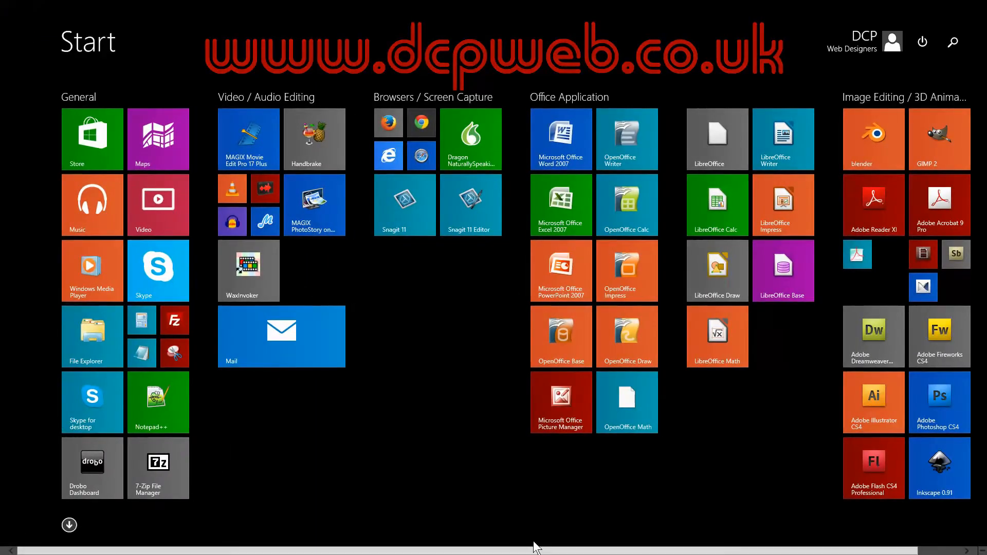
pyautogui.click(624, 210)
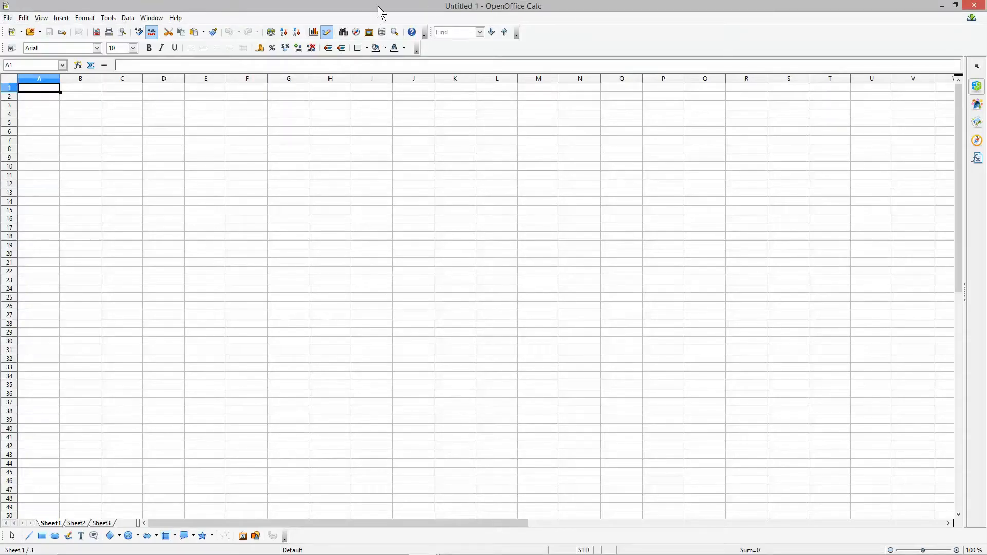
# - Save the spreadsheet as "Invoice Tracker - 26052015.ods" in the Small Business VAT Booking Keeping Tutorial folder, replacing the existing file, and dismiss the USB notification
pyautogui.click(9, 18)
pyautogui.click(31, 113)
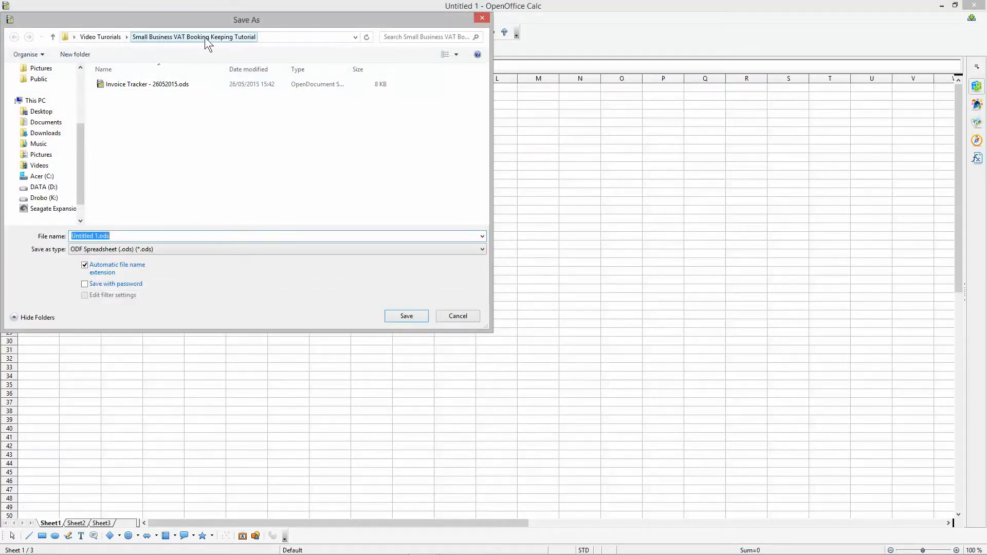
pyautogui.click(140, 83)
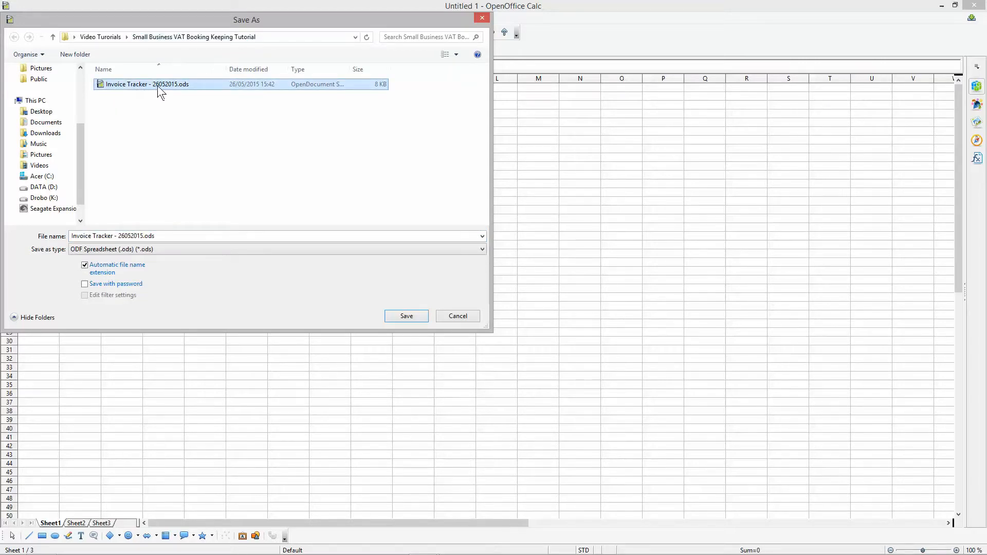
pyautogui.click(160, 236)
pyautogui.moveTo(72, 236); pyautogui.dragTo(140, 236)
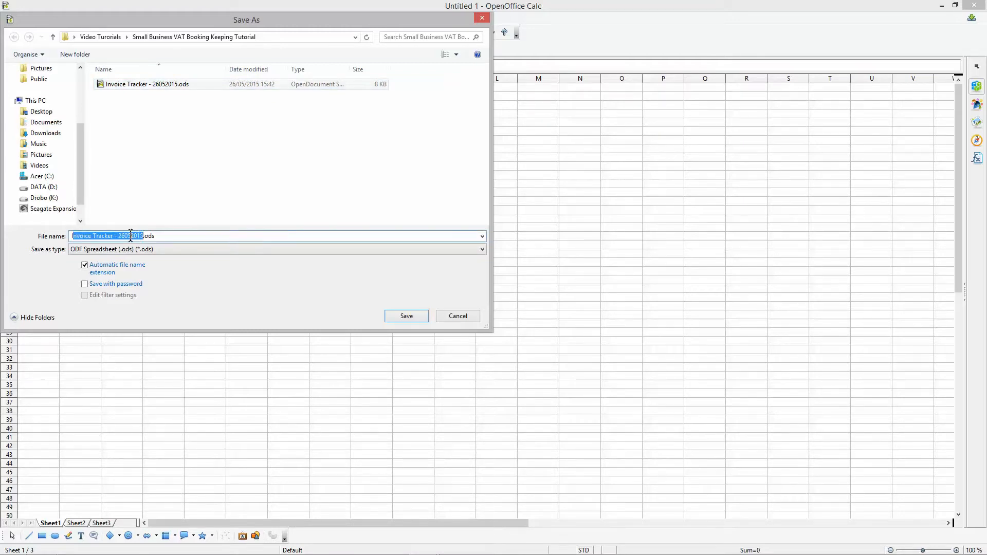
pyautogui.moveTo(118, 236); pyautogui.dragTo(141, 236)
pyautogui.click(415, 316)
pyautogui.click(521, 286)
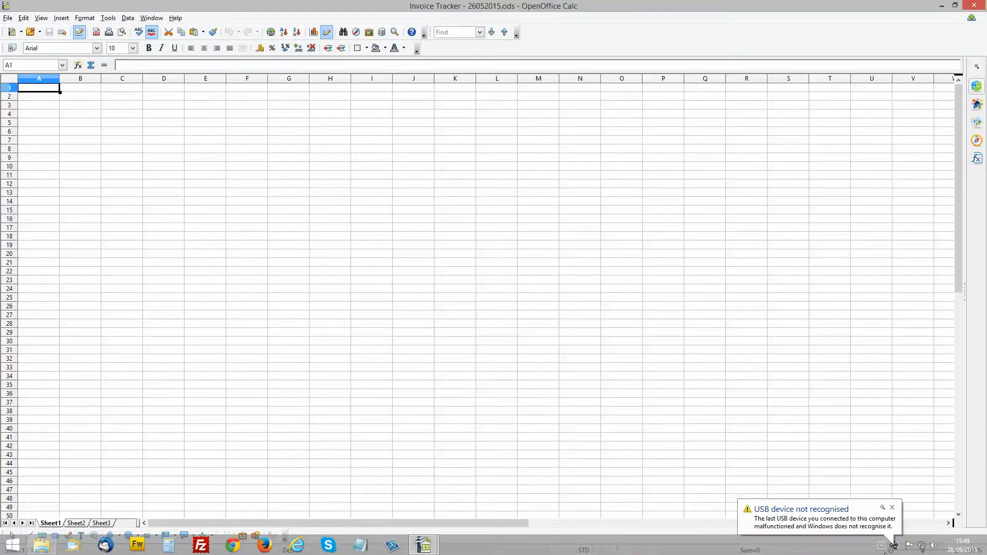
pyautogui.click(891, 507)
# - Select the block of cells A1:N38 on Sheet1, and clear the selection
pyautogui.click(602, 271)
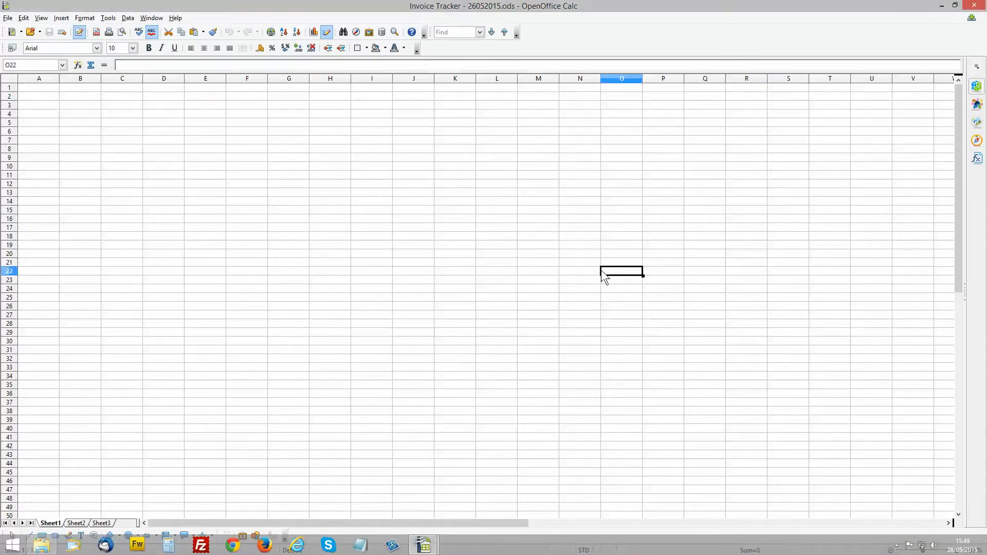
pyautogui.click(35, 87)
pyautogui.moveTo(35, 88); pyautogui.dragTo(535, 82)
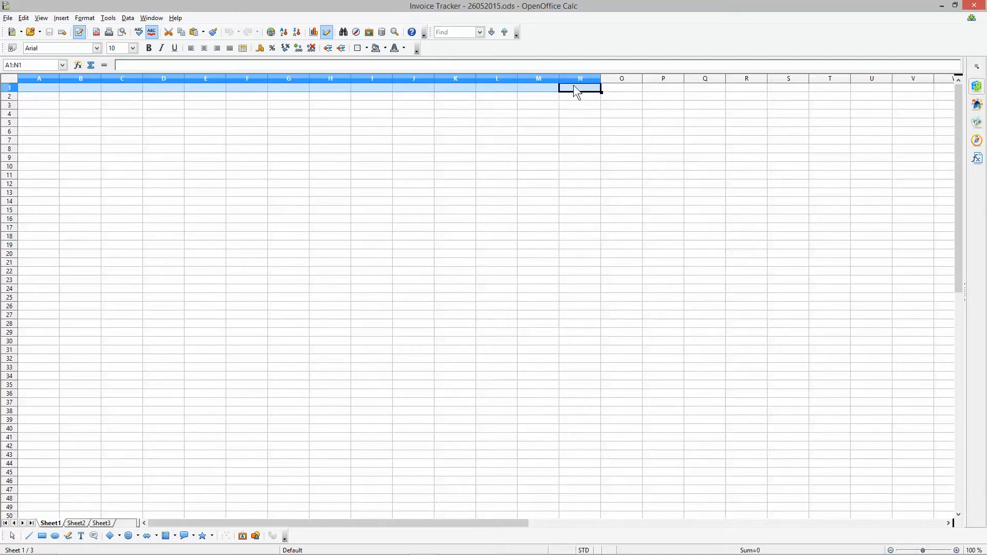
pyautogui.moveTo(568, 85); pyautogui.dragTo(596, 419)
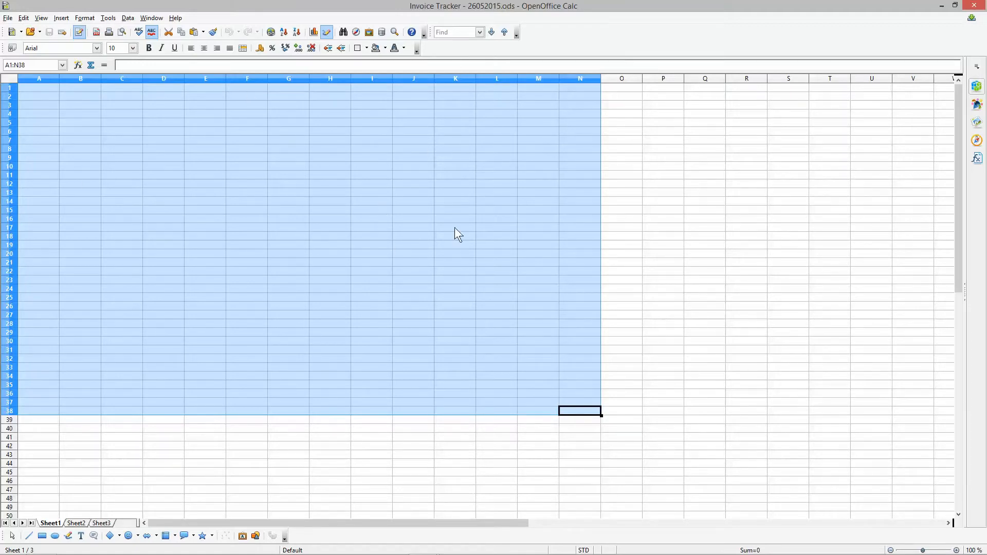
pyautogui.click(433, 203)
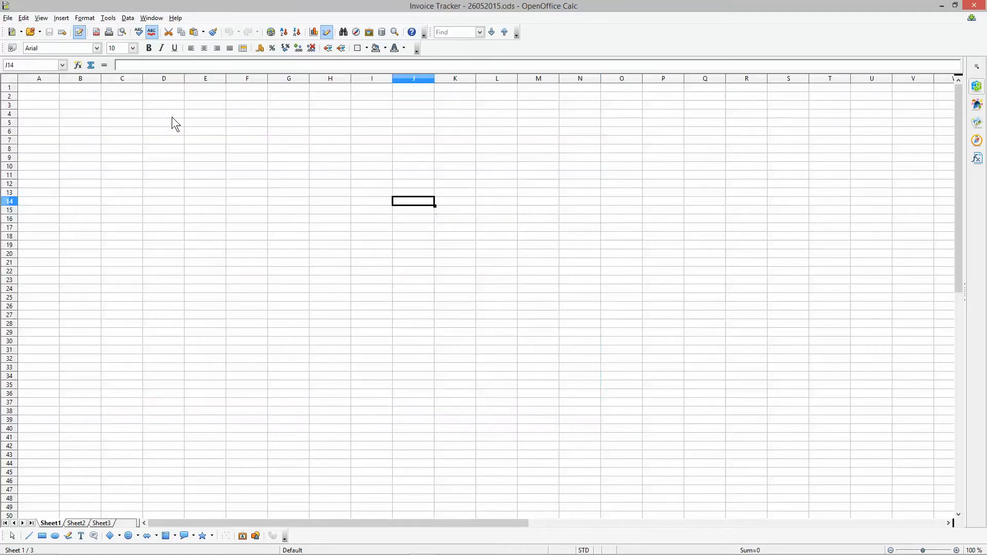
pyautogui.click(52, 89)
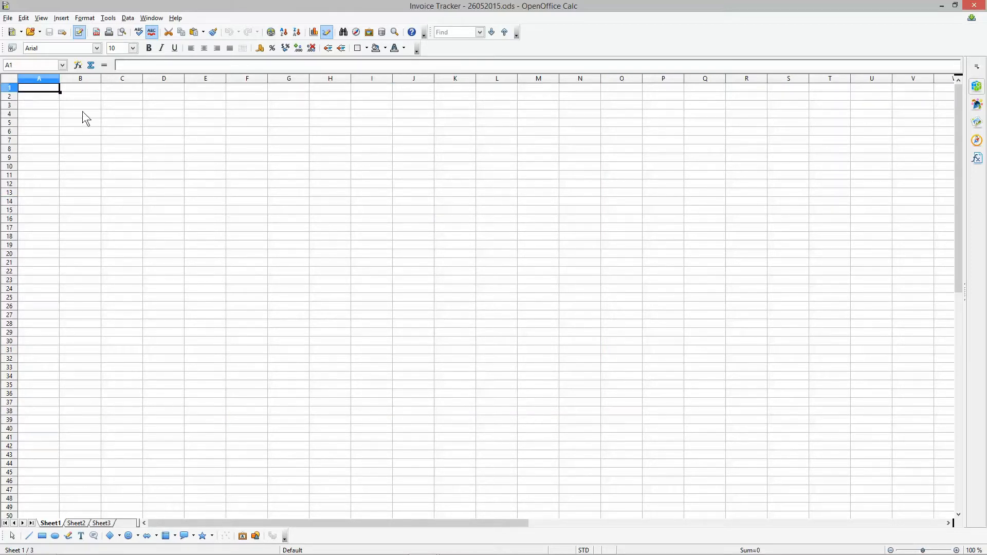
pyautogui.click(86, 97)
pyautogui.click(128, 125)
pyautogui.click(247, 193)
pyautogui.click(47, 90)
pyautogui.click(8, 64)
pyautogui.click(78, 88)
pyautogui.click(121, 88)
pyautogui.click(124, 125)
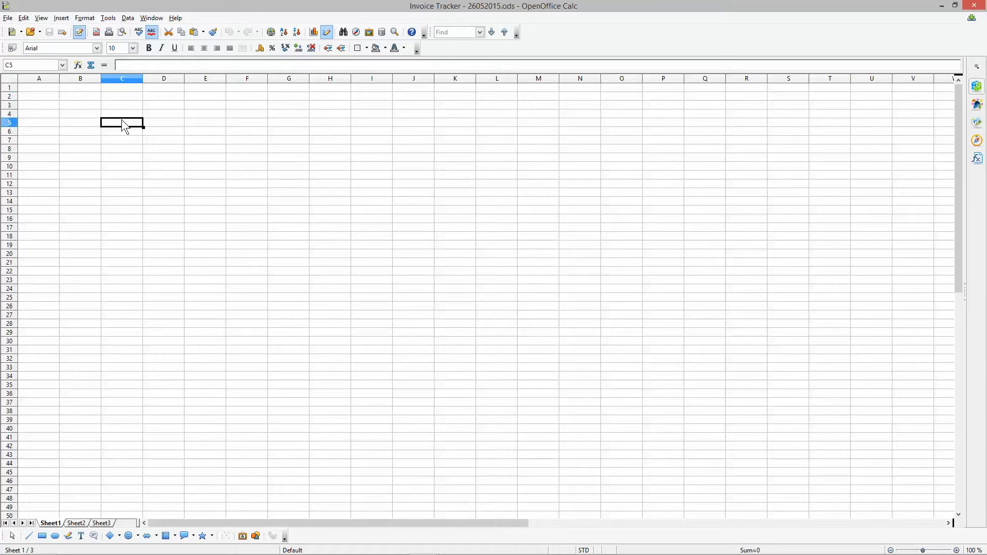
# - Enter the header Invoice Date in cell A1 and Invoice Number in cell B1
pyautogui.click(39, 88)
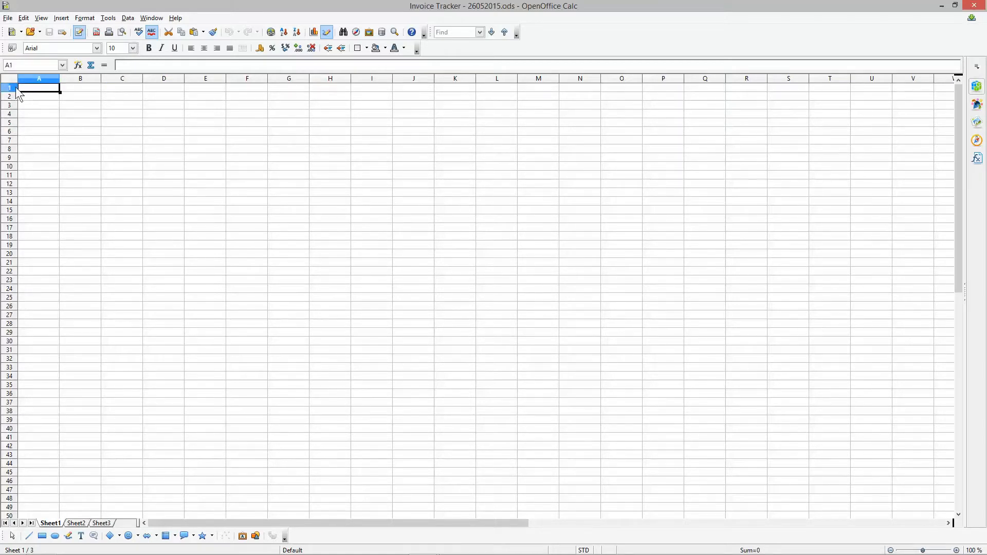
pyautogui.write('Invoice Date')
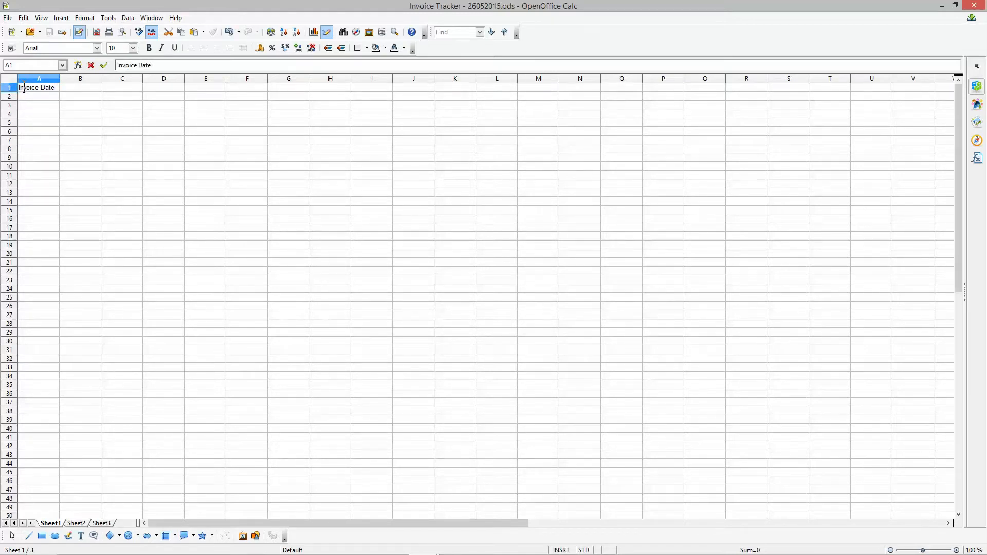
pyautogui.press('Tab')
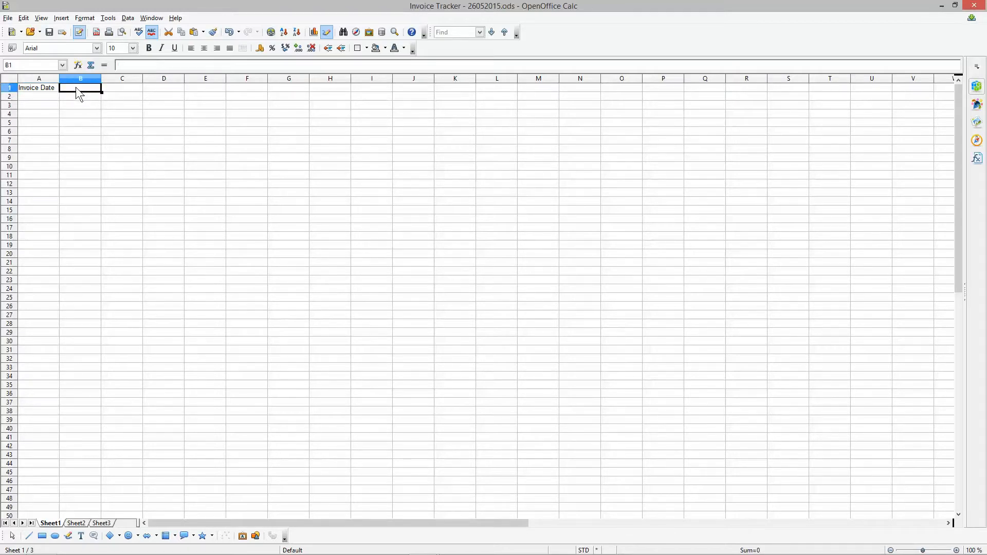
pyautogui.click(49, 32)
pyautogui.write('Invoice Number')
pyautogui.click(120, 131)
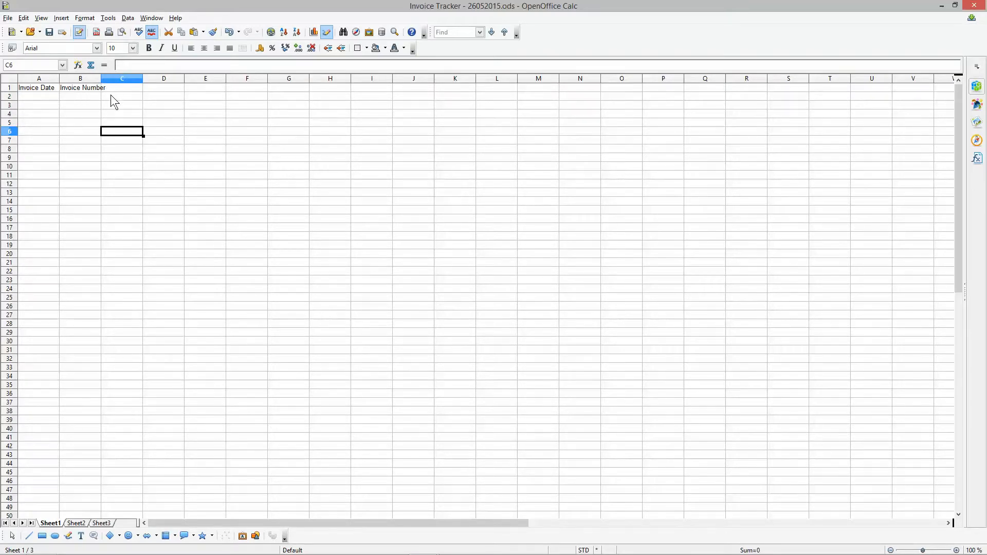
# - Fit the widths of columns B and A to their header text
pyautogui.scroll(5, 117, 95)
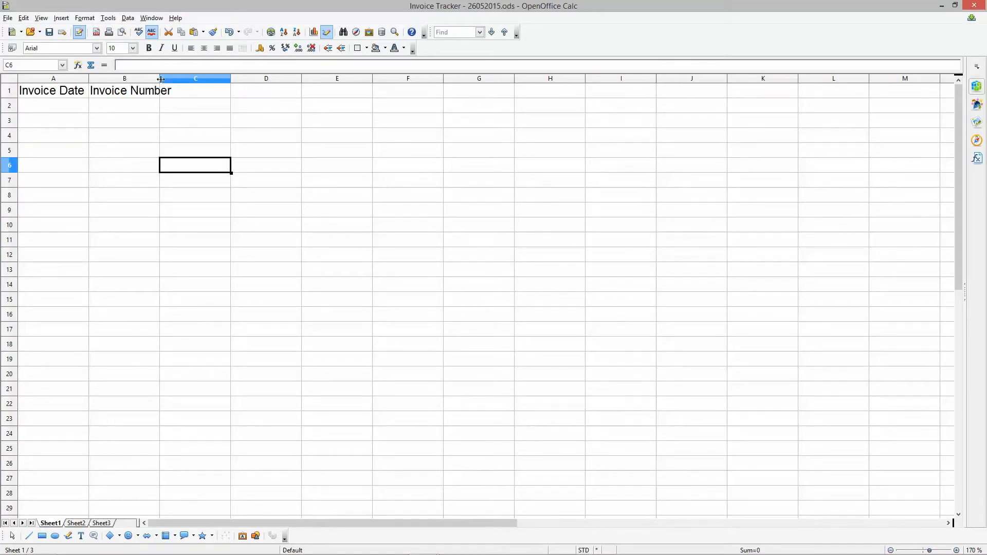
pyautogui.doubleClick(160, 79)
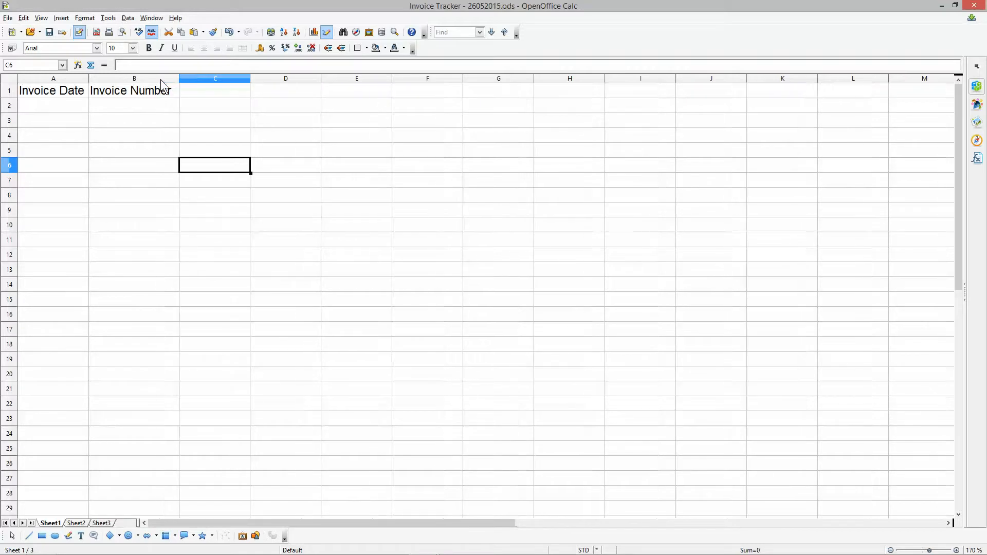
pyautogui.doubleClick(88, 78)
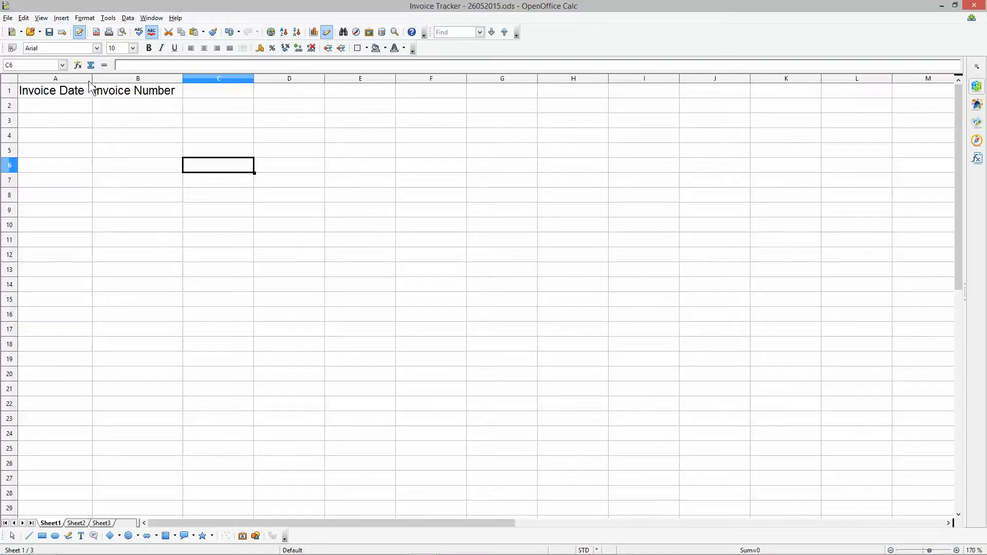
# - Enter the header Payment Type in cell C1 and fit column C to the text
pyautogui.click(206, 90)
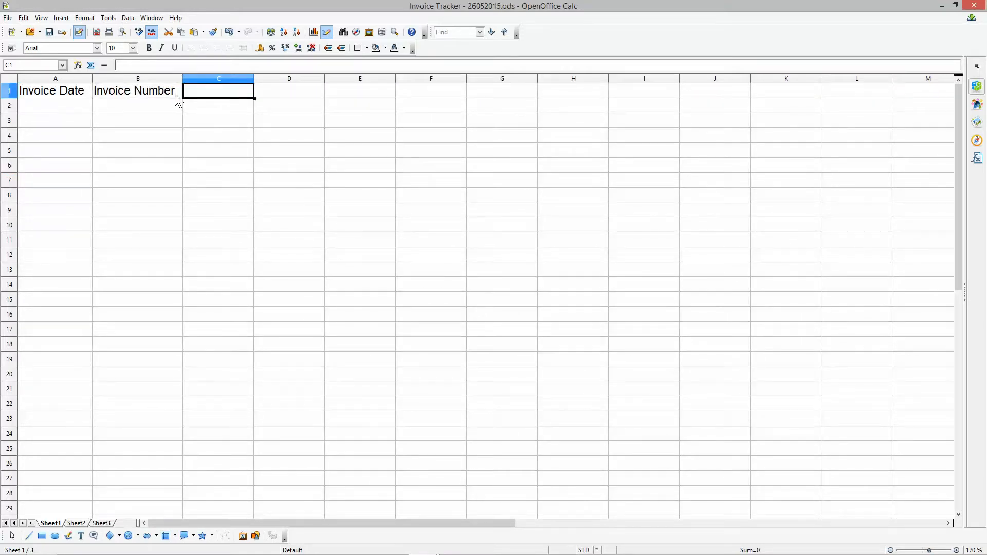
pyautogui.write('Payment Type')
pyautogui.press('Return')
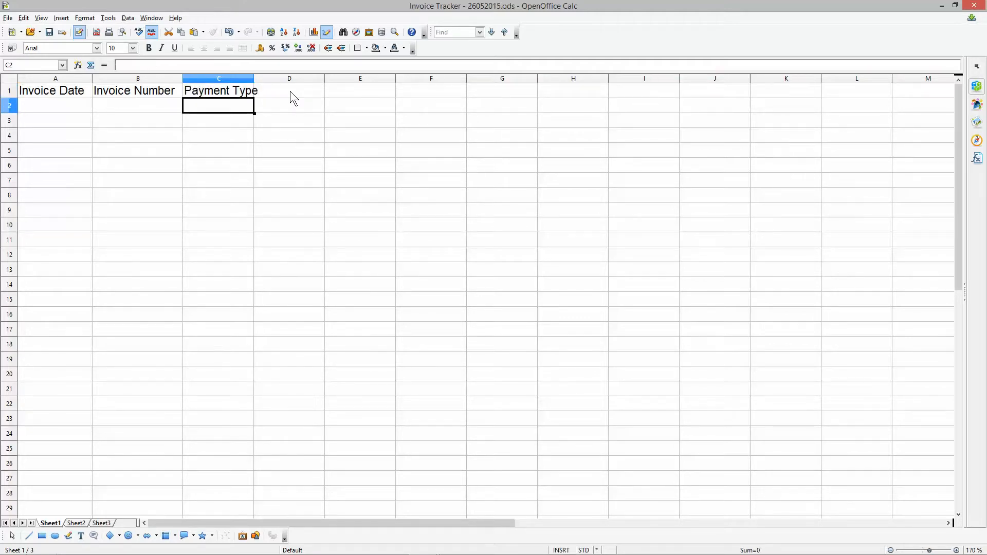
pyautogui.doubleClick(254, 78)
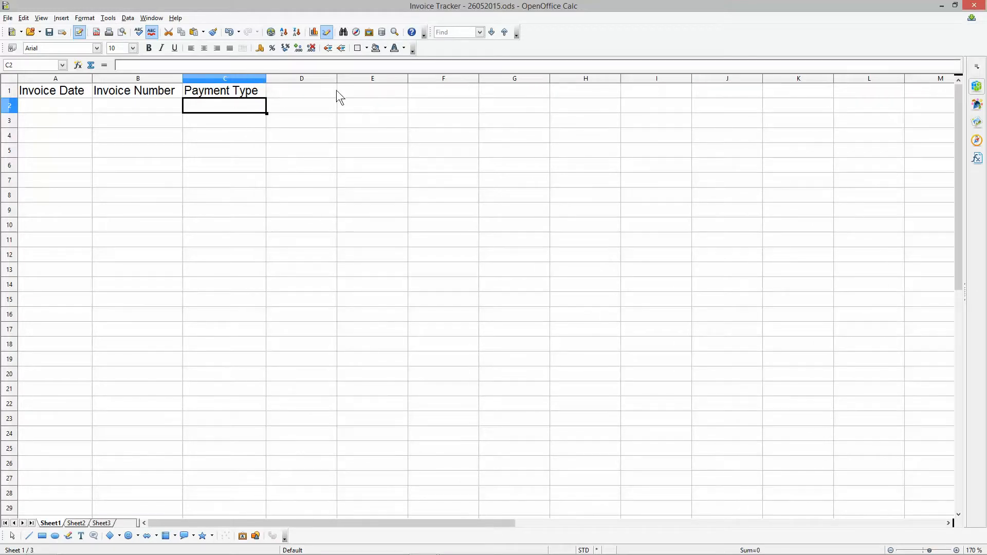
# - Enter the header Reference in cell D1 and fit column D to the text
pyautogui.click(310, 92)
pyautogui.write('ref')
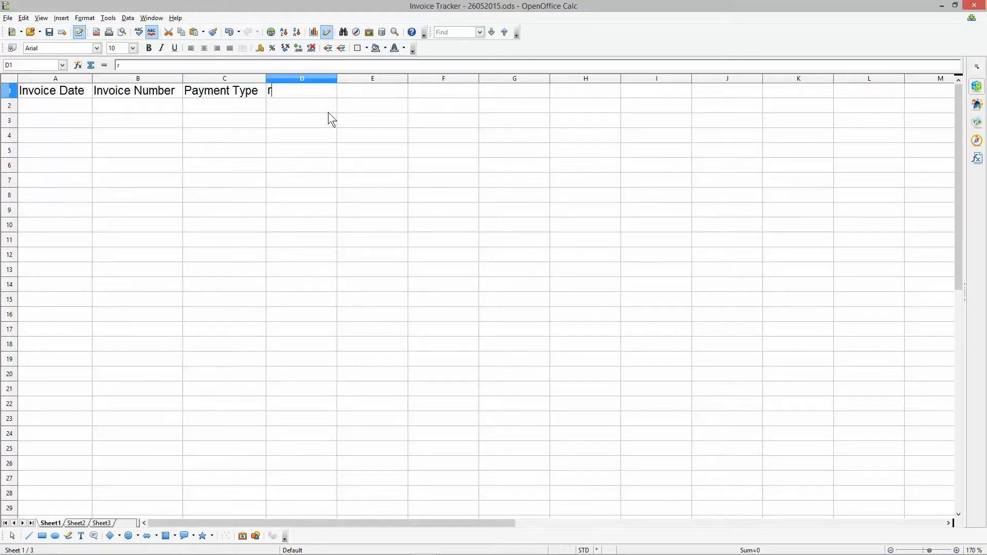
pyautogui.press('BackSpace')
pyautogui.press('BackSpace')
pyautogui.press('BackSpace')
pyautogui.write('Reference')
pyautogui.press('Return')
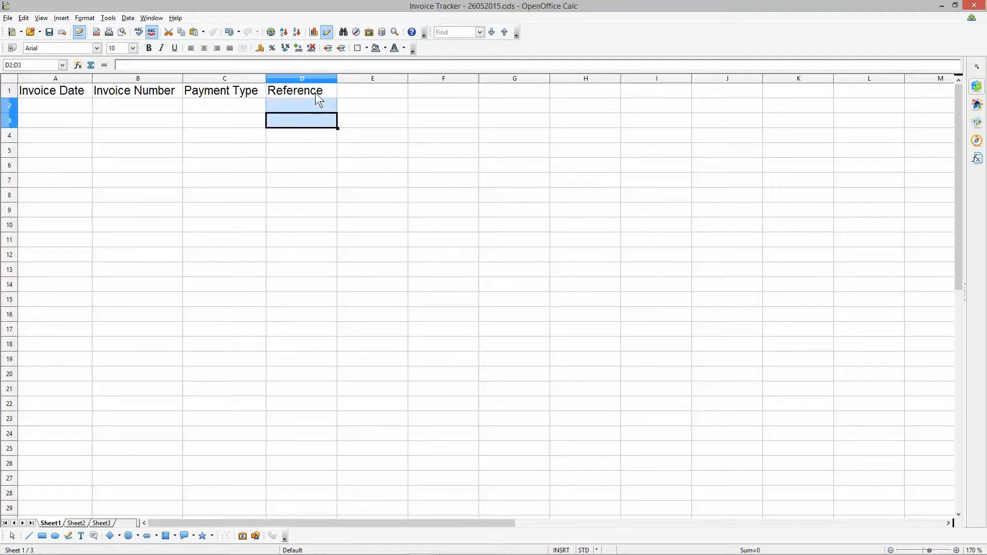
pyautogui.click(333, 78)
pyautogui.doubleClick(336, 78)
# - Enter the header Description in cell E1 and fit column E to the text
pyautogui.click(368, 94)
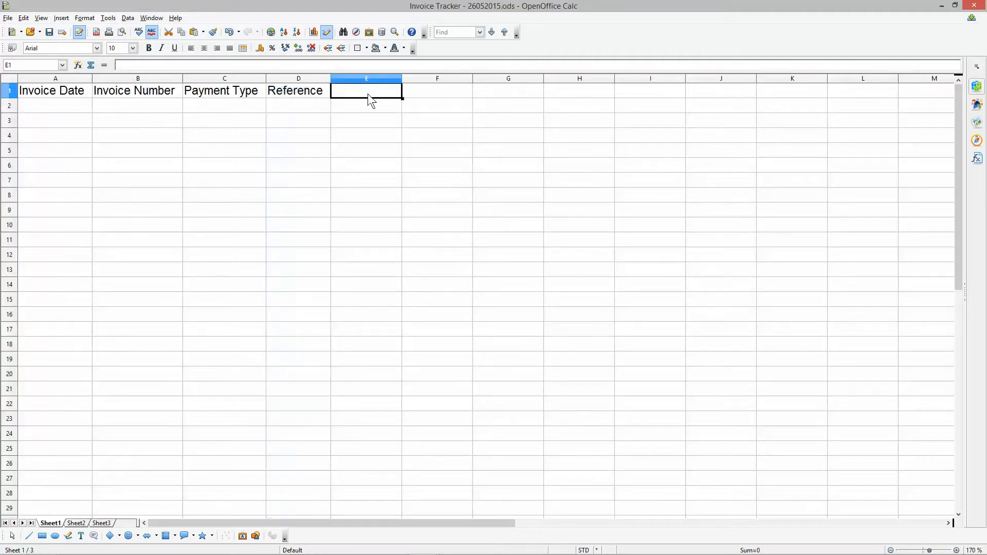
pyautogui.write('Description')
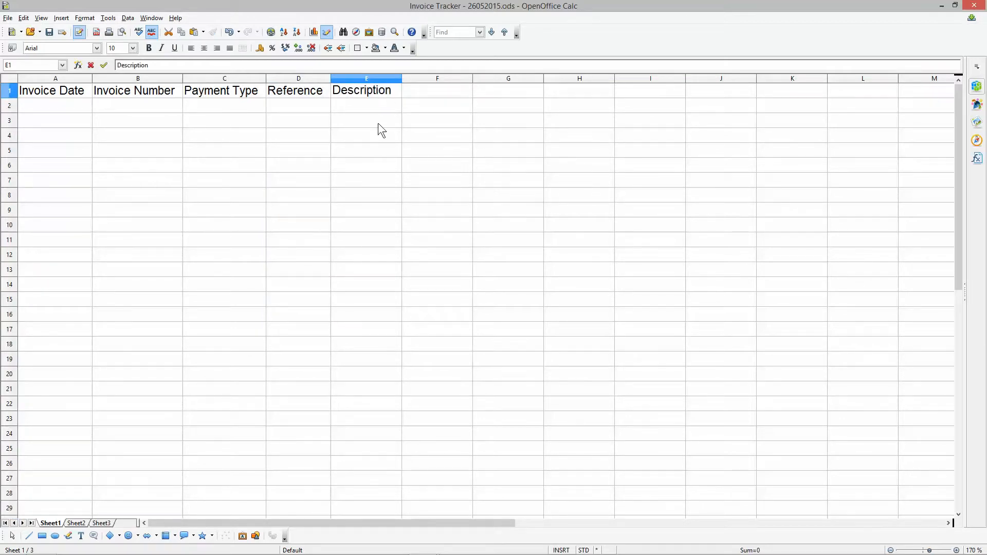
pyautogui.press('Return')
pyautogui.click(418, 94)
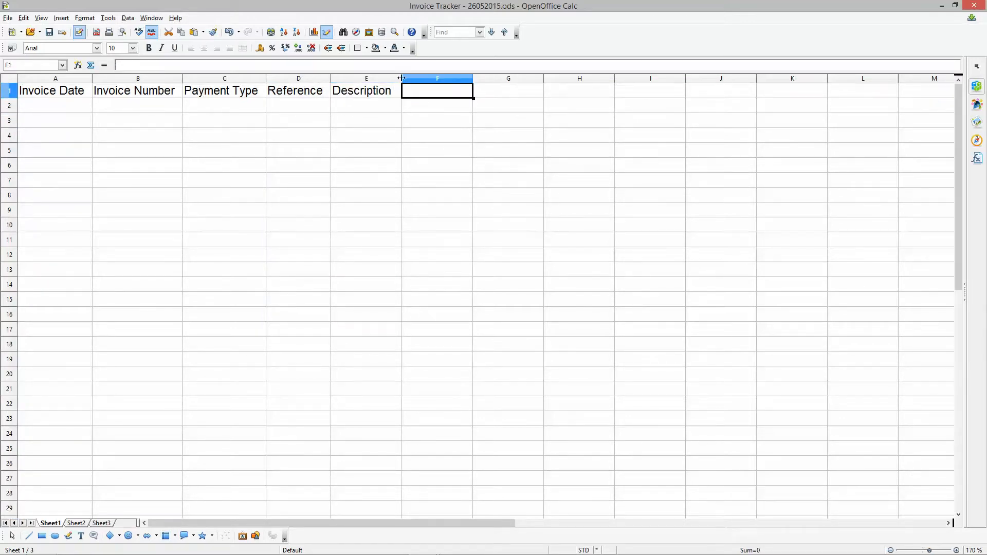
pyautogui.doubleClick(401, 78)
# - Enter the header Company Name in cell F1 and fit column F to the text
pyautogui.click(408, 86)
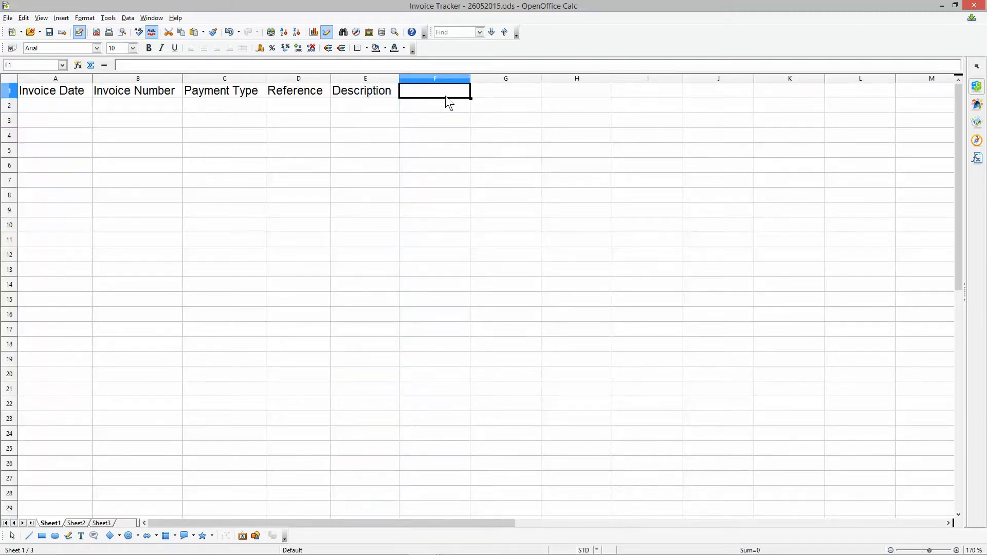
pyautogui.write('Company Name')
pyautogui.click(450, 133)
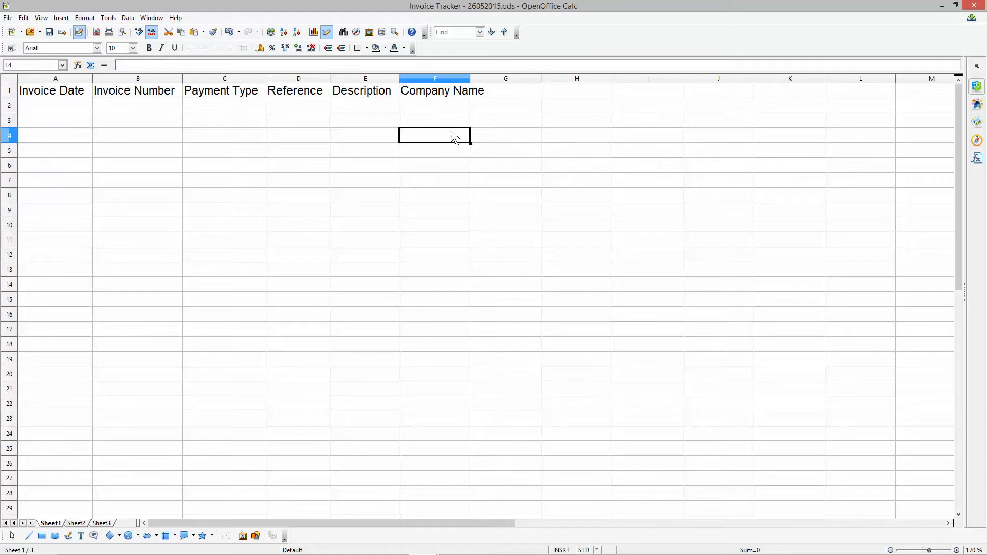
pyautogui.doubleClick(470, 77)
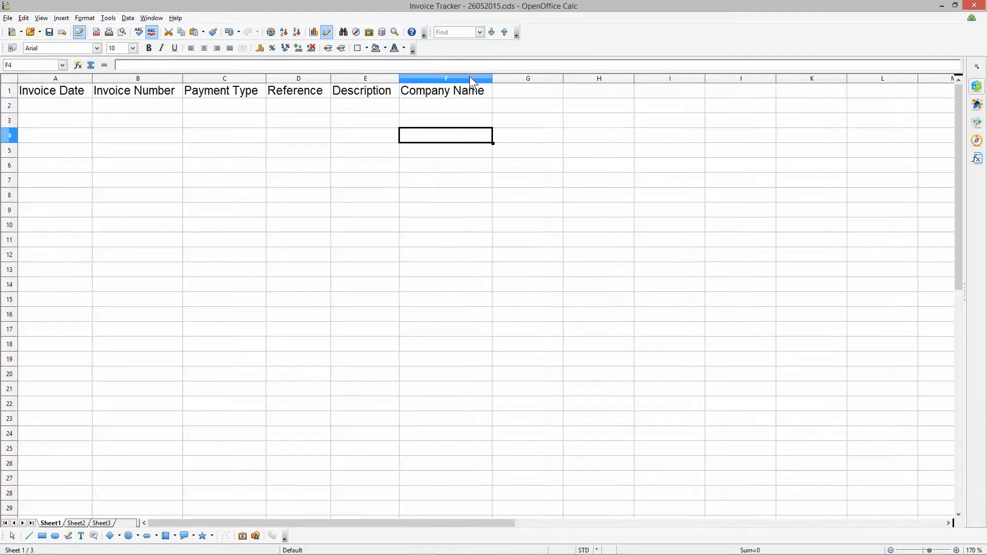
# - Enter the headers Ex VAT, VAT and Inc VAT in cells G1, H1 and I1
pyautogui.click(537, 99)
pyautogui.write('Ex ')
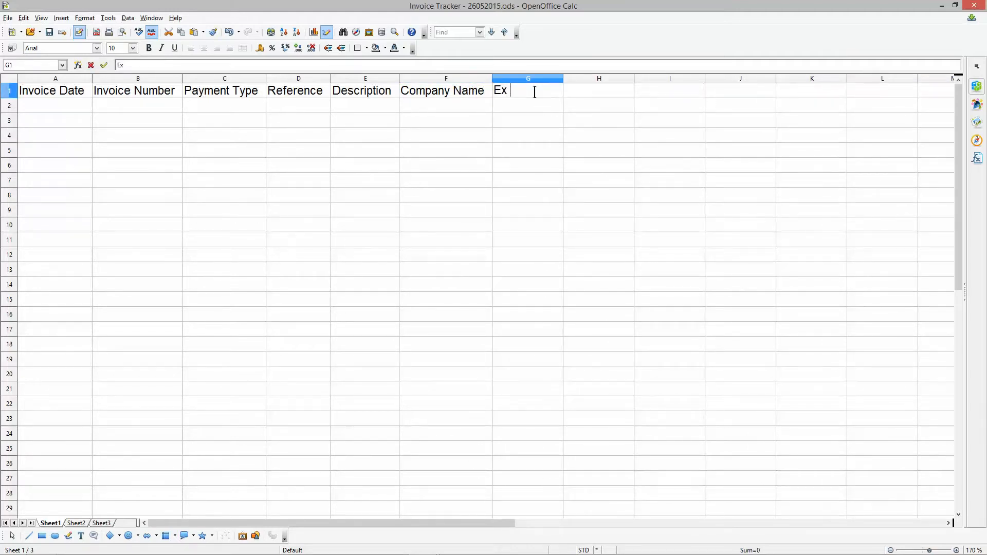
pyautogui.write('Val')
pyautogui.press('BackSpace')
pyautogui.press('BackSpace')
pyautogui.write('AT')
pyautogui.press('Tab')
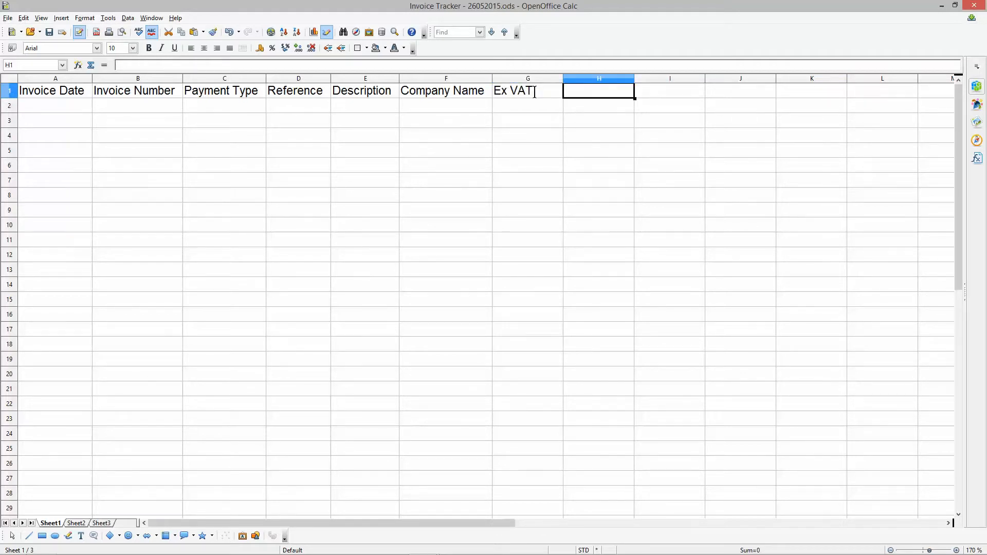
pyautogui.write('VAT')
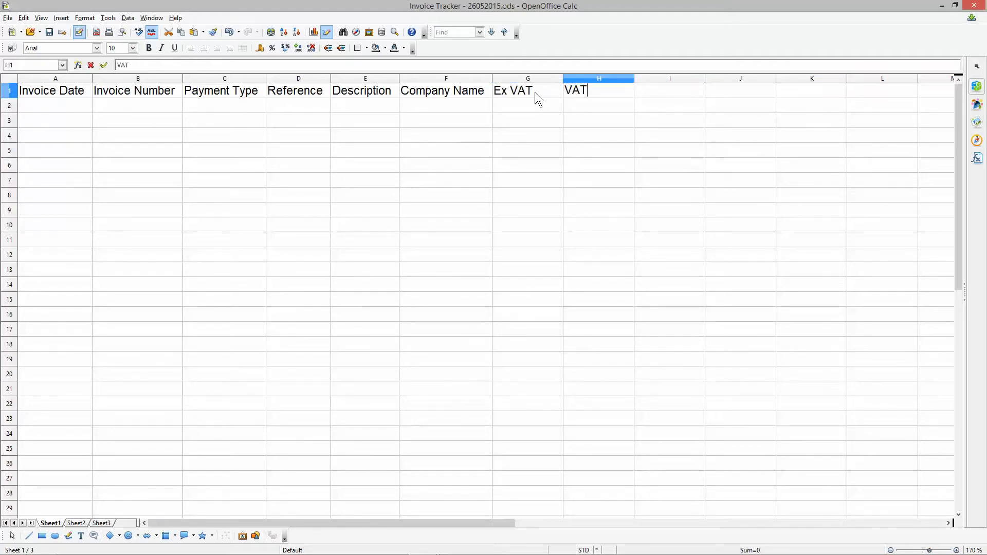
pyautogui.press('Tab')
pyautogui.write('Inc VAT')
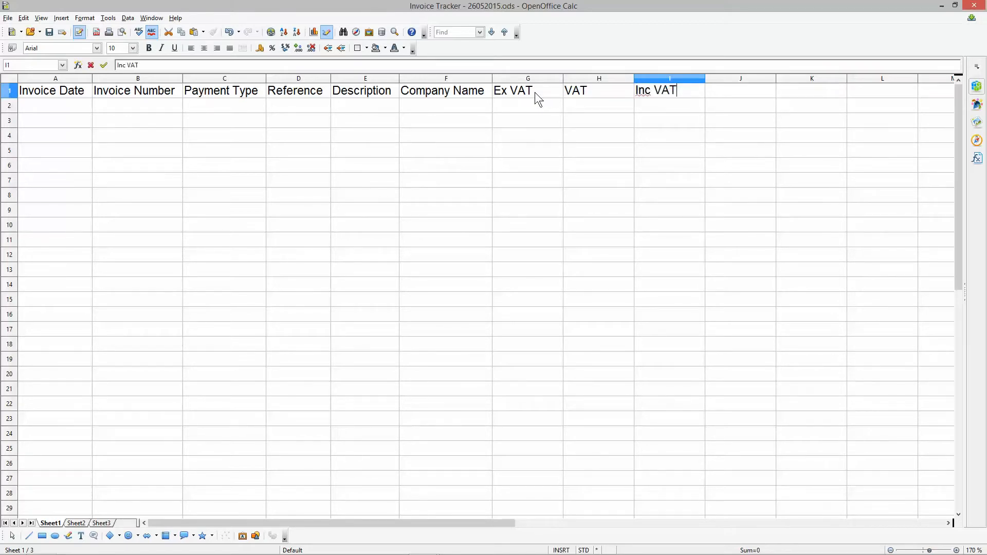
pyautogui.click(593, 117)
# - Enter the header Paid in cell J1 and save the spreadsheet
pyautogui.click(729, 96)
pyautogui.write('Paid')
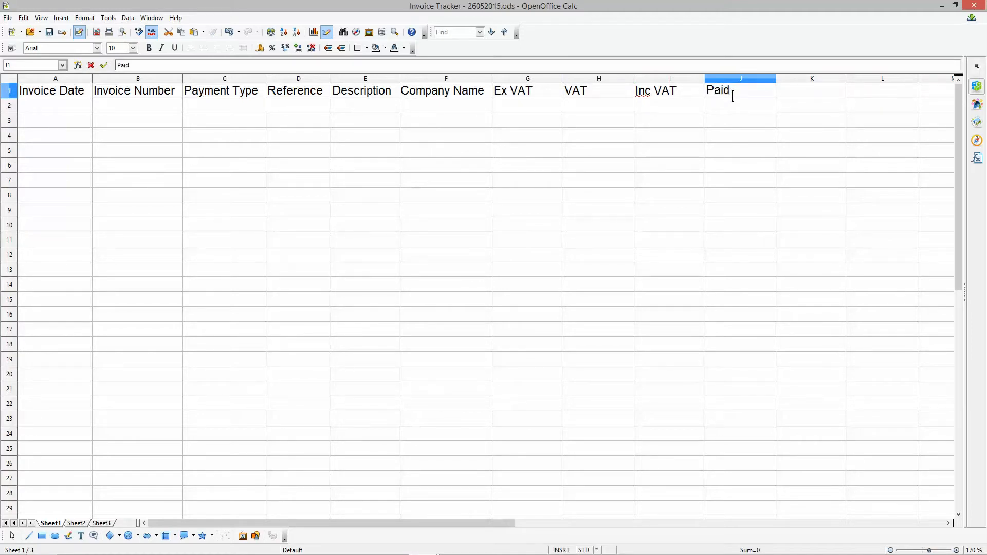
pyautogui.click(731, 119)
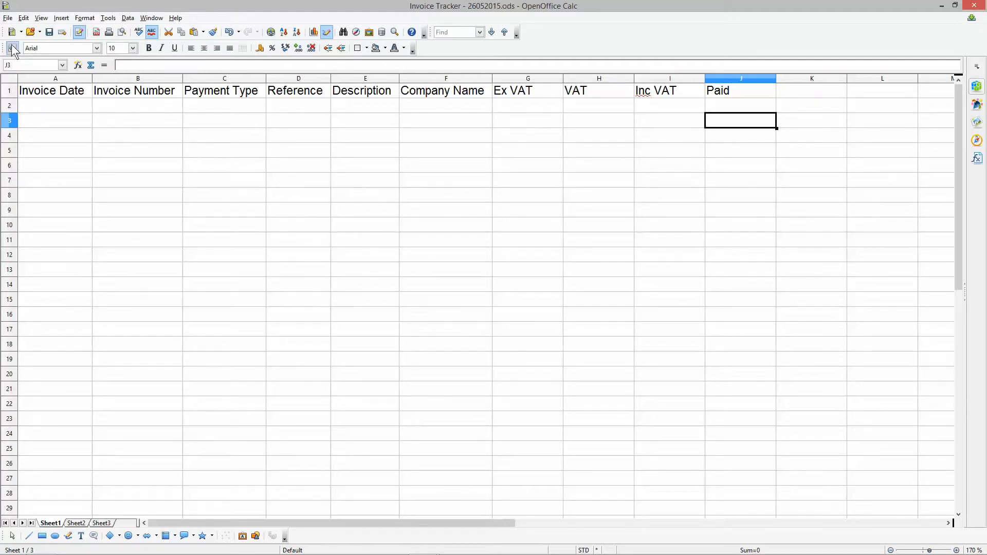
pyautogui.click(49, 32)
# - Insert a blank column between the Invoice Number and Payment Type columns
pyautogui.click(73, 78)
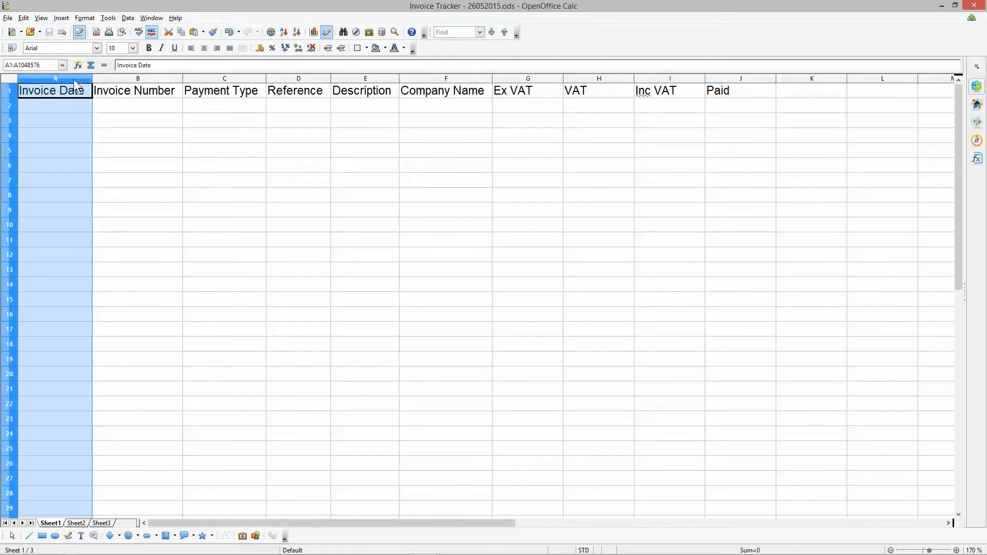
pyautogui.click(121, 79)
pyautogui.click(225, 80)
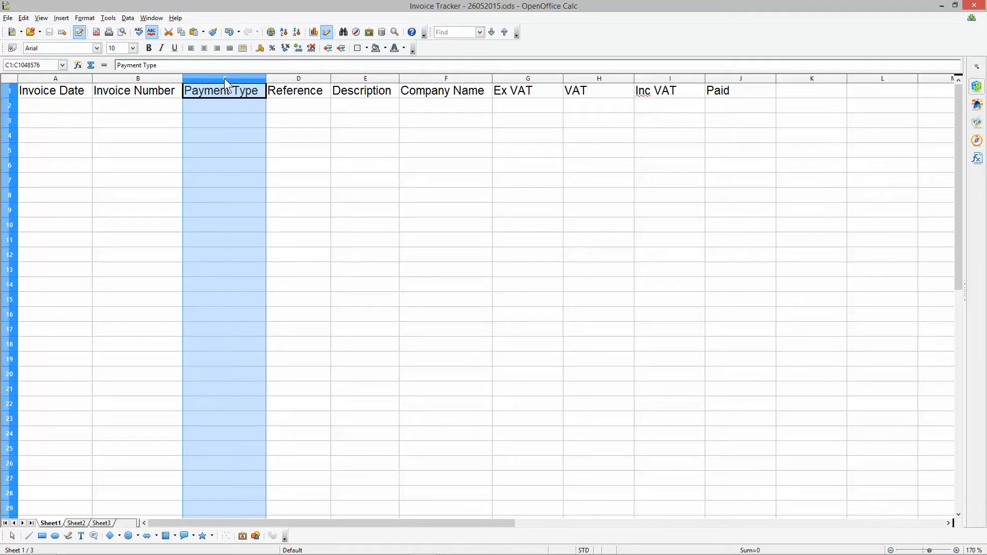
pyautogui.rightClick(224, 79)
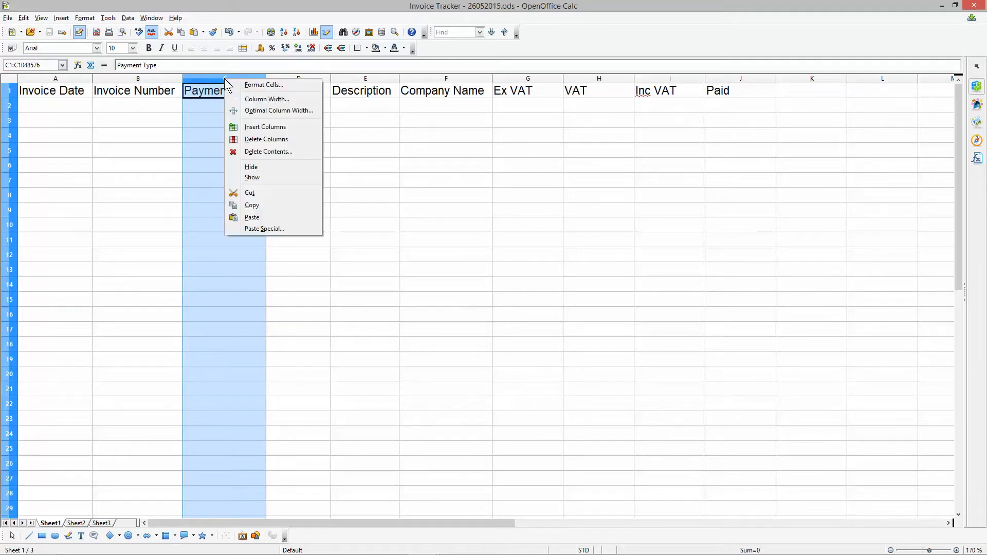
pyautogui.click(257, 127)
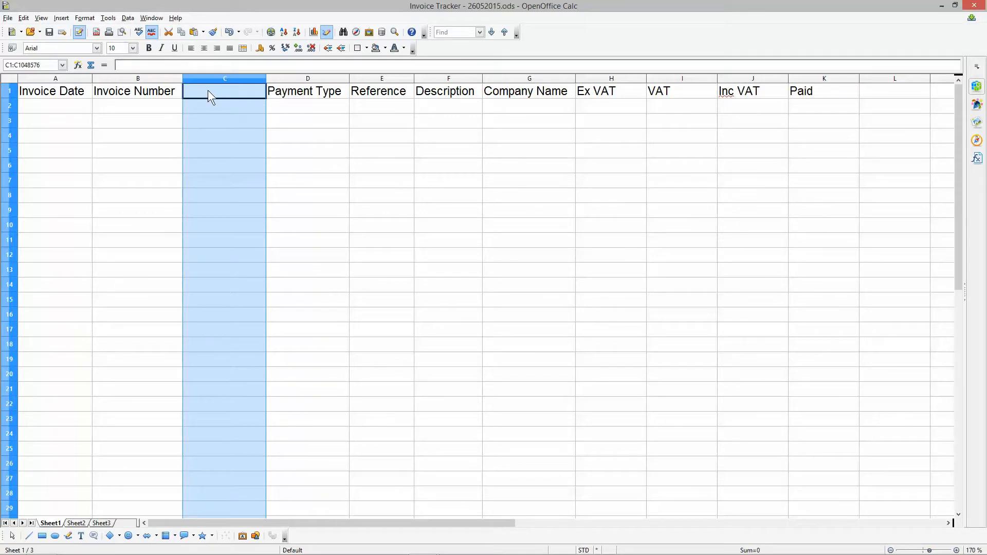
# - Enter the header Date Paid in cell C1 and fit column C to the text
pyautogui.click(208, 90)
pyautogui.write('Date Paid')
pyautogui.click(247, 155)
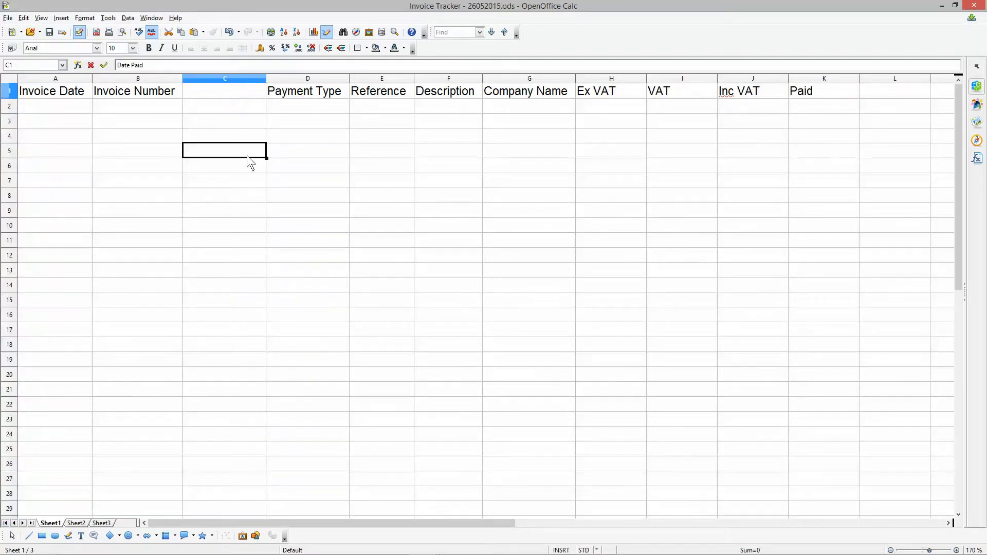
pyautogui.doubleClick(265, 79)
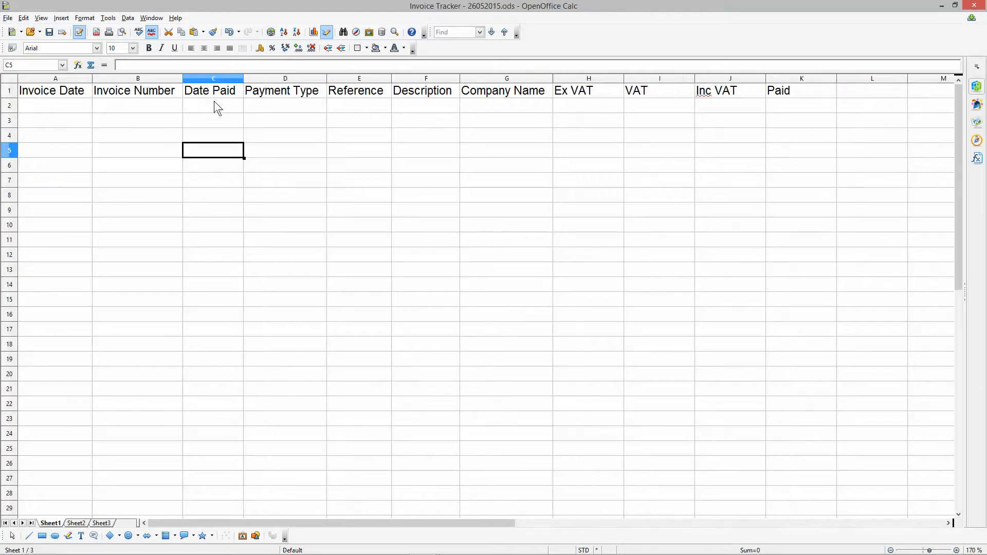
# - Choose the Date category in the cell formatting of the Invoice Date and Date Paid columns
pyautogui.click(63, 76)
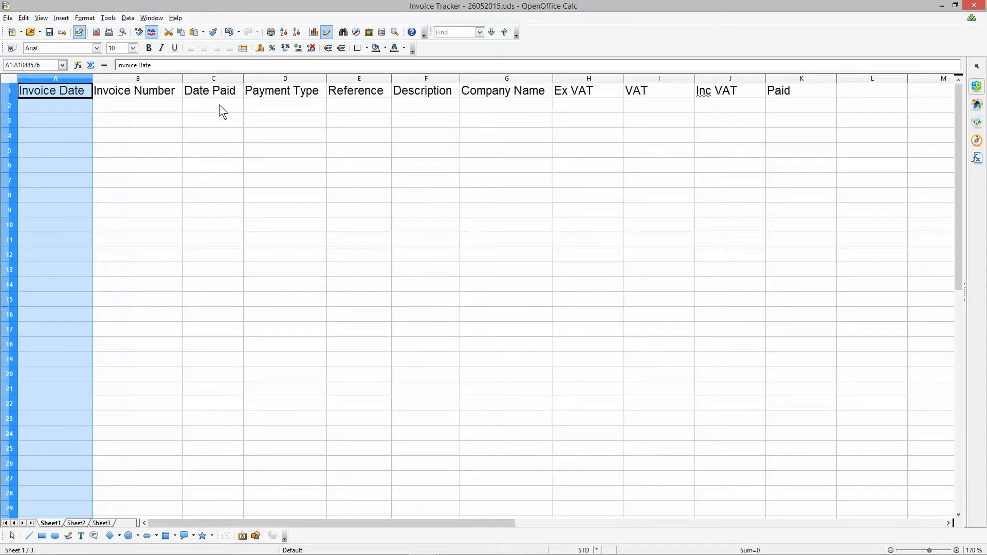
pyautogui.keyDown('ctrl'); pyautogui.click(217, 78); pyautogui.keyUp('ctrl')
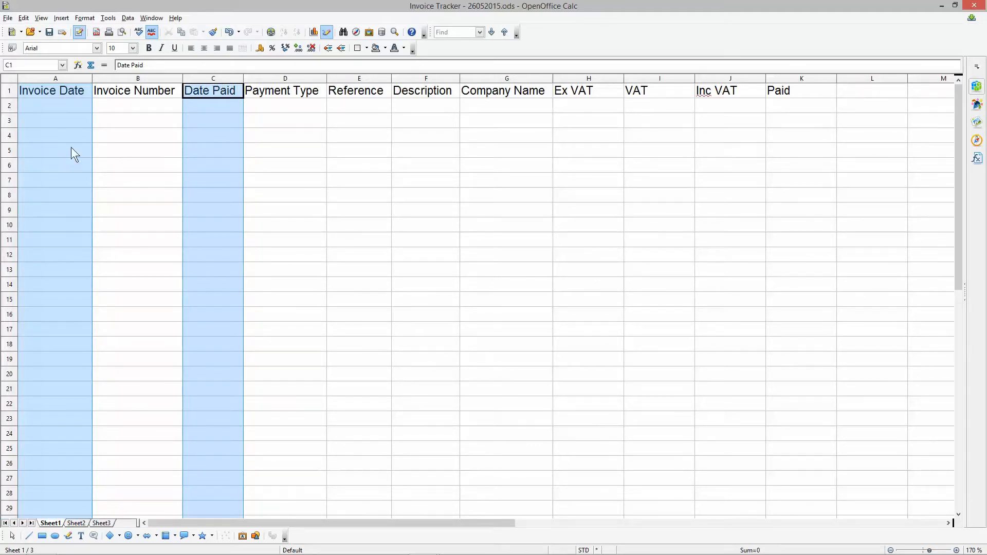
pyautogui.rightClick(222, 84)
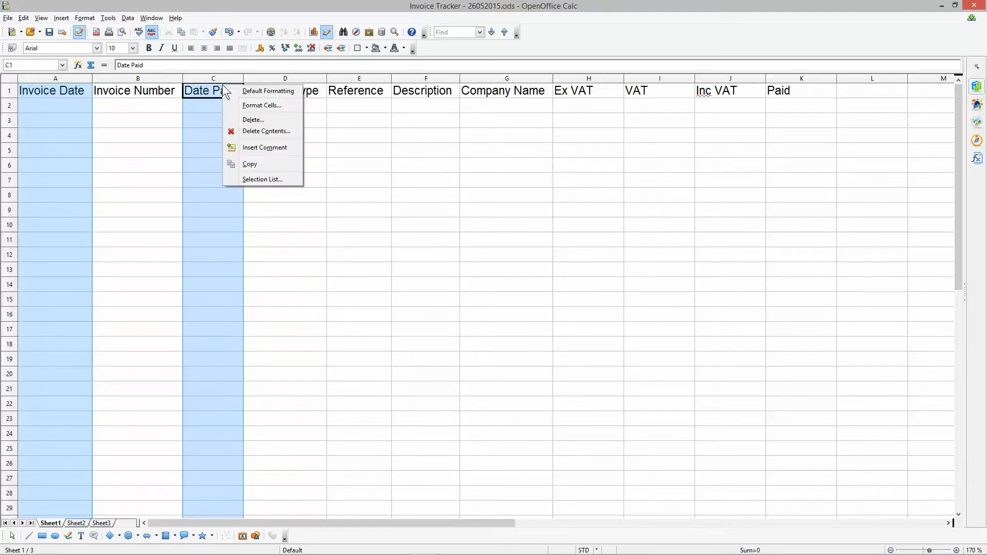
pyautogui.click(245, 106)
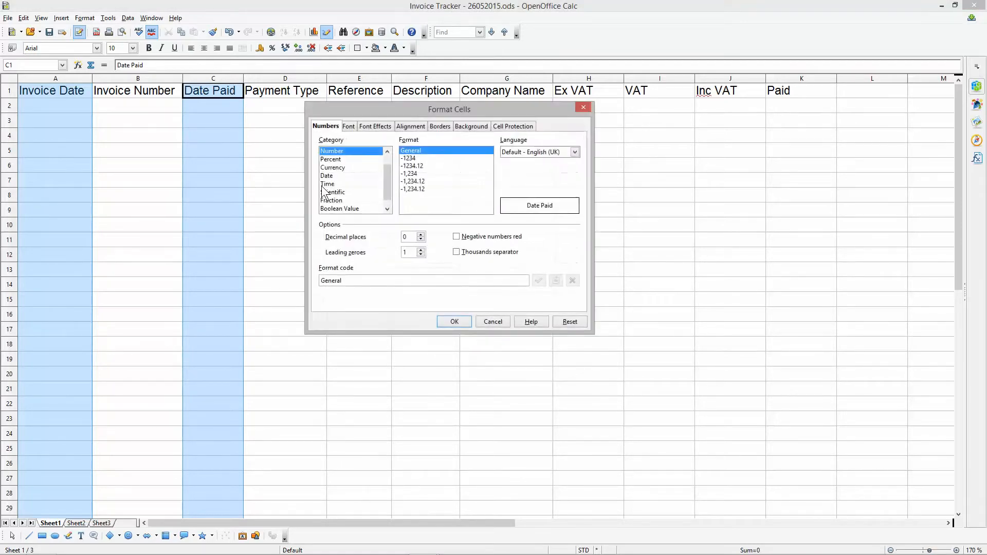
pyautogui.click(332, 175)
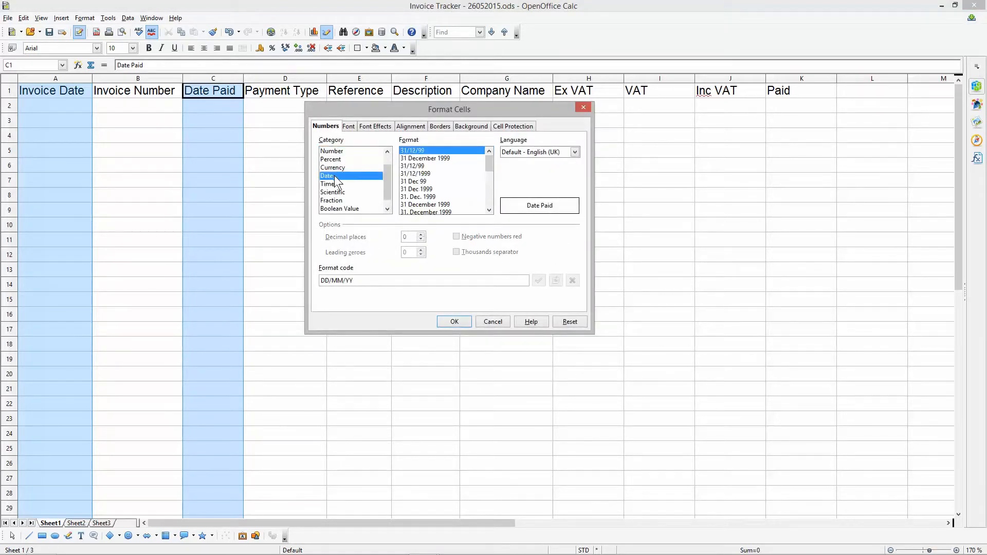
pyautogui.click(519, 154)
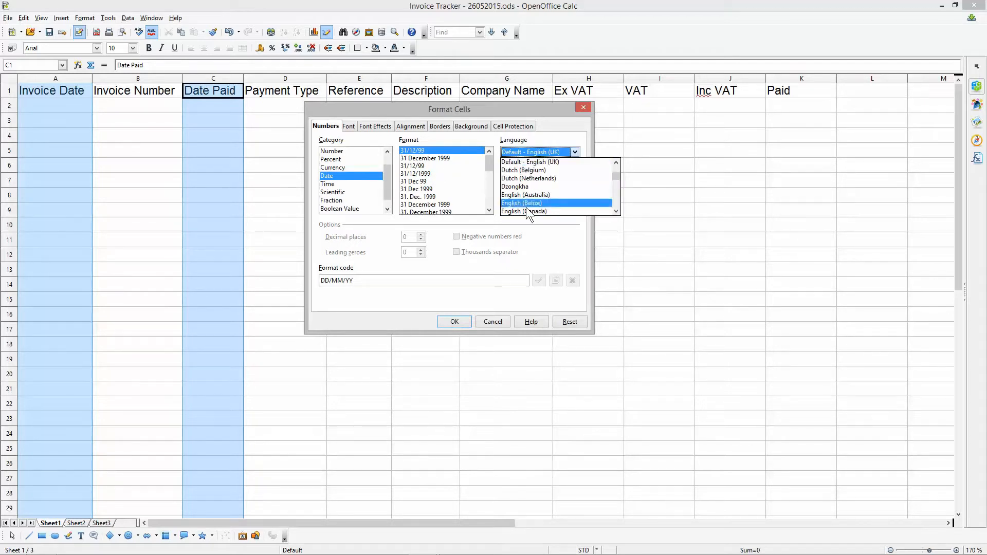
pyautogui.click(519, 150)
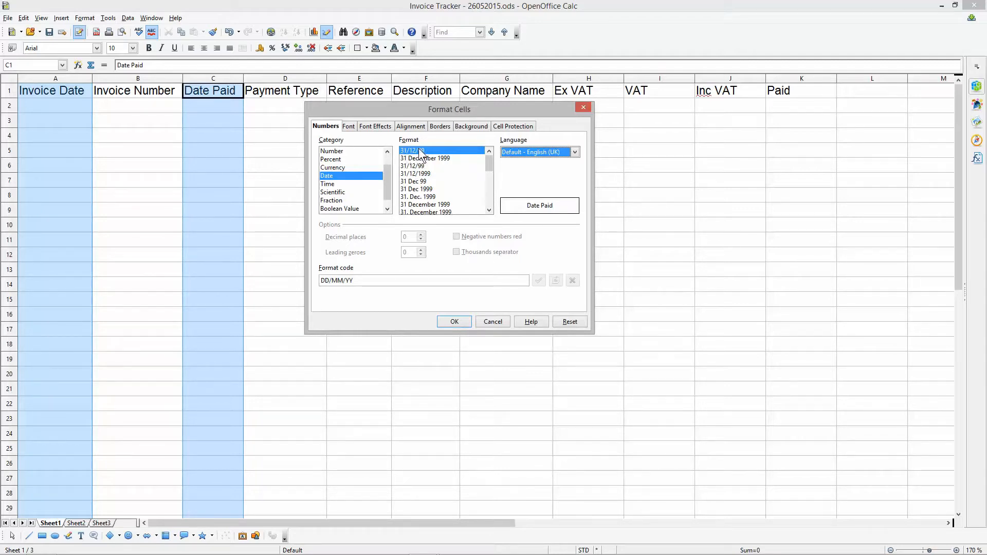
pyautogui.click(520, 150)
pyautogui.scroll(-6, 523, 209)
pyautogui.scroll(12, 523, 206)
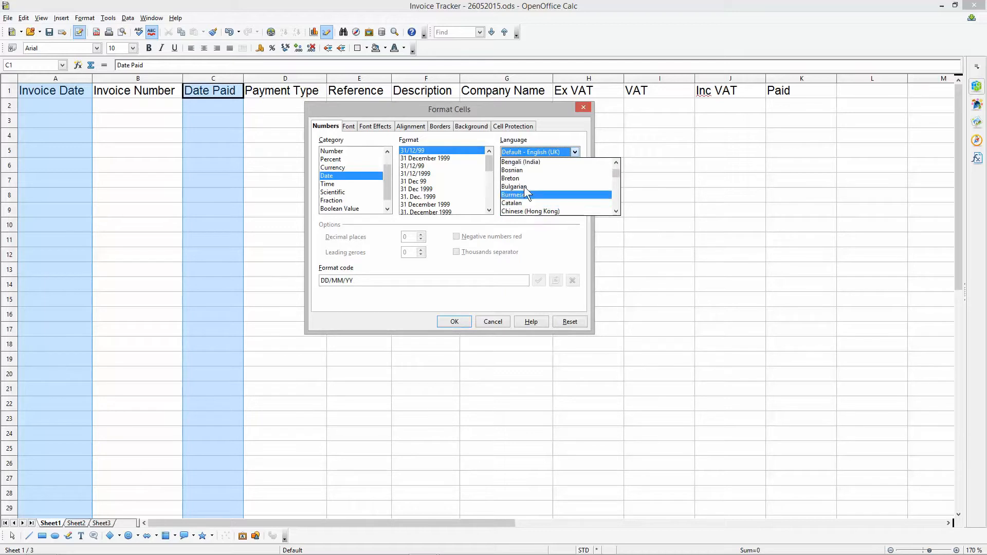
pyautogui.press('Escape')
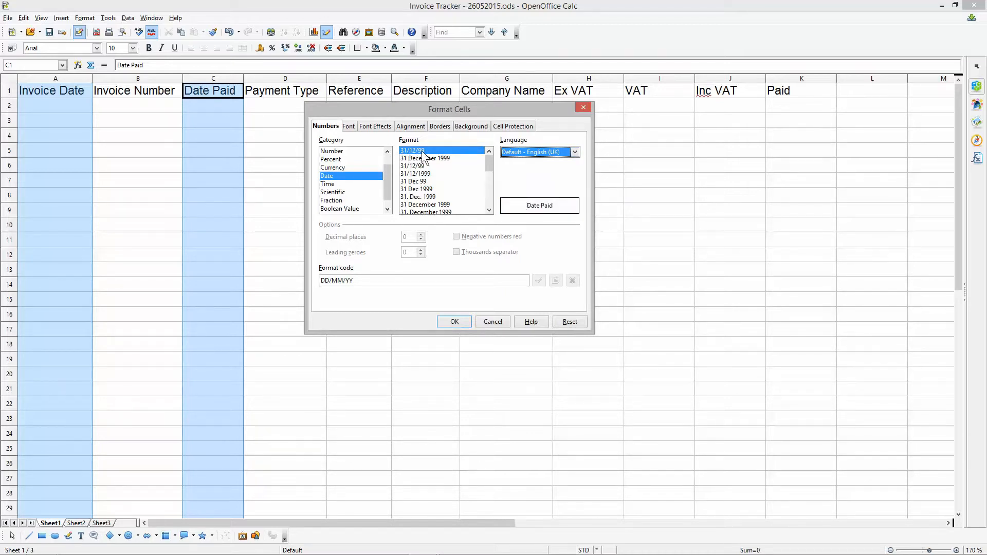
# - Apply the DD/MM/YY date format to the Invoice Date and Date Paid columns
pyautogui.click(322, 280)
pyautogui.moveTo(321, 281); pyautogui.dragTo(362, 288)
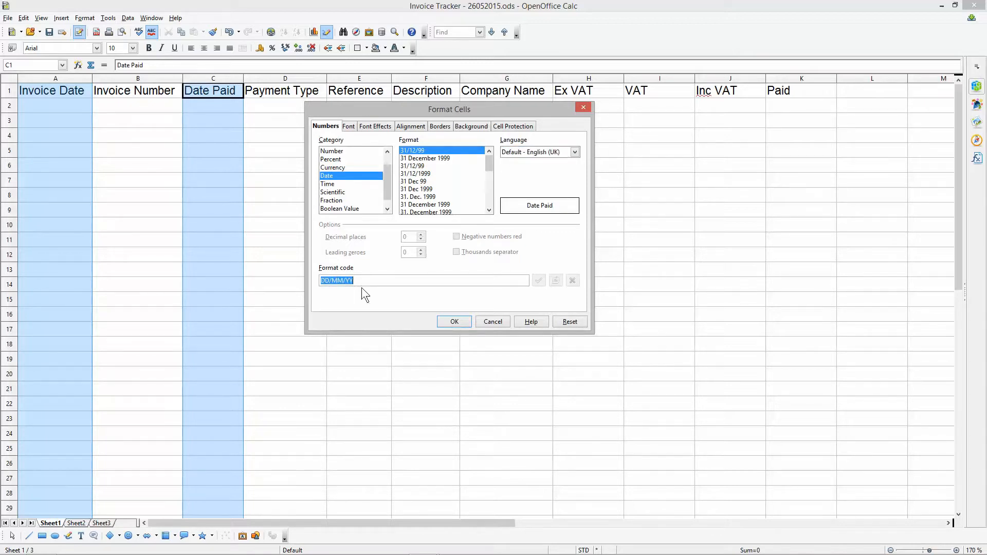
pyautogui.click(454, 322)
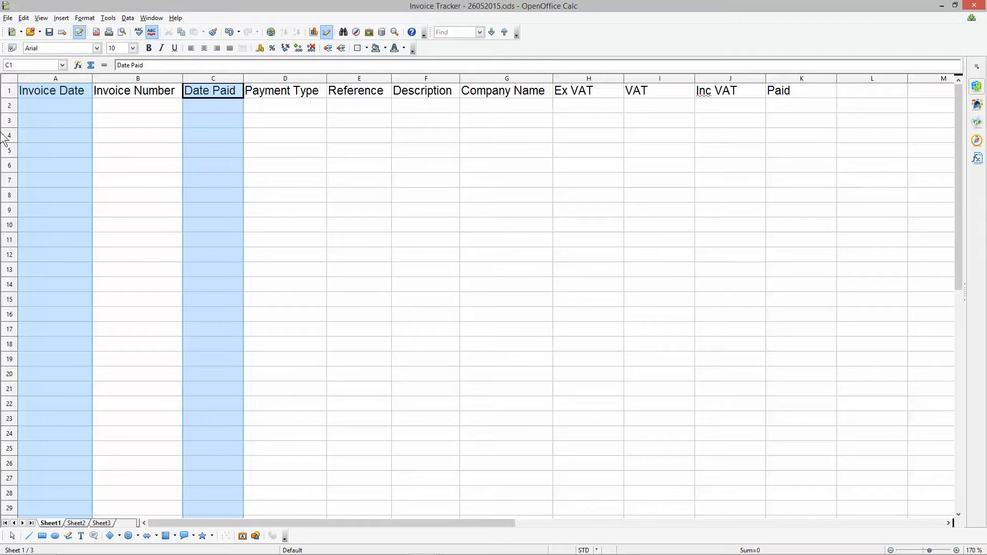
pyautogui.click(531, 135)
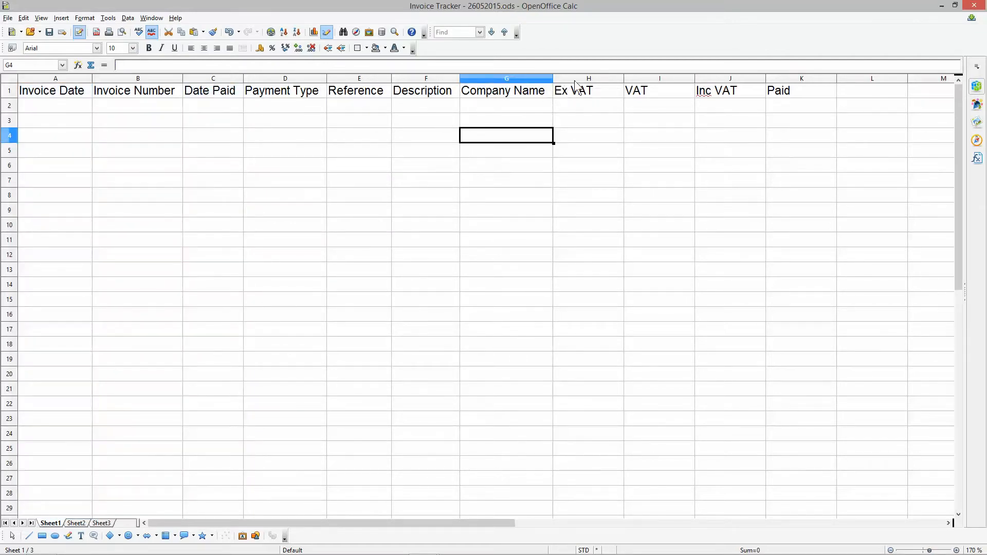
# - Format the Ex VAT, VAT and Inc VAT columns as GBP currency with two decimal places and save the spreadsheet
pyautogui.moveTo(588, 79); pyautogui.dragTo(705, 77)
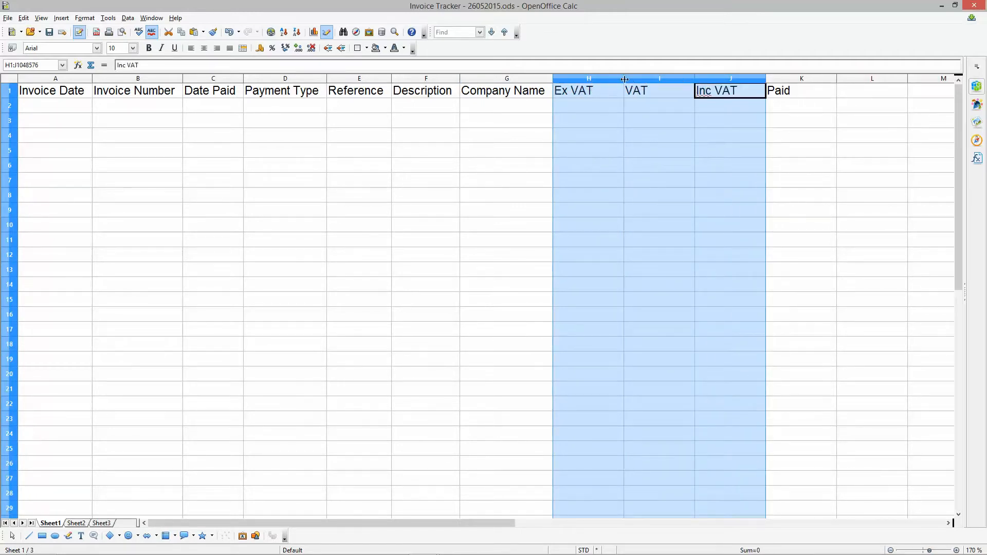
pyautogui.click(594, 78)
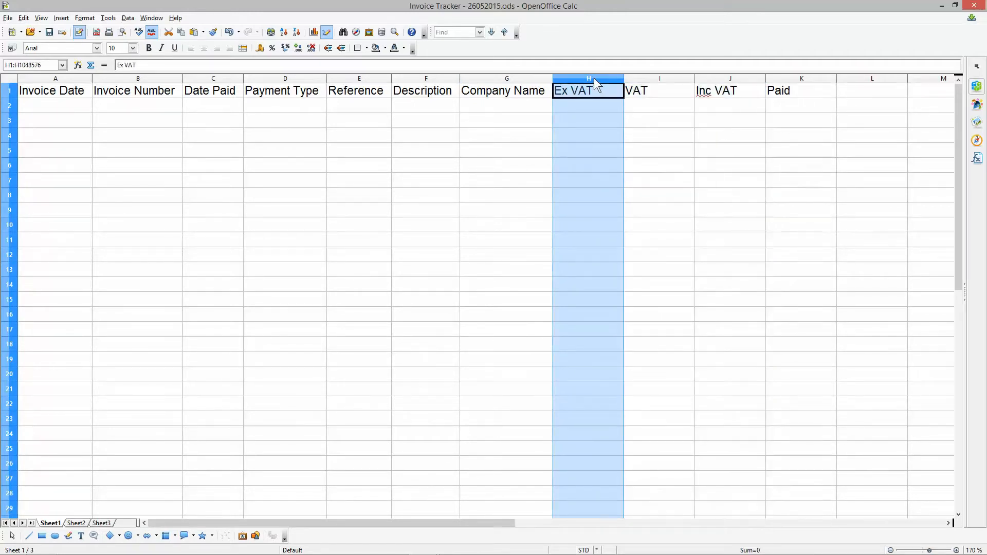
pyautogui.moveTo(594, 78); pyautogui.dragTo(723, 76)
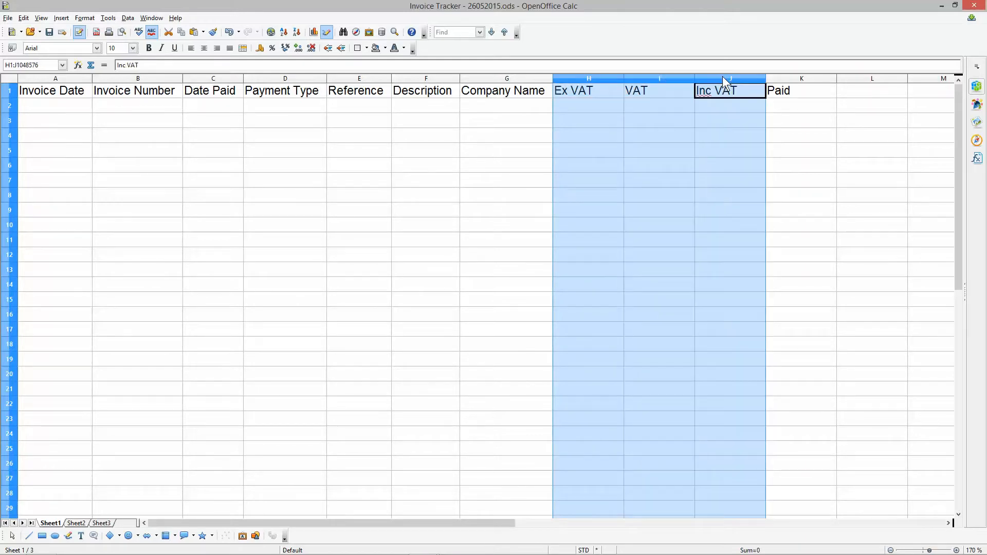
pyautogui.rightClick(643, 161)
pyautogui.click(667, 183)
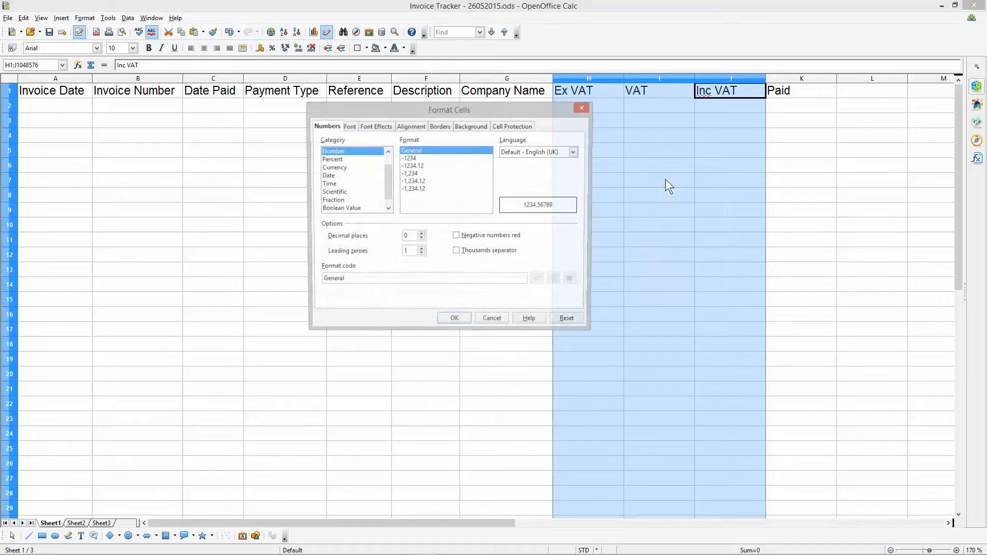
pyautogui.click(338, 169)
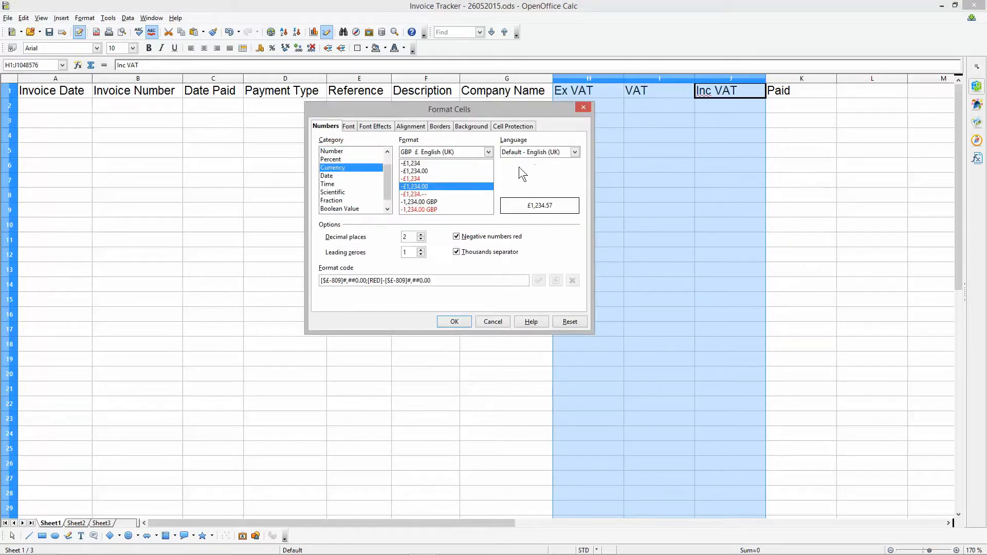
pyautogui.click(535, 152)
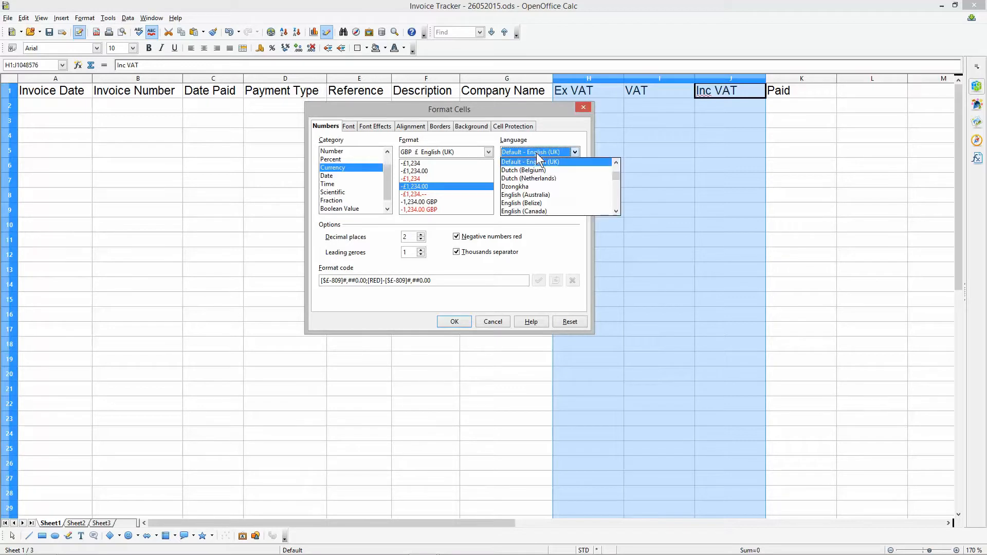
pyautogui.click(535, 152)
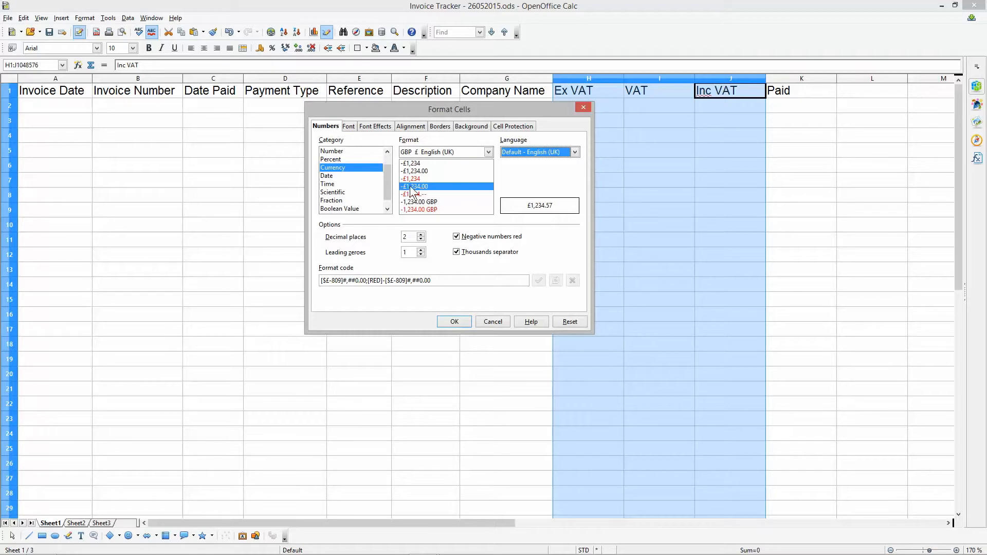
pyautogui.click(450, 323)
pyautogui.click(446, 266)
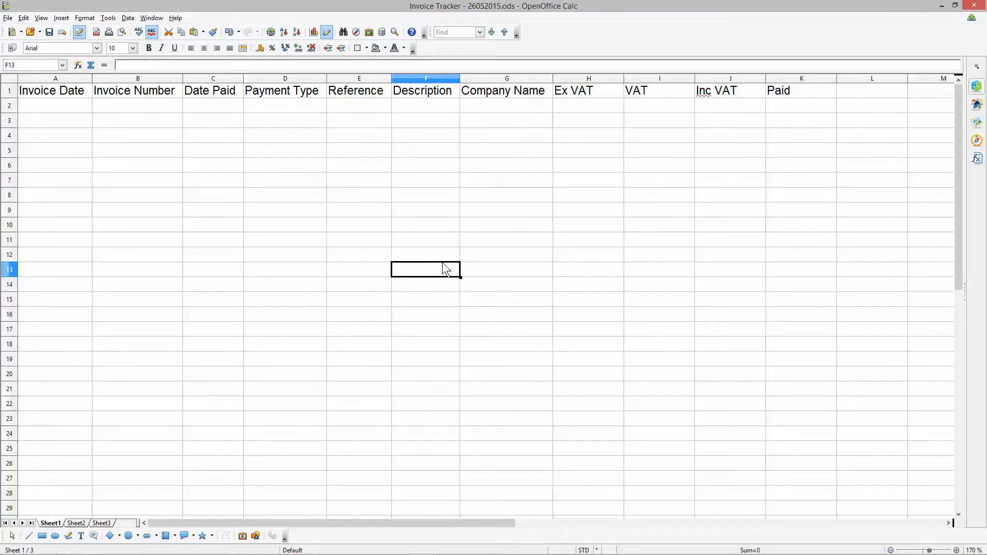
pyautogui.click(49, 32)
pyautogui.moveTo(959, 552)
pyautogui.click(67, 109)
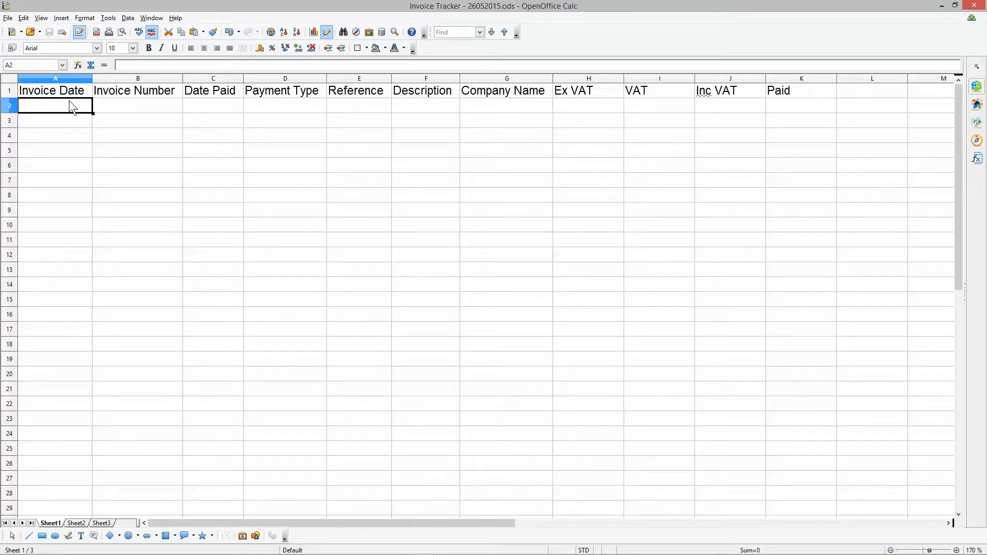
pyautogui.moveTo(64, 87); pyautogui.dragTo(772, 183)
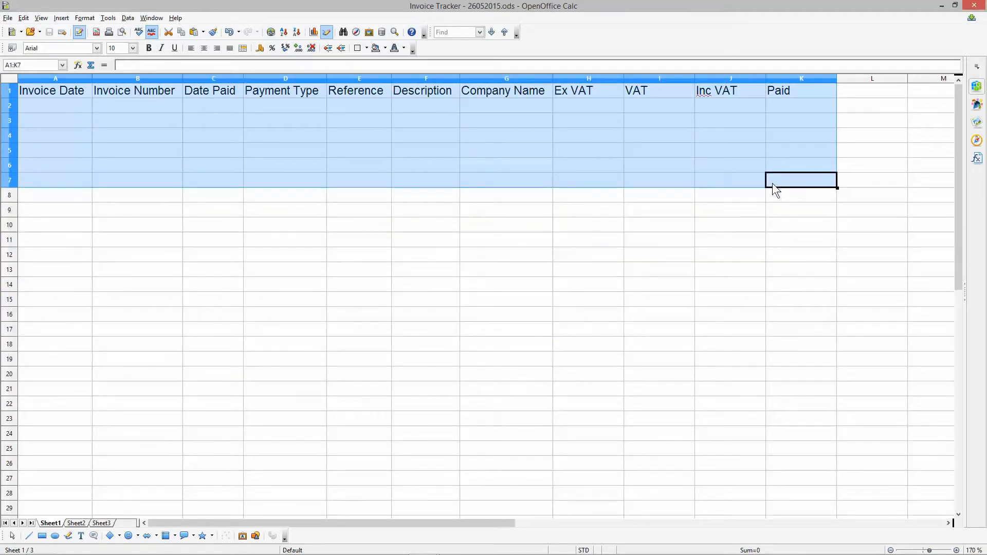
pyautogui.click(626, 101)
pyautogui.moveTo(67, 105); pyautogui.dragTo(781, 411)
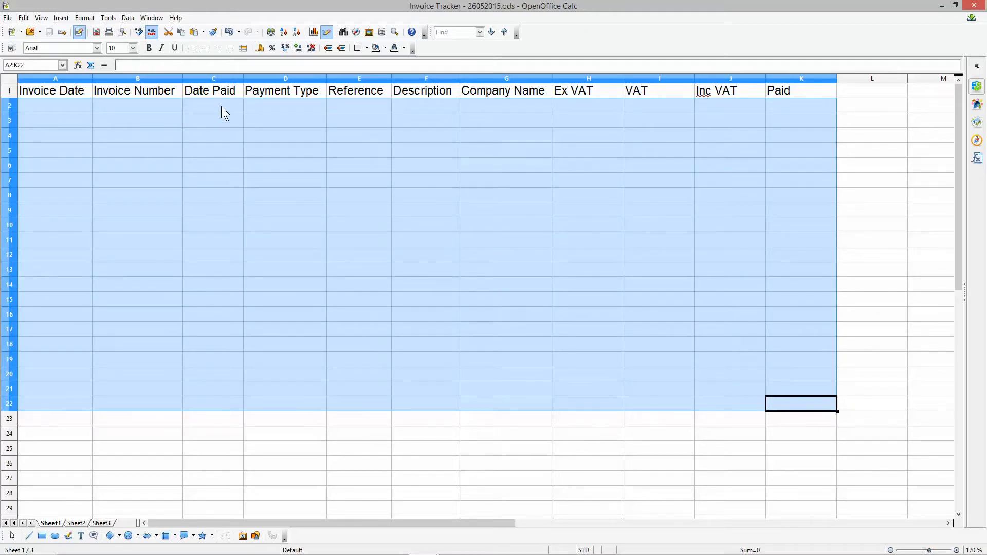
pyautogui.moveTo(56, 90); pyautogui.dragTo(775, 411)
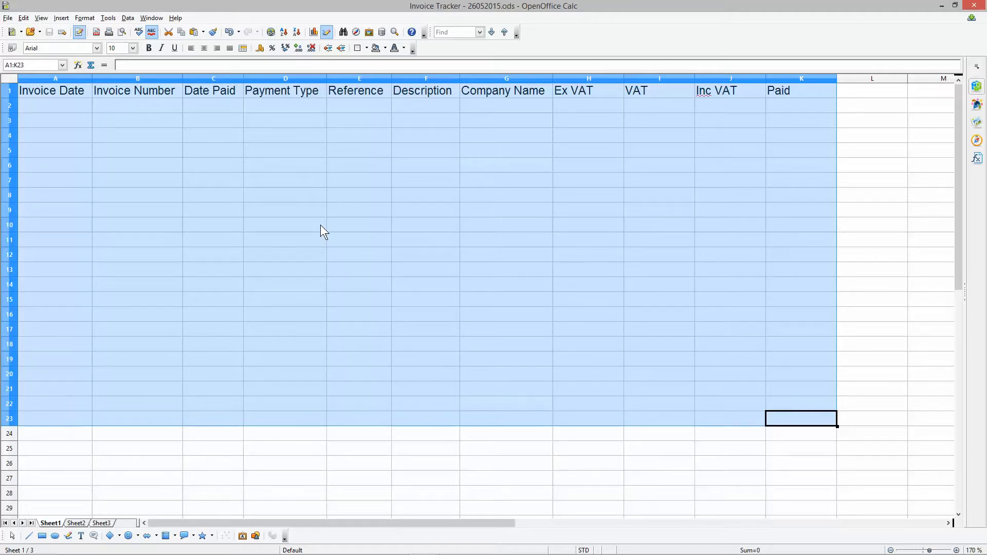
# - Enter the invoice date 26/05/2015 in cell A2
pyautogui.click(66, 106)
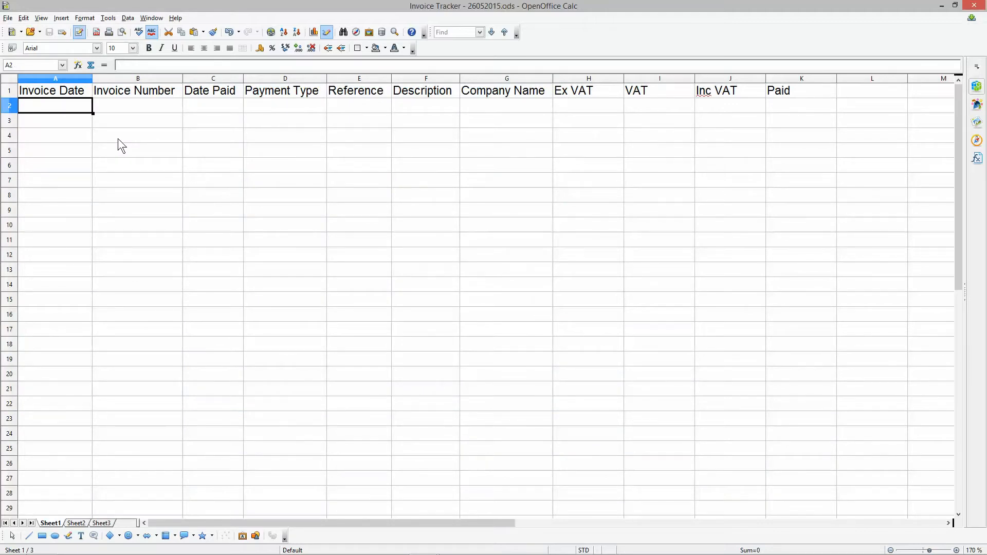
pyautogui.write('26/05/2015')
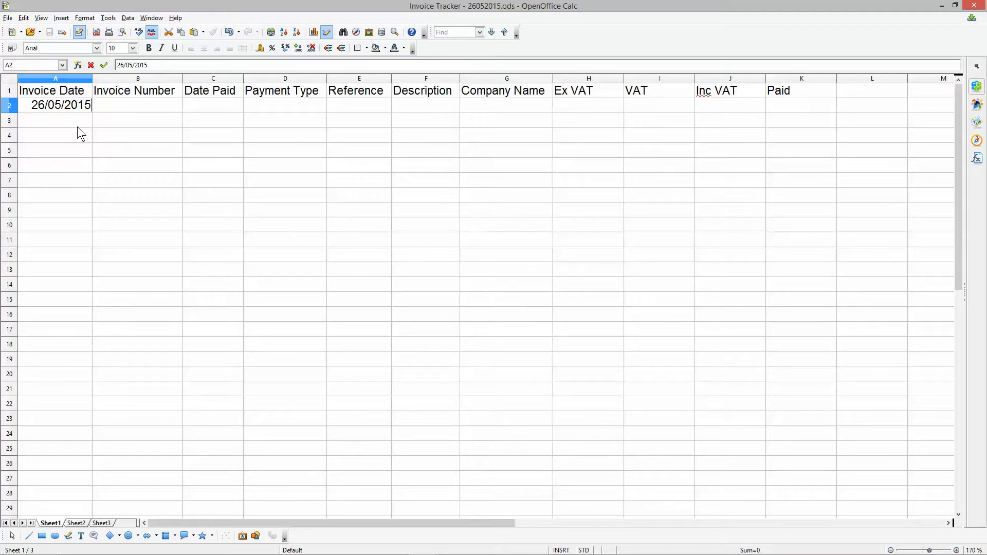
pyautogui.press('Return')
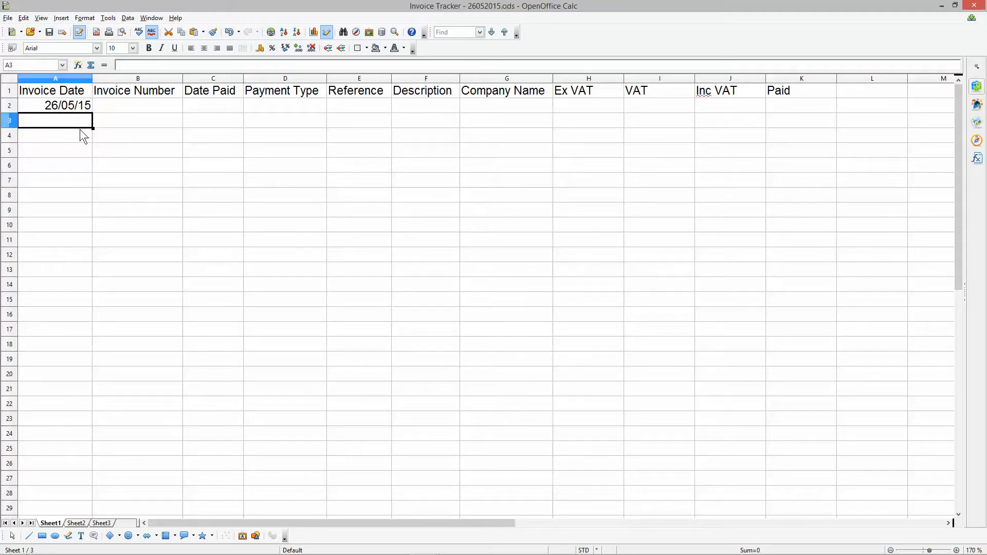
# - Left-align all cells of the sheet and save the spreadsheet
pyautogui.click(10, 79)
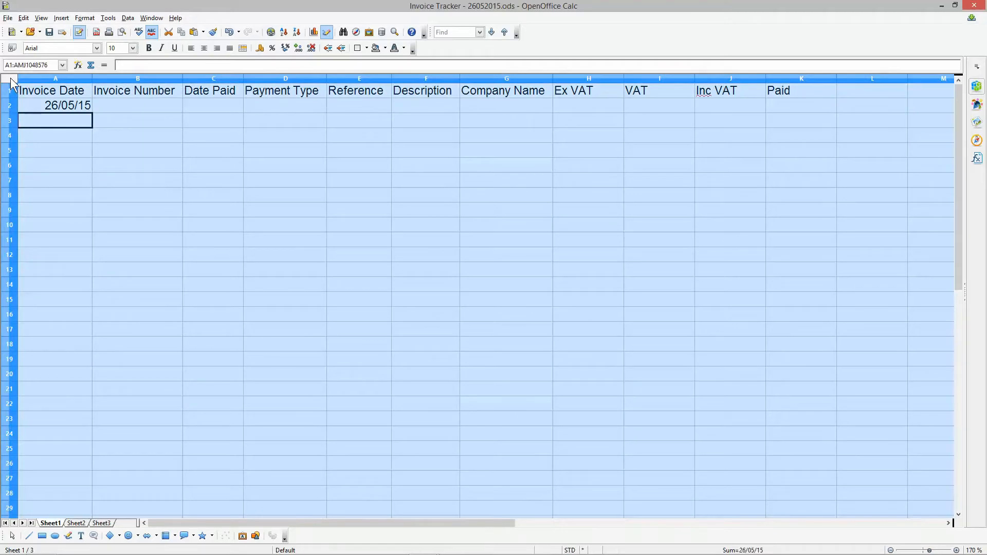
pyautogui.click(193, 51)
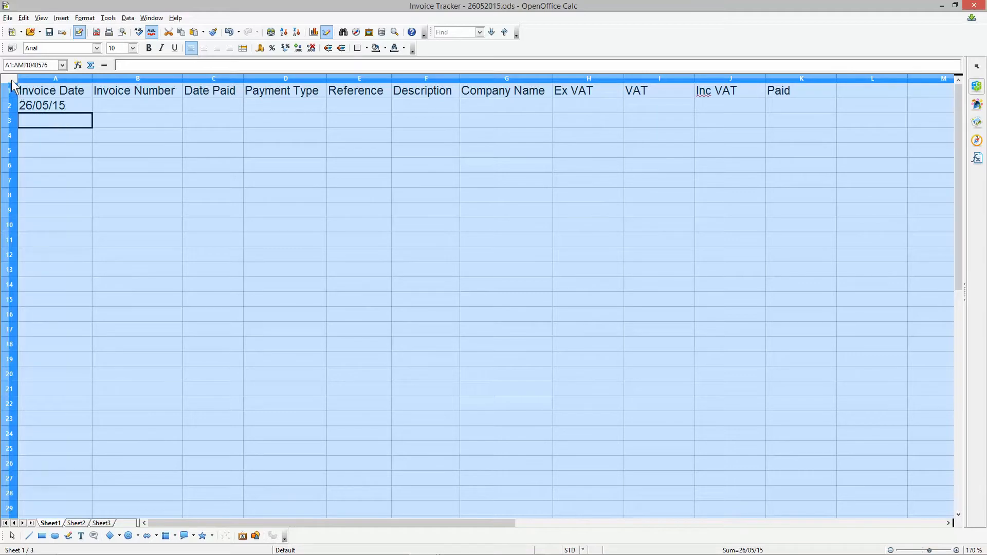
pyautogui.click(107, 106)
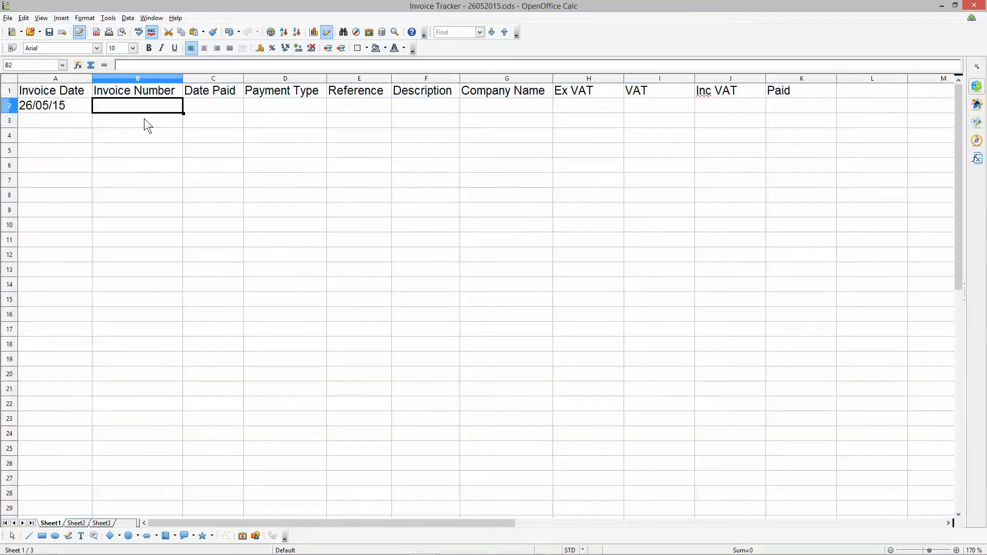
pyautogui.click(48, 32)
# - Enter the invoice number dcp2015001 in cell B2
pyautogui.write('dcp2015')
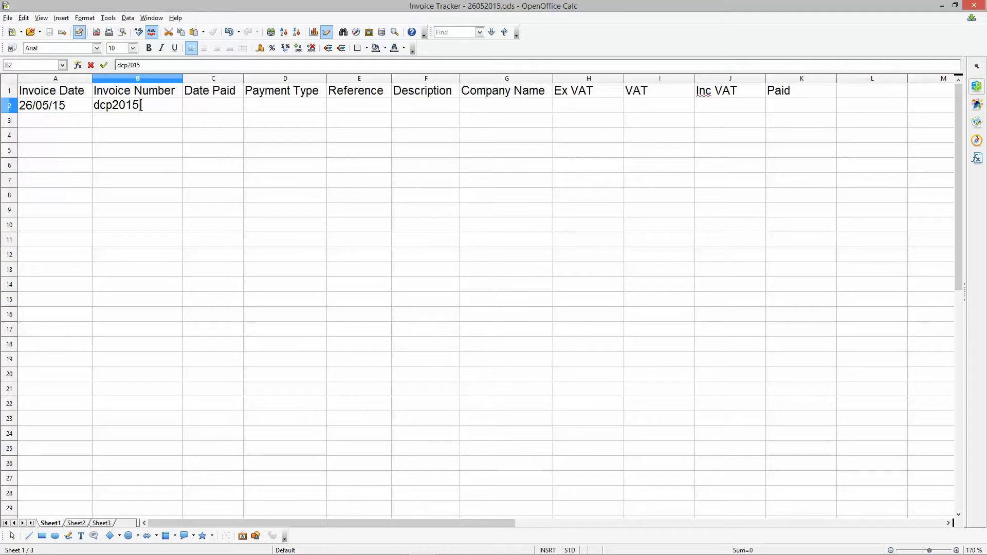
pyautogui.write('001')
pyautogui.moveTo(89, 107); pyautogui.dragTo(137, 113)
pyautogui.moveTo(139, 107); pyautogui.dragTo(160, 108)
pyautogui.click(147, 121)
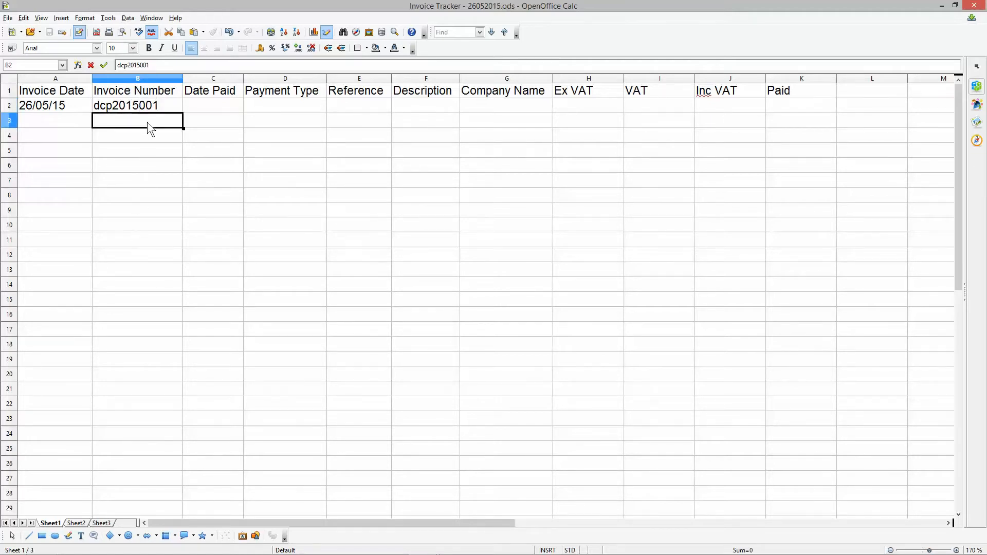
pyautogui.click(210, 105)
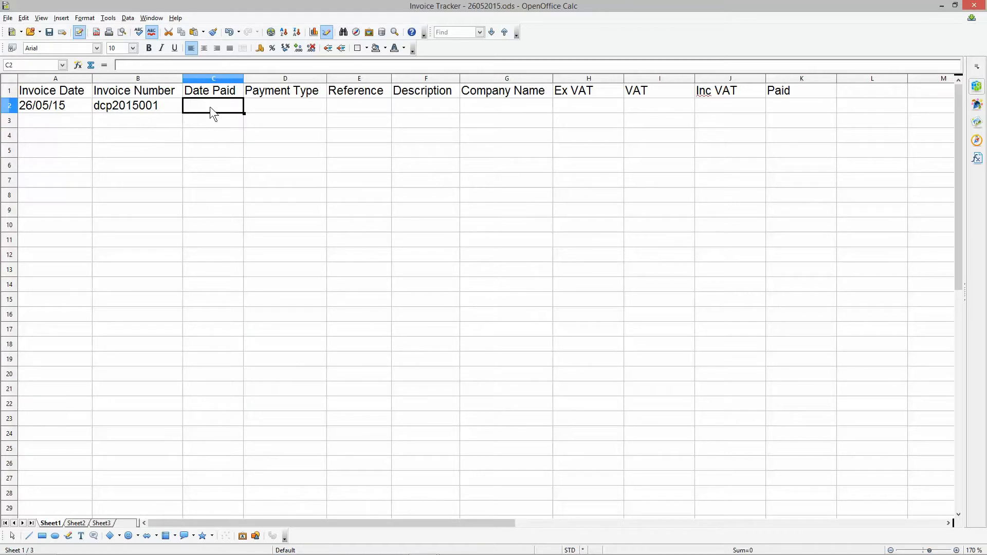
pyautogui.click(268, 104)
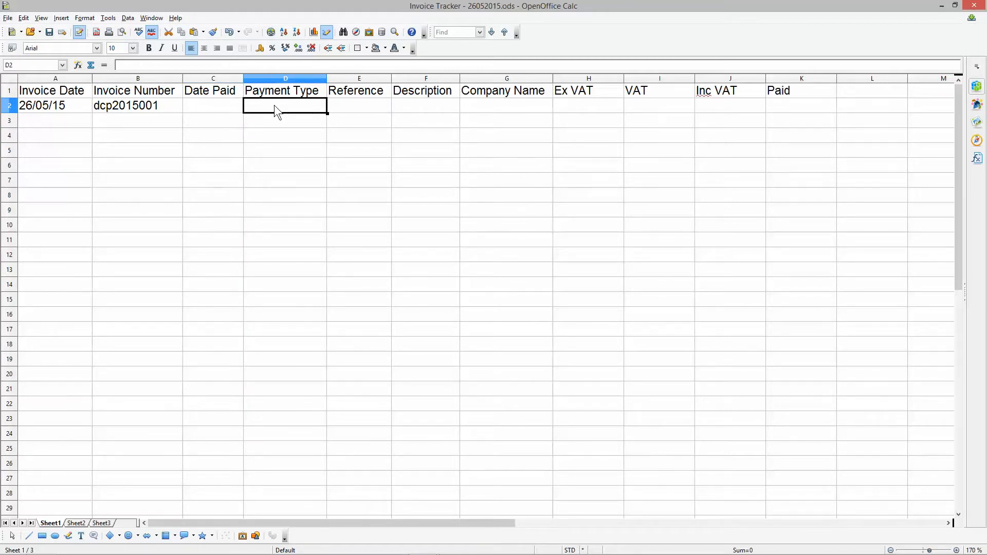
pyautogui.moveTo(216, 107); pyautogui.dragTo(339, 106)
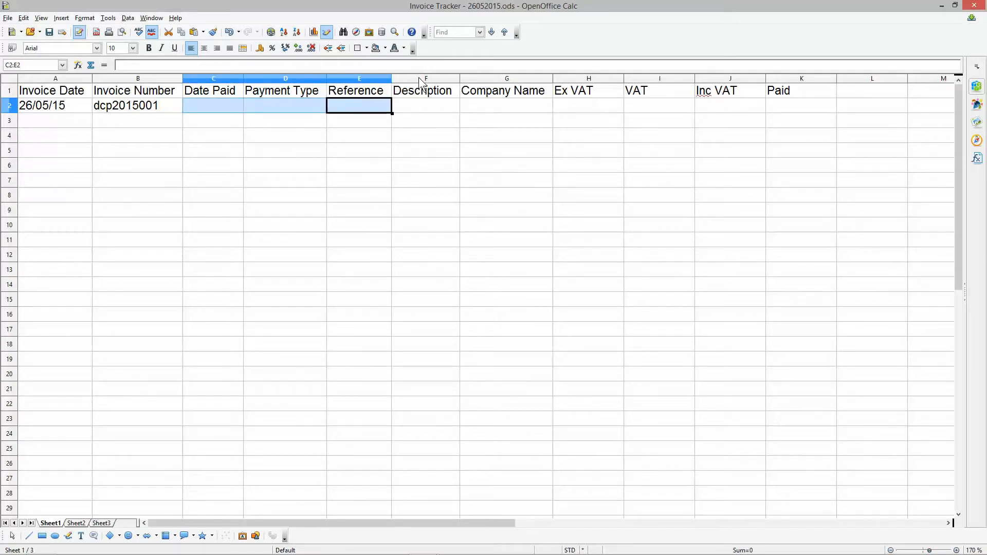
# - Enter the description Logo Design in cell F2
pyautogui.click(405, 105)
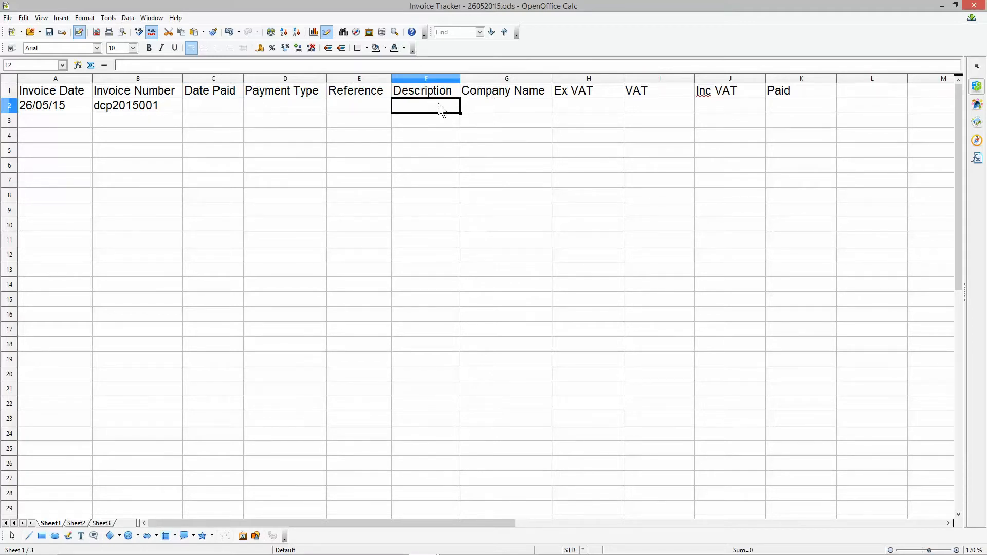
pyautogui.write('Logo Design')
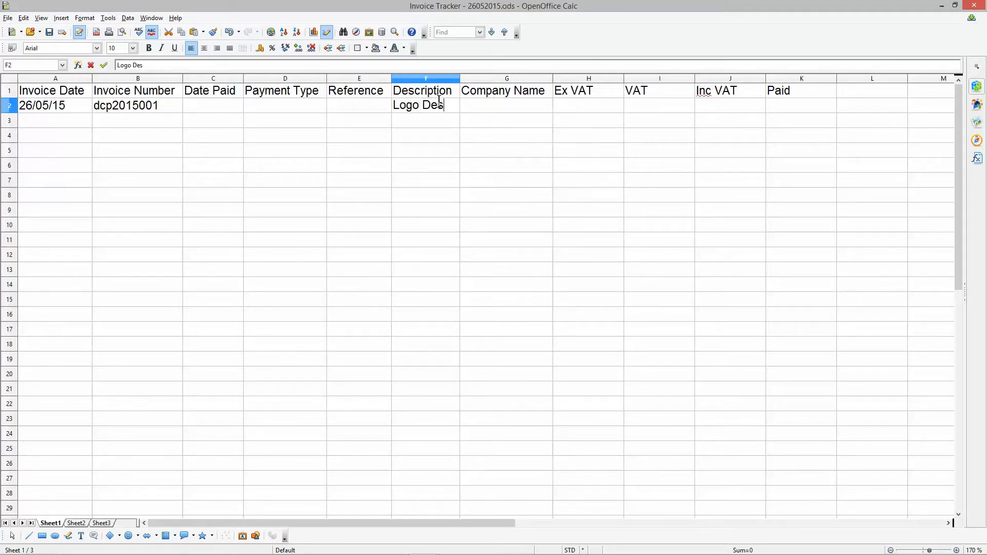
pyautogui.click(434, 134)
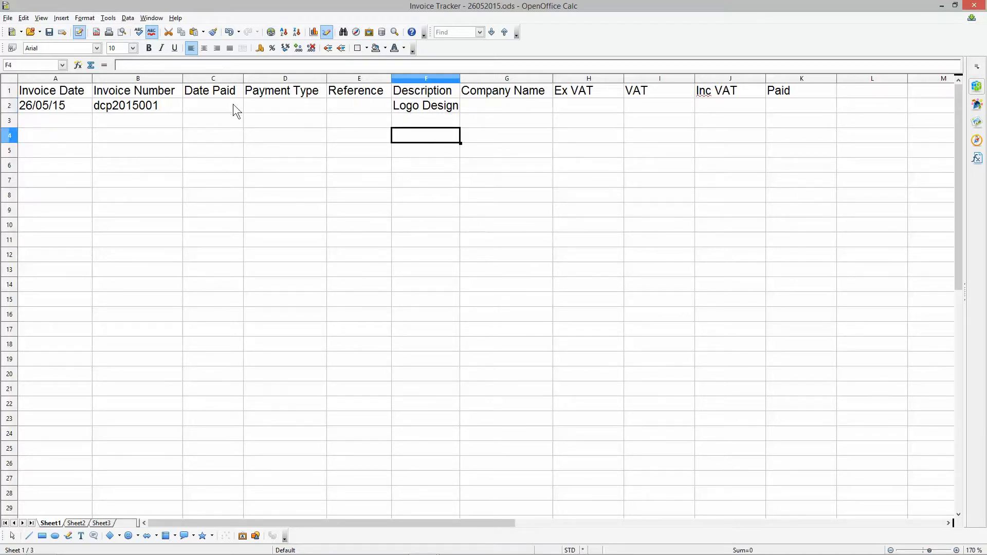
# - Make the header row bold and fit the Invoice Date, Invoice Number and Payment Type columns to their headings
pyautogui.click(9, 91)
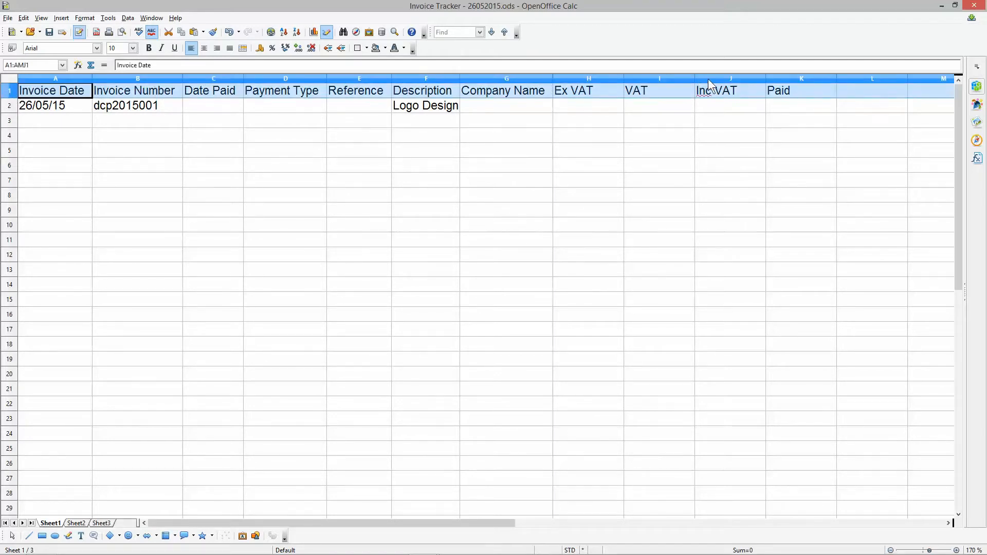
pyautogui.click(149, 48)
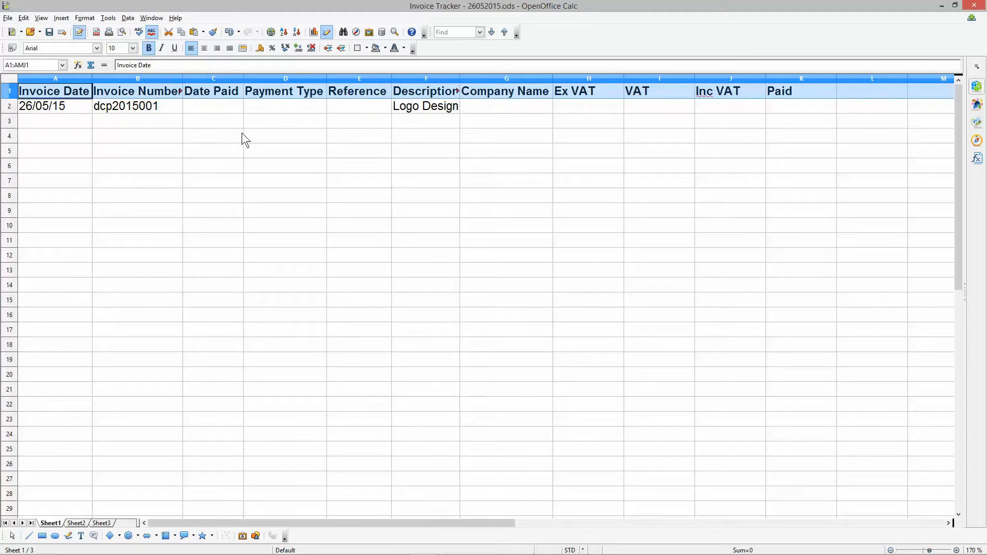
pyautogui.doubleClick(91, 76)
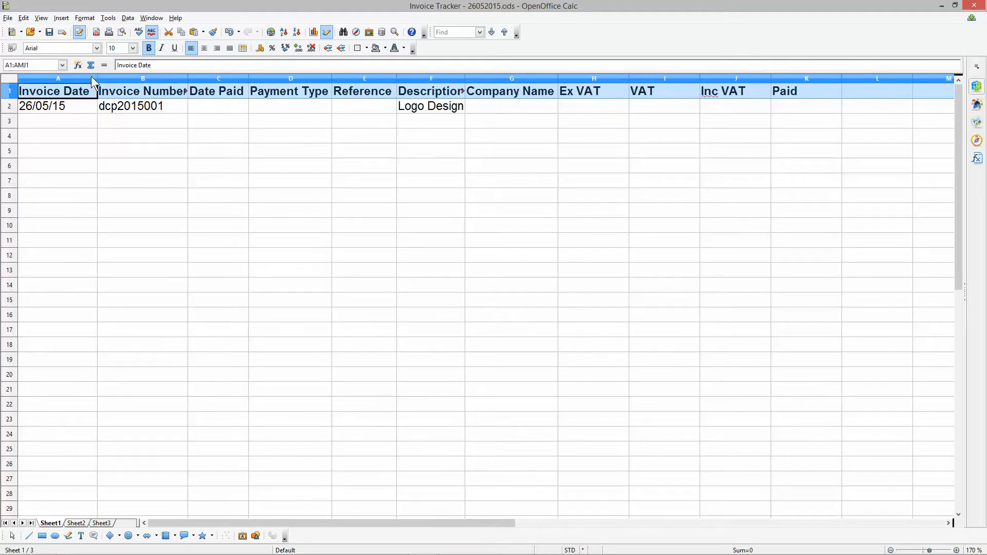
pyautogui.click(144, 152)
pyautogui.doubleClick(188, 76)
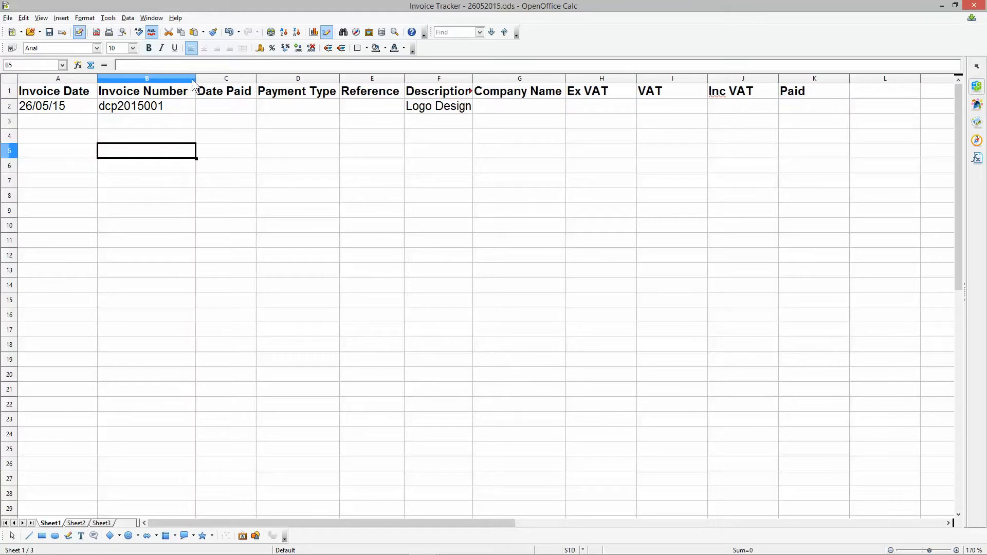
pyautogui.doubleClick(343, 77)
# - Fit the widths of the Description through Paid columns to their contents and save the spreadsheet
pyautogui.click(415, 79)
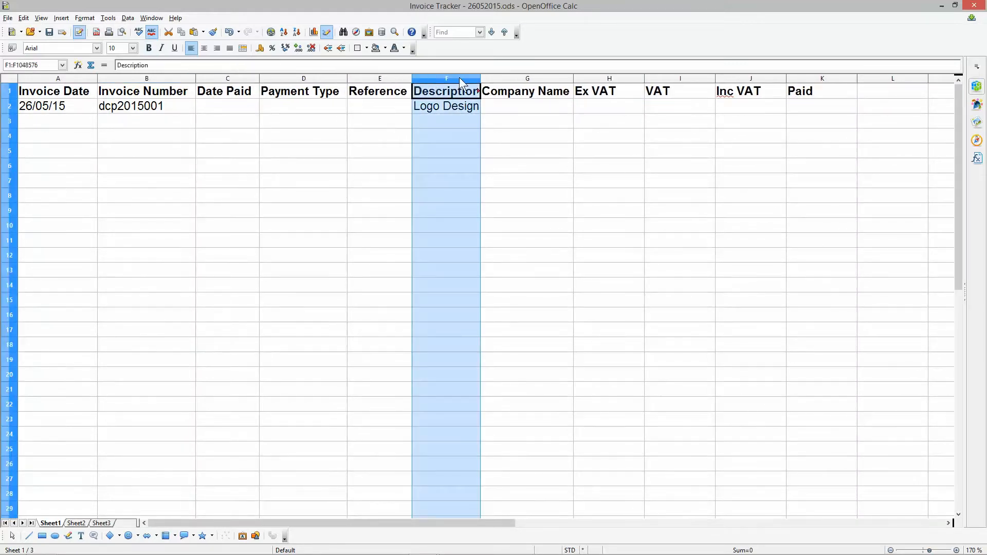
pyautogui.doubleClick(480, 77)
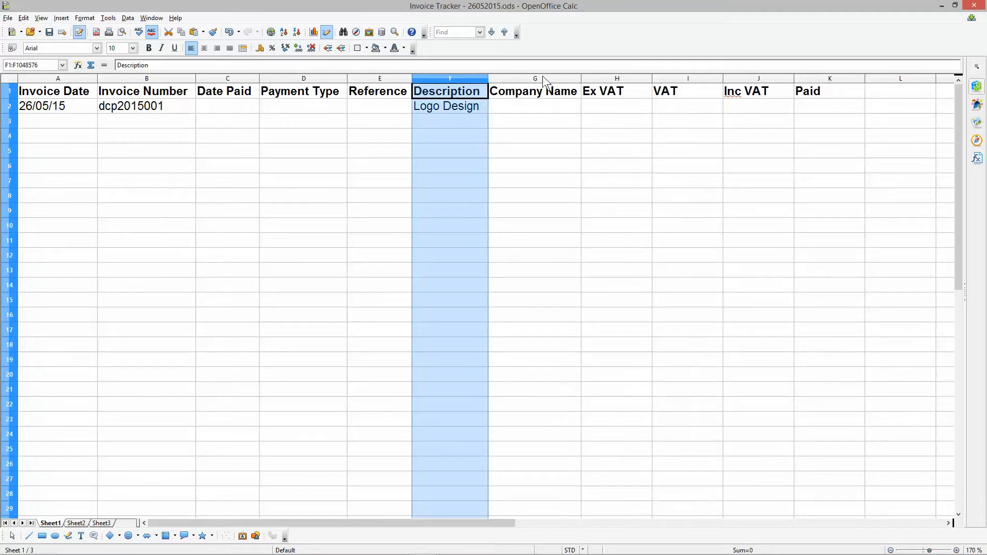
pyautogui.doubleClick(580, 78)
pyautogui.doubleClick(657, 78)
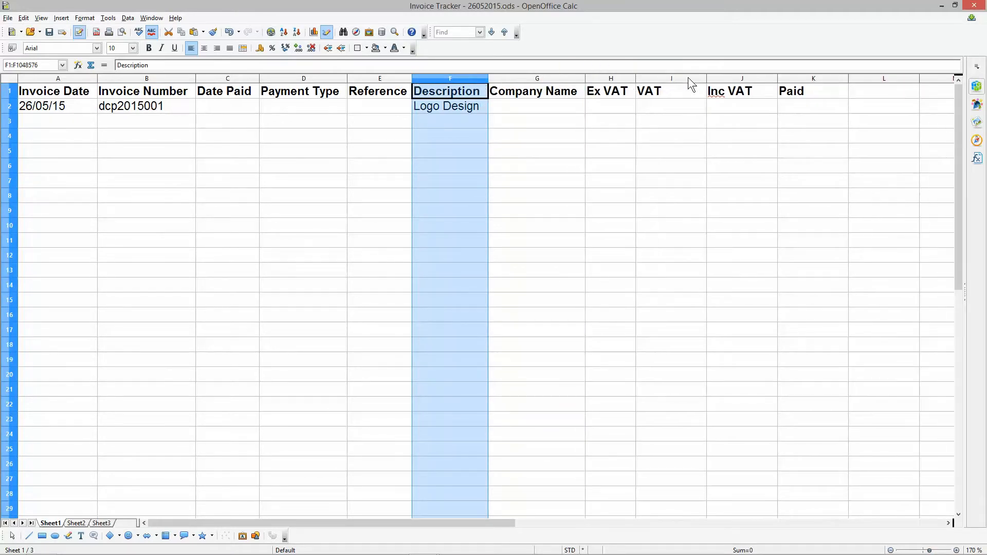
pyautogui.doubleClick(707, 78)
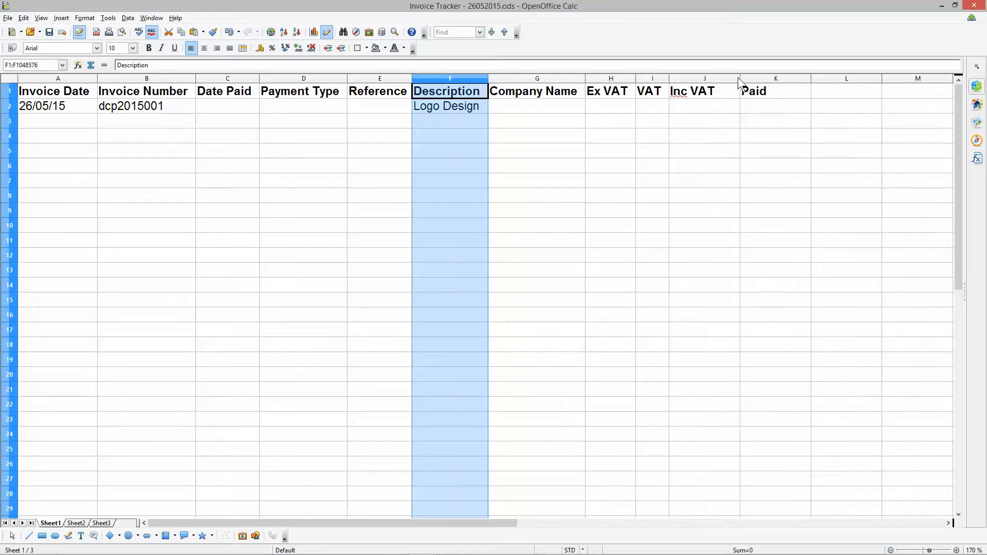
pyautogui.click(737, 78)
pyautogui.doubleClick(739, 78)
pyautogui.doubleClick(793, 78)
pyautogui.click(520, 169)
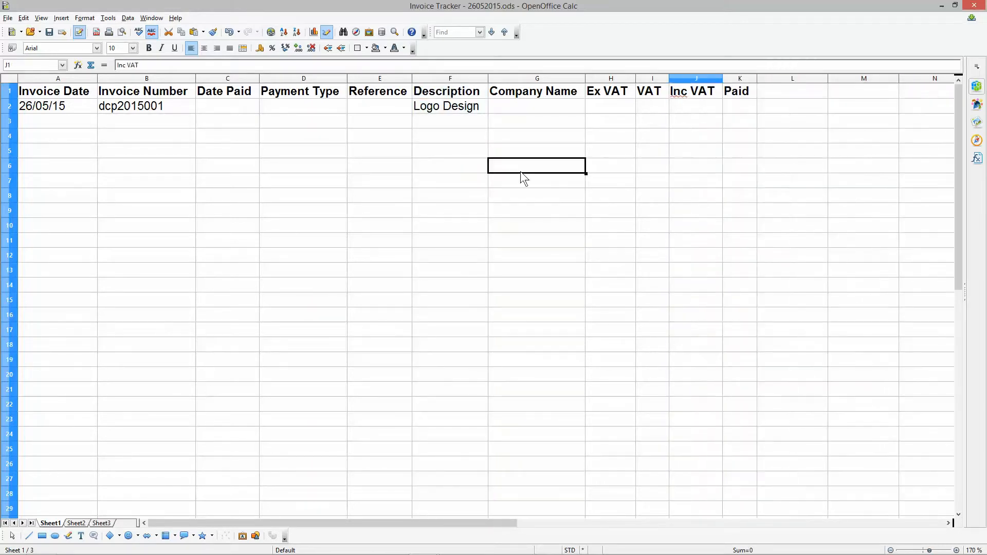
pyautogui.click(47, 33)
pyautogui.click(178, 190)
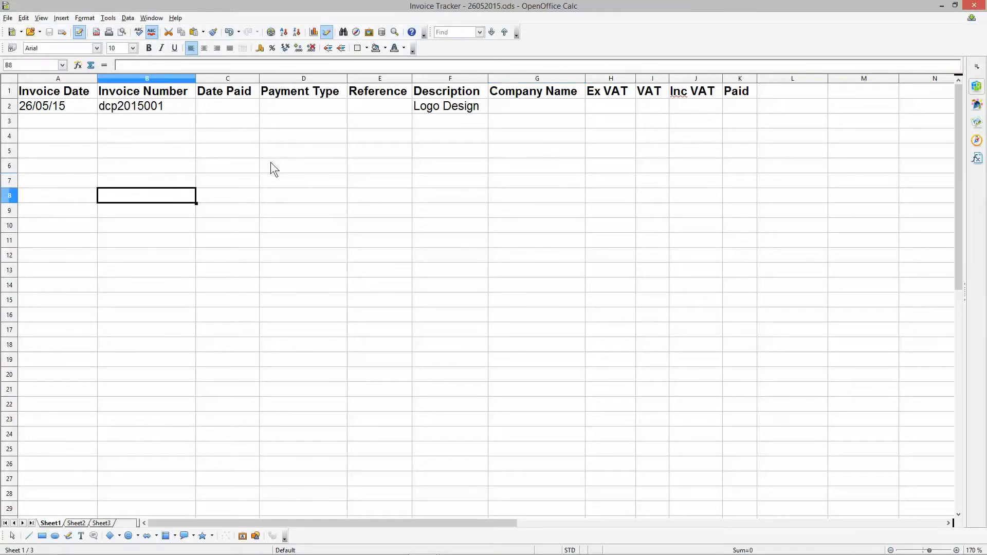
pyautogui.scroll(-5, 270, 162)
pyautogui.scroll(-1, 254, 171)
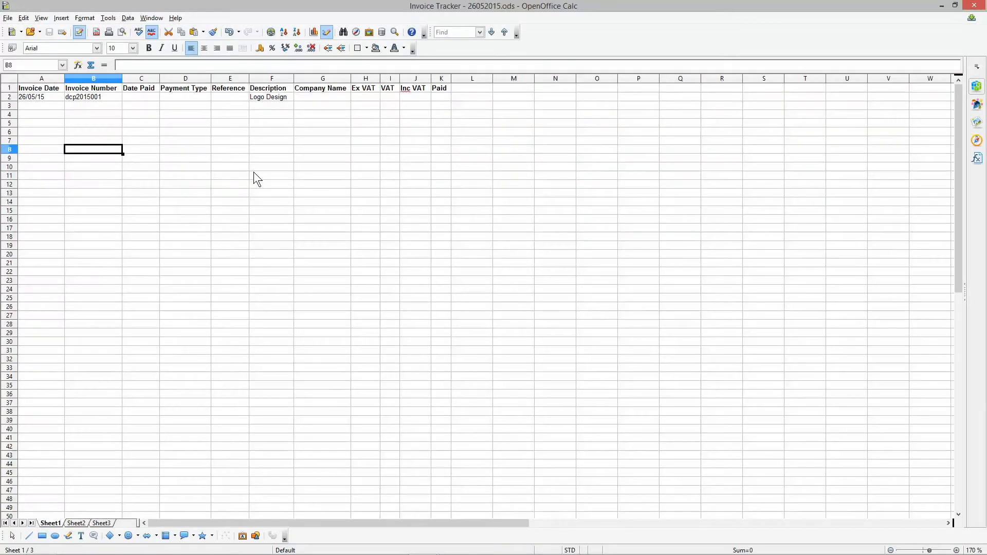
pyautogui.scroll(6, 254, 172)
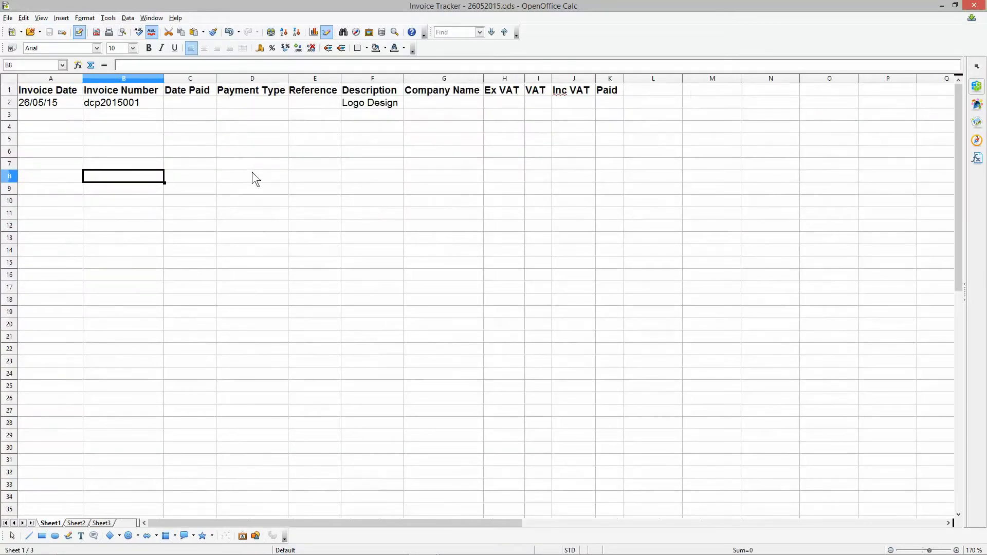
pyautogui.scroll(1, 251, 171)
pyautogui.scroll(-1, 251, 171)
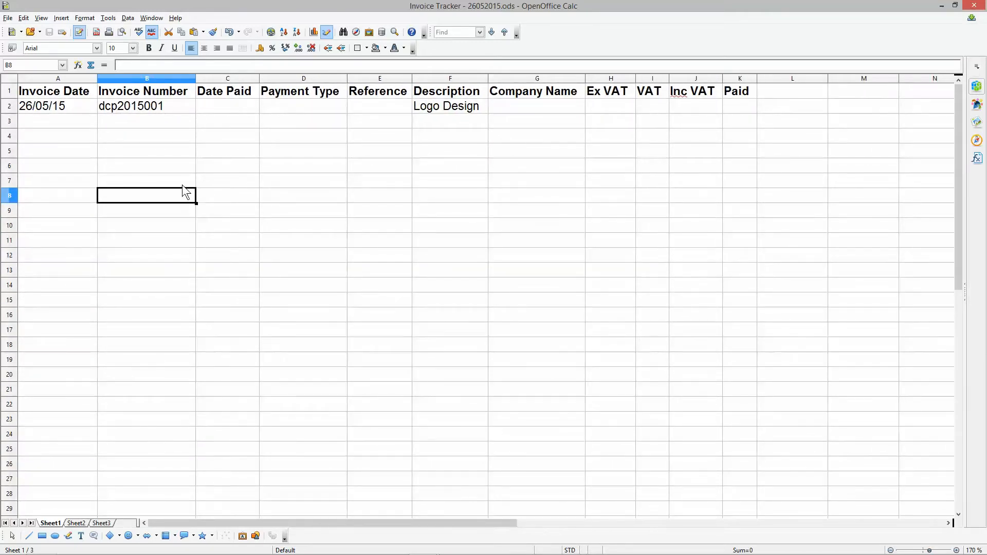
pyautogui.scroll(-2, 182, 187)
pyautogui.scroll(1, 183, 187)
pyautogui.scroll(-2, 183, 187)
pyautogui.scroll(2, 182, 185)
pyautogui.keyDown('ctrl'); pyautogui.scroll(2, 165, 119); pyautogui.keyUp('ctrl')
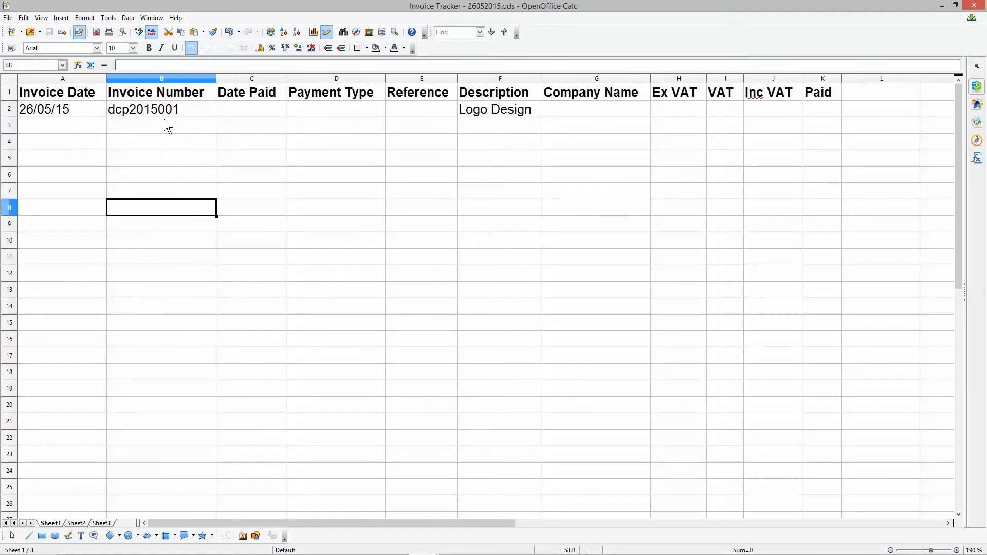
# - Enter the company name XYZ Company in cell G2
pyautogui.click(576, 109)
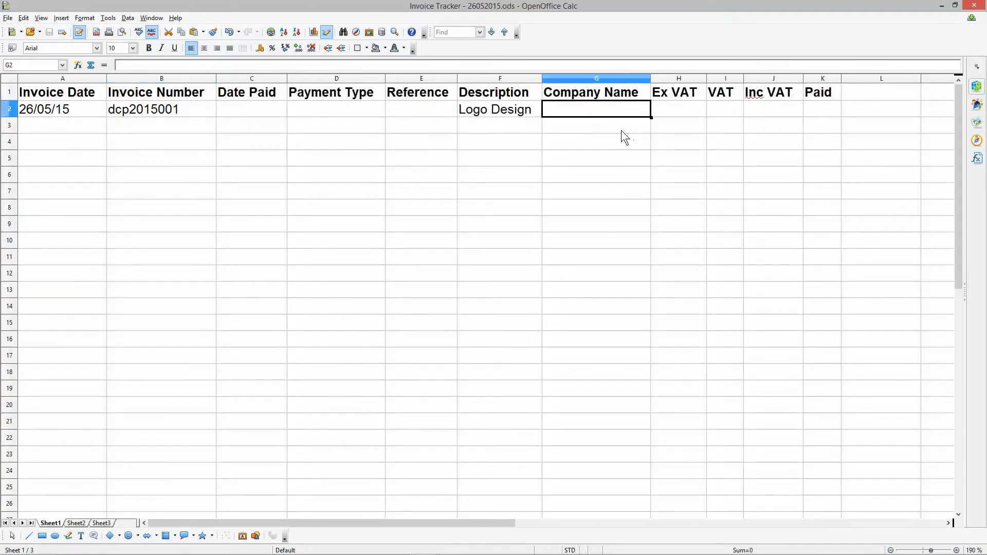
pyautogui.write('XYZ')
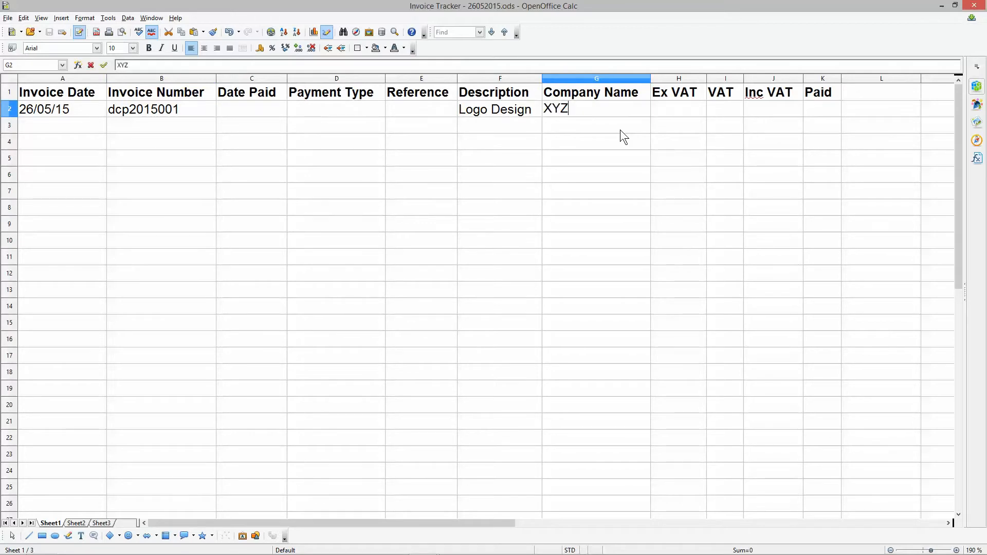
pyautogui.write(' Company')
pyautogui.press('Return')
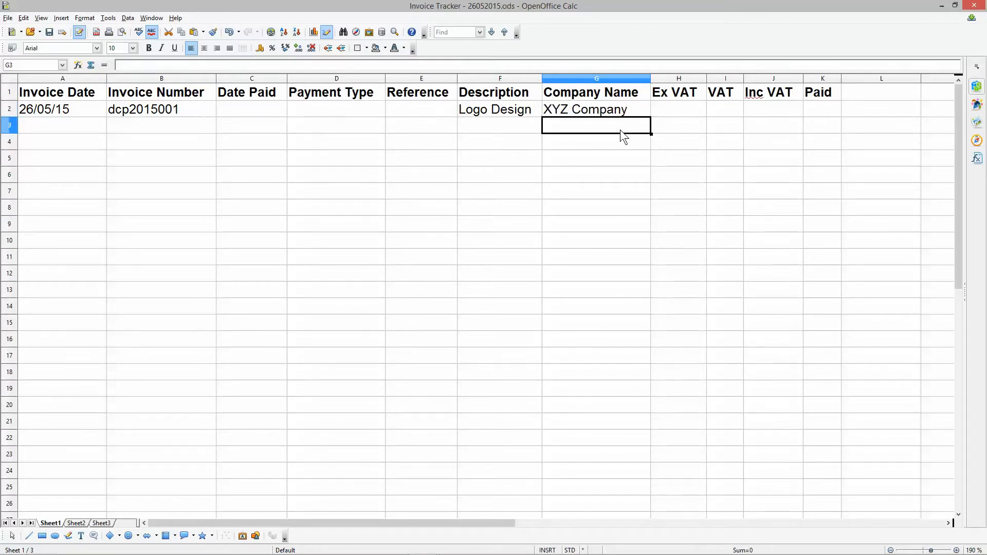
pyautogui.click(588, 109)
pyautogui.click(519, 106)
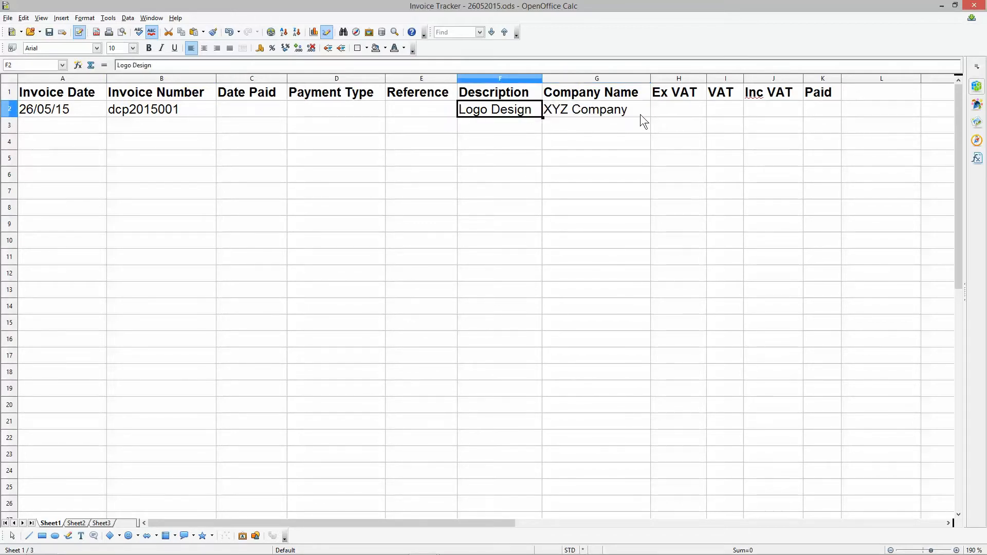
# - Enter 100 as the Ex VAT amount in cell H2 and widen the VAT column slightly
pyautogui.click(673, 114)
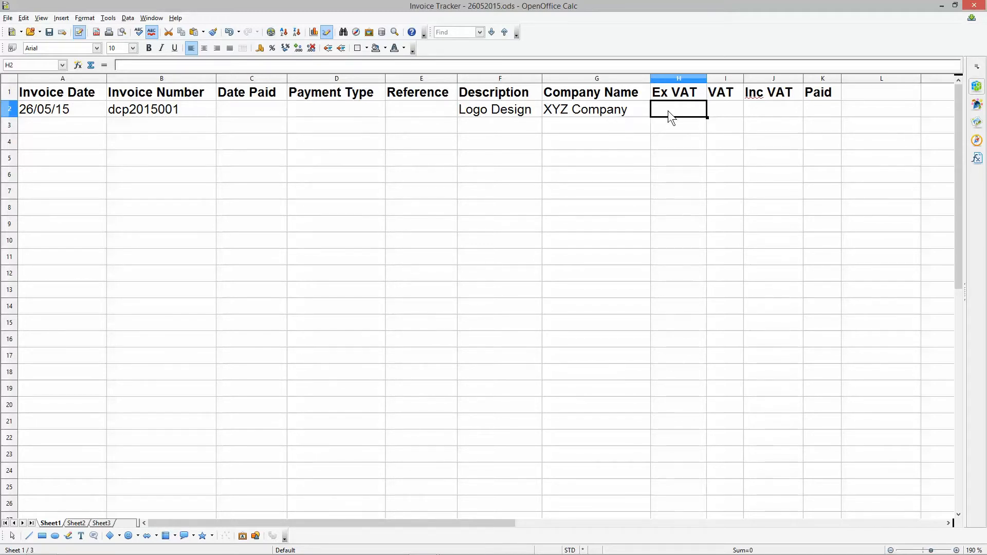
pyautogui.write('100')
pyautogui.press('Return')
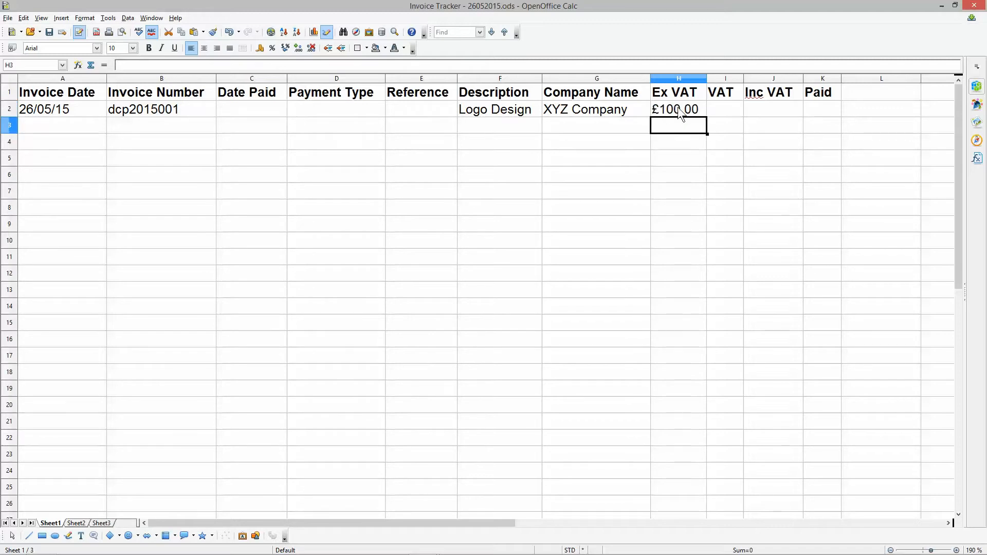
pyautogui.click(741, 79)
pyautogui.moveTo(744, 78); pyautogui.dragTo(756, 78)
pyautogui.click(738, 108)
# - Calculate the Inc VAT amount in cell J2 with the formula =h2*1.2
pyautogui.click(796, 108)
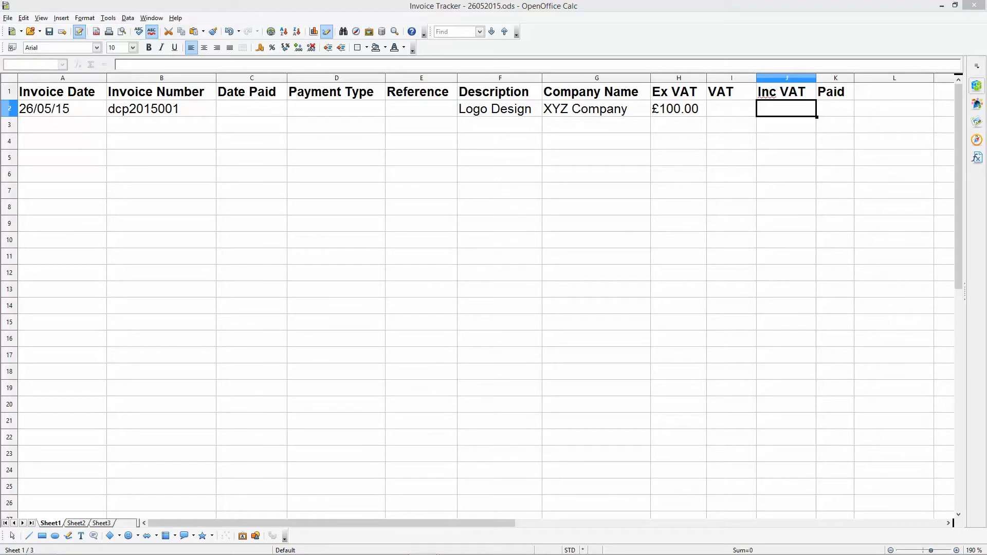
pyautogui.click(774, 108)
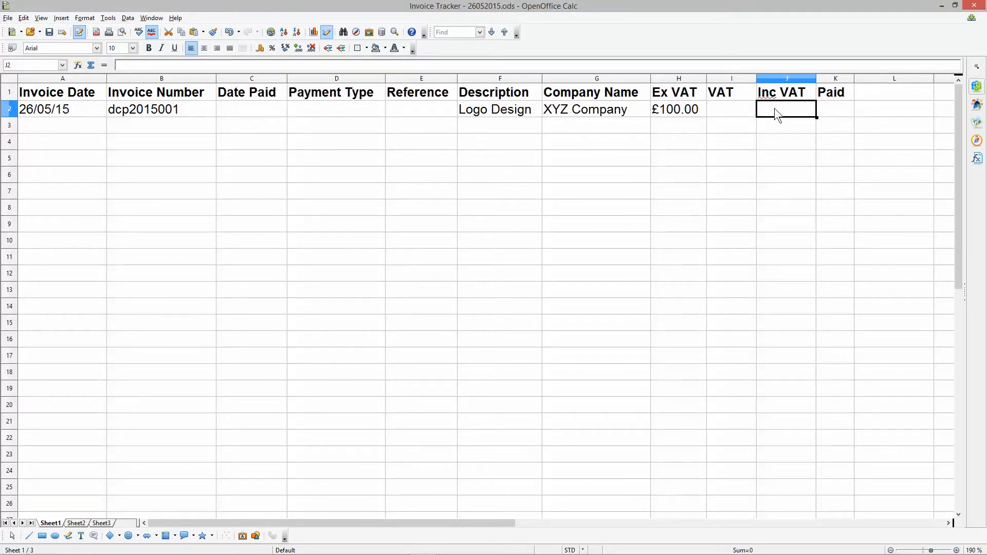
pyautogui.write('h2')
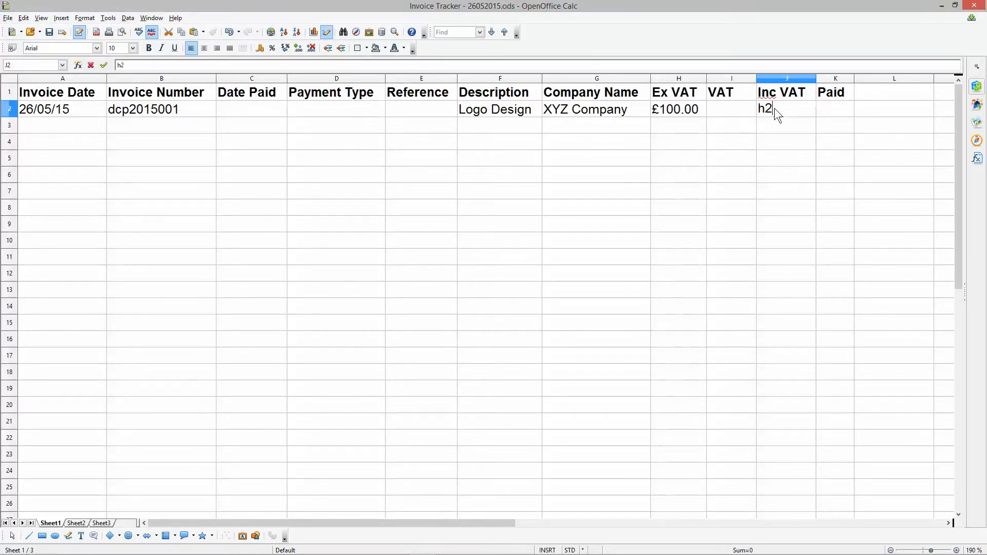
pyautogui.write('=h2*1.2')
pyautogui.press('Return')
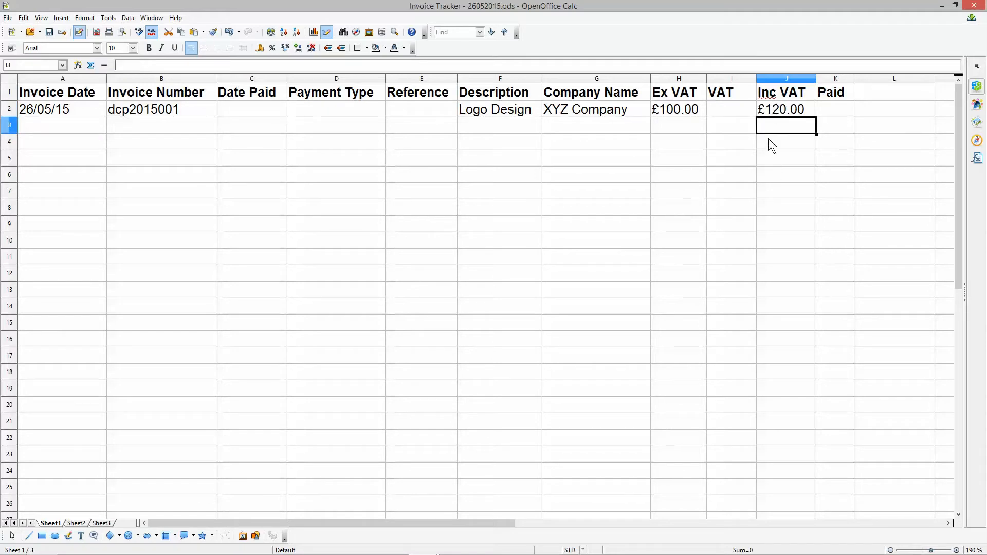
# - Calculate the VAT amount in cell I2 with the formula =j2-h2
pyautogui.click(724, 110)
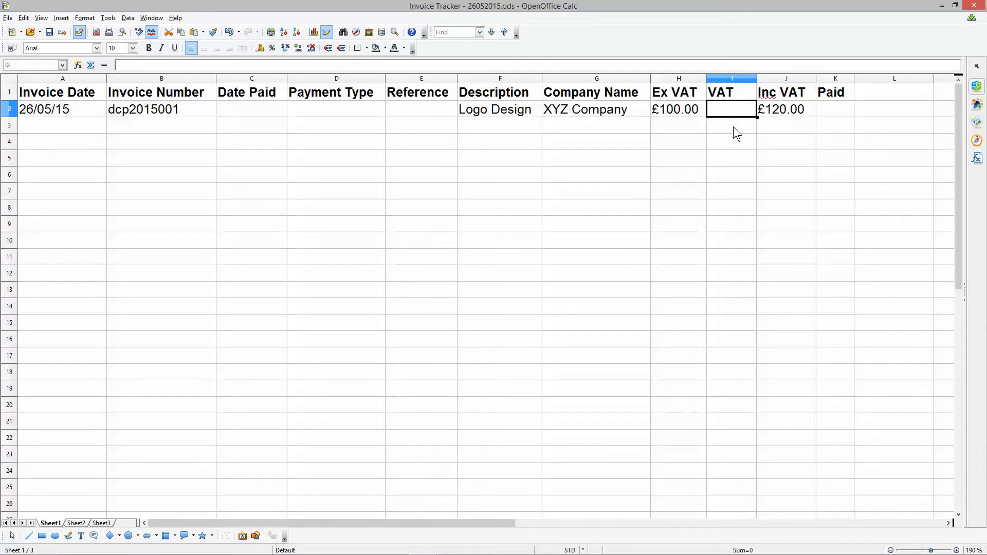
pyautogui.write('=j2-h2')
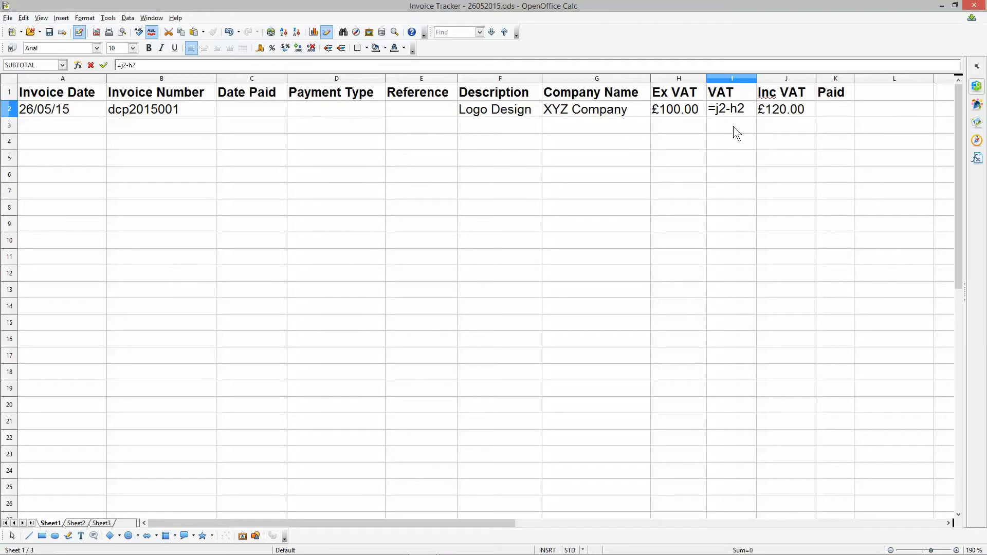
pyautogui.press('Return')
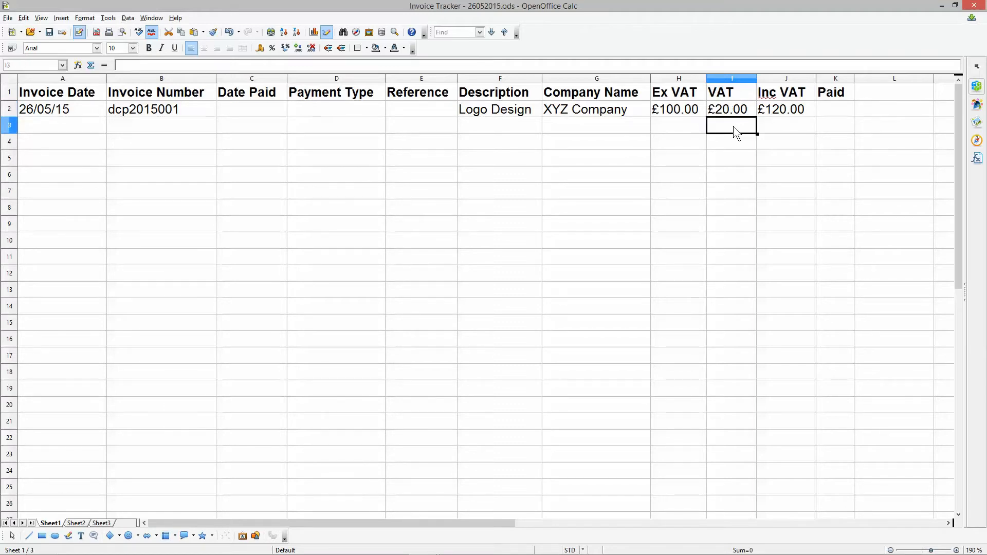
# - Change the Ex VAT amount in cell H2 to 25 and check the Inc VAT and VAT formulas
pyautogui.click(683, 110)
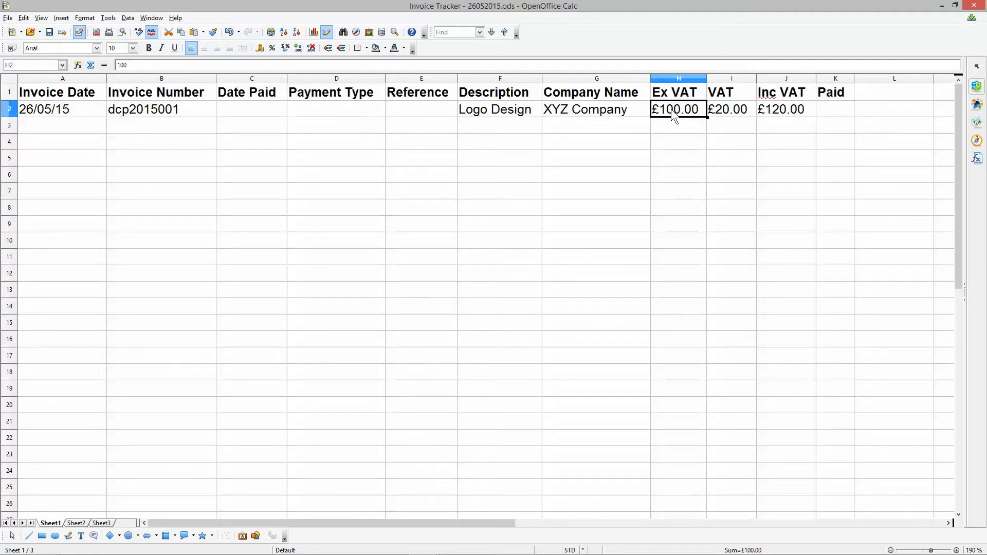
pyautogui.write('25')
pyautogui.press('Return')
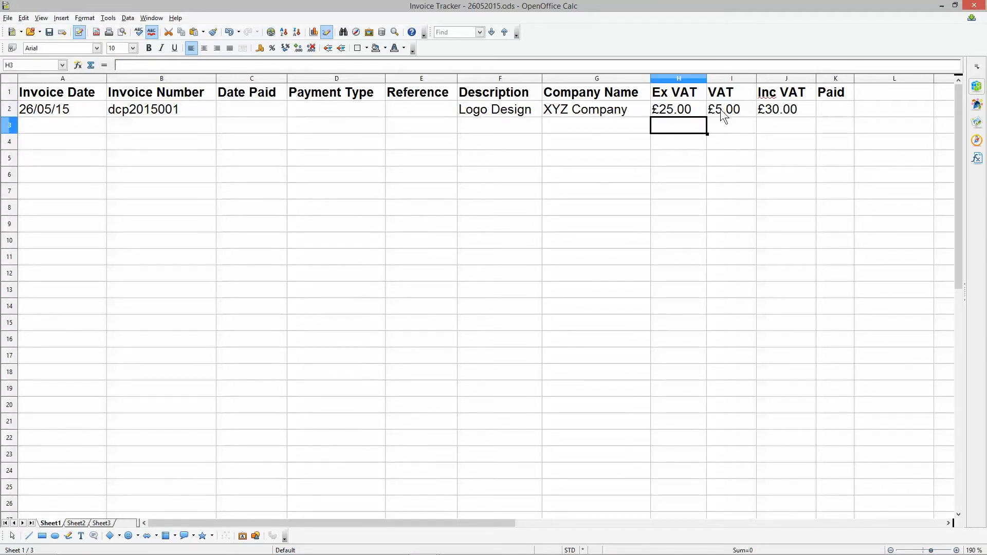
pyautogui.click(776, 110)
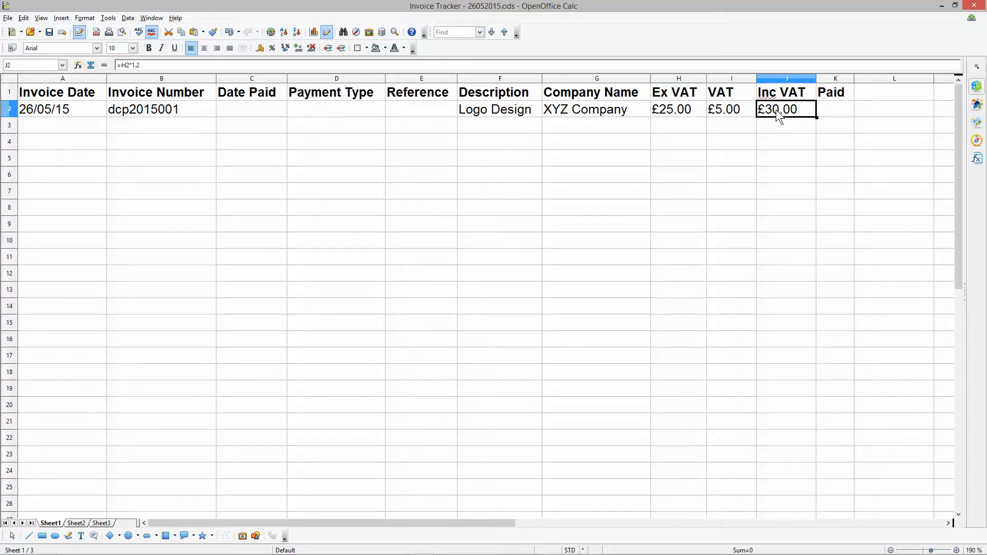
pyautogui.click(676, 109)
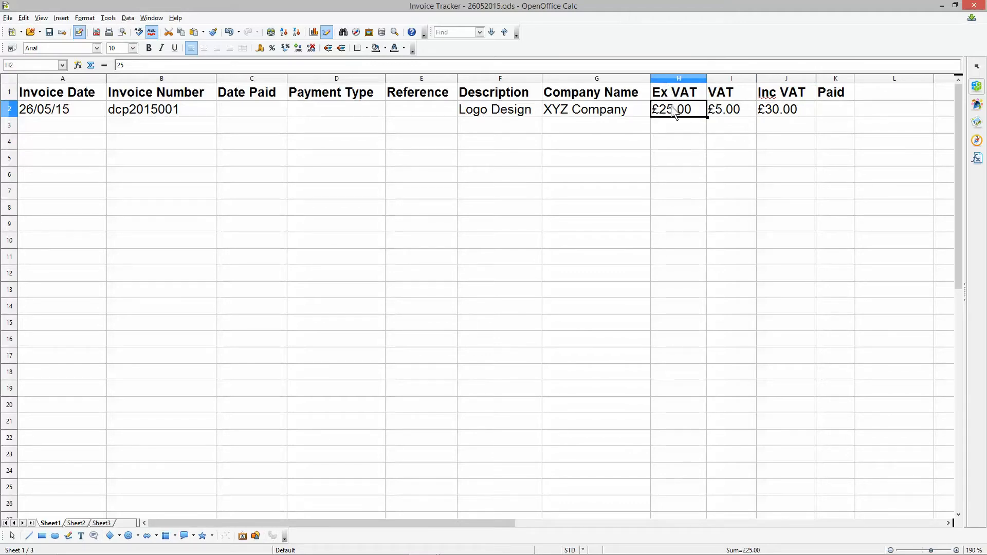
pyautogui.click(734, 111)
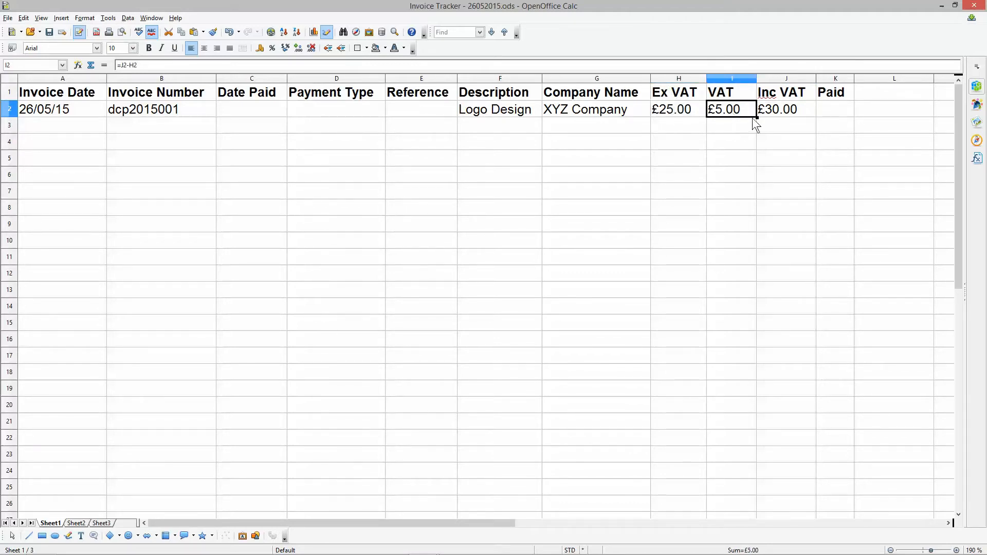
# - Try a multiplier of 1.4 in the Inc VAT formula in cell J2
pyautogui.click(775, 112)
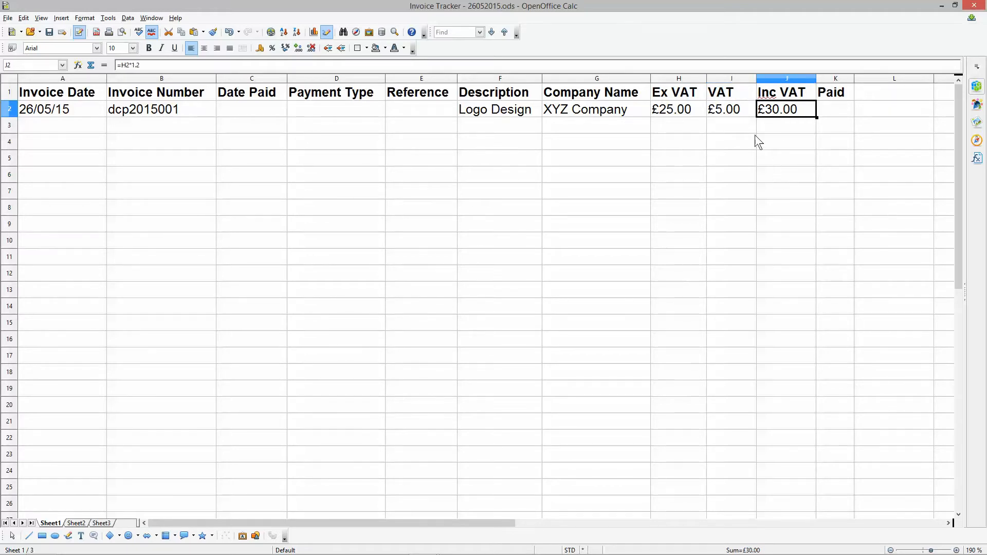
pyautogui.moveTo(132, 65); pyautogui.dragTo(149, 66)
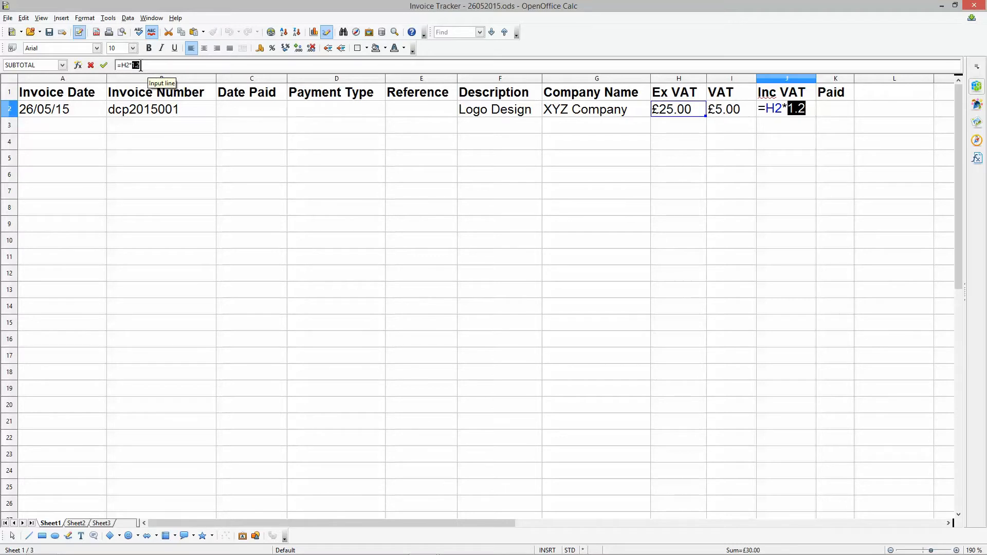
pyautogui.click(140, 67)
pyautogui.press('BackSpace')
pyautogui.write('4')
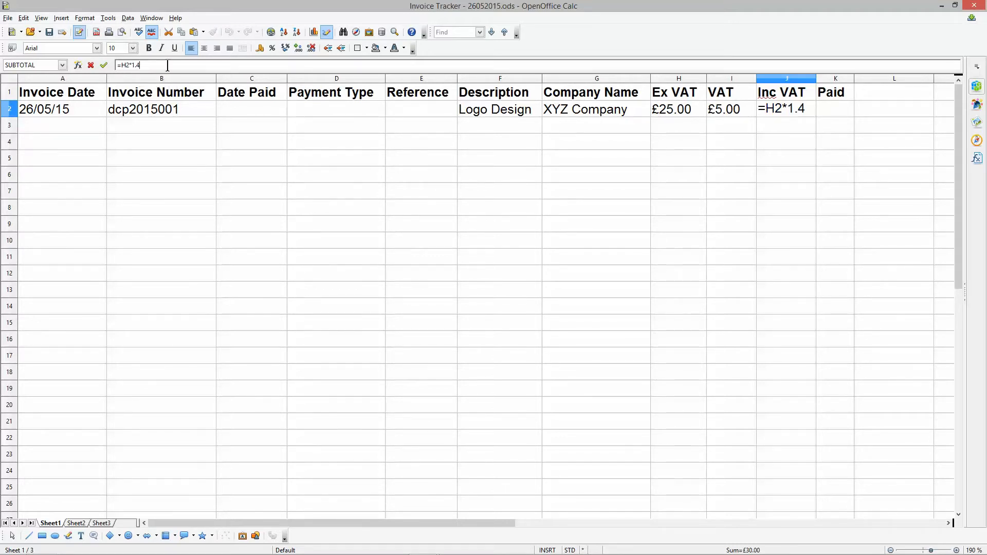
pyautogui.press('Return')
pyautogui.click(766, 109)
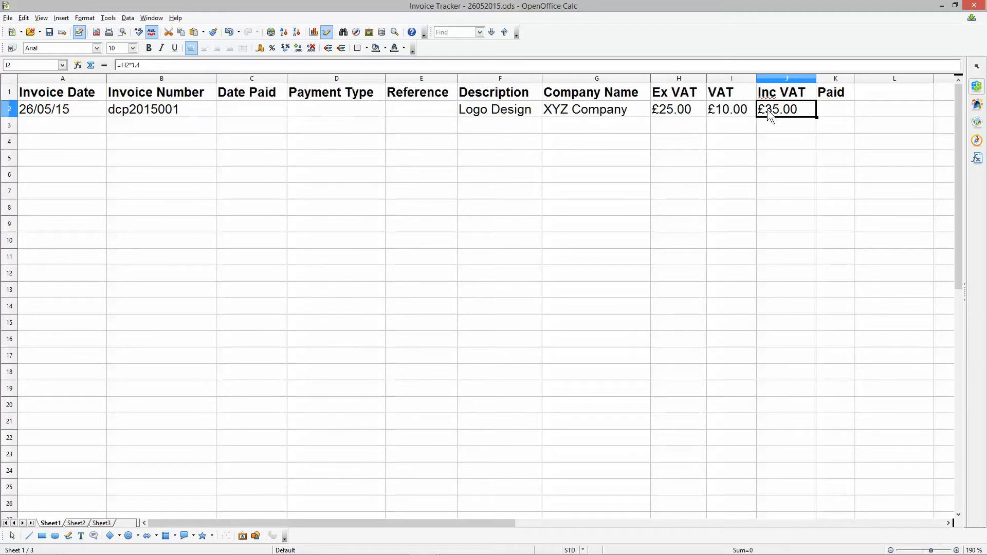
# - Set the Inc VAT formula in cell J2 back to =H2*1.2 and save the spreadsheet
pyautogui.click(146, 66)
pyautogui.press('BackSpace')
pyautogui.write('2')
pyautogui.press('Return')
pyautogui.click(50, 32)
# - Review the Ex VAT value and the VAT and Inc VAT formulas in row 2
pyautogui.click(766, 111)
pyautogui.click(733, 109)
pyautogui.click(771, 110)
pyautogui.click(671, 109)
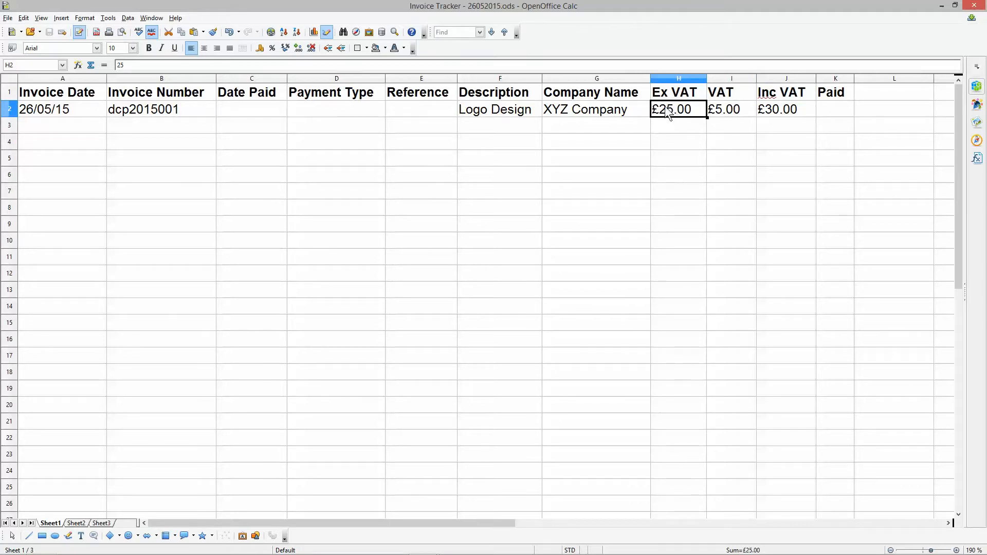
pyautogui.click(767, 106)
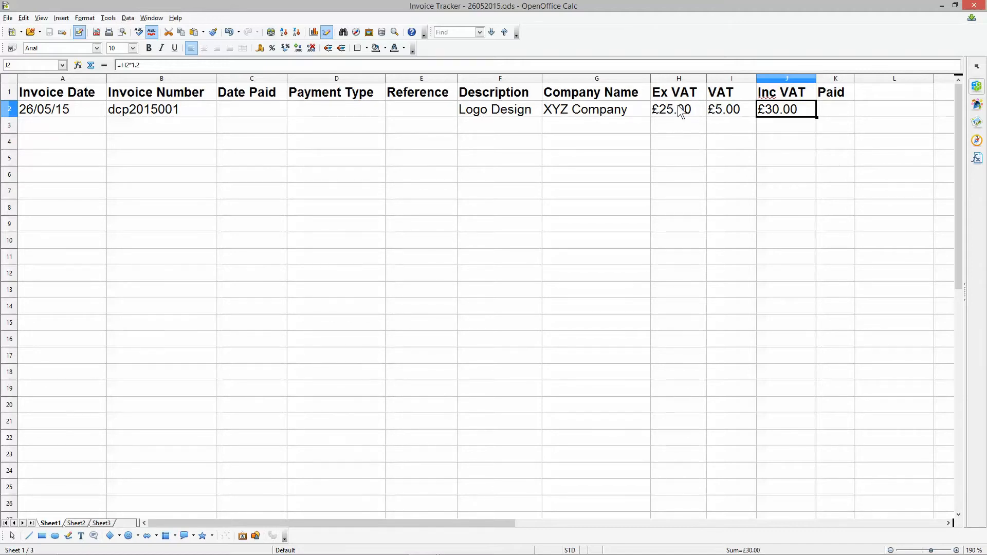
pyautogui.click(669, 78)
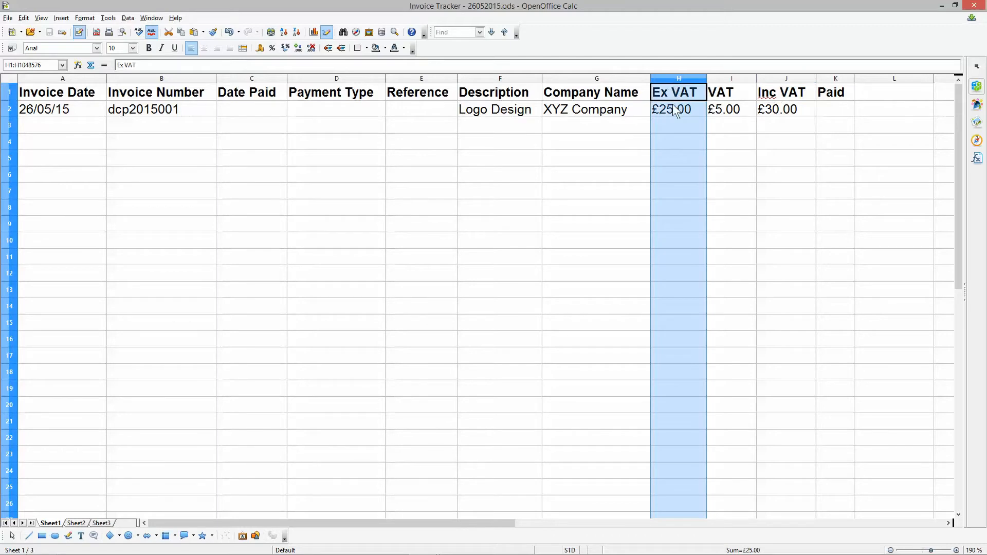
pyautogui.click(672, 104)
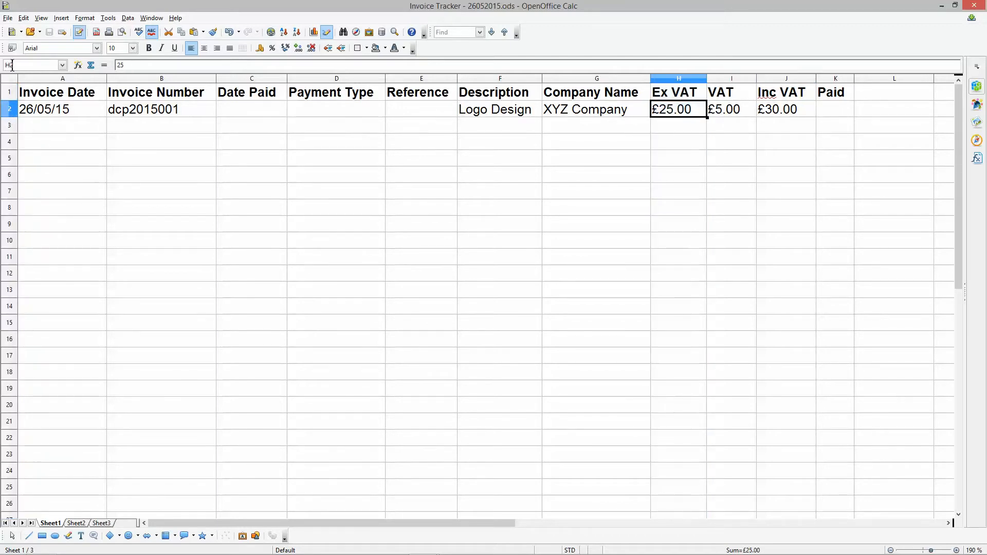
pyautogui.click(788, 109)
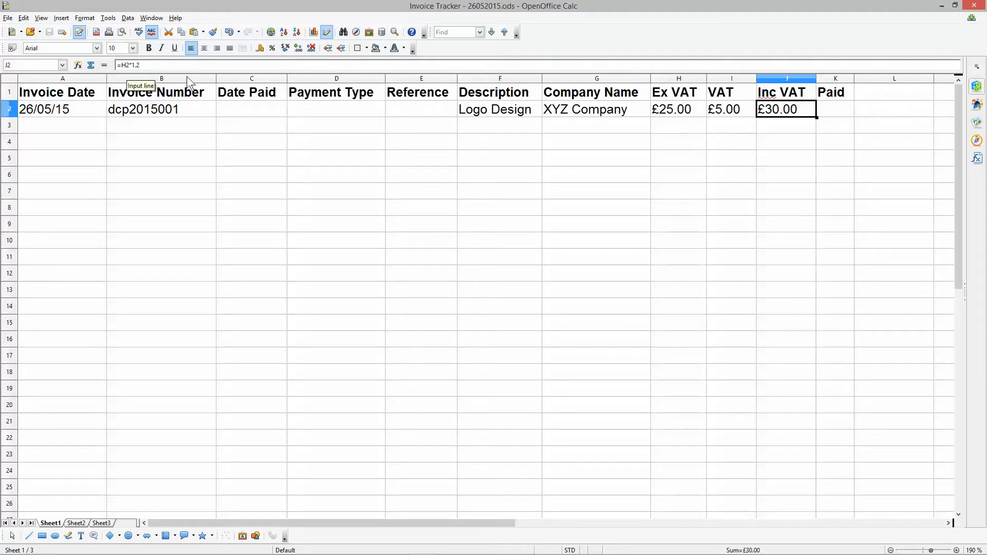
# - Change the Ex VAT amount in cell H2 to 145 and save the spreadsheet
pyautogui.click(688, 111)
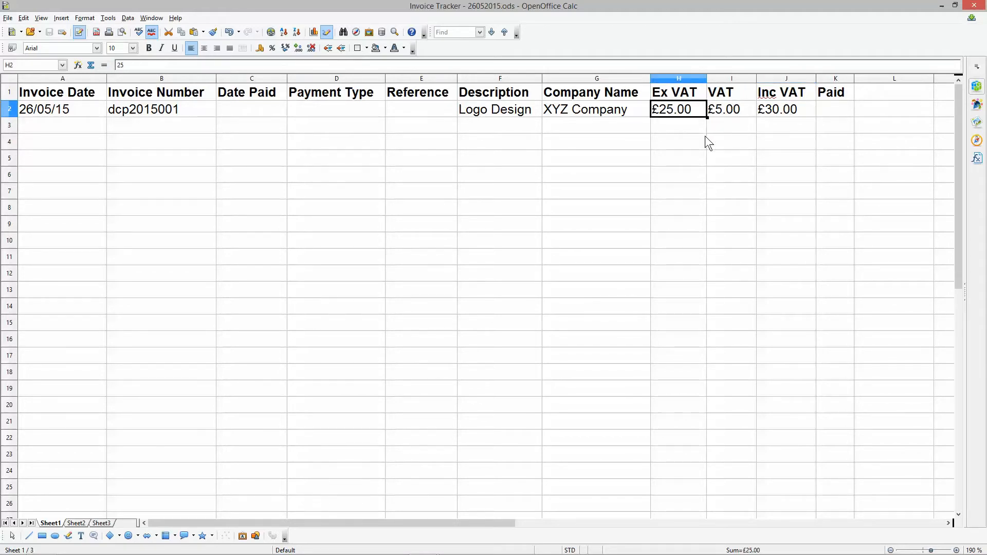
pyautogui.write('145')
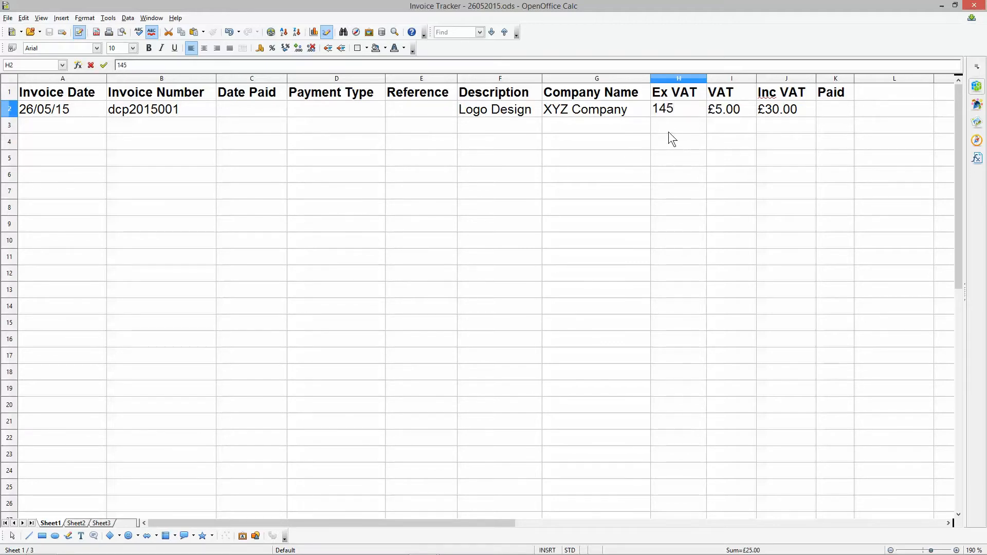
pyautogui.click(673, 125)
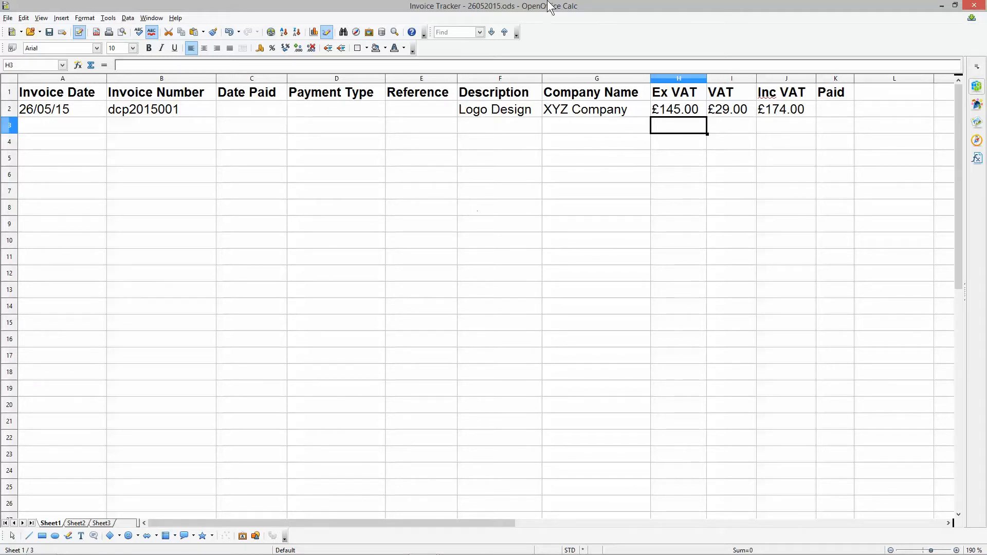
pyautogui.click(49, 31)
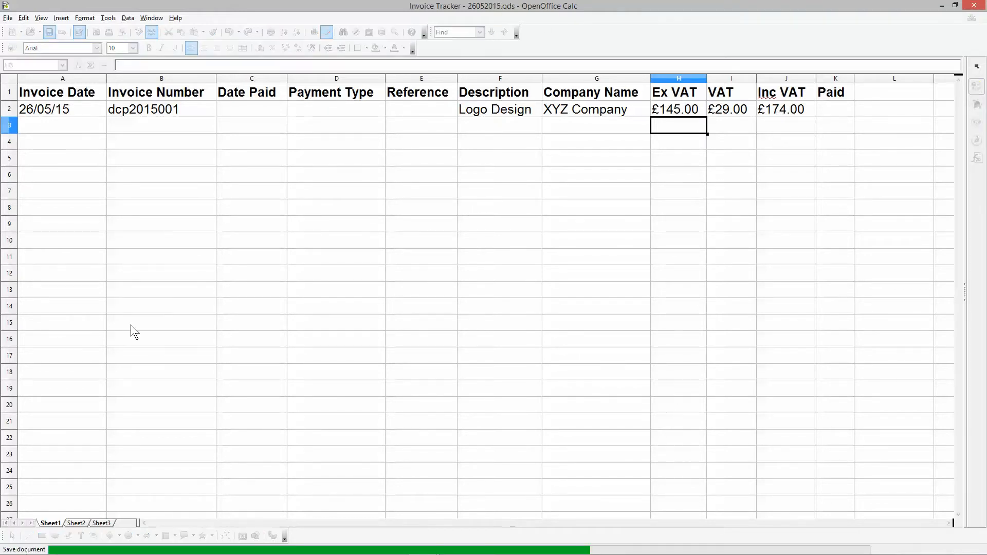
# - Switch to Firefox and search the web for a VAT calculator
pyautogui.moveTo(233, 549)
pyautogui.click(263, 547)
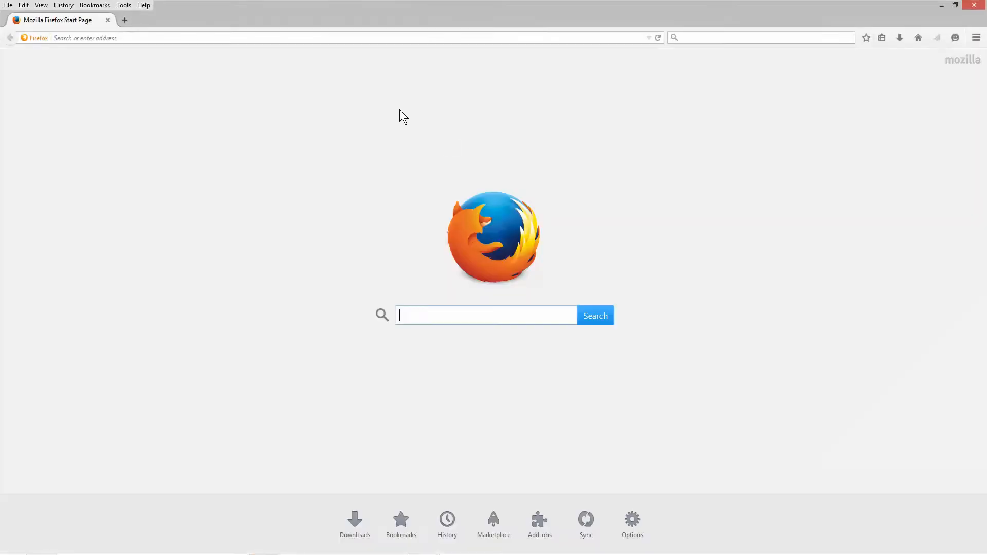
pyautogui.click(273, 38)
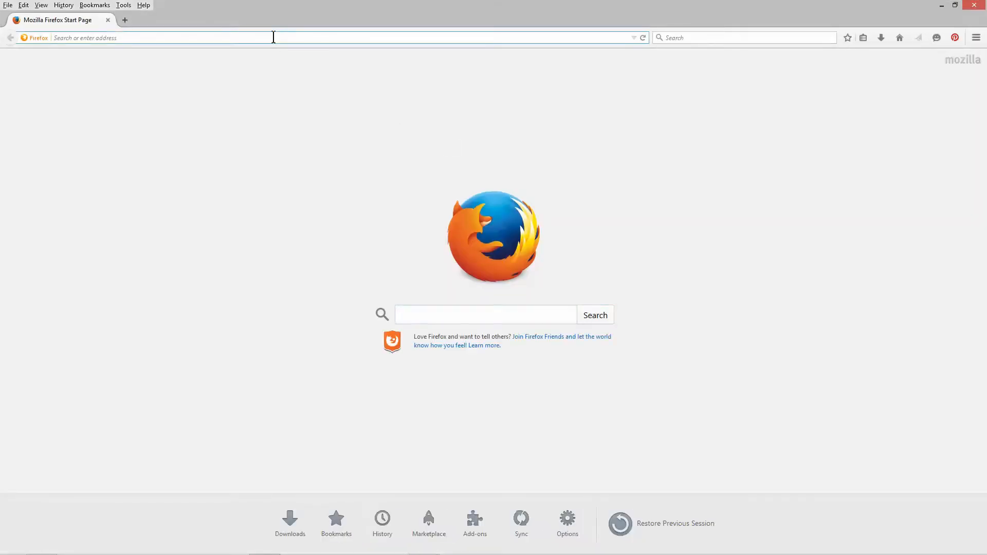
pyautogui.write('vat a')
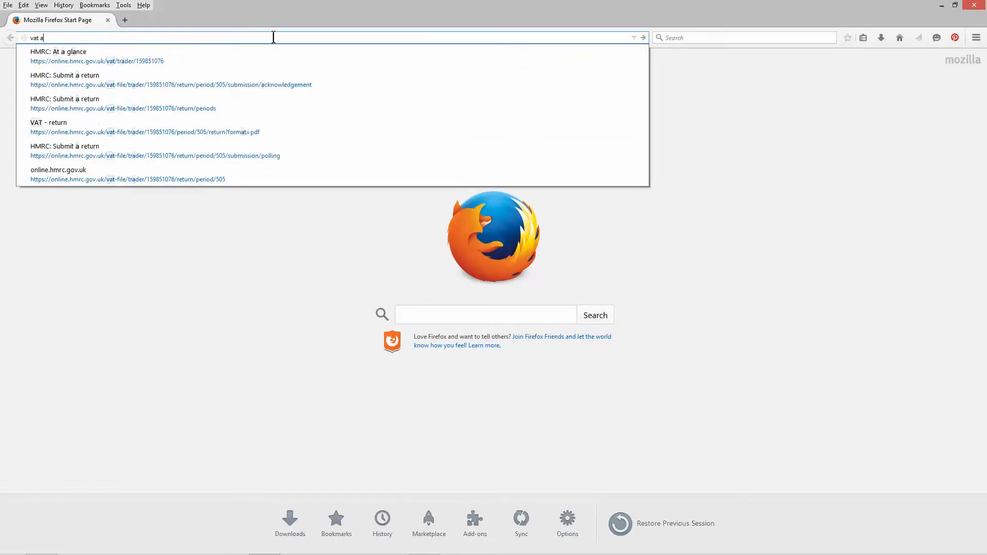
pyautogui.press('BackSpace')
pyautogui.write('cal')
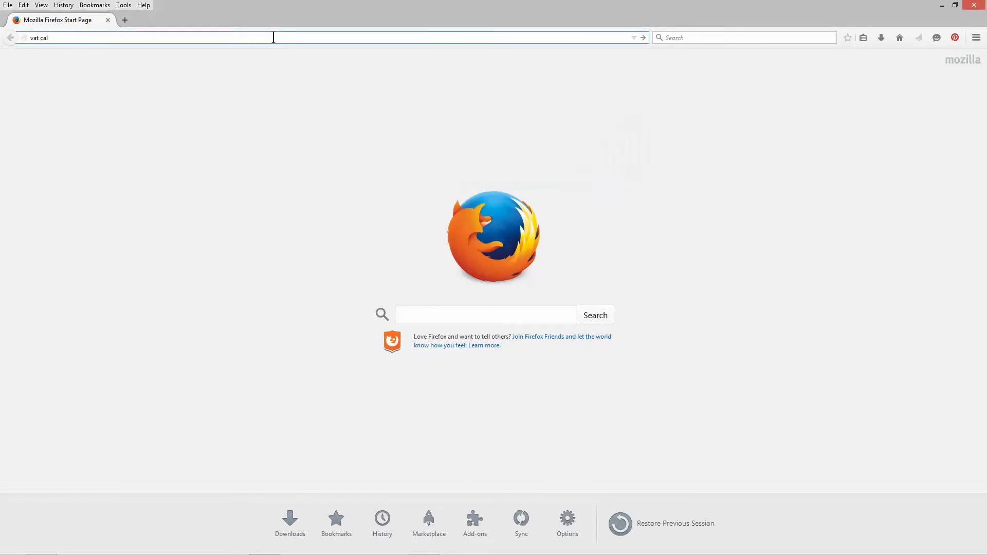
pyautogui.write('cualtor')
pyautogui.press('Return')
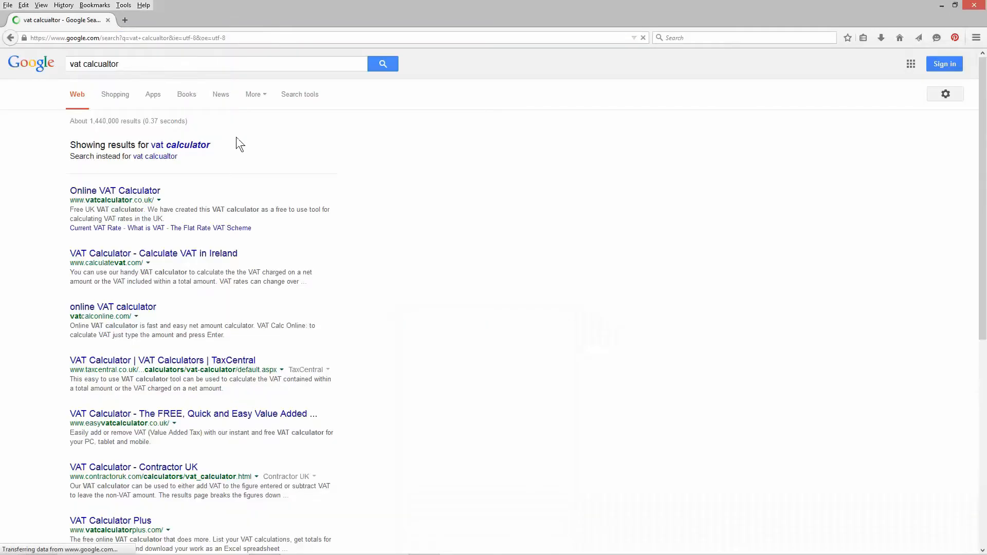
# - Open the Online VAT Calculator site from the corrected search results and place its window beside the spreadsheet
pyautogui.click(197, 141)
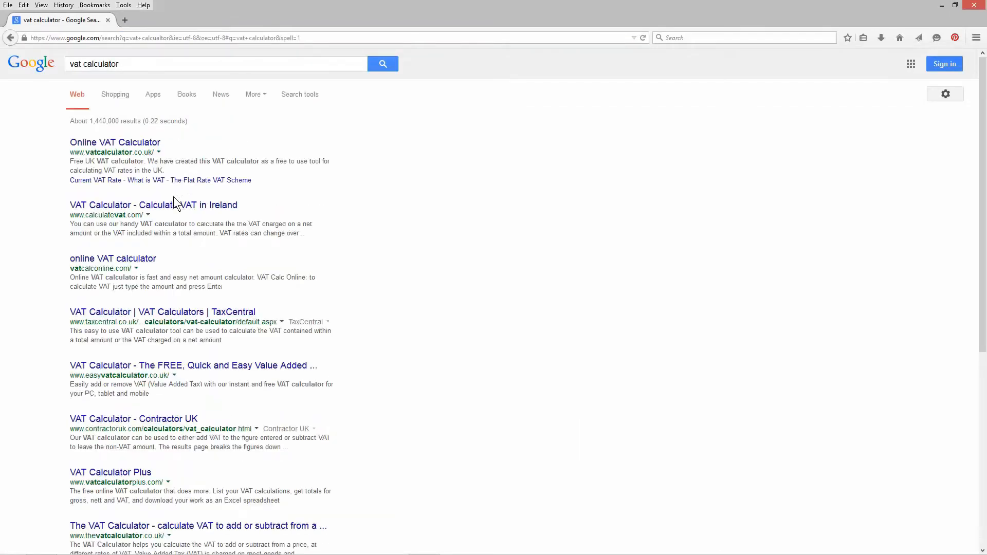
pyautogui.click(133, 146)
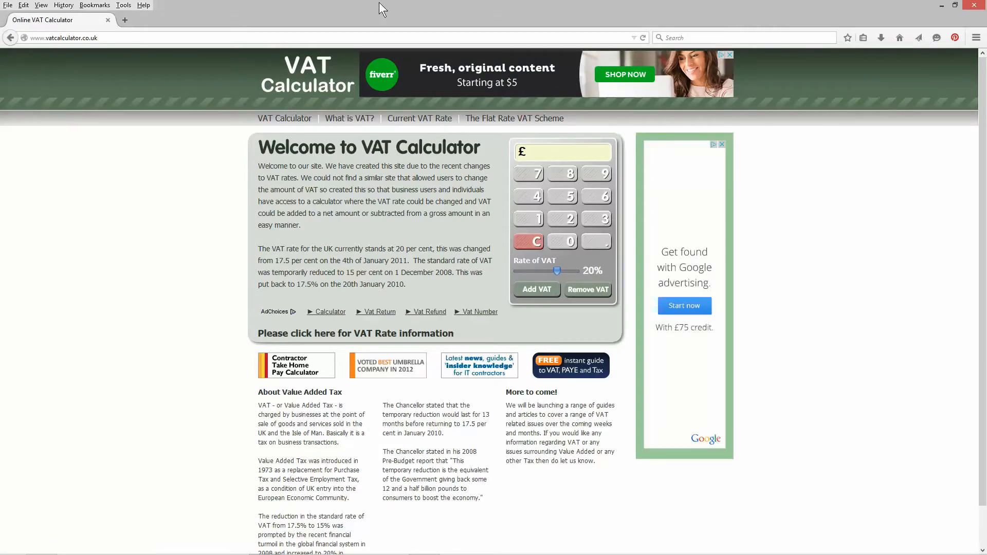
pyautogui.moveTo(527, 4); pyautogui.dragTo(1, 32)
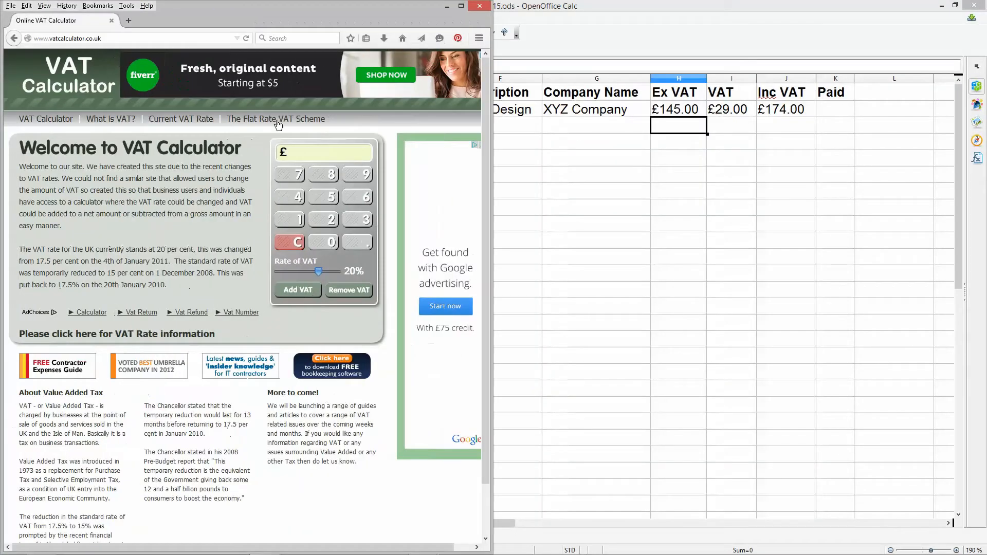
# - Add 20% VAT to £145 in the online calculator to check the spreadsheet's amounts
pyautogui.click(311, 153)
pyautogui.write('145')
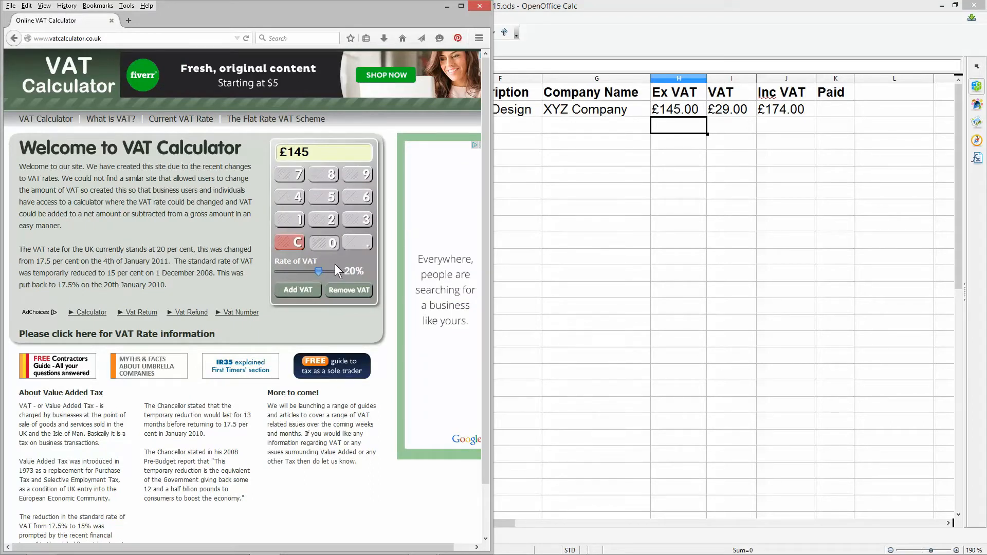
pyautogui.click(303, 294)
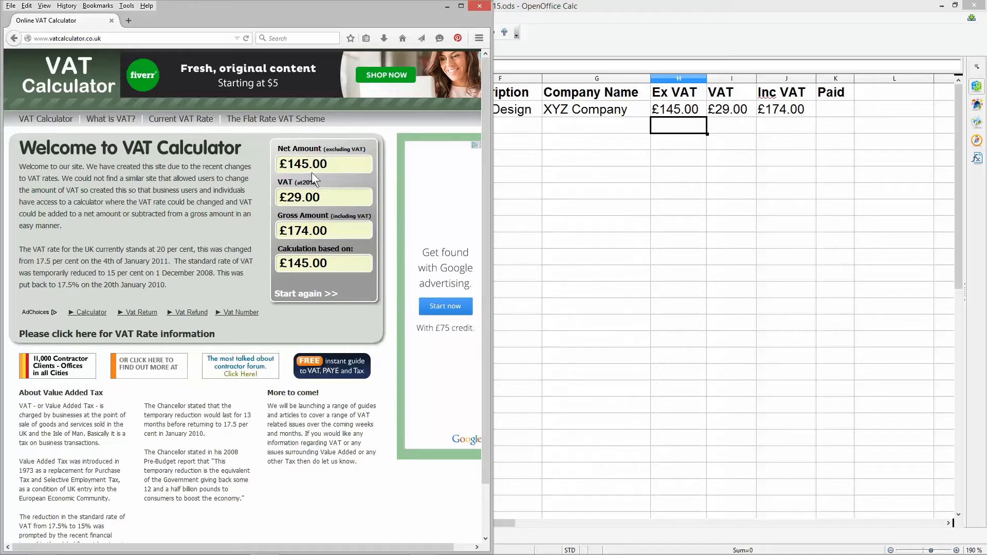
# - Restart the online calculator and add 20% VAT to £1234
pyautogui.click(304, 294)
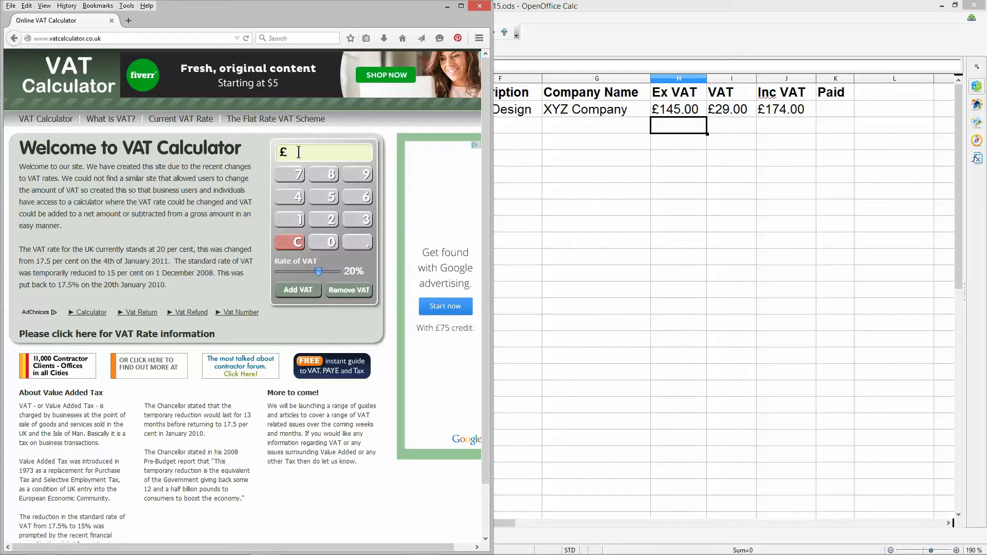
pyautogui.write('1234')
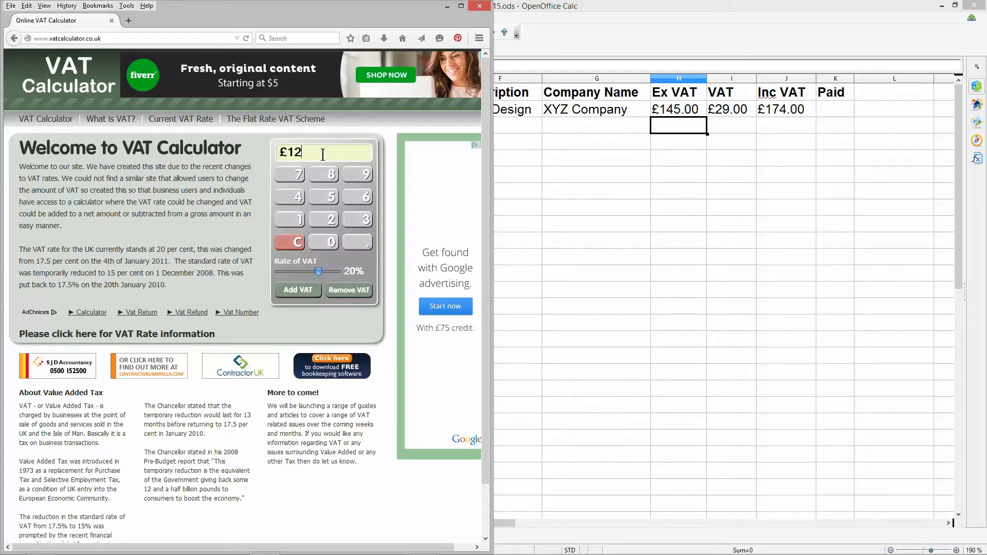
pyautogui.moveTo(319, 152)
pyautogui.mouseDown()
pyautogui.moveTo(282, 153)
pyautogui.moveTo(328, 153)
pyautogui.mouseUp()
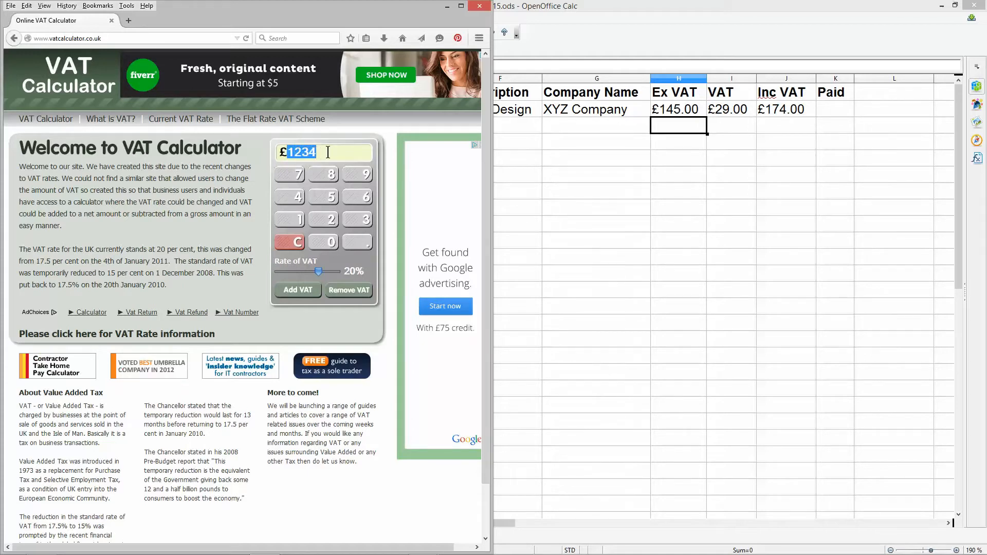
pyautogui.click(300, 289)
# - Switch back to the OpenOffice Calc spreadsheet and set the Ex VAT amount in cell H2 to 1234
pyautogui.moveTo(287, 164); pyautogui.dragTo(316, 164)
pyautogui.hotkey('ctrl', 'c')
pyautogui.click(663, 110)
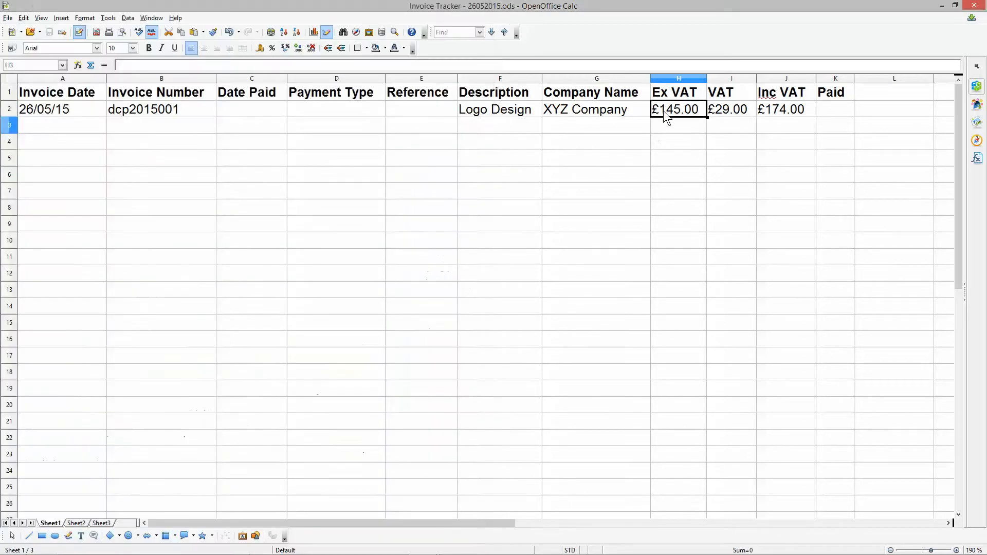
pyautogui.hotkey('ctrl', 'v')
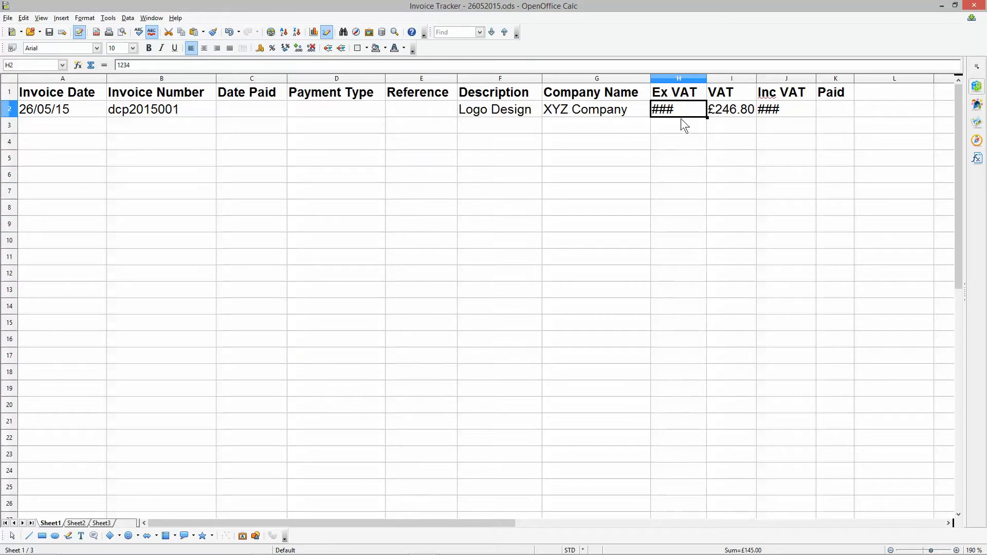
pyautogui.hotkey('ctrl', 'z')
pyautogui.write('1234')
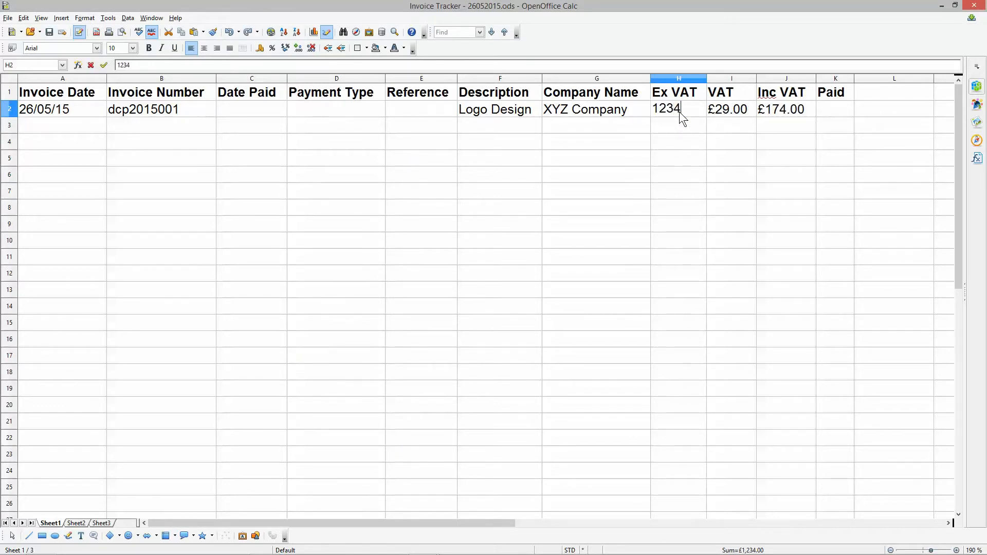
pyautogui.press('Return')
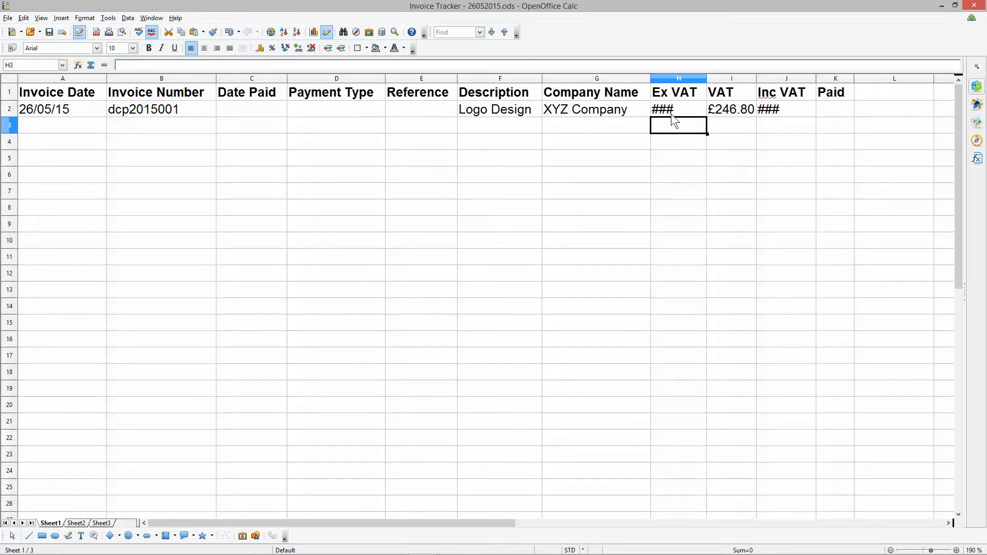
# - Widen the Ex VAT and Inc VAT columns to fit their amounts
pyautogui.doubleClick(706, 79)
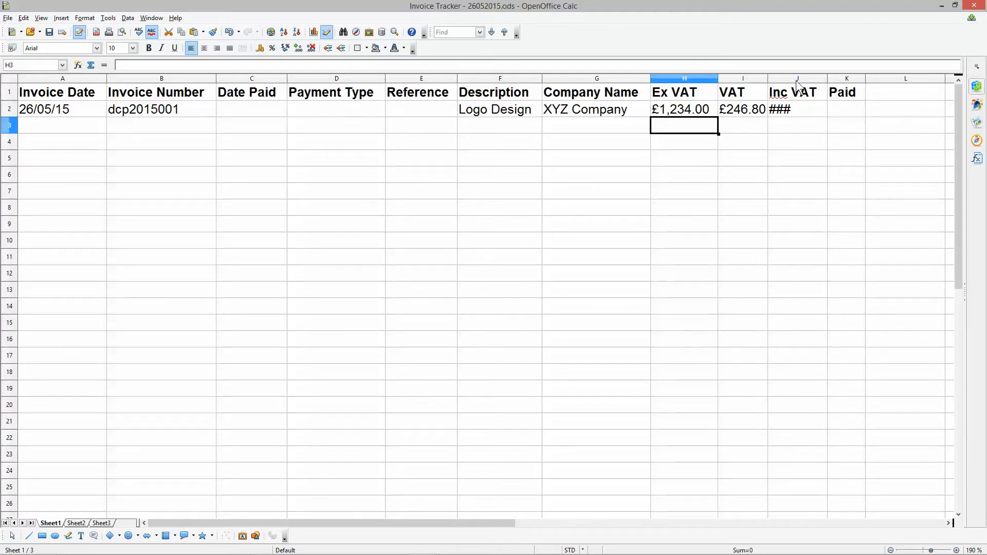
pyautogui.doubleClick(827, 78)
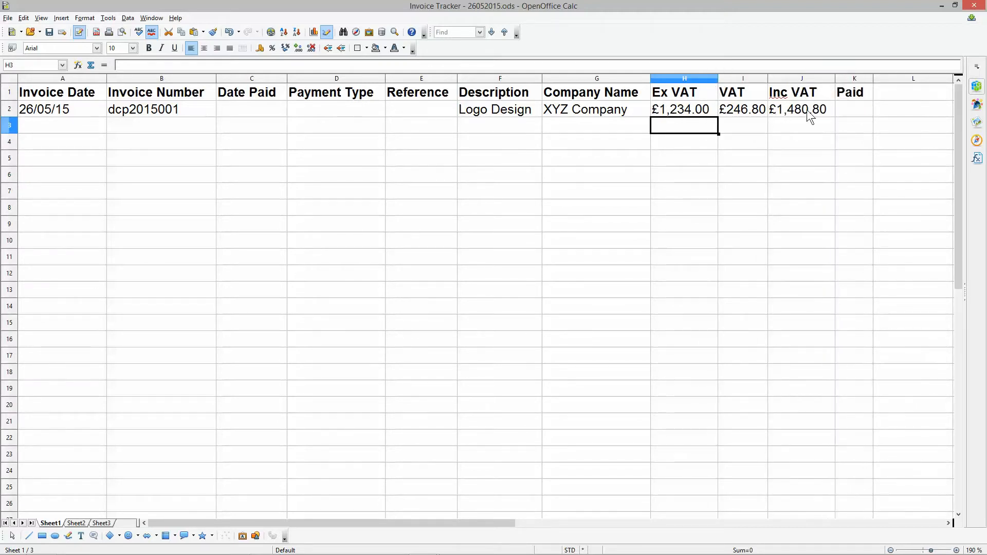
pyautogui.moveTo(835, 77)
pyautogui.mouseDown()
pyautogui.moveTo(805, 78)
pyautogui.moveTo(806, 88)
pyautogui.moveTo(835, 78)
pyautogui.mouseUp()
# - Compare the online calculator's amounts in Firefox with the spreadsheet, close the browser and return to cell B3
pyautogui.hotkey('alt', 'Tab')
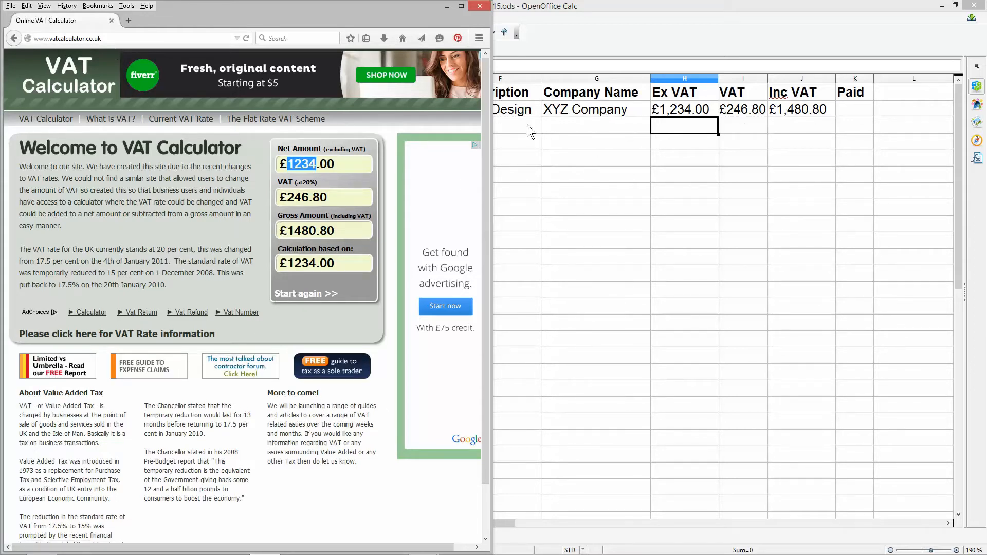
pyautogui.click(477, 7)
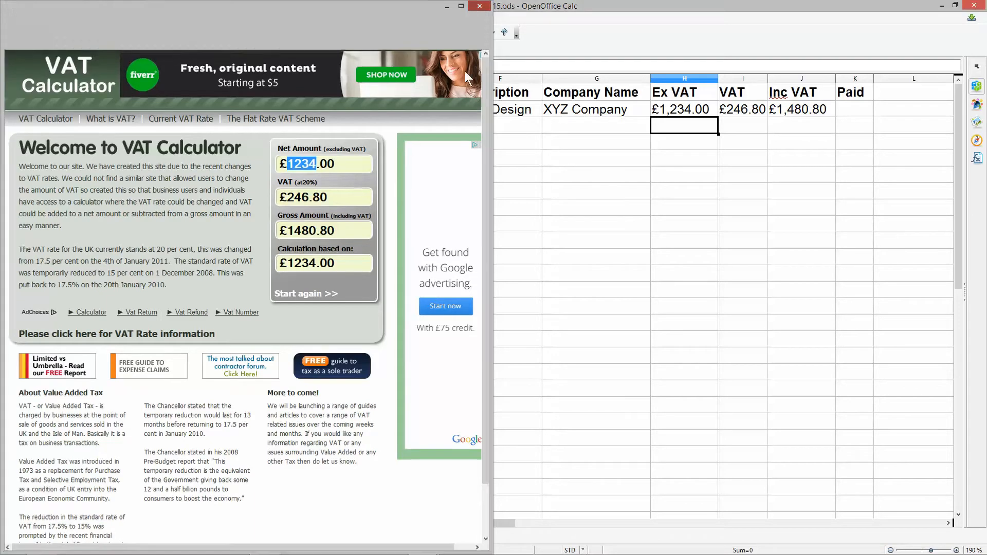
pyautogui.click(492, 147)
pyautogui.click(149, 129)
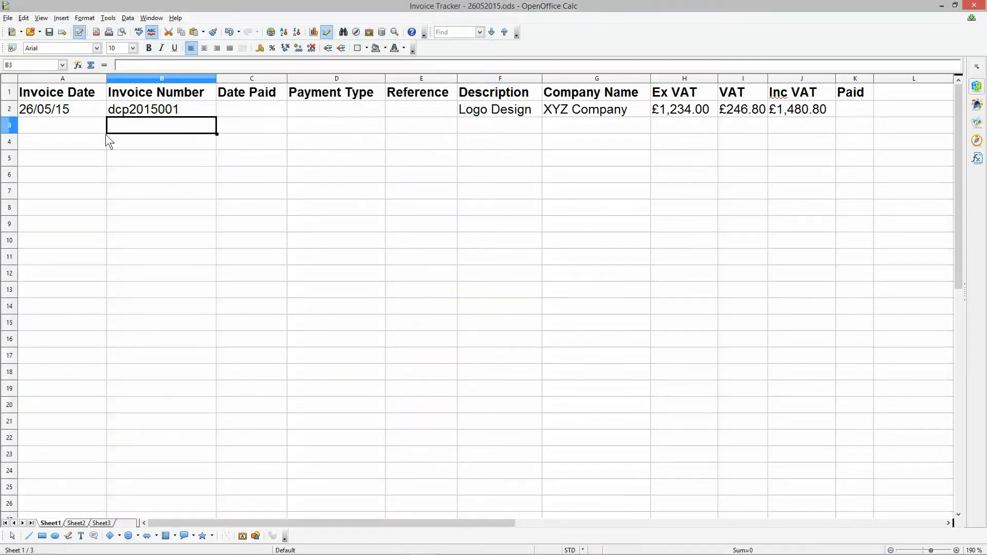
# - Set the Ex VAT amount in cell H2 to 125 and save the spreadsheet
pyautogui.click(687, 112)
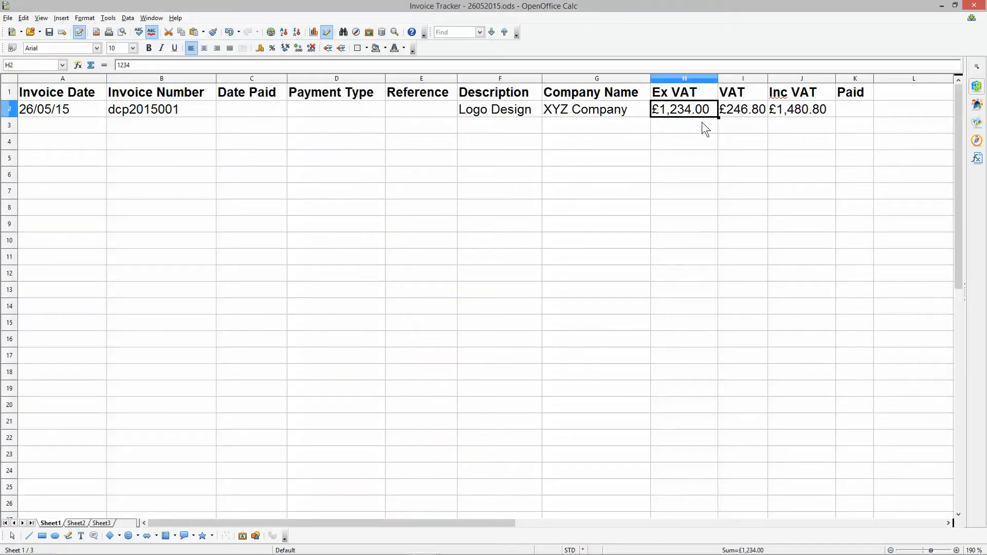
pyautogui.write('125')
pyautogui.press('Return')
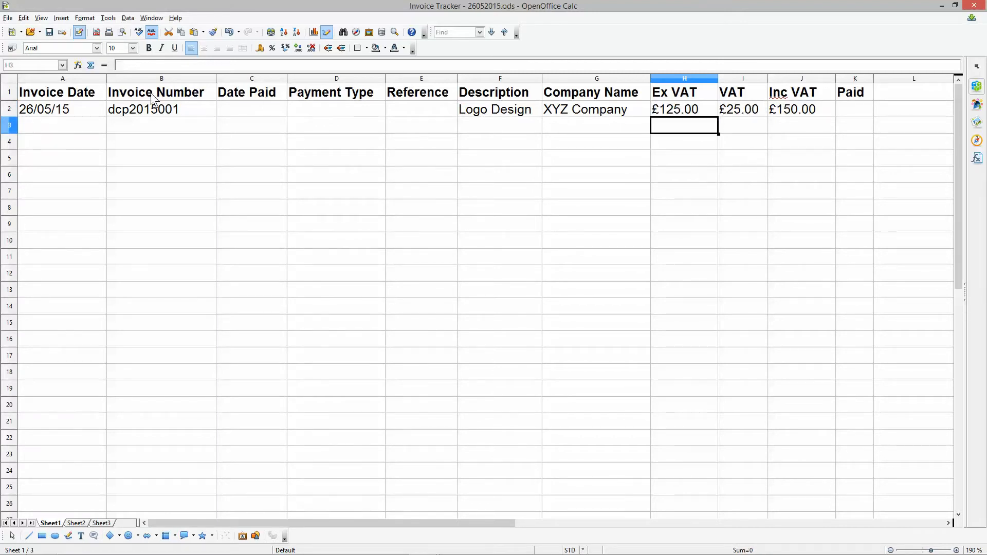
pyautogui.click(50, 33)
# - Fill the invoice date series from cell A2 down to A21
pyautogui.click(84, 109)
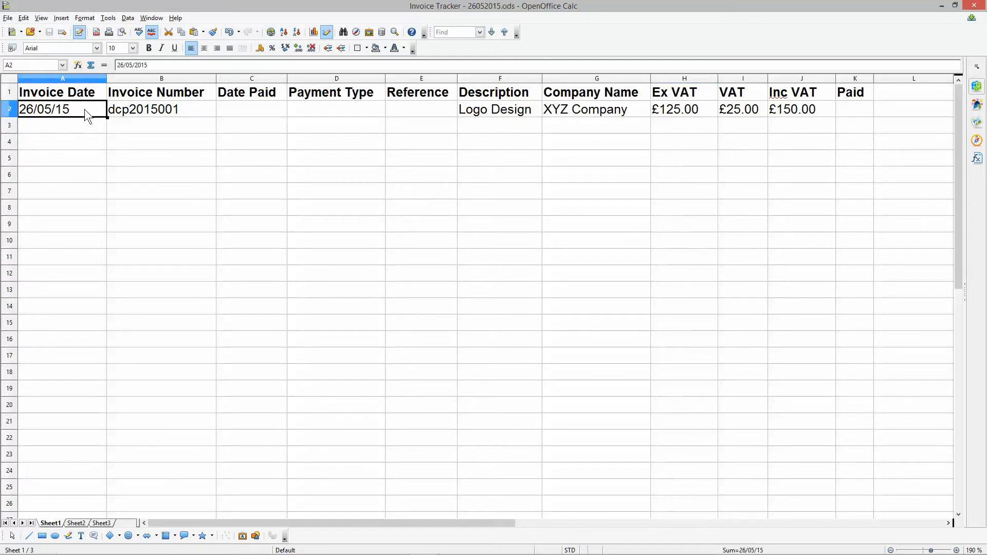
pyautogui.click(10, 110)
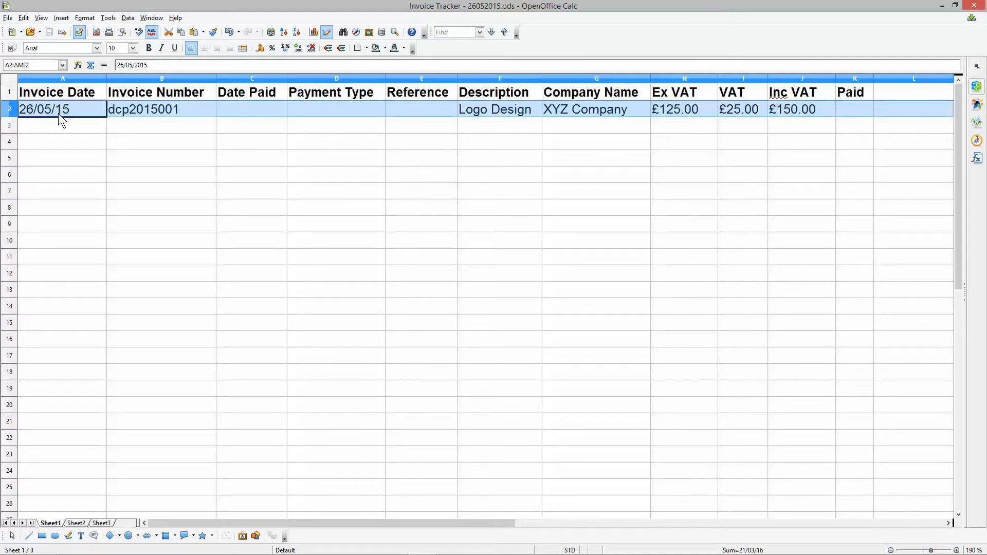
pyautogui.click(78, 108)
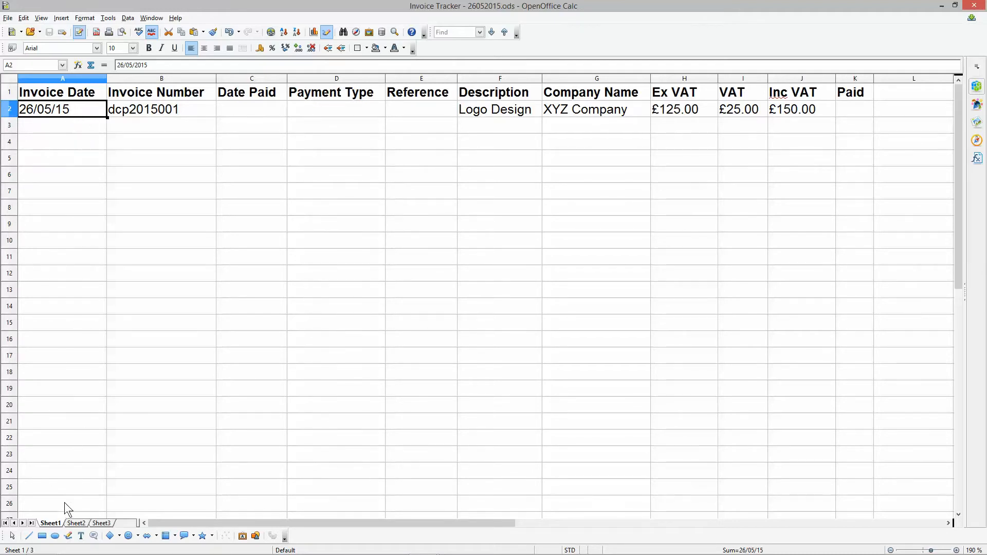
pyautogui.click(49, 124)
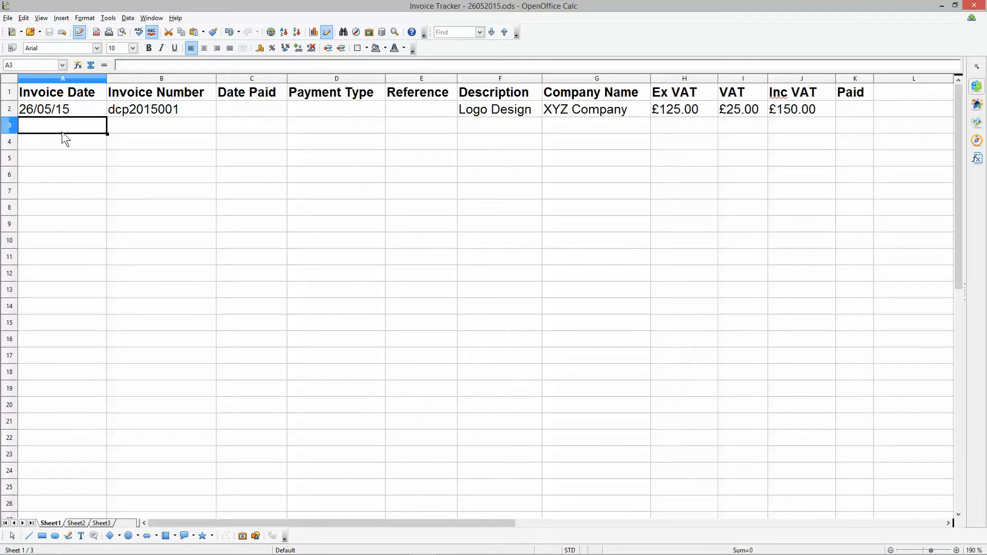
pyautogui.click(96, 113)
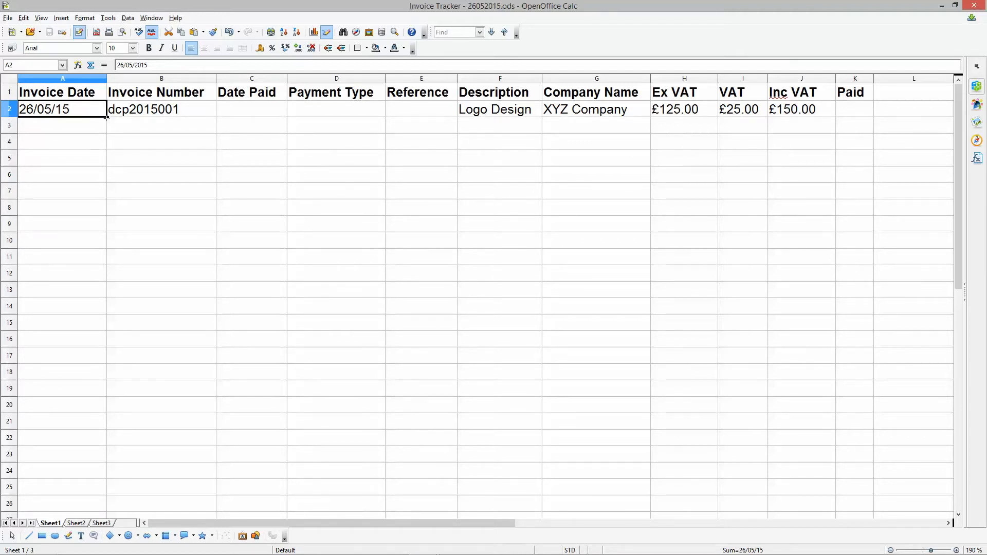
pyautogui.moveTo(107, 118); pyautogui.dragTo(104, 424)
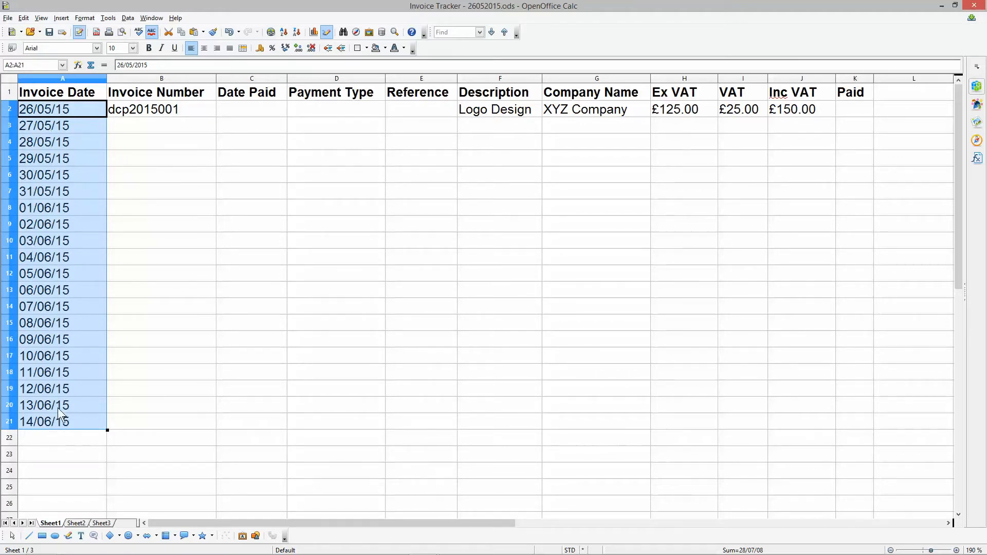
pyautogui.click(27, 129)
pyautogui.click(28, 143)
pyautogui.click(31, 160)
pyautogui.click(28, 110)
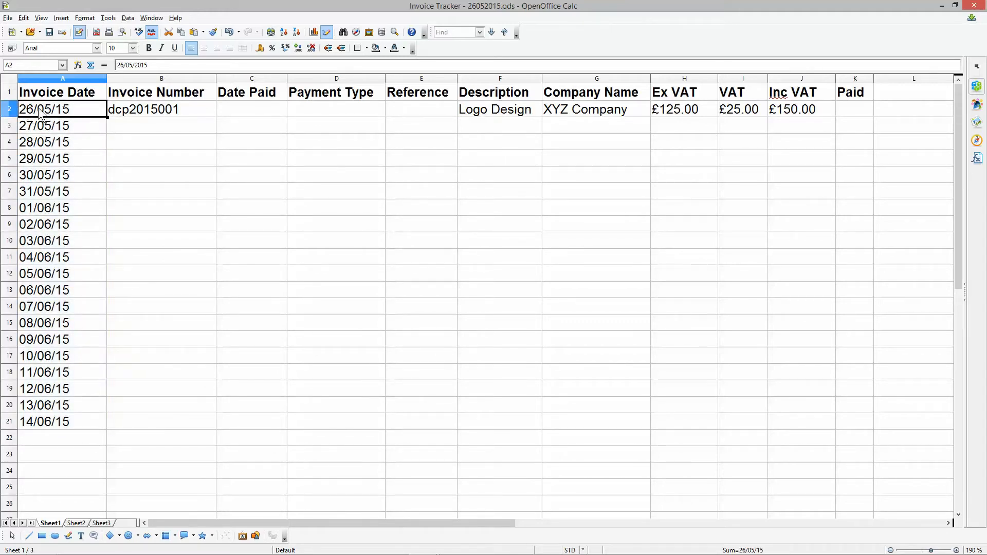
pyautogui.click(33, 126)
pyautogui.click(34, 142)
pyautogui.moveTo(8, 109); pyautogui.dragTo(8, 147)
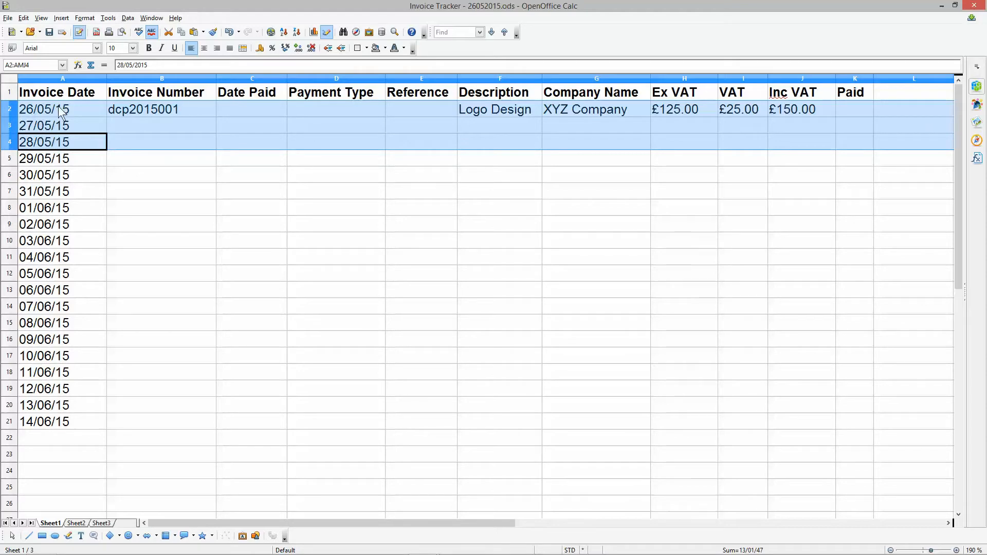
# - Fill the invoice number series from cell B2 down to B21 and fit the Invoice Date column to its contents
pyautogui.click(189, 110)
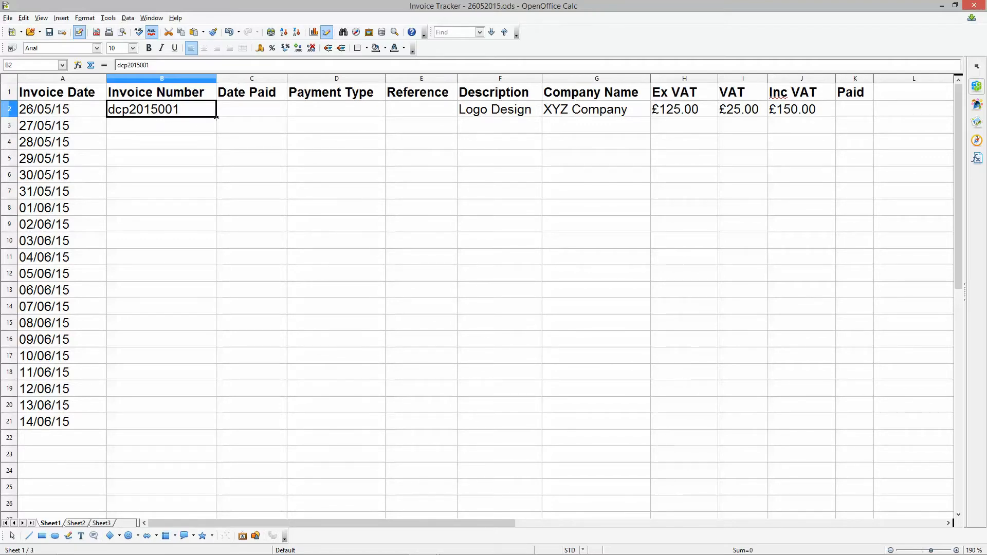
pyautogui.moveTo(216, 117); pyautogui.dragTo(214, 422)
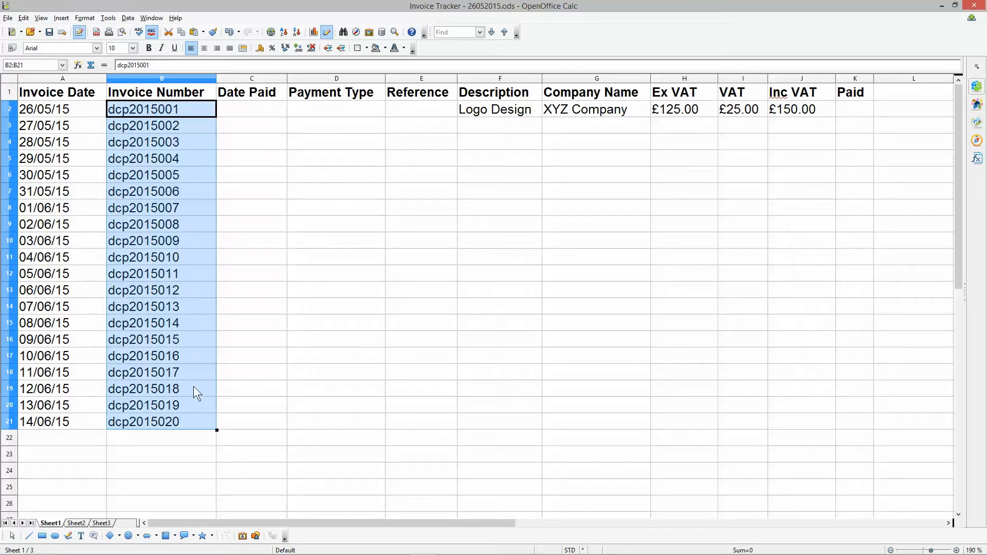
pyautogui.click(171, 109)
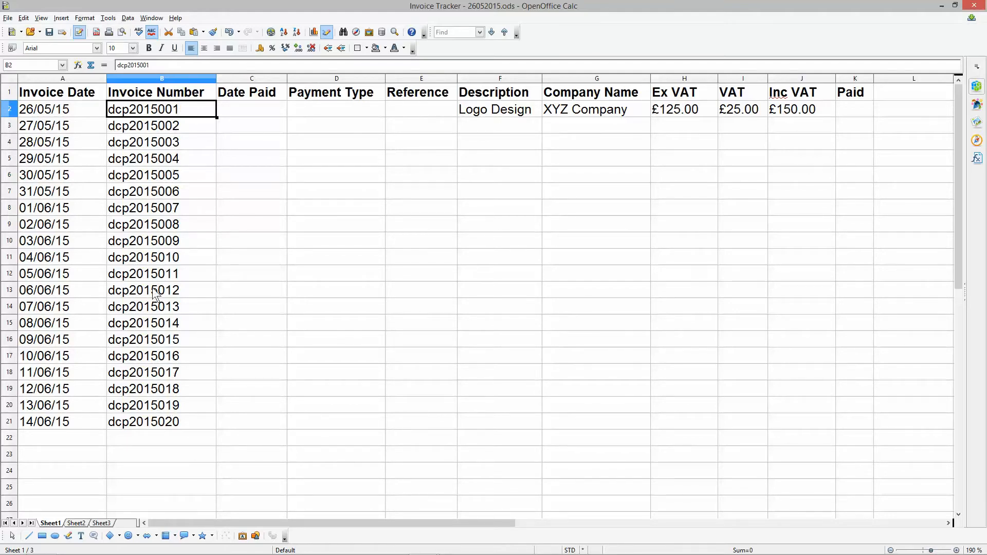
pyautogui.doubleClick(106, 77)
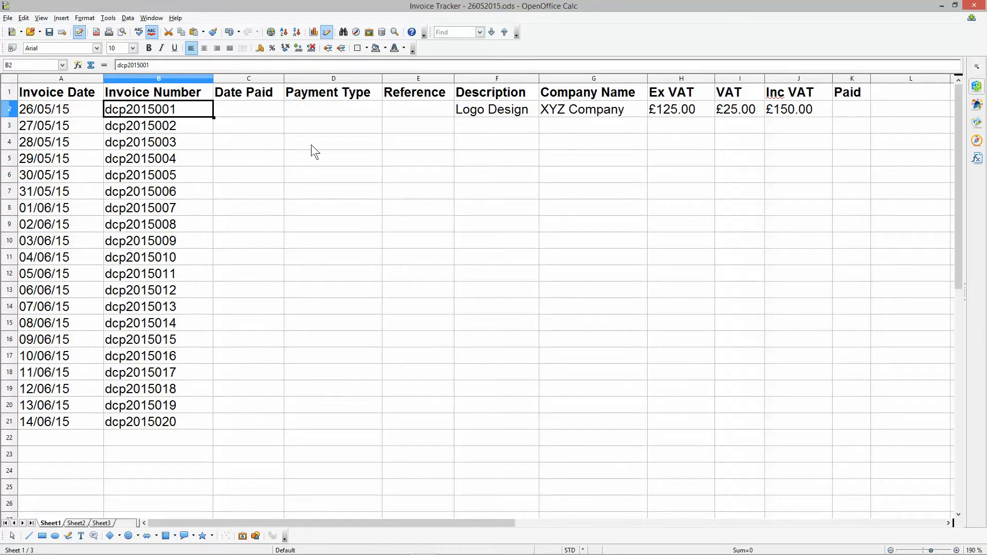
pyautogui.moveTo(261, 109); pyautogui.dragTo(396, 110)
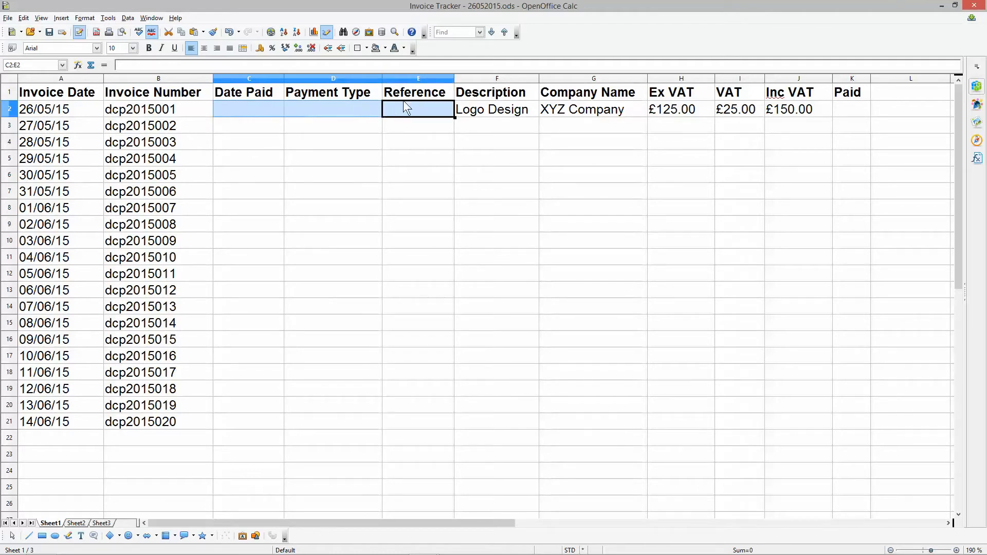
pyautogui.click(504, 108)
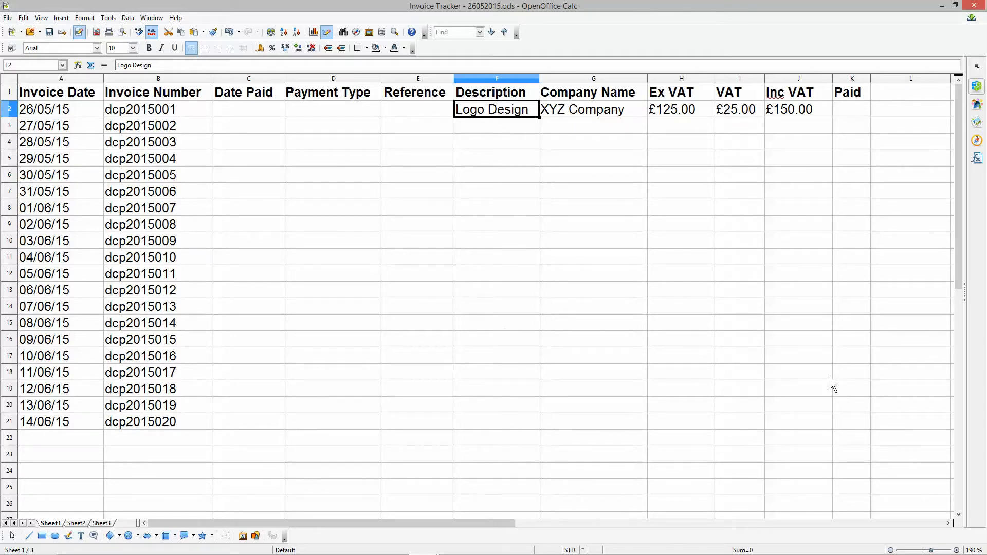
pyautogui.moveTo(500, 78); pyautogui.dragTo(798, 78)
# - Enter Website Design as the description of the second invoice in cell F3
pyautogui.click(511, 128)
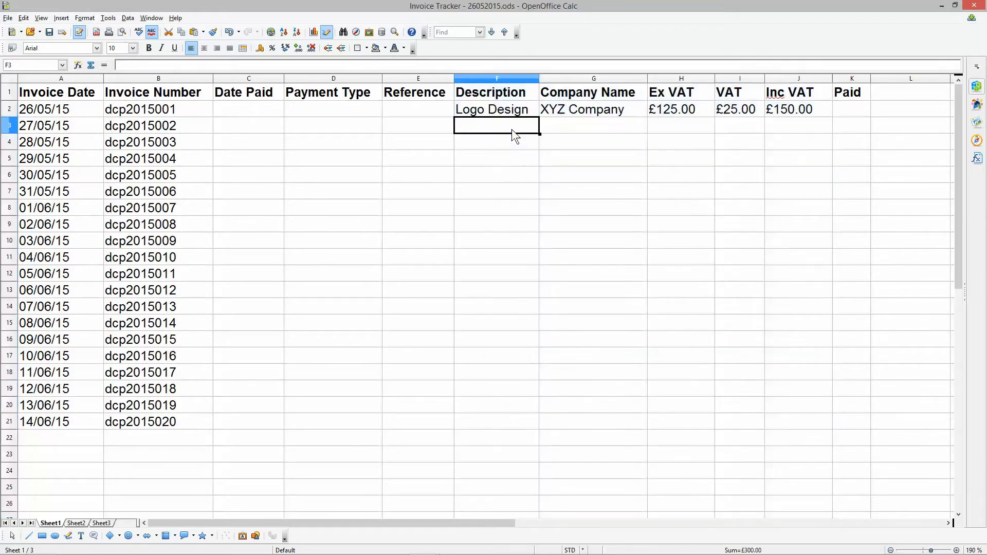
pyautogui.write('Website Design')
pyautogui.press('Tab')
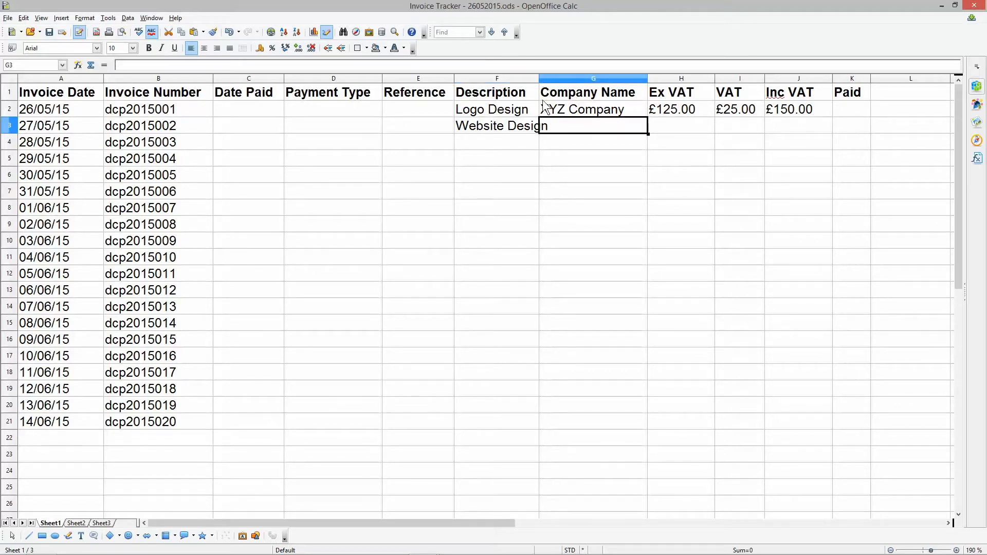
# - Enter ABC Company as the second invoice's company name and 1000 as its Ex VAT amount
pyautogui.write('ABC Company')
pyautogui.press('Tab')
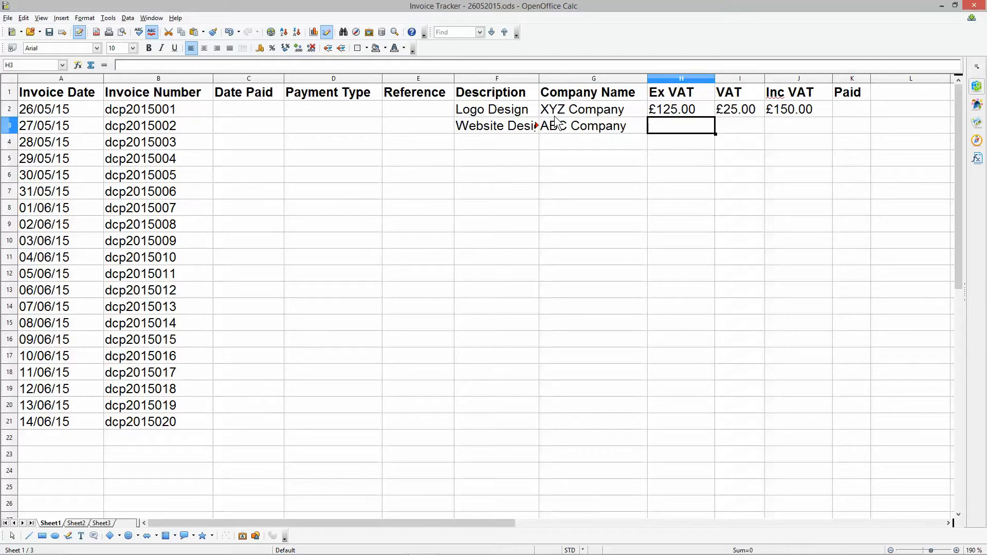
pyautogui.write('1000')
pyautogui.press('Tab')
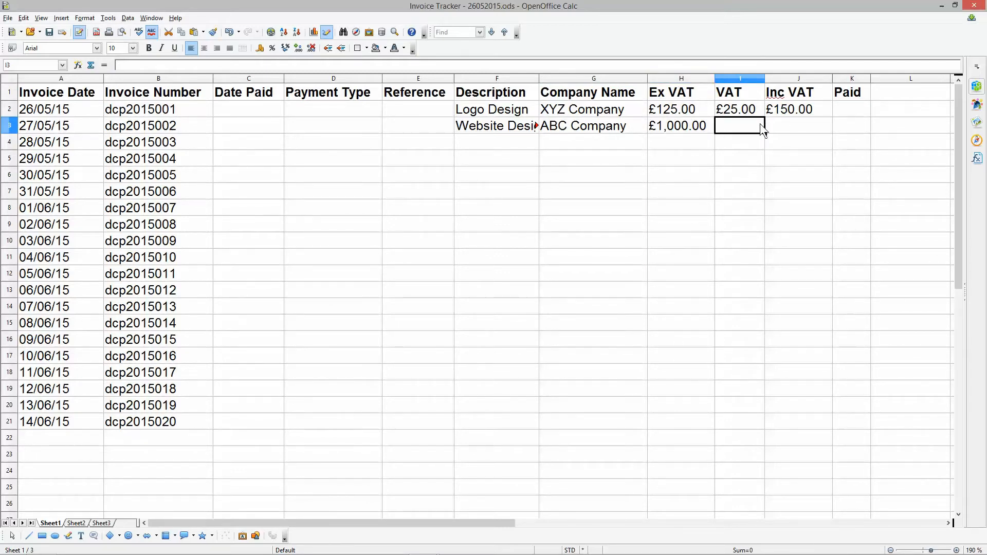
# - Copy the VAT and Inc VAT formulas from row 2 down to row 3
pyautogui.click(757, 109)
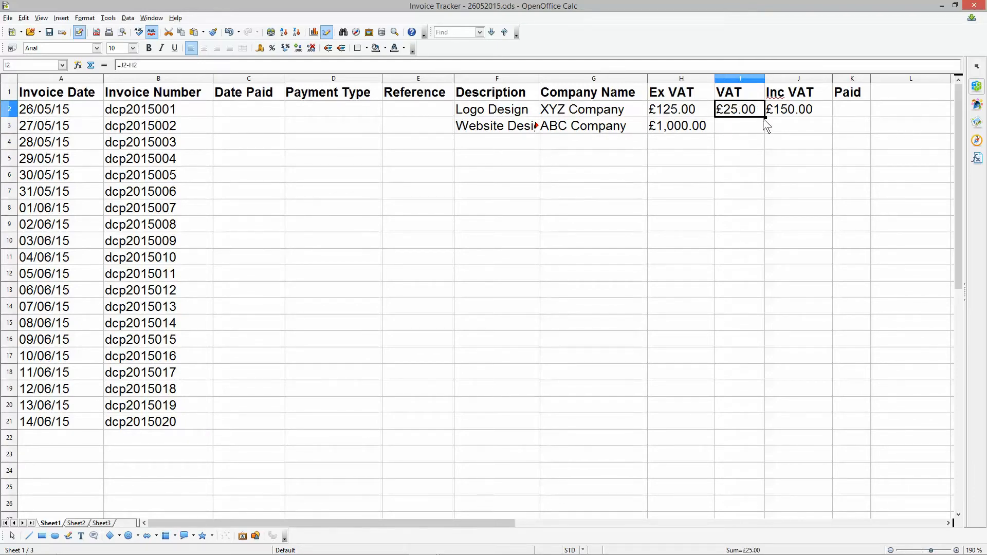
pyautogui.keyDown('ctrl'); pyautogui.scroll(2, 769, 124); pyautogui.keyUp('ctrl')
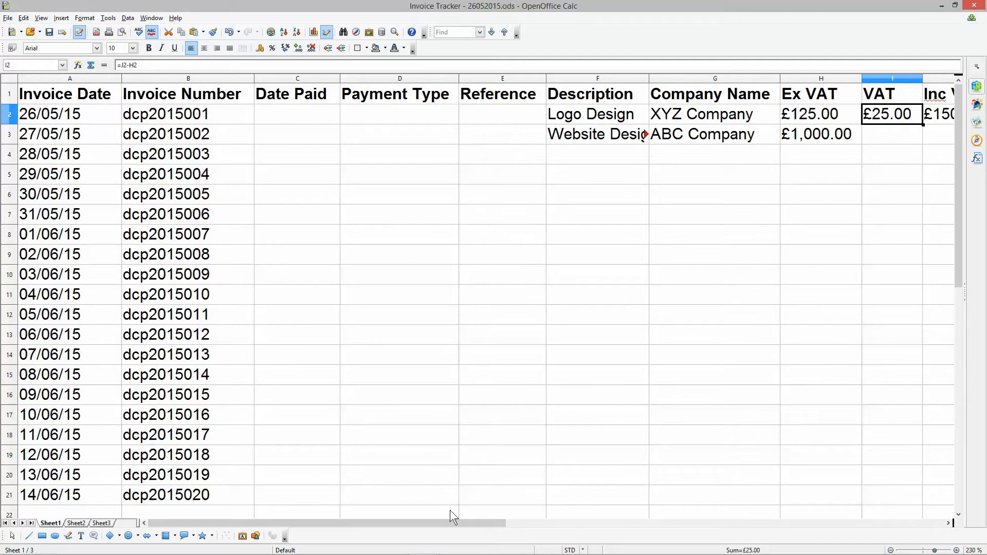
pyautogui.moveTo(473, 523); pyautogui.dragTo(711, 520)
pyautogui.keyDown('ctrl'); pyautogui.scroll(4, 420, 181); pyautogui.keyUp('ctrl')
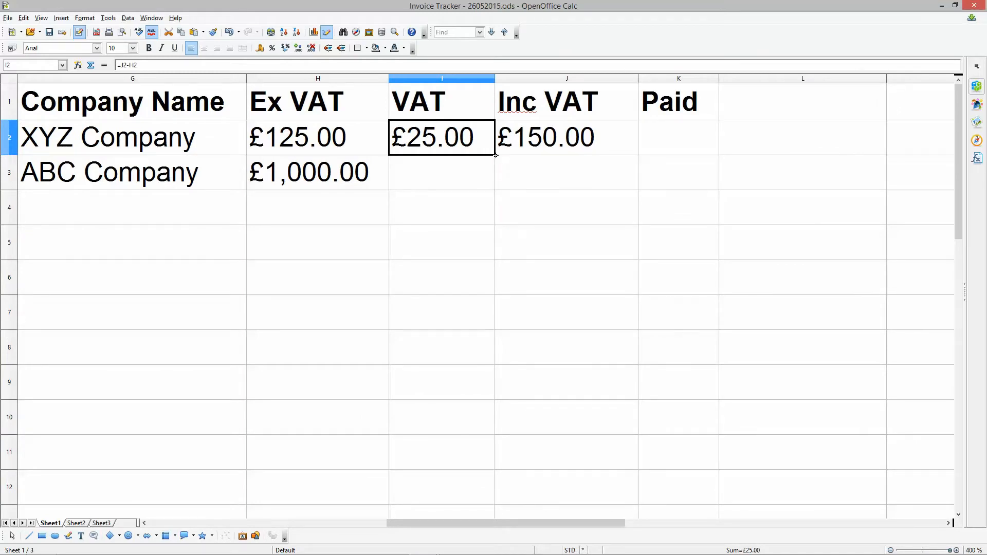
pyautogui.moveTo(494, 155); pyautogui.dragTo(493, 195)
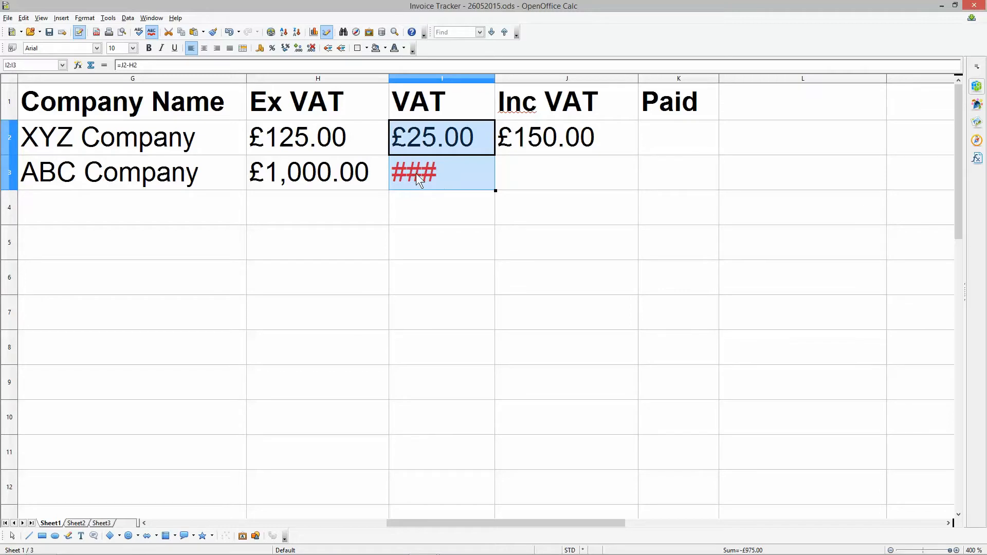
pyautogui.click(592, 144)
pyautogui.moveTo(639, 156); pyautogui.dragTo(632, 181)
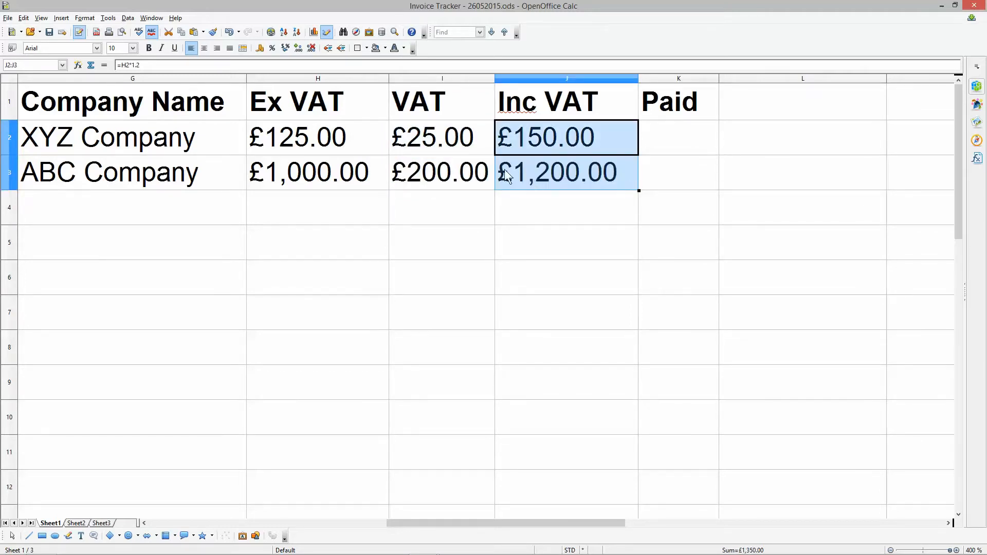
# - Try filling the VAT and Inc VAT formulas from row 3 down to row 16
pyautogui.scroll(-6, 421, 246)
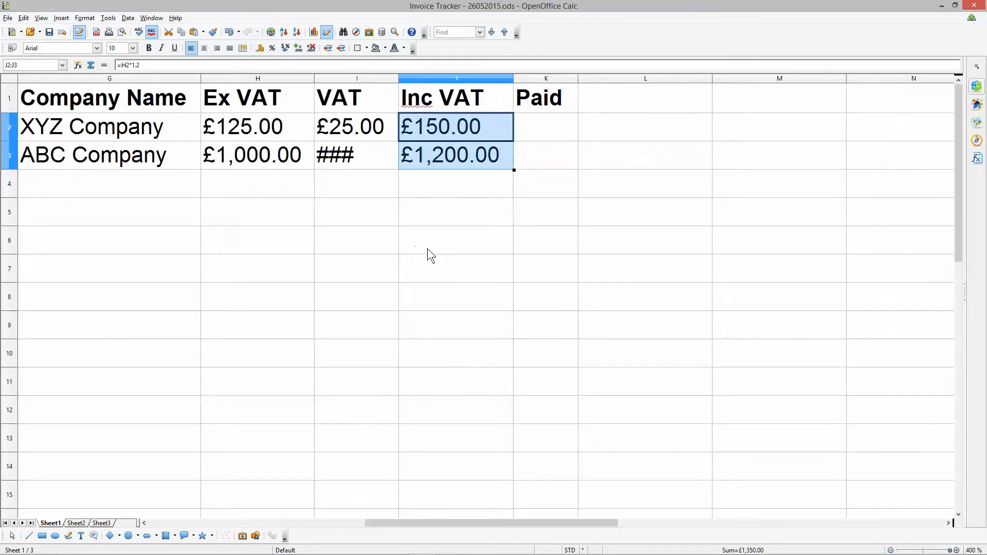
pyautogui.scroll(1, 431, 249)
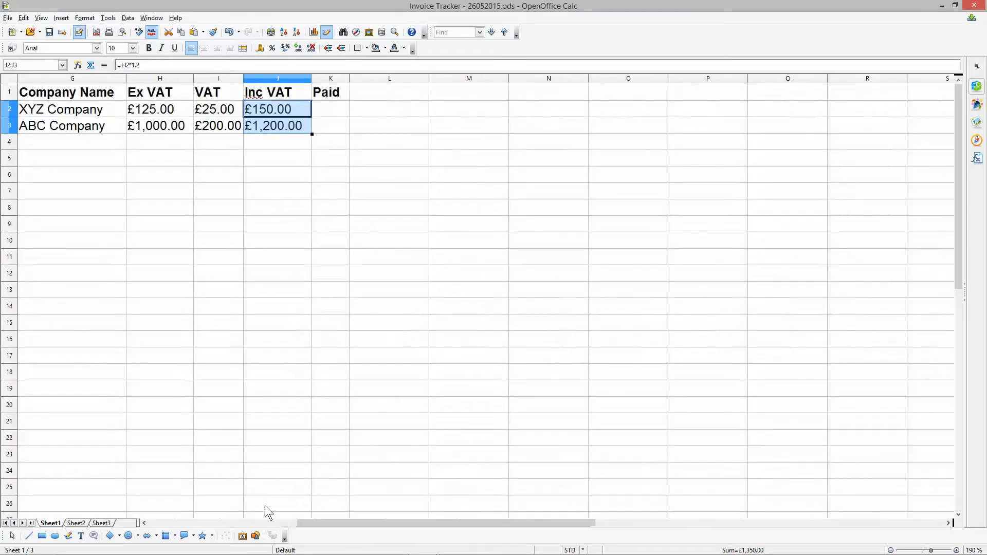
pyautogui.click(247, 523)
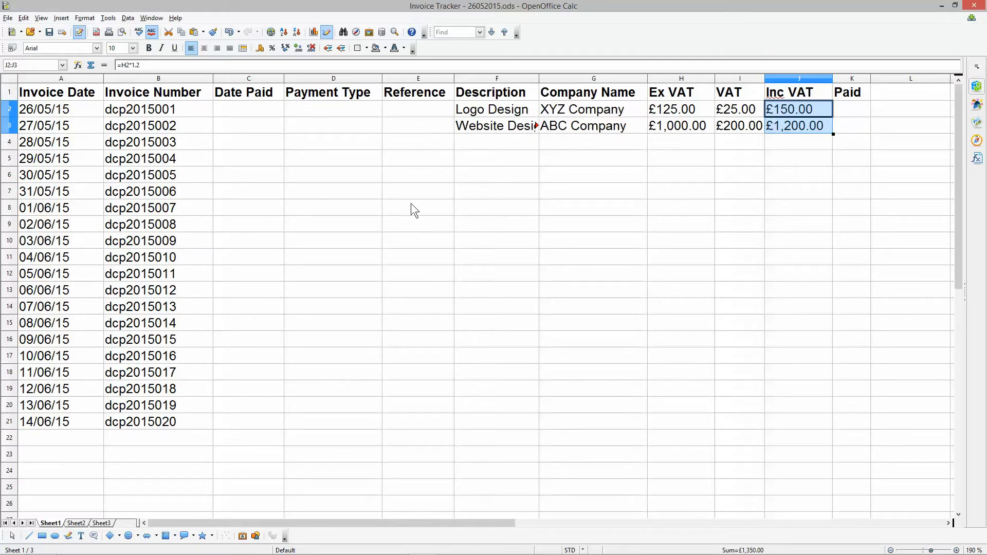
pyautogui.click(728, 175)
pyautogui.click(744, 129)
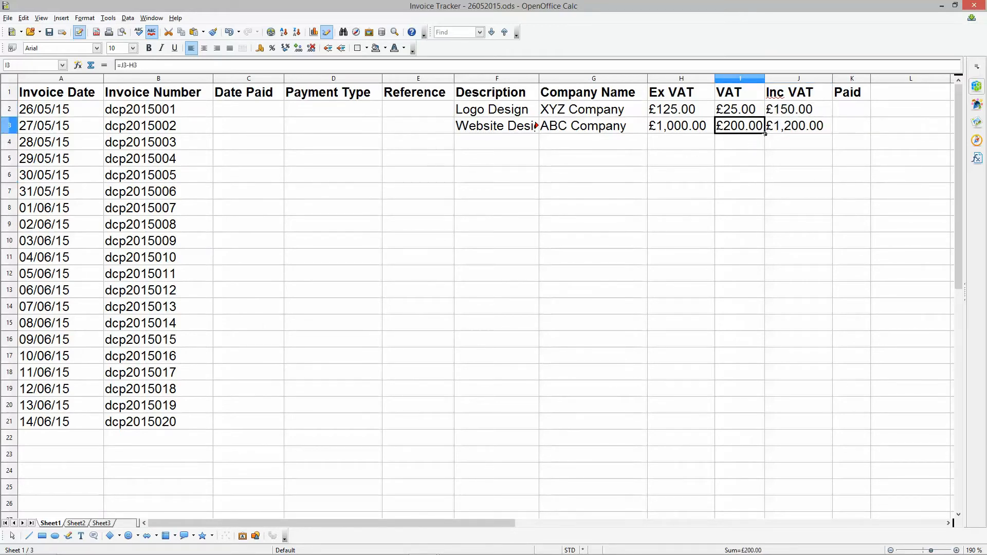
pyautogui.moveTo(764, 134); pyautogui.dragTo(762, 352)
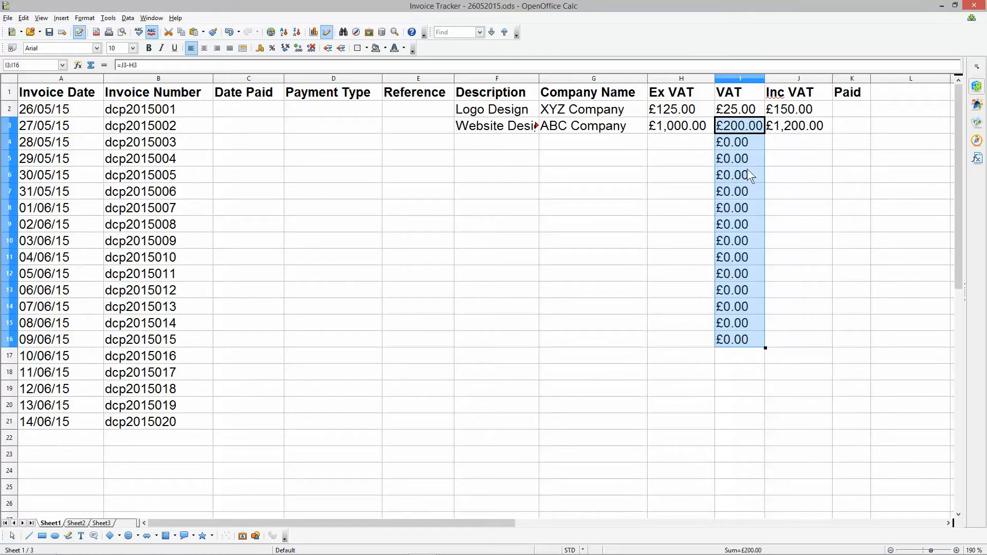
pyautogui.click(829, 128)
pyautogui.moveTo(832, 134); pyautogui.dragTo(832, 348)
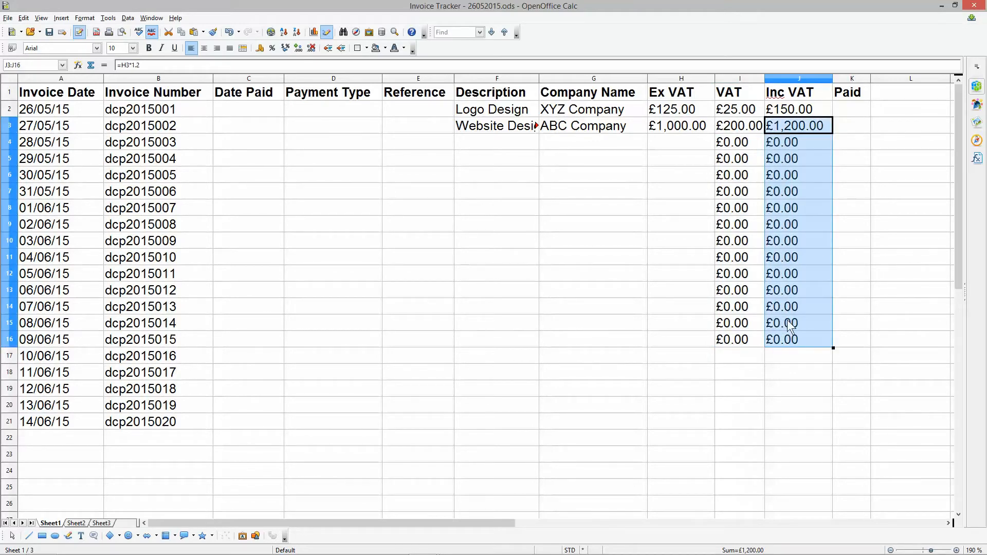
# - Clear the filled VAT and Inc VAT formulas from cells I4 to J16
pyautogui.moveTo(672, 137); pyautogui.dragTo(686, 339)
pyautogui.moveTo(732, 145); pyautogui.dragTo(790, 344)
pyautogui.press('BackSpace')
pyautogui.press('Return')
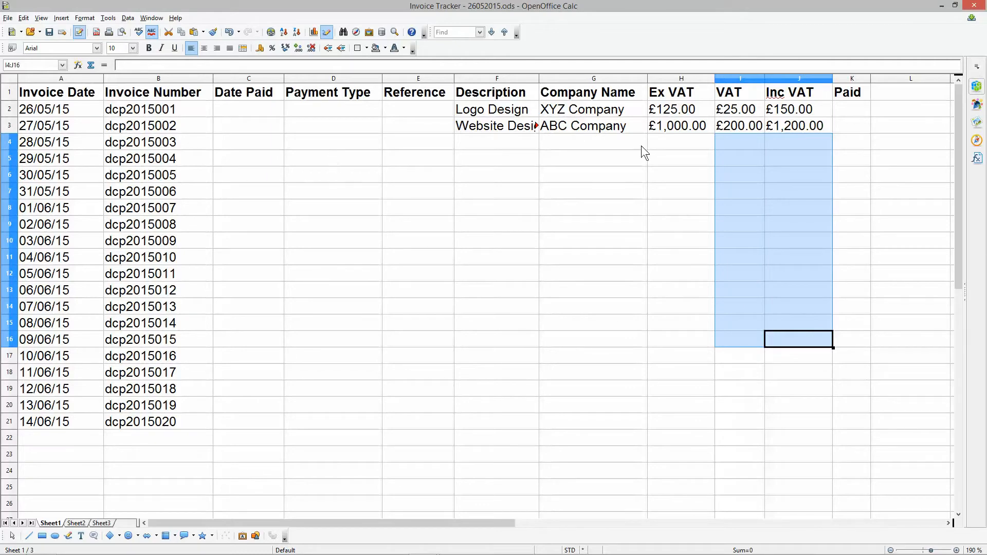
pyautogui.click(682, 130)
pyautogui.click(744, 126)
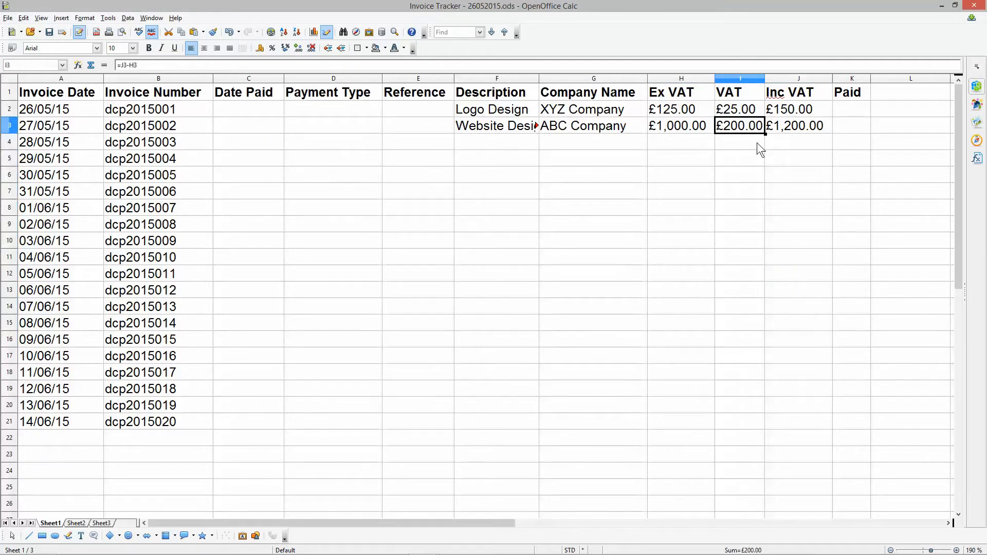
pyautogui.moveTo(759, 145); pyautogui.dragTo(782, 389)
pyautogui.click(782, 389)
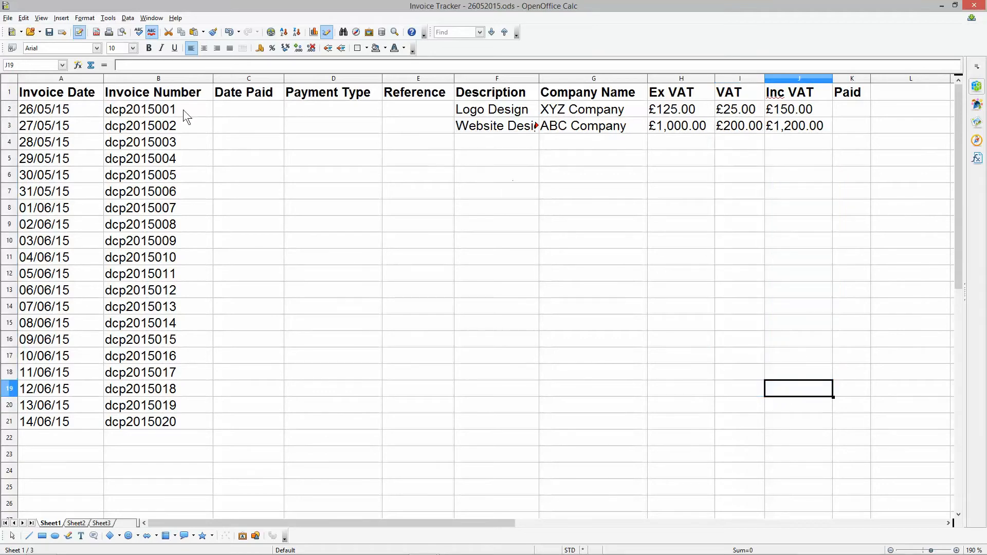
# - Save the spreadsheet and enter Business Card Design as the third invoice's description in cell F4
pyautogui.click(49, 32)
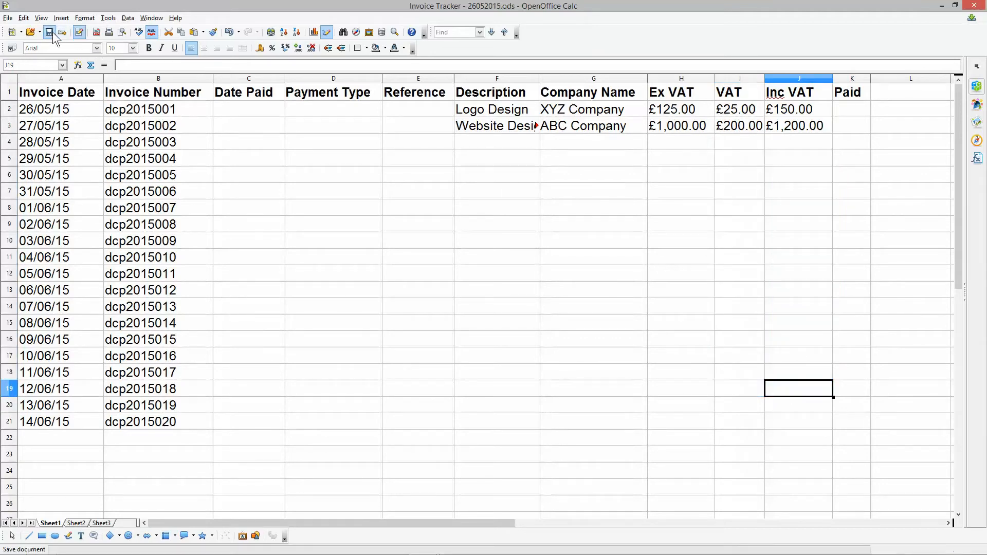
pyautogui.click(486, 142)
pyautogui.write('Business Card Design')
pyautogui.press('Tab')
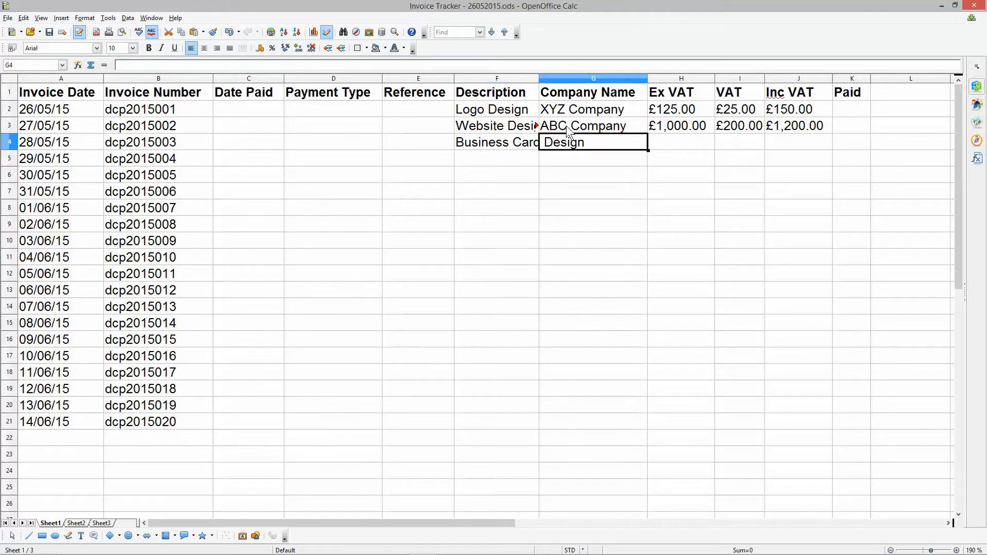
# - Enter 123 Company as the third invoice's company name and 95 as its Ex VAT amount in row 4
pyautogui.write('123 ')
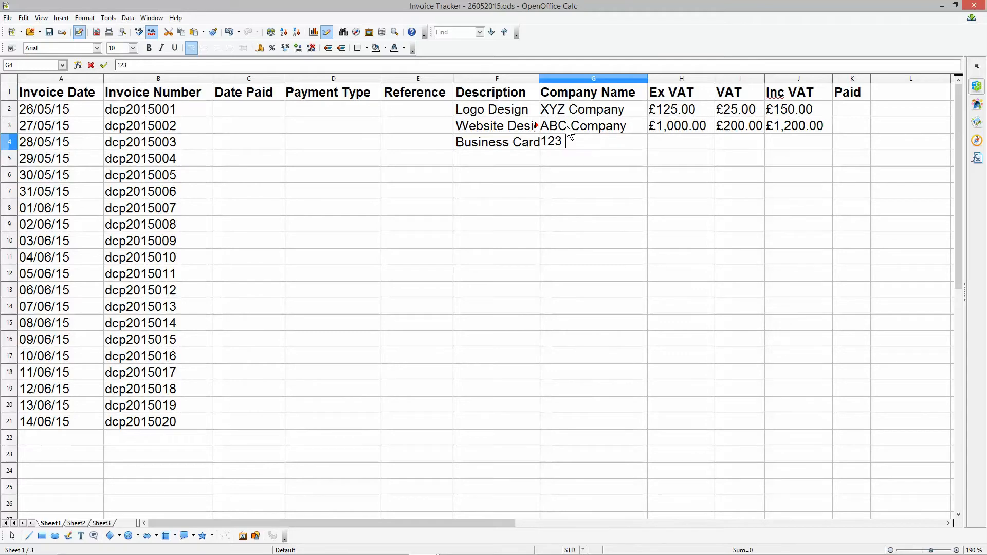
pyautogui.write('Company')
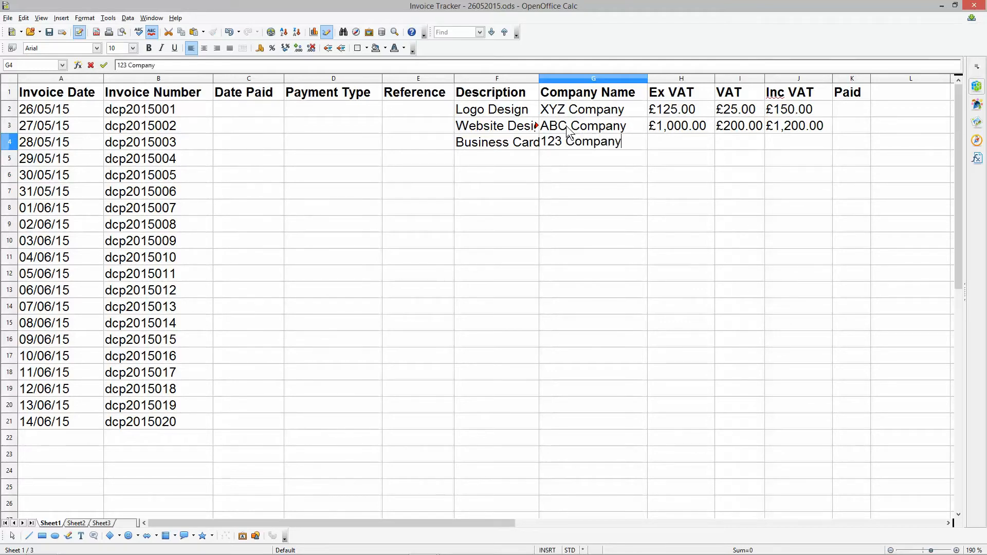
pyautogui.press('Tab')
pyautogui.write('95')
pyautogui.press('Tab')
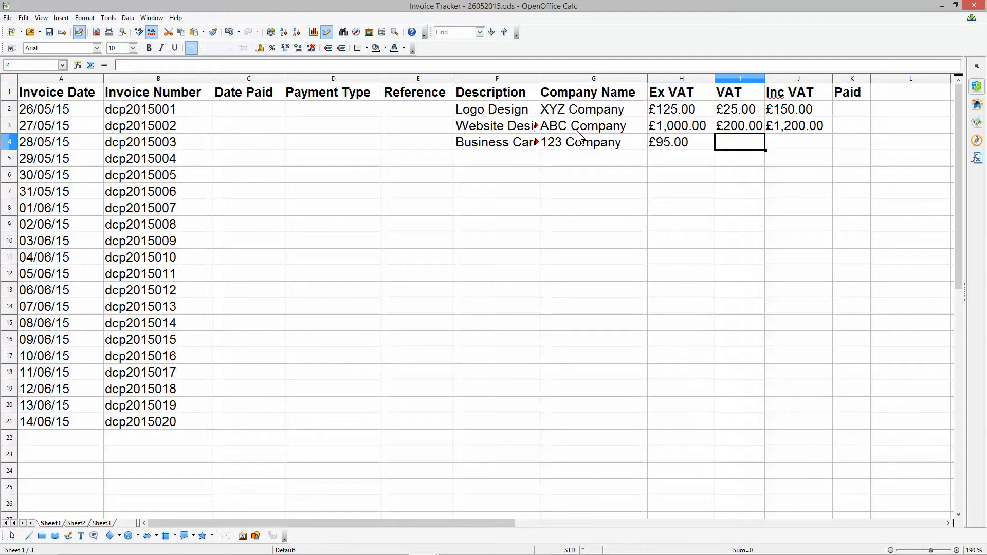
# - Fill the VAT and Inc VAT formulas from row 3 down to row 4
pyautogui.click(739, 126)
pyautogui.moveTo(765, 133); pyautogui.dragTo(764, 147)
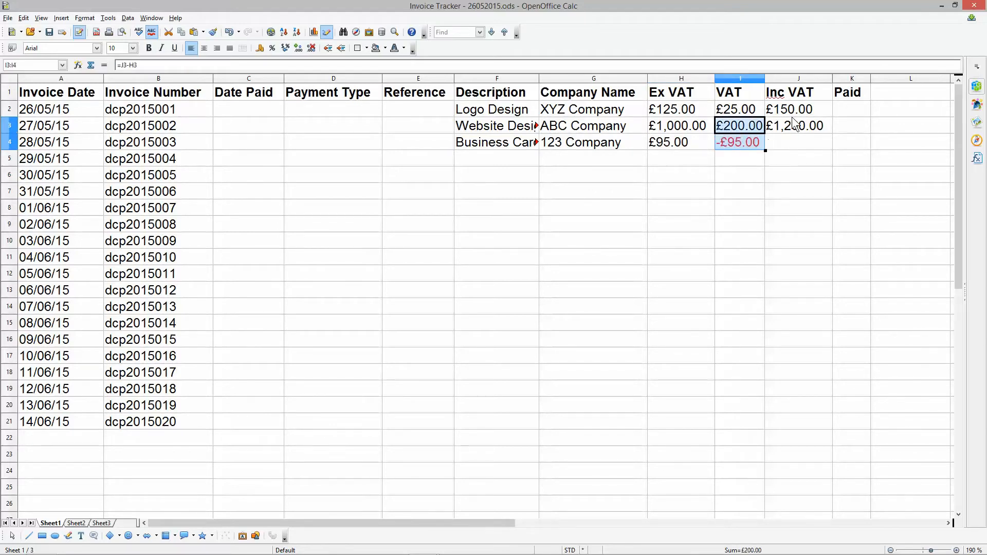
pyautogui.click(792, 117)
pyautogui.click(817, 128)
pyautogui.moveTo(833, 143); pyautogui.dragTo(829, 150)
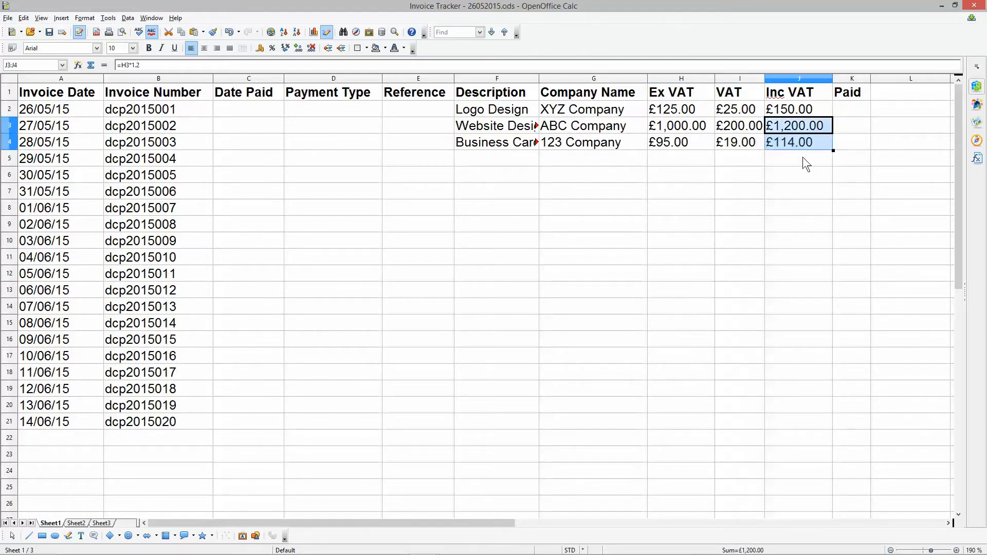
pyautogui.click(775, 159)
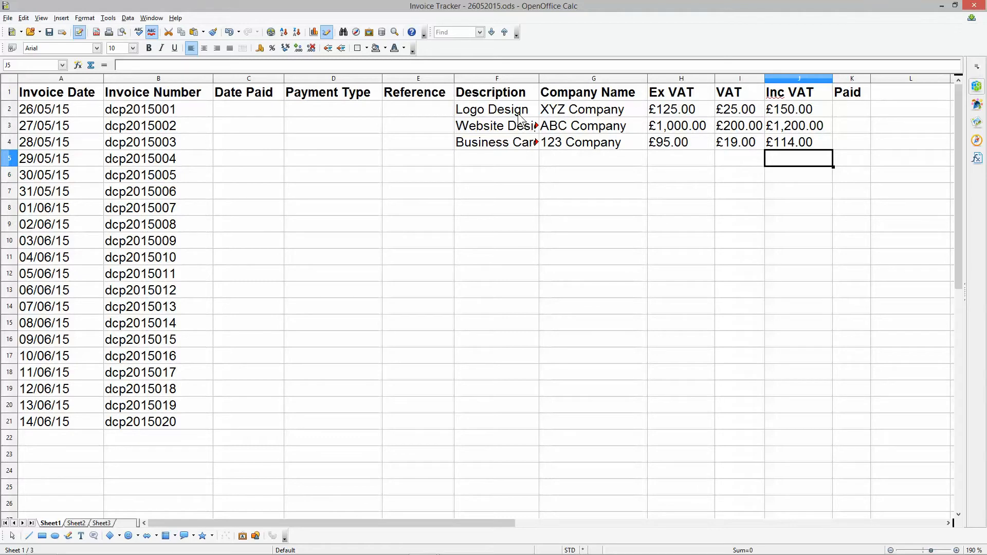
# - Widen the Description column until its longest text fits, and narrow it again to about its previous width
pyautogui.moveTo(539, 78); pyautogui.dragTo(631, 78)
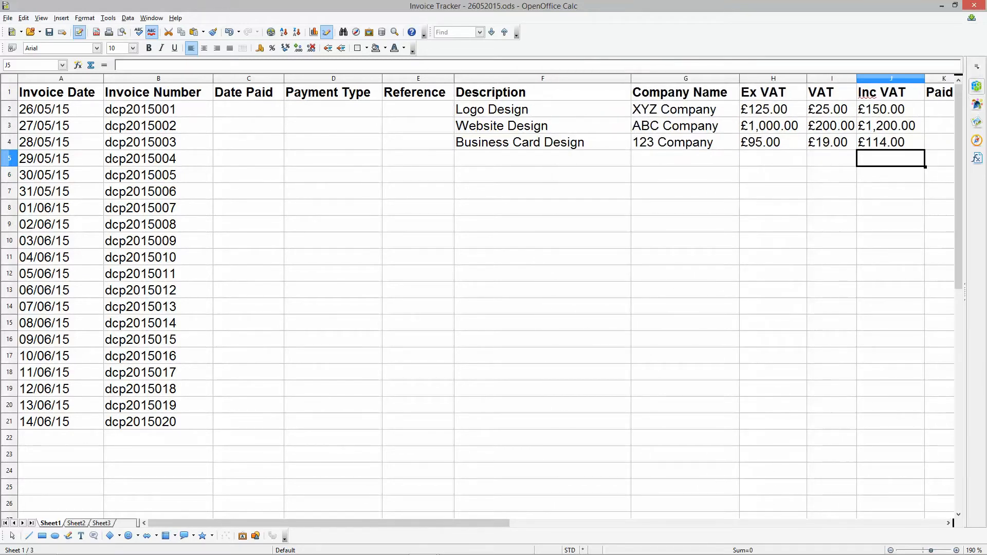
pyautogui.moveTo(632, 78); pyautogui.dragTo(543, 91)
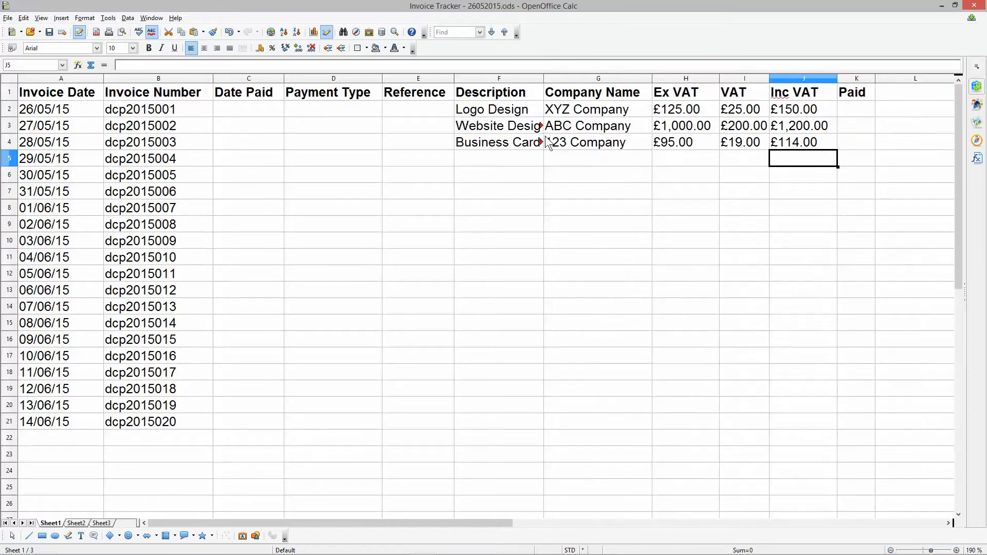
# - Examine the full description text stored in cells F2 to F4
pyautogui.click(509, 142)
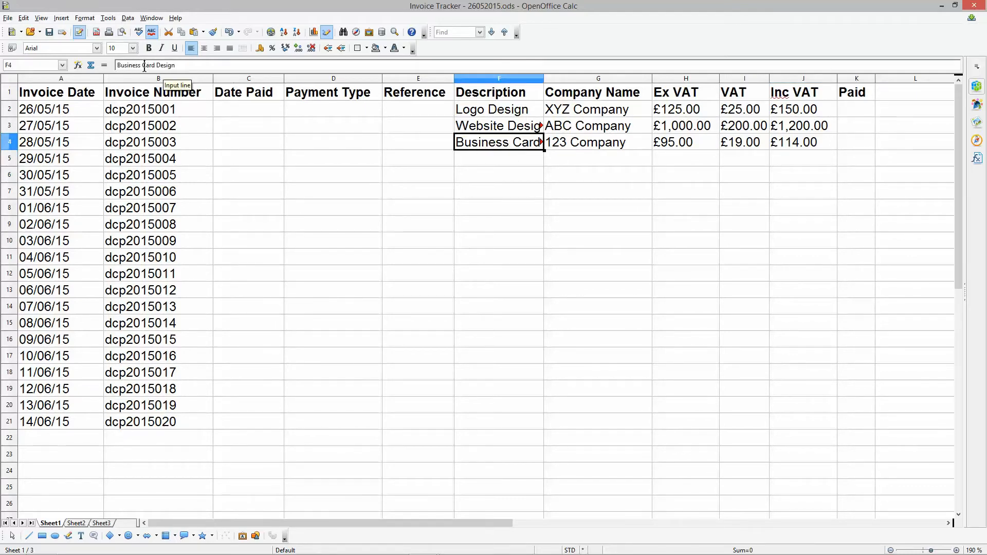
pyautogui.click(516, 129)
pyautogui.click(141, 66)
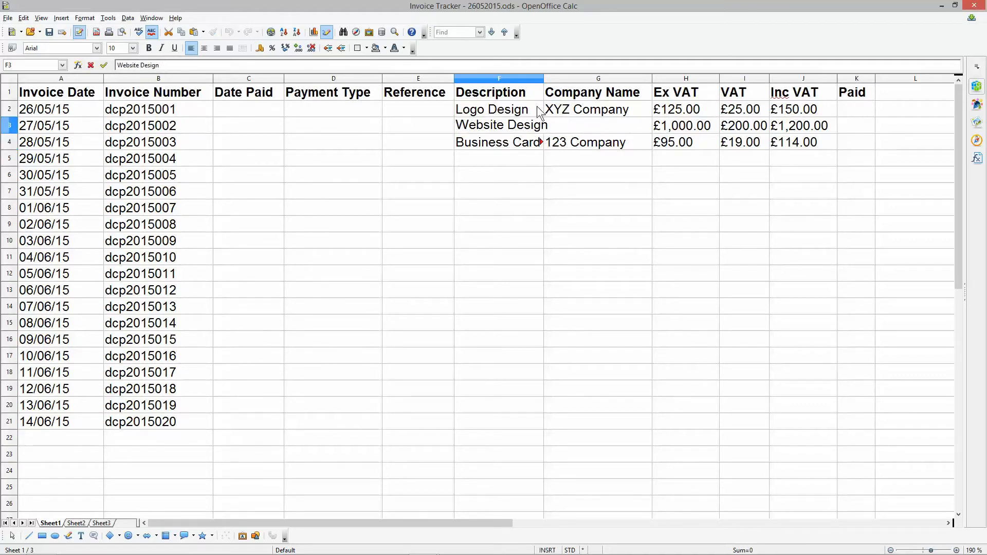
pyautogui.click(514, 140)
pyautogui.click(506, 115)
pyautogui.press('Down')
pyautogui.press('Down')
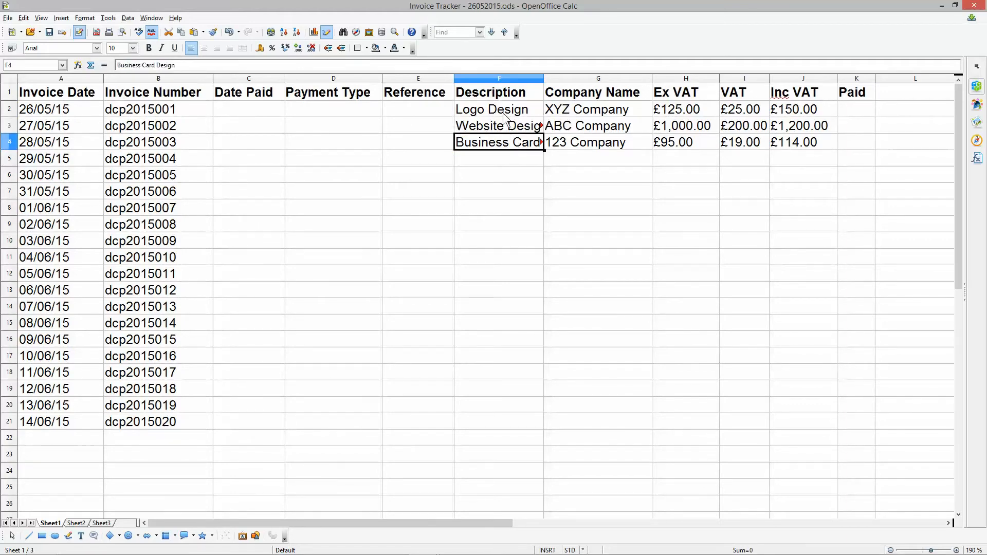
pyautogui.click(504, 126)
pyautogui.click(504, 112)
pyautogui.press('Down')
pyautogui.press('Down')
# - Save the spreadsheet and enter SEO Month 1 as the fourth invoice's description in cell F5
pyautogui.moveTo(43, 92); pyautogui.dragTo(851, 98)
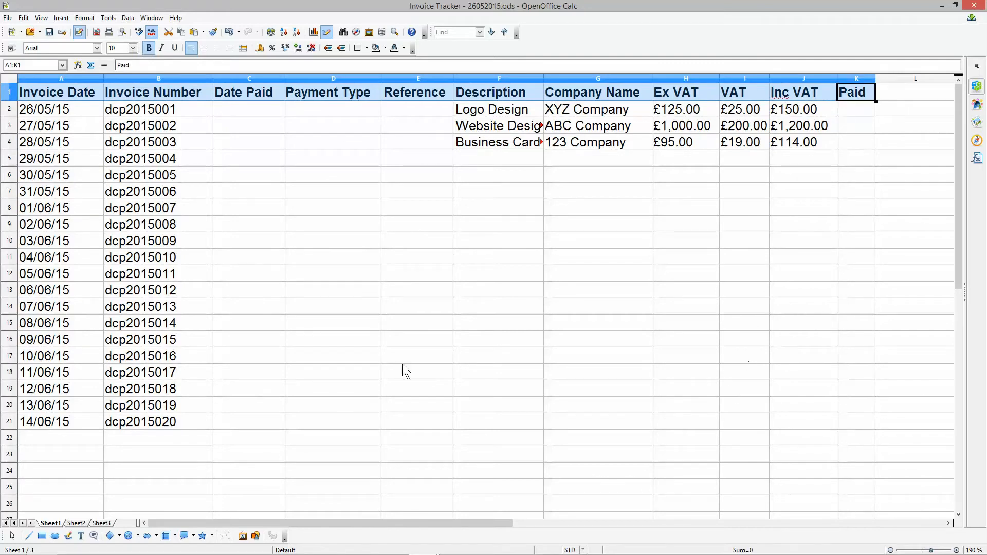
pyautogui.click(49, 32)
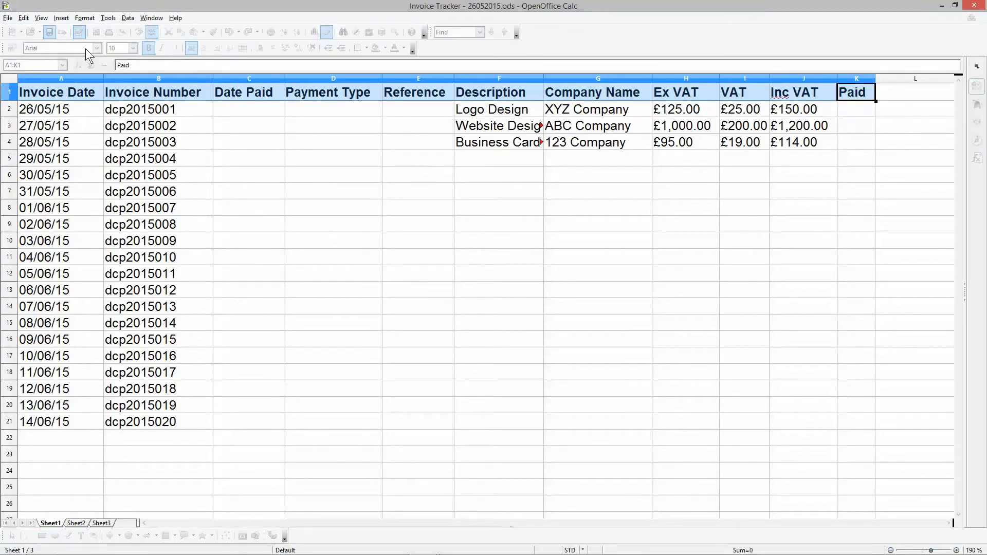
pyautogui.click(494, 156)
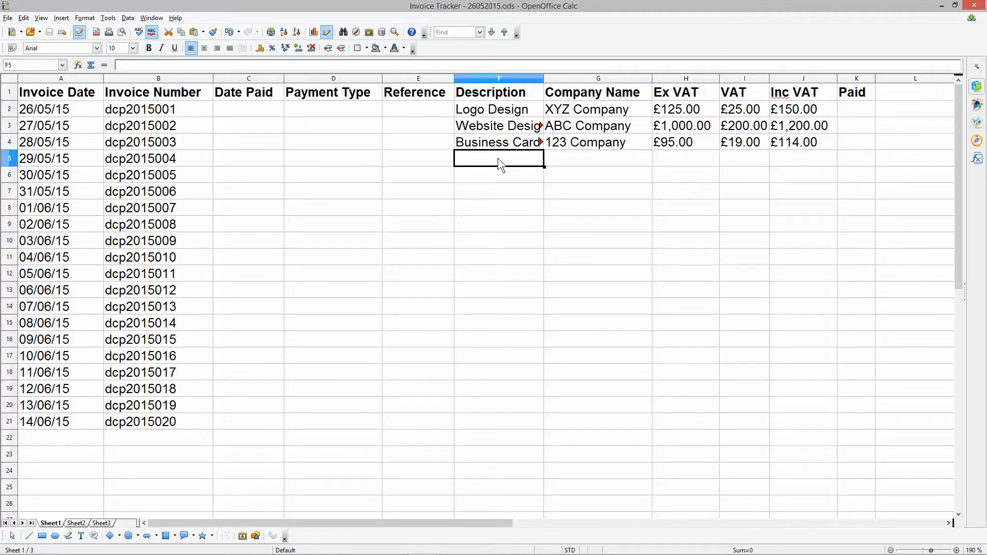
pyautogui.write('SEO m')
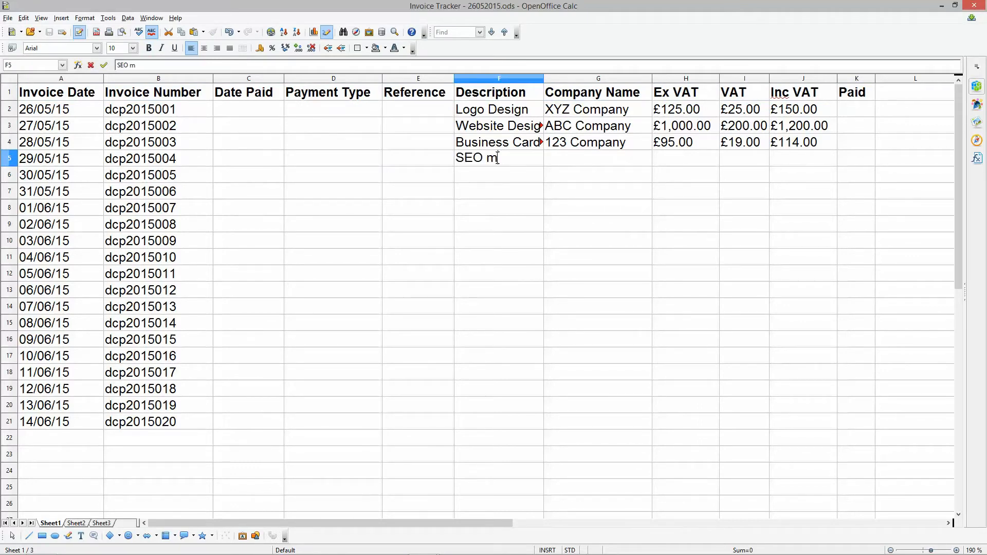
pyautogui.press('BackSpace')
pyautogui.write('month 1')
pyautogui.click(497, 158)
pyautogui.press('BackSpace')
pyautogui.write('M')
# - Enter Red Carpets Ltd as the fourth invoice's company name and 295 as its Ex VAT amount in row 5
pyautogui.click(594, 156)
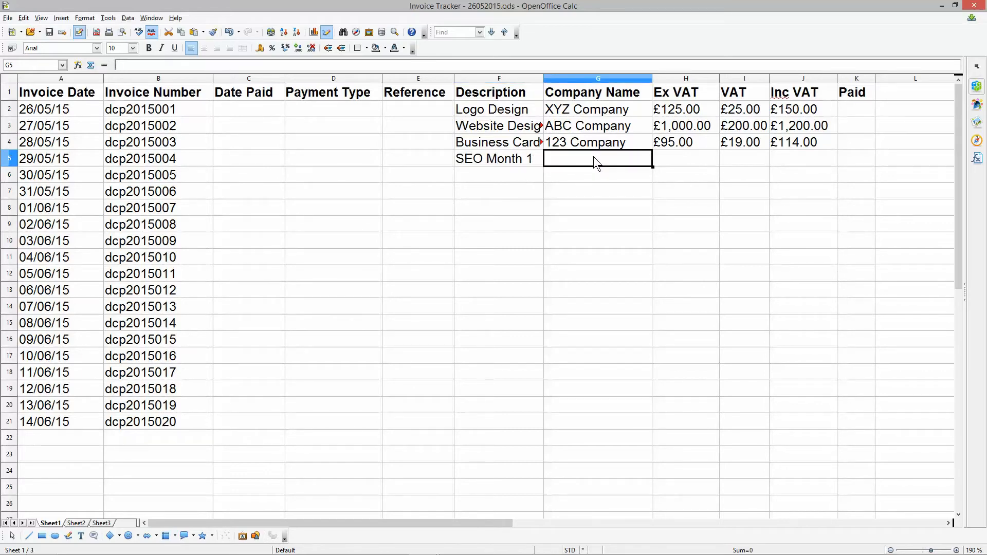
pyautogui.write('Red')
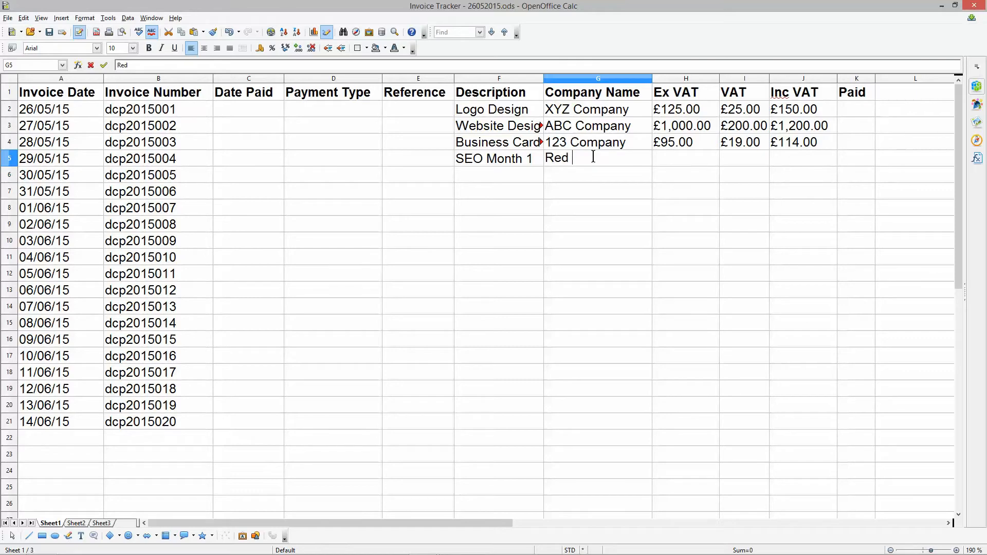
pyautogui.write(' Carperts Ltd')
pyautogui.press('Left')
pyautogui.press('Left')
pyautogui.press('Left')
pyautogui.press('Left')
pyautogui.press('Left')
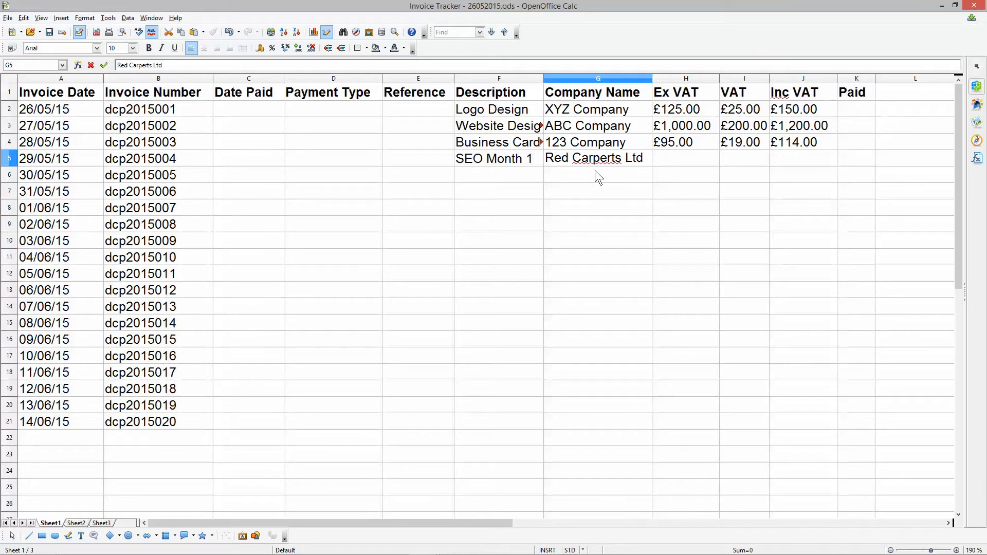
pyautogui.press('BackSpace')
pyautogui.press('Return')
pyautogui.click(686, 162)
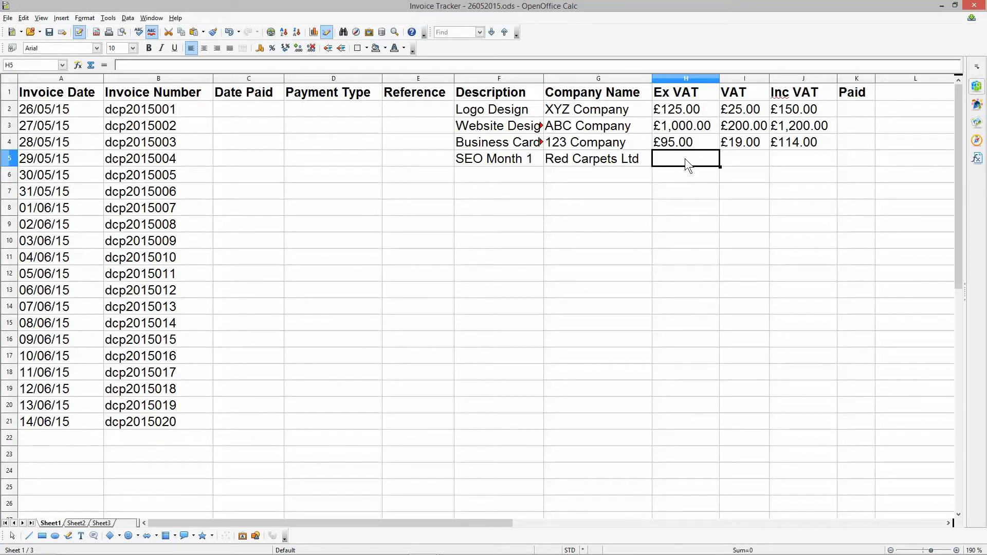
pyautogui.write('295')
pyautogui.press('Tab')
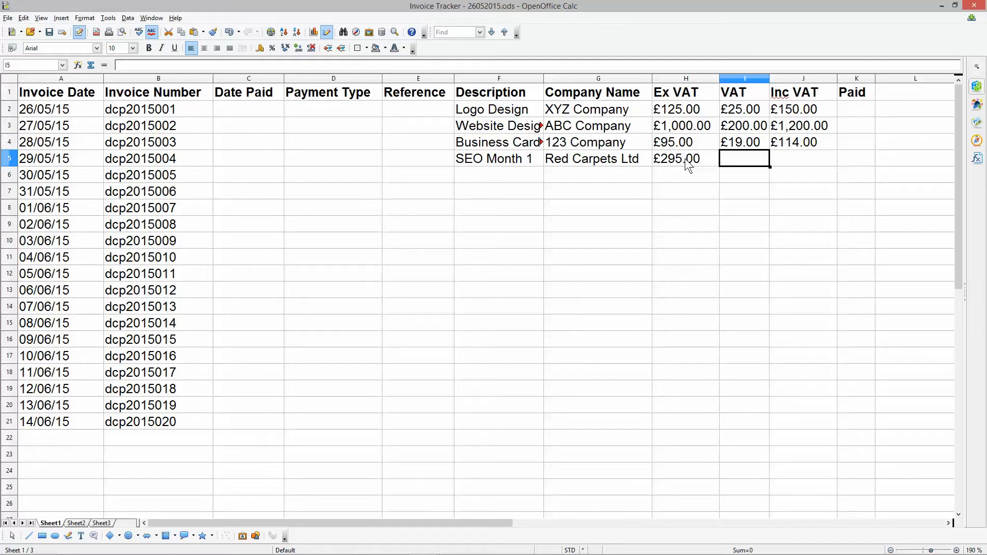
# - Copy the VAT and Inc VAT formulas from row 4 down to row 5
pyautogui.press('Up')
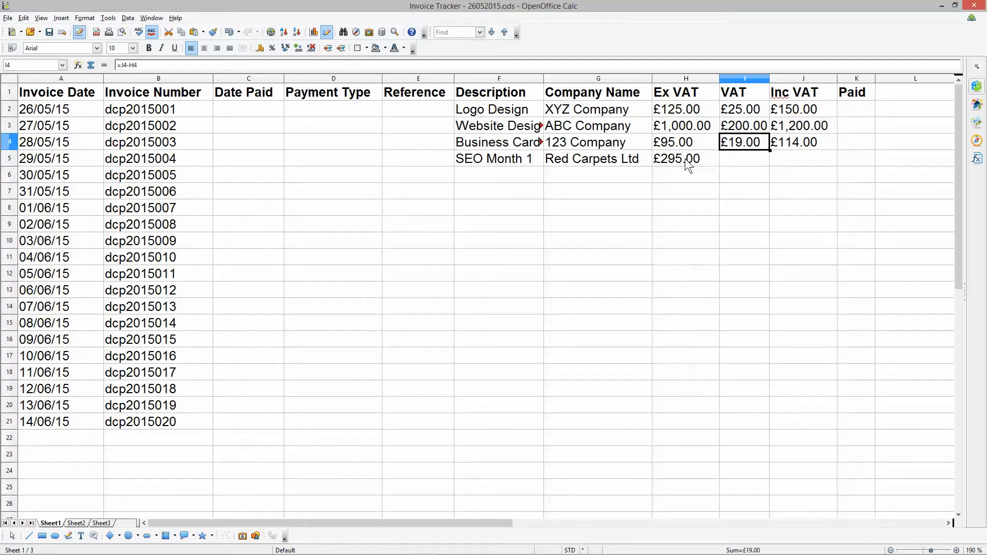
pyautogui.press('Down')
pyautogui.write('=J5-H5')
pyautogui.press('Up')
pyautogui.press('Right')
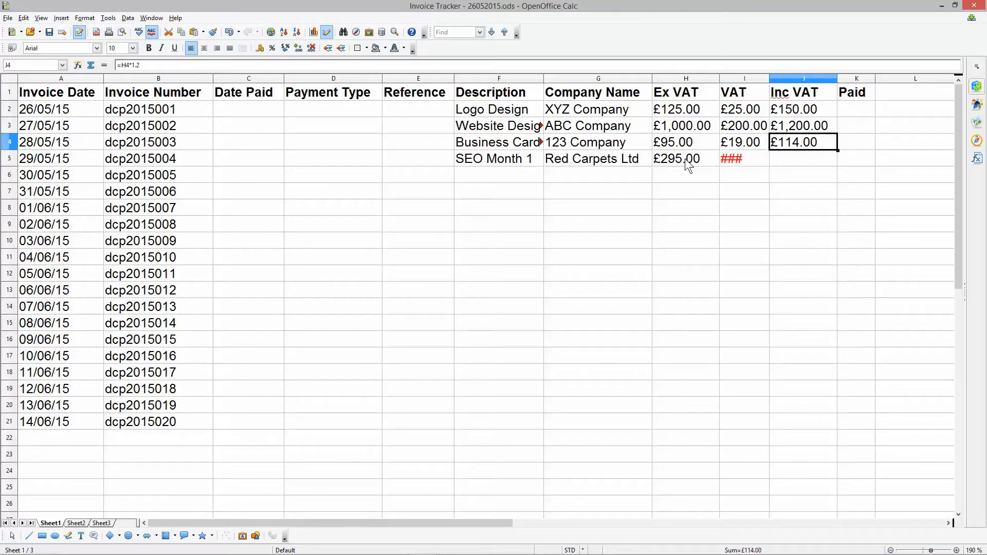
pyautogui.press('Down')
pyautogui.hotkey('ctrl', 'v')
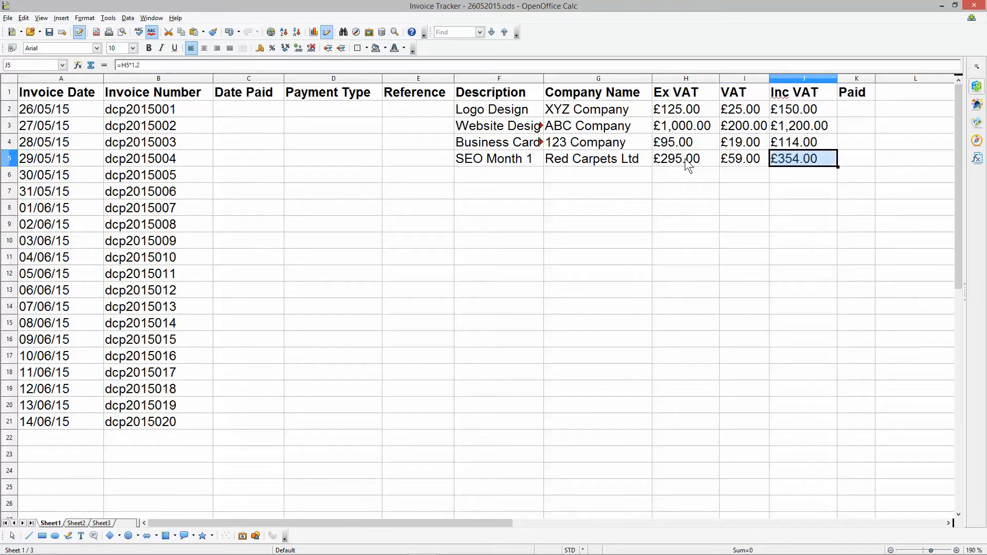
# - Examine how the VAT and Inc VAT formulas reference their own row across rows 2 to 5
pyautogui.press('Up')
pyautogui.press('Down')
pyautogui.press('Left')
pyautogui.press('Up')
pyautogui.press('Down')
pyautogui.press('Right')
pyautogui.press('Up')
pyautogui.press('Down')
pyautogui.press('Left')
pyautogui.press('Right')
pyautogui.press('Up')
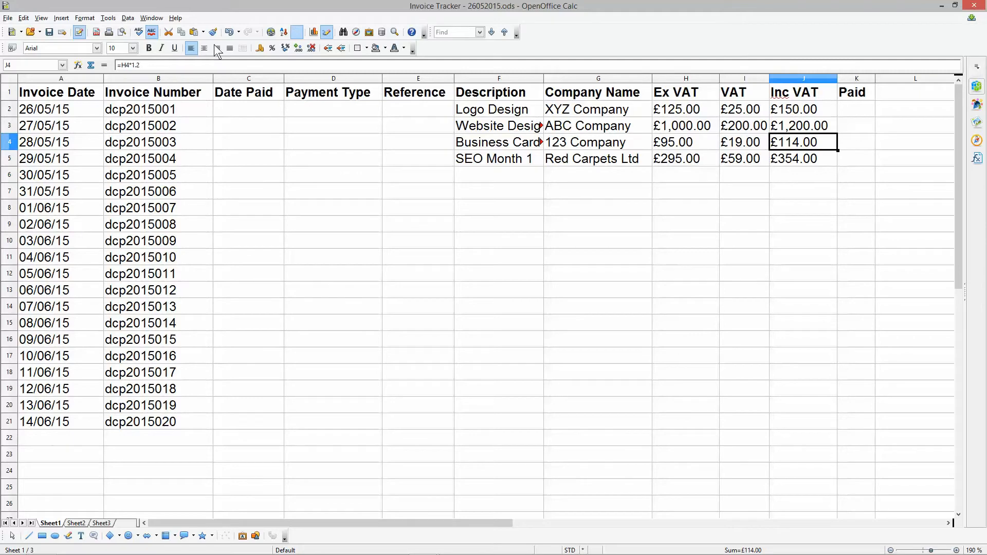
pyautogui.press('Up')
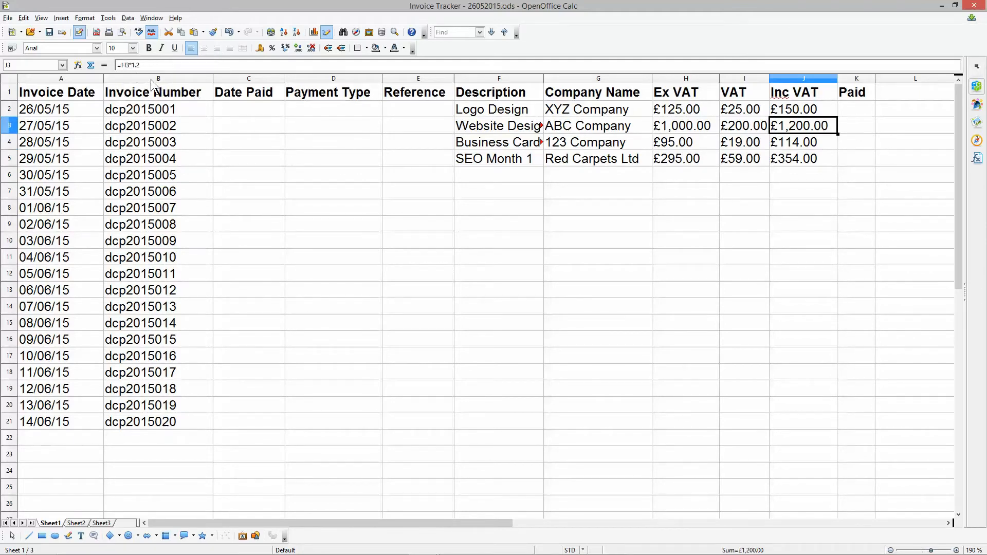
pyautogui.press('Up')
pyautogui.press('Down')
pyautogui.press('Down')
pyautogui.press('Down')
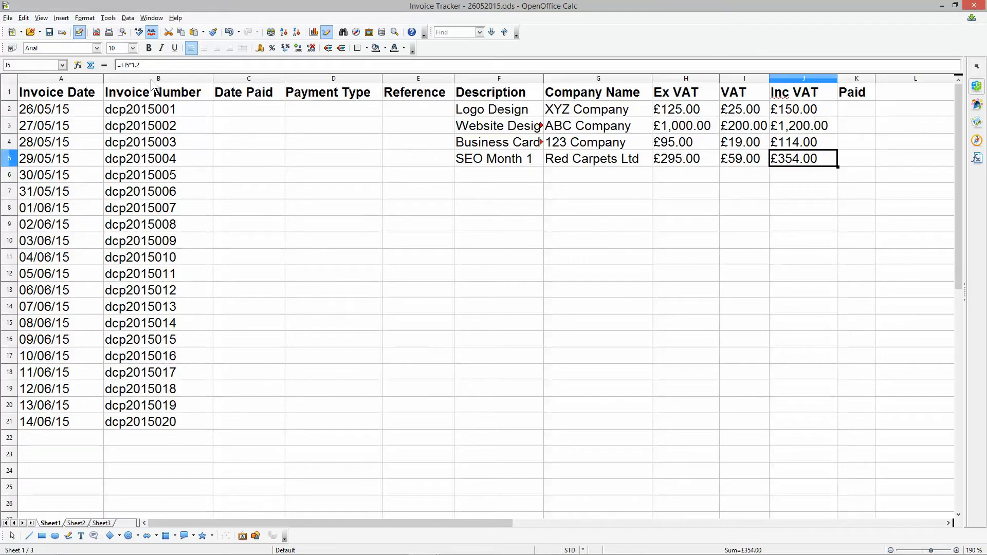
pyautogui.press('Right')
pyautogui.press('Left')
pyautogui.press('Up')
pyautogui.press('Up')
pyautogui.press('Up')
pyautogui.press('Down')
pyautogui.press('Down')
pyautogui.press('Down')
pyautogui.press('Left')
pyautogui.press('Left')
pyautogui.press('Right')
pyautogui.press('Right')
pyautogui.press('Left')
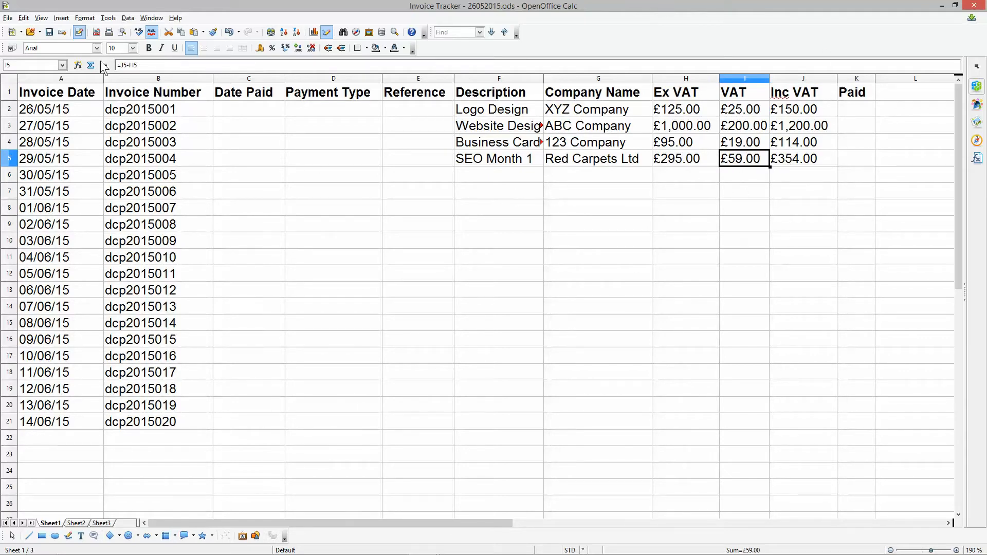
# - Save the spreadsheet and enter Banner Design as the fifth invoice's description in cell F6
pyautogui.click(50, 33)
pyautogui.moveTo(163, 159); pyautogui.dragTo(747, 162)
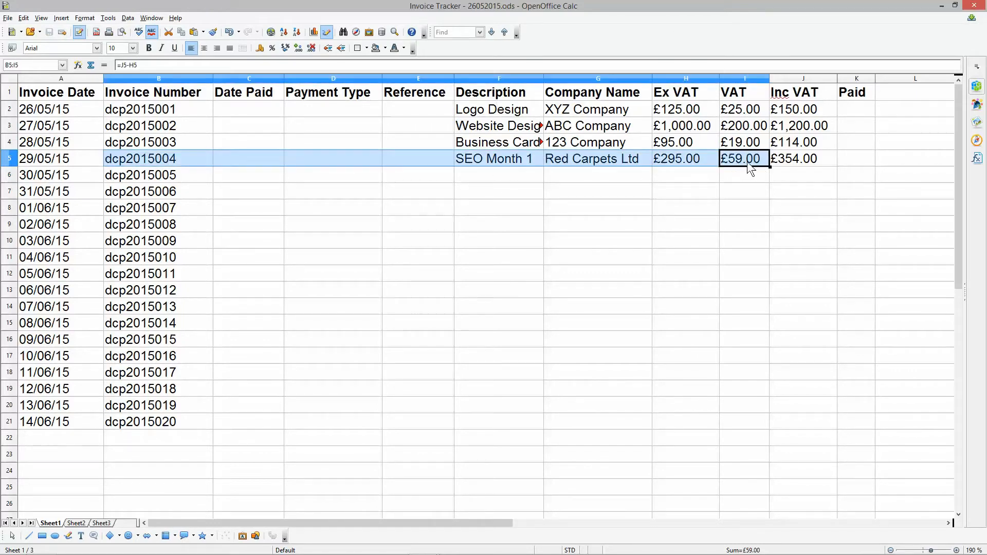
pyautogui.click(464, 180)
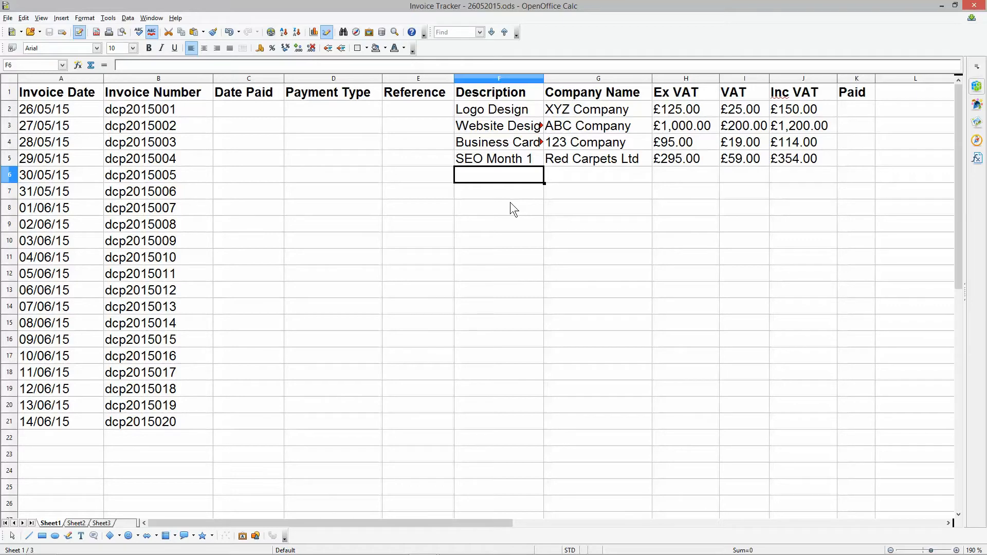
pyautogui.write('Grpah')
pyautogui.press('BackSpace')
pyautogui.press('BackSpace')
pyautogui.press('BackSpace')
pyautogui.press('BackSpace')
pyautogui.press('BackSpace')
pyautogui.write('B')
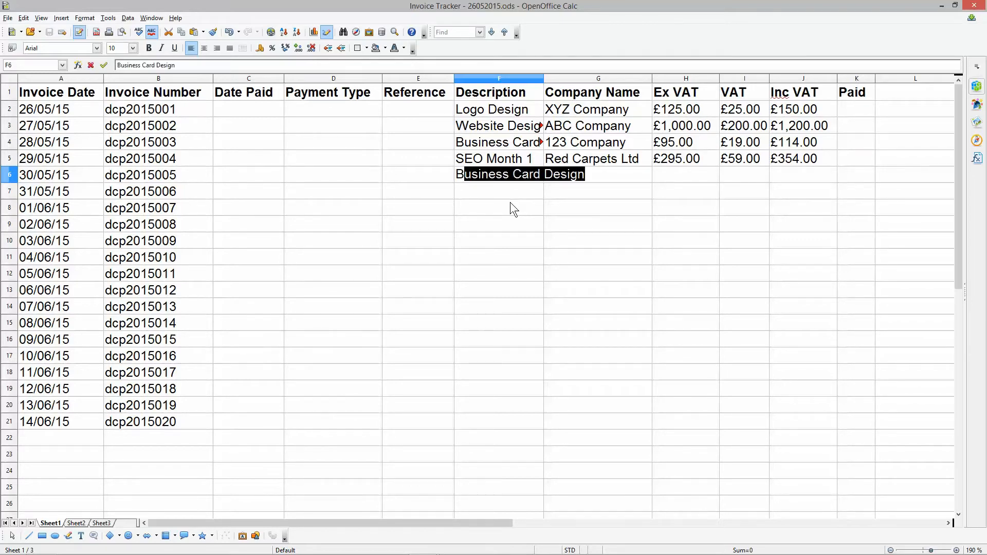
pyautogui.write('anner Design')
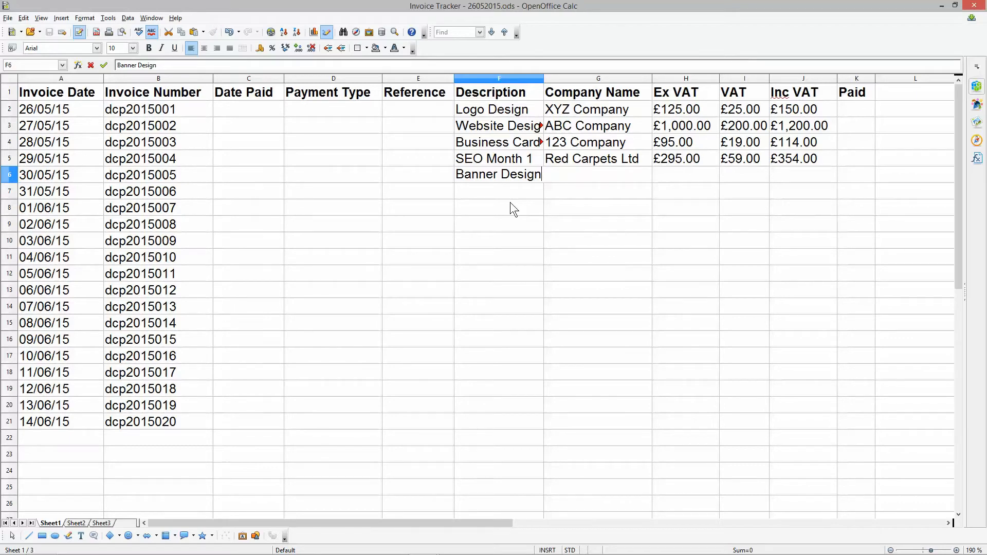
pyautogui.press('Return')
pyautogui.click(570, 174)
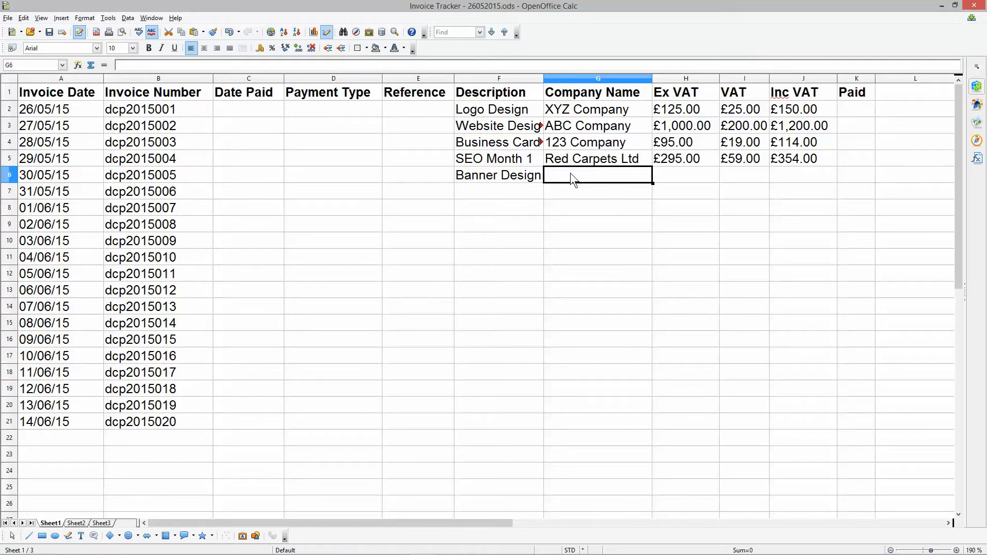
# - Extend the description in cell F6 to Banner Design – Gif Animation x 12
pyautogui.click(504, 177)
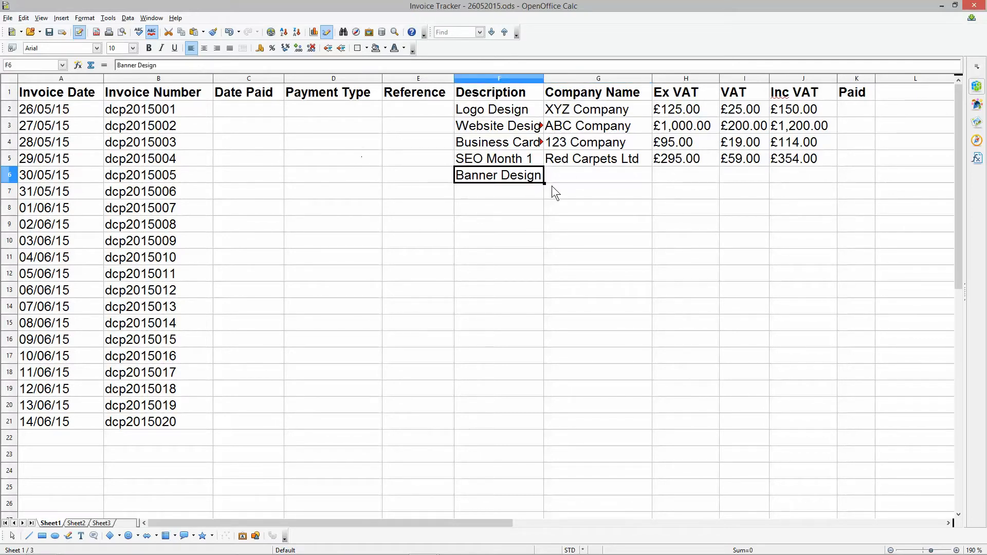
pyautogui.doubleClick(539, 176)
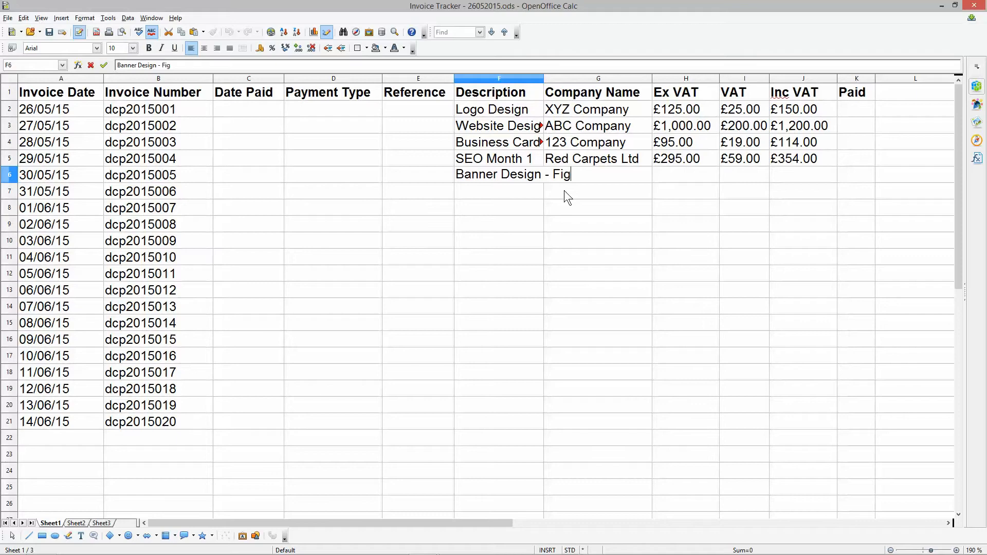
pyautogui.write('Gif Animation x 12')
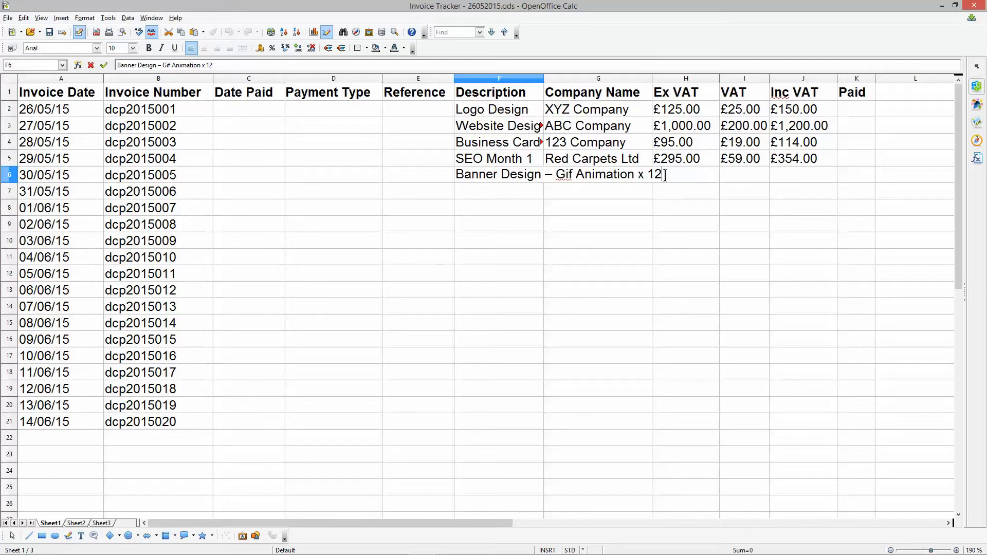
# - Finish the description in F6 and copy the company name 123 Company from G4 into G6
pyautogui.click(555, 180)
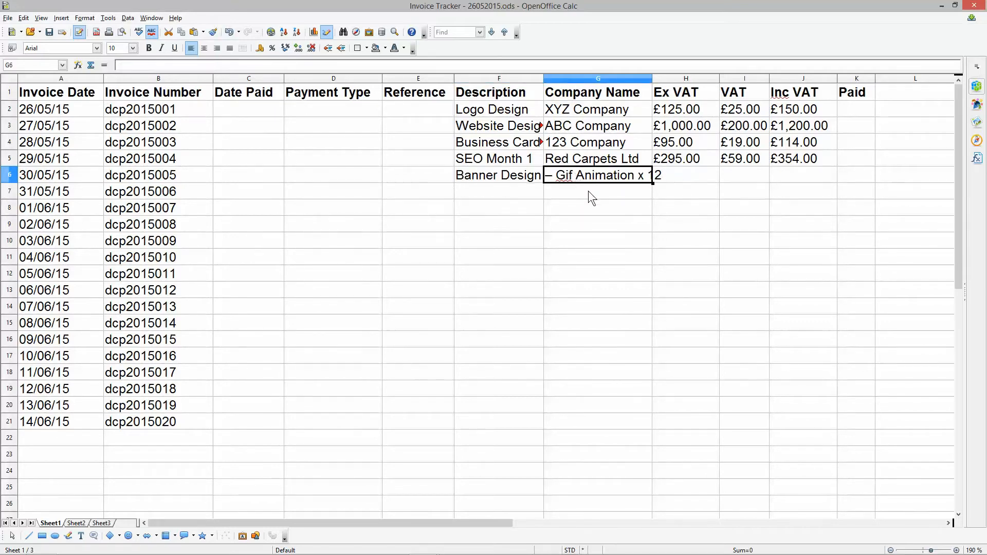
pyautogui.click(602, 148)
pyautogui.hotkey('ctrl', 'c')
pyautogui.click(581, 172)
pyautogui.hotkey('ctrl', 'v')
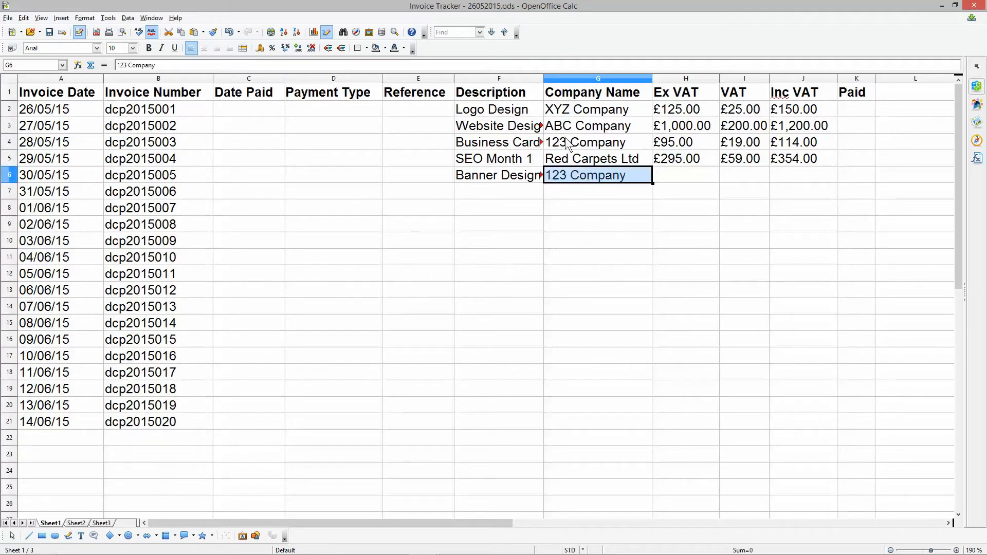
# - Enter 120 as the fifth invoice's Ex VAT amount in cell H6
pyautogui.click(668, 178)
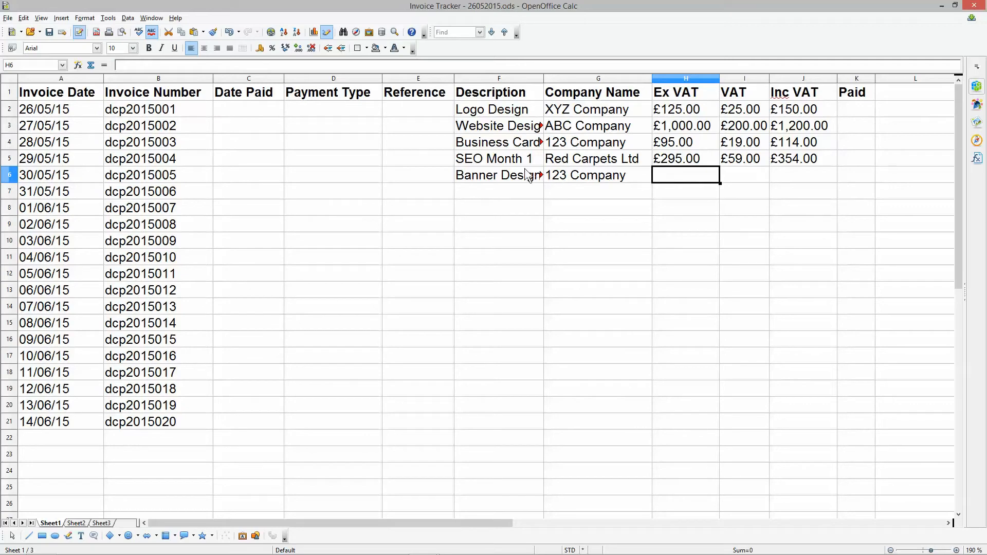
pyautogui.write('120')
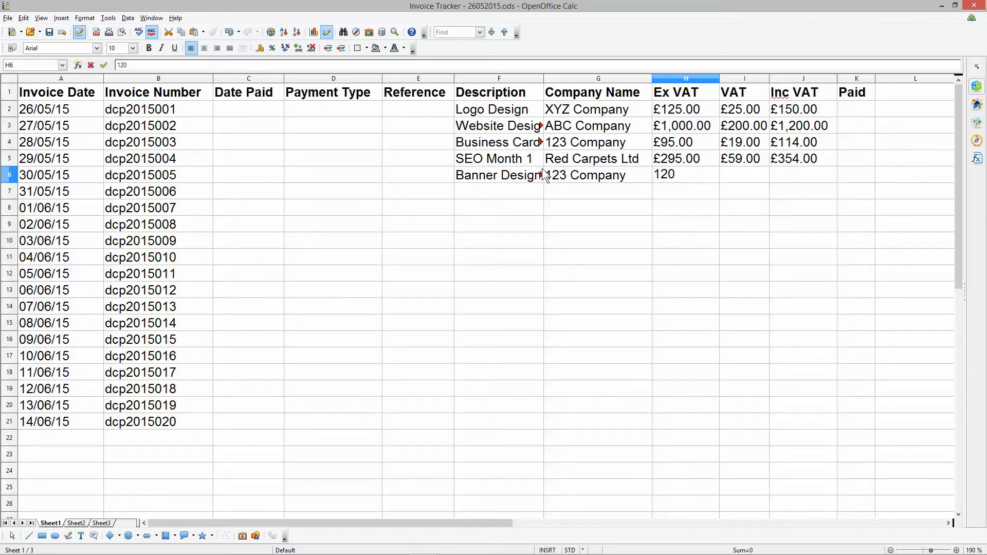
pyautogui.press('Tab')
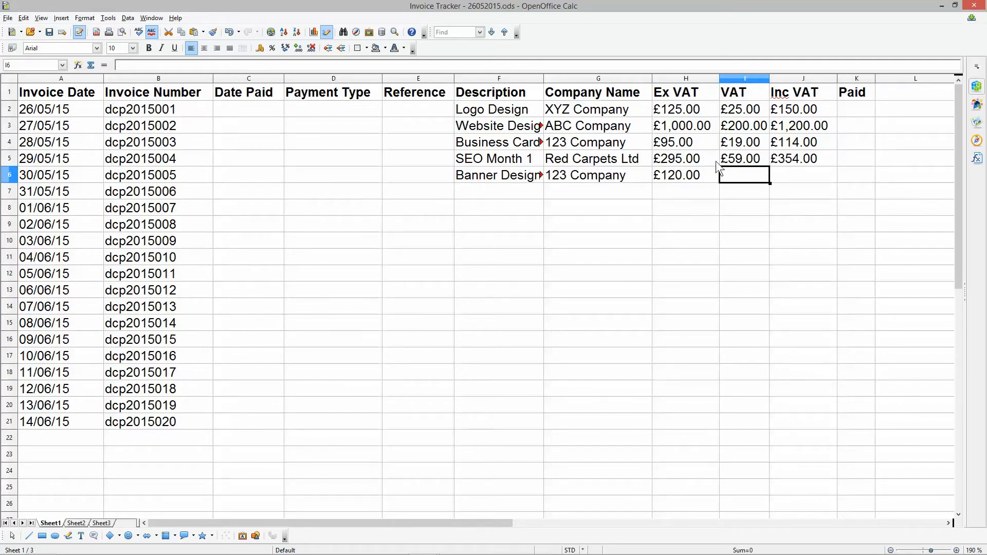
# - Copy the VAT and Inc VAT formulas from row 5 down to row 6 and save the spreadsheet
pyautogui.moveTo(730, 157); pyautogui.dragTo(796, 159)
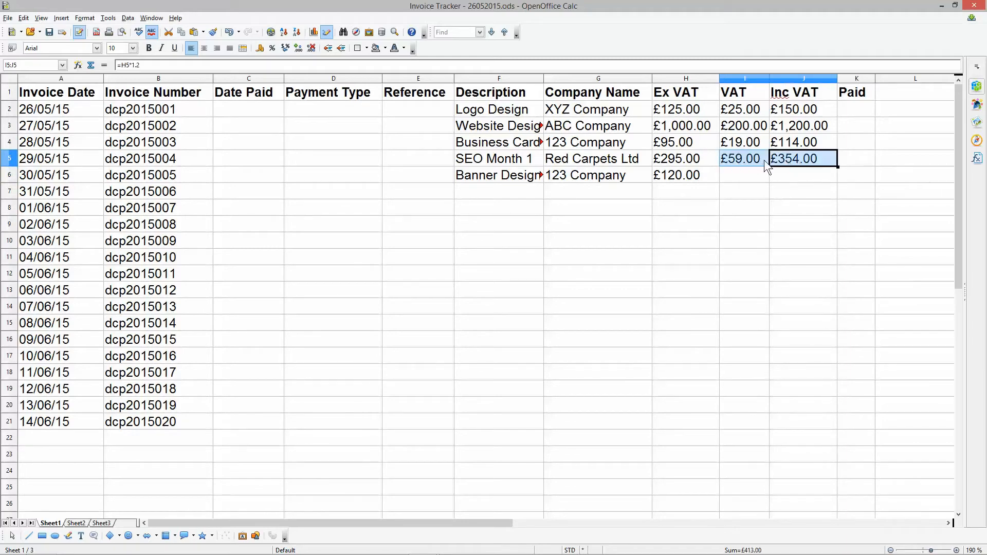
pyautogui.click(749, 172)
pyautogui.moveTo(743, 156); pyautogui.dragTo(792, 159)
pyautogui.click(23, 17)
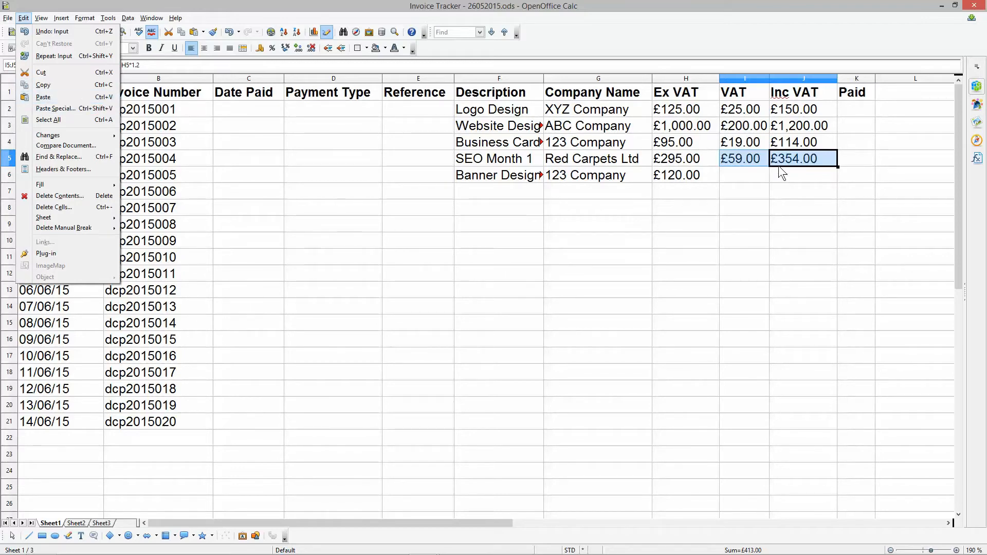
pyautogui.click(738, 178)
pyautogui.click(739, 175)
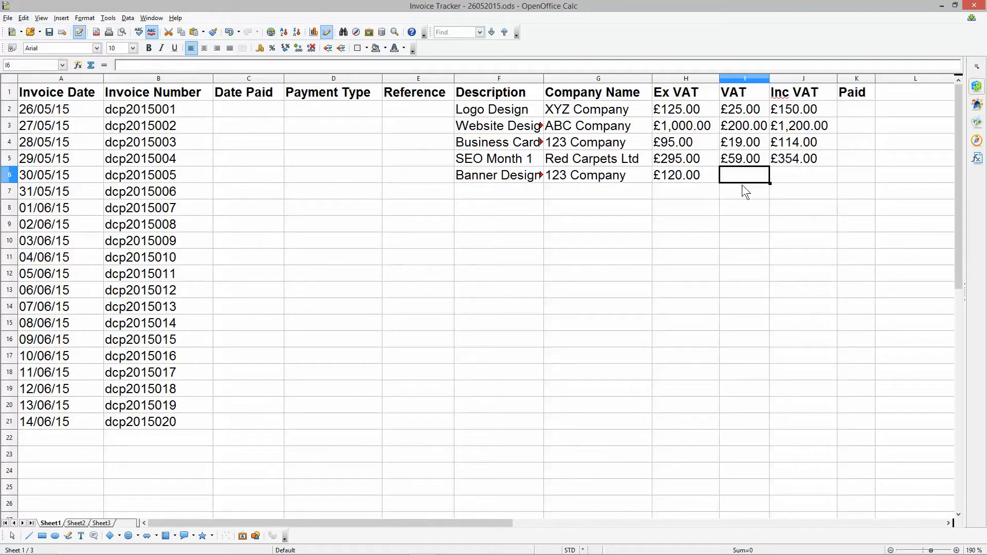
pyautogui.hotkey('ctrl', 'v')
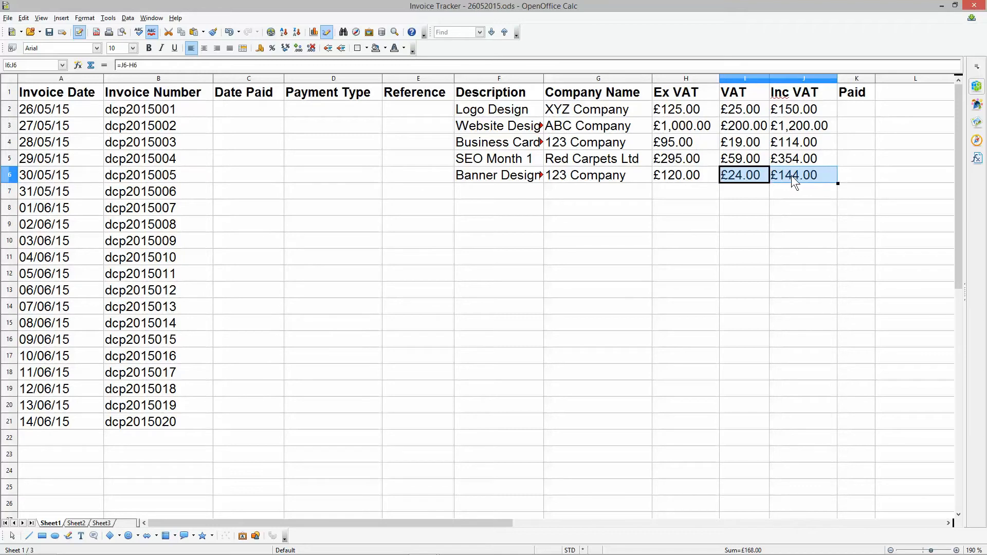
pyautogui.click(814, 187)
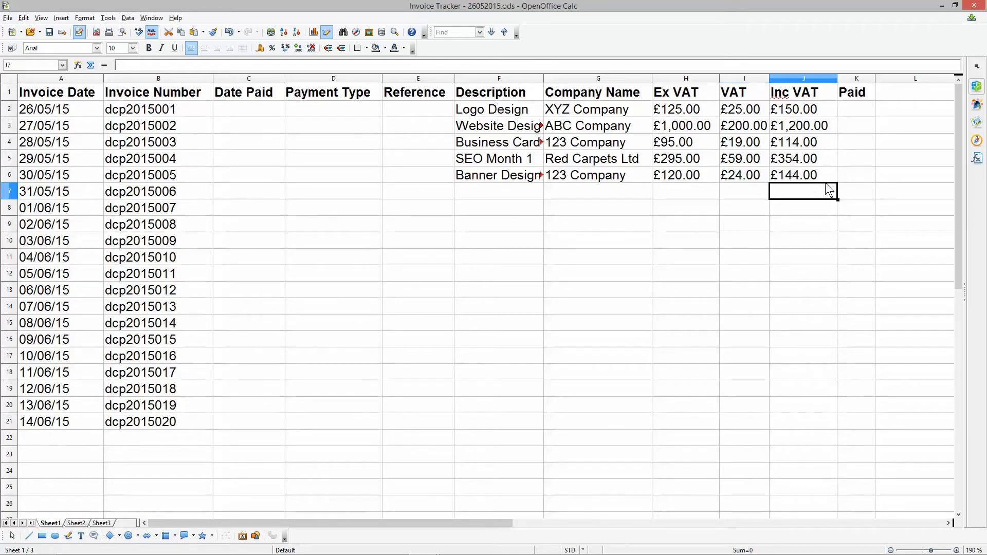
pyautogui.click(825, 179)
pyautogui.moveTo(837, 183)
pyautogui.mouseDown()
pyautogui.moveTo(834, 198)
pyautogui.moveTo(832, 179)
pyautogui.mouseUp()
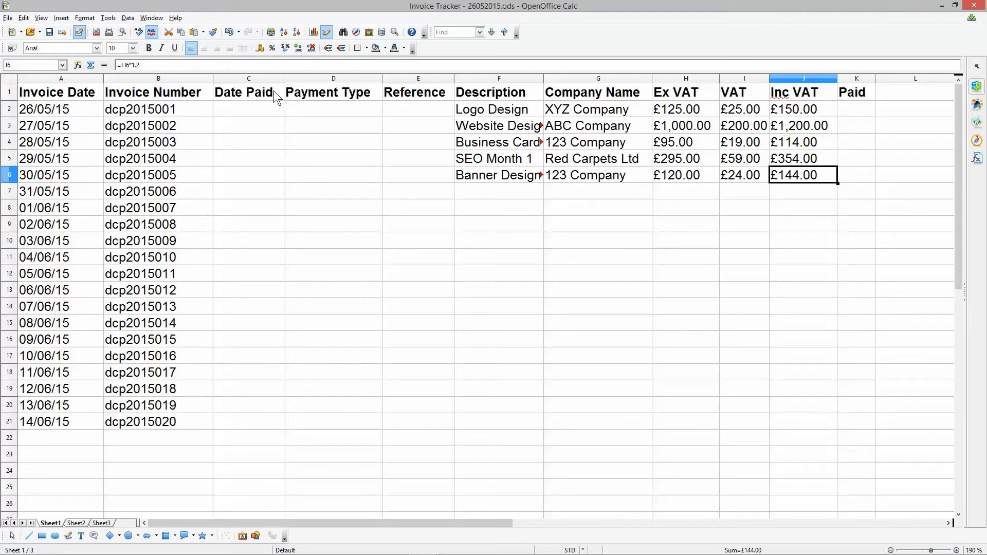
pyautogui.click(49, 32)
# - Duplicate the descriptions and company names from F2:G6 three times to fill rows 7 to 21
pyautogui.moveTo(487, 111); pyautogui.dragTo(588, 173)
pyautogui.hotkey('ctrl', 'c')
pyautogui.click(483, 189)
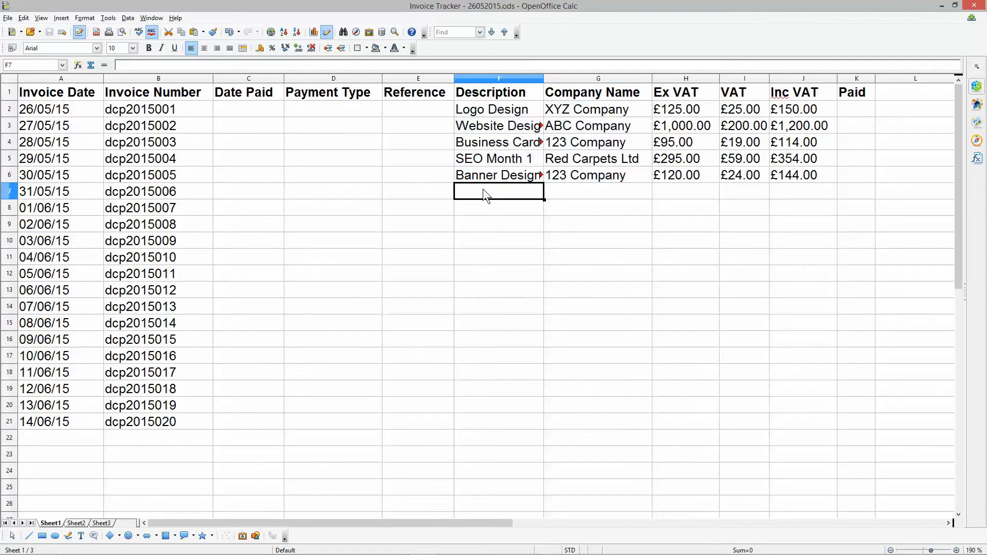
pyautogui.hotkey('ctrl', 'v')
pyautogui.click(485, 273)
pyautogui.hotkey('ctrl', 'v')
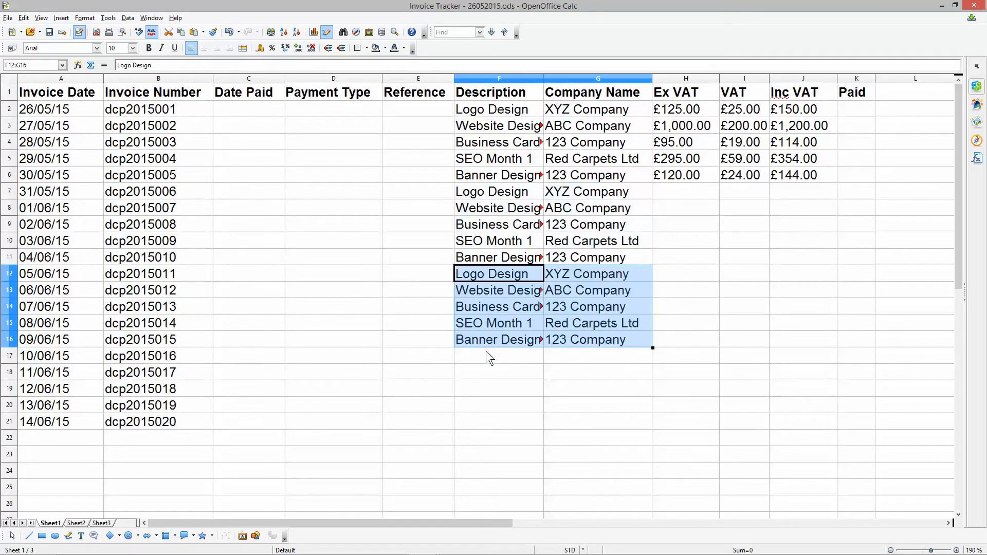
pyautogui.click(486, 355)
pyautogui.hotkey('ctrl', 'v')
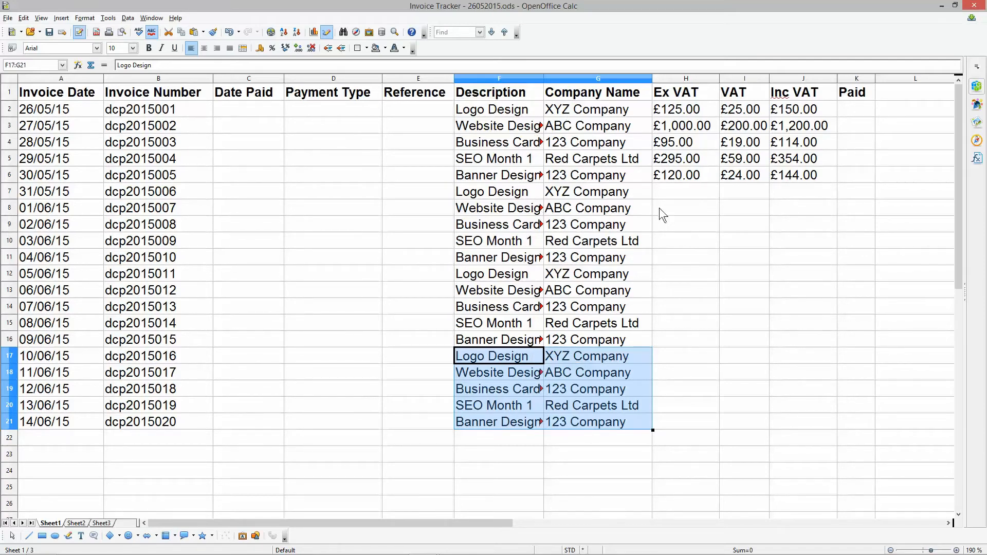
# - Enter the Ex VAT amounts 145, 35, 45, 895 and 1095 in cells H7 to H11
pyautogui.click(670, 174)
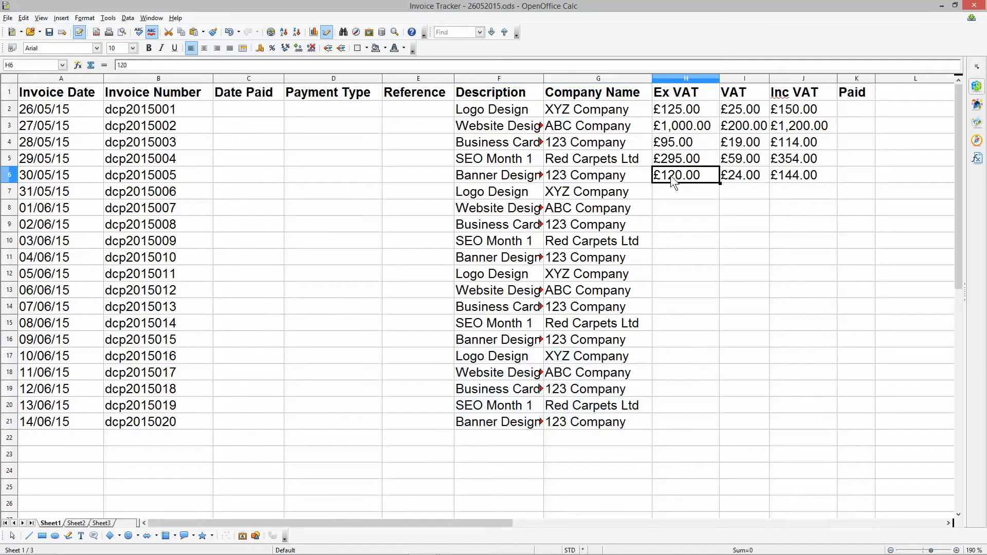
pyautogui.click(699, 187)
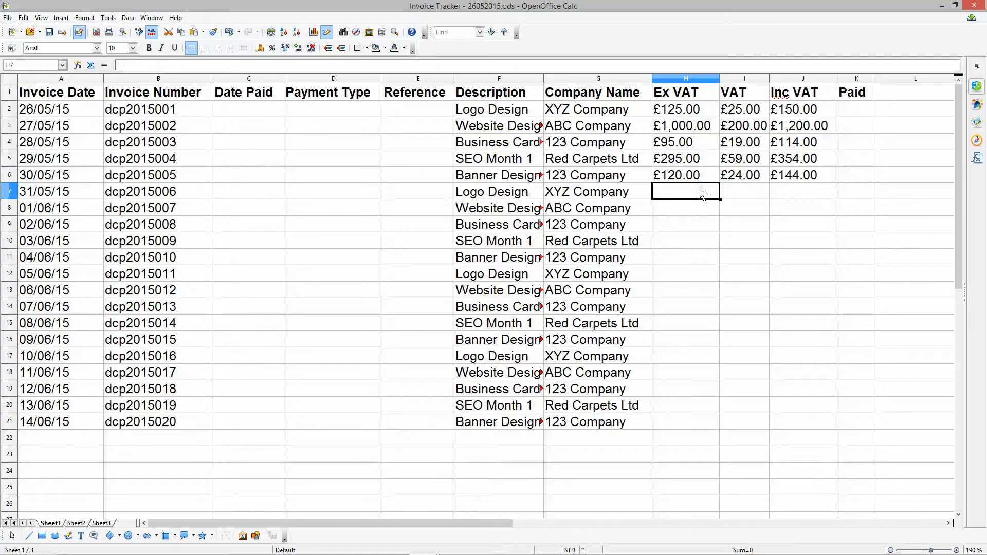
pyautogui.write('145')
pyautogui.click(688, 208)
pyautogui.write('35')
pyautogui.click(686, 219)
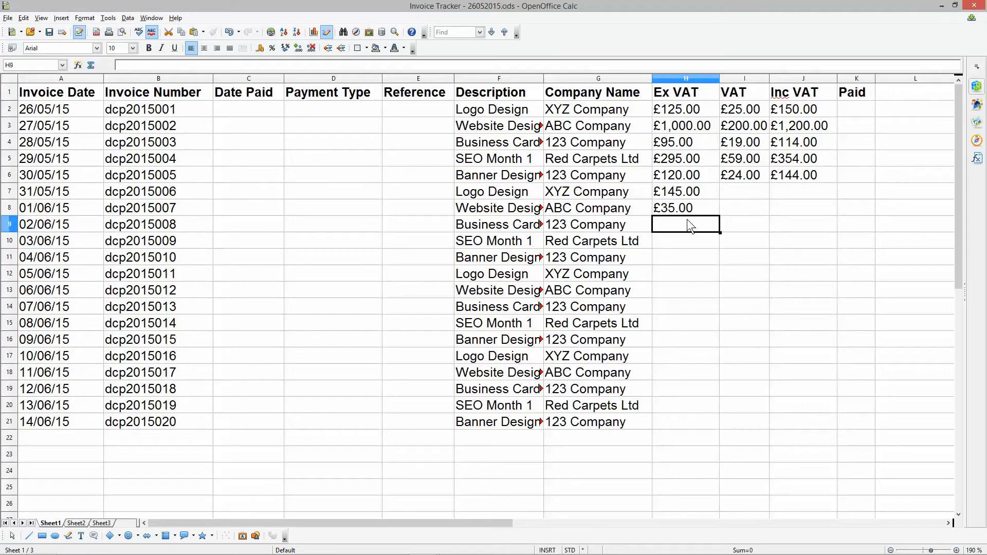
pyautogui.write('45')
pyautogui.click(671, 240)
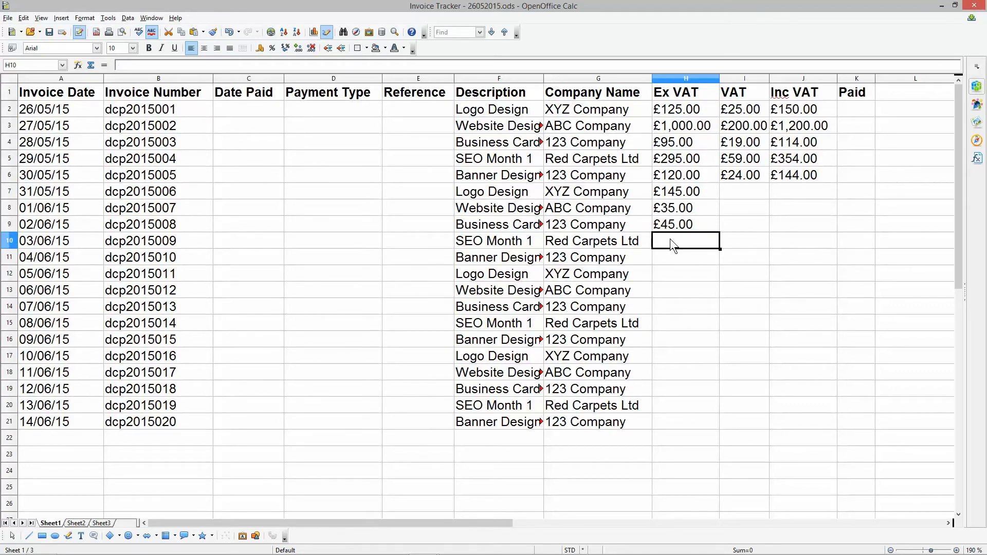
pyautogui.write('896')
pyautogui.click(674, 255)
pyautogui.click(683, 242)
pyautogui.write('895')
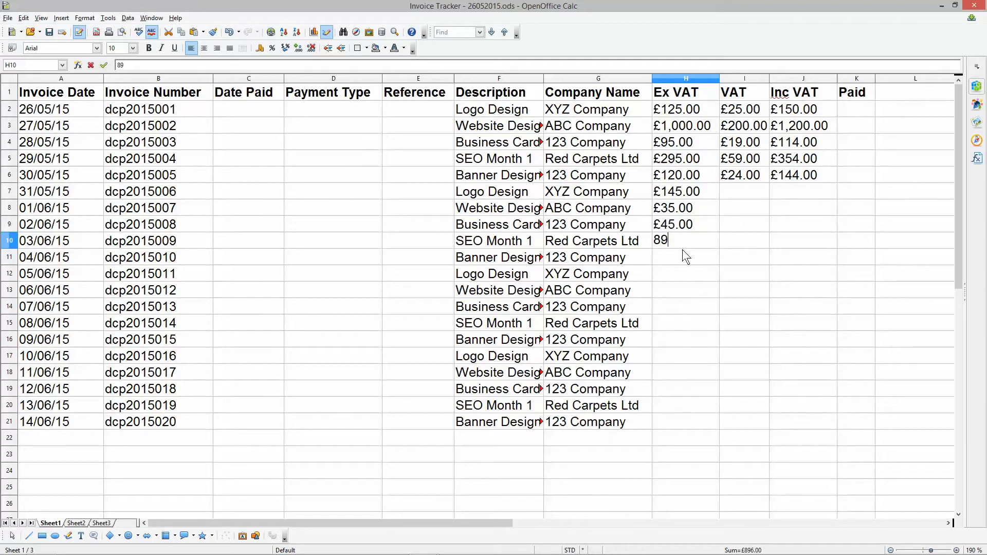
pyautogui.click(681, 252)
pyautogui.write('10')
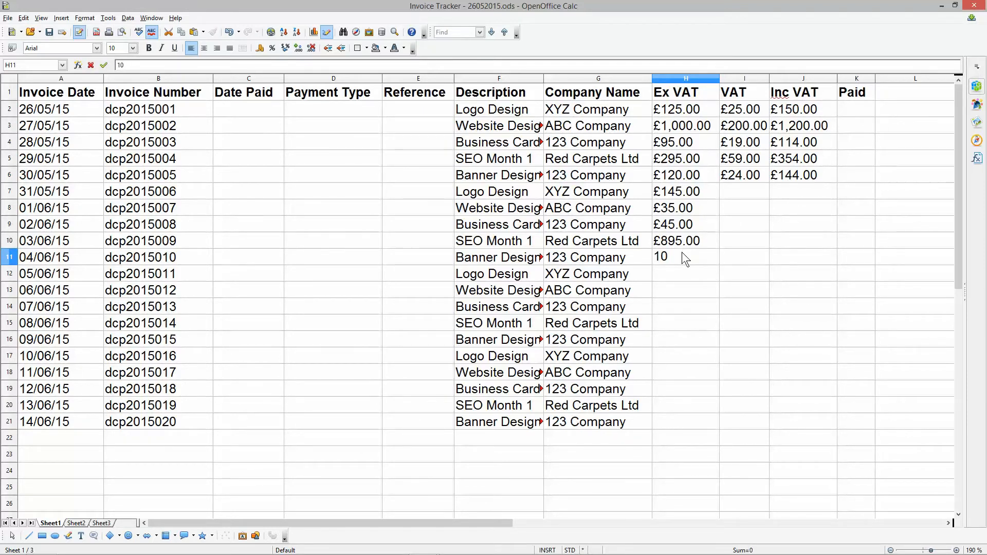
pyautogui.write('95')
# - Enter the Ex VAT amounts 25, 45, 85, 45 and 65 in cells H12 to H16
pyautogui.click(679, 272)
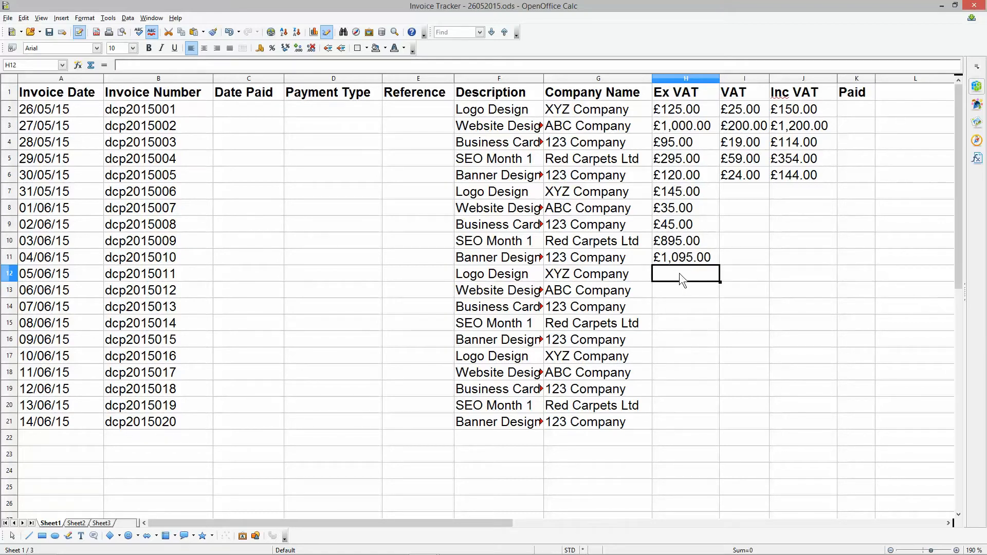
pyautogui.write('25')
pyautogui.click(677, 290)
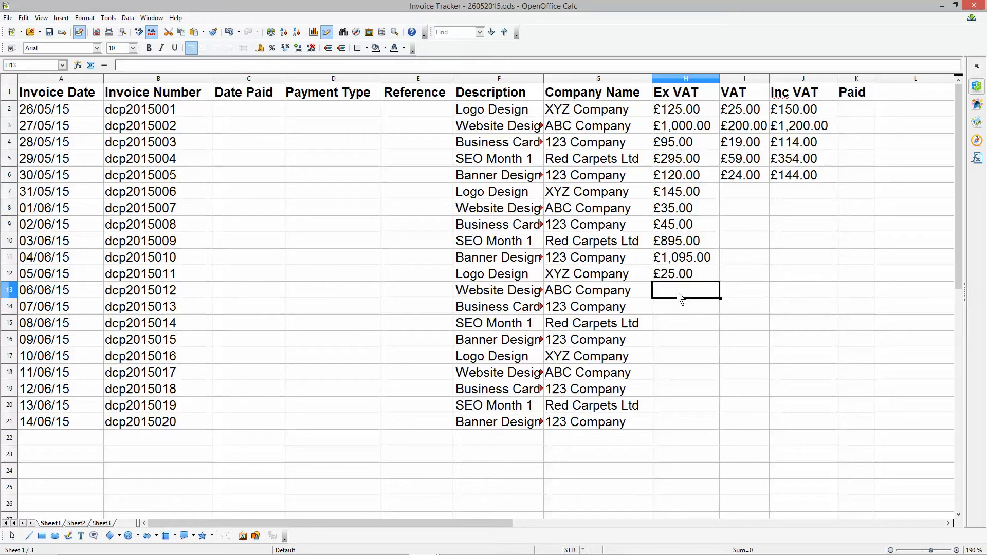
pyautogui.write('45')
pyautogui.click(680, 302)
pyautogui.write('85')
pyautogui.click(680, 315)
pyautogui.write('45')
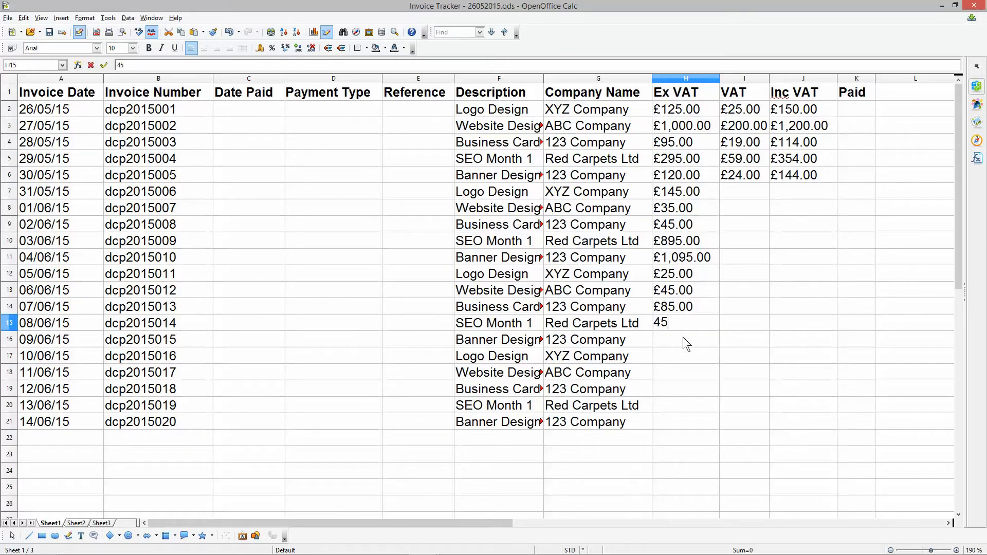
pyautogui.click(683, 337)
pyautogui.write('65')
# - Enter the Ex VAT amounts 895, 125, 255, 245 and 350 in cells H17 to H21
pyautogui.click(686, 351)
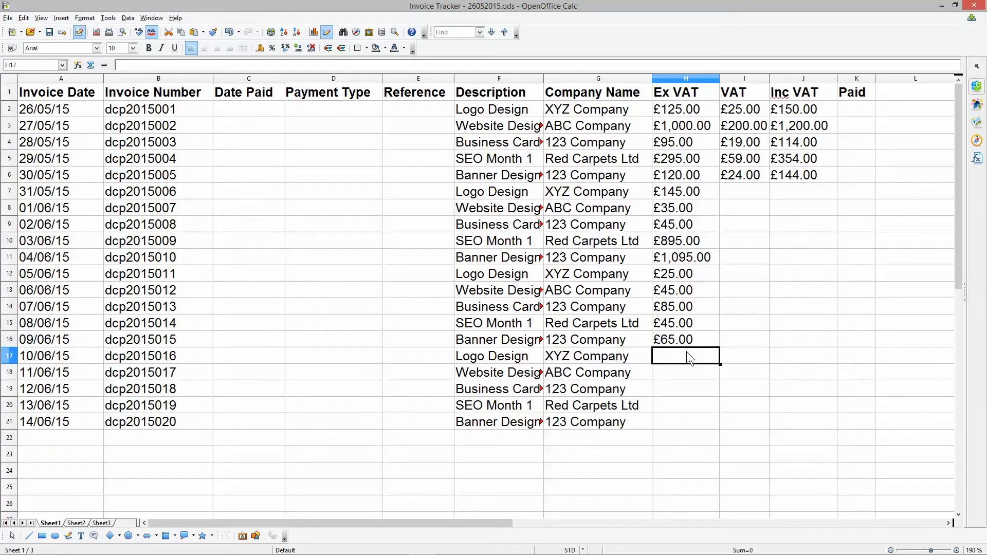
pyautogui.write('895')
pyautogui.click(686, 369)
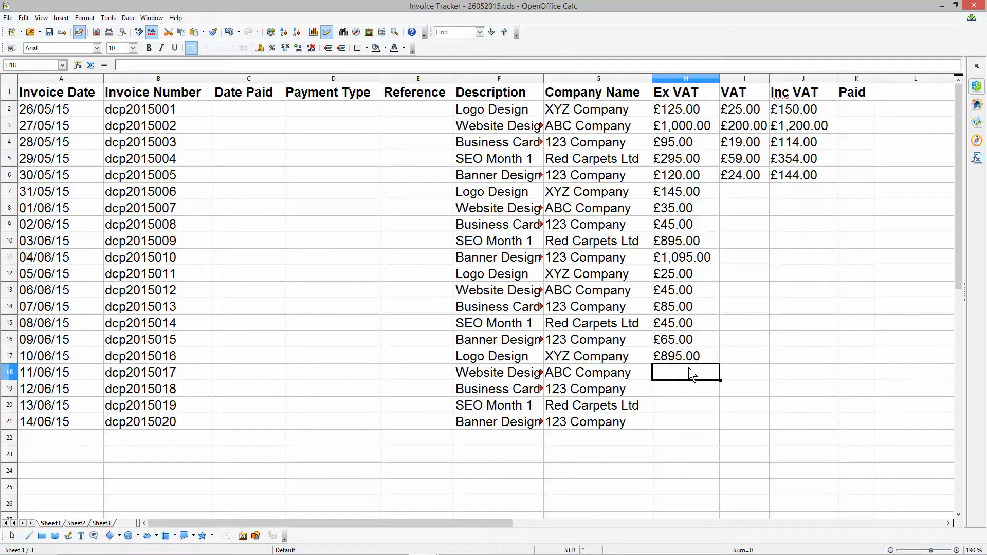
pyautogui.write('125')
pyautogui.click(692, 389)
pyautogui.write('255')
pyautogui.click(699, 405)
pyautogui.write('245')
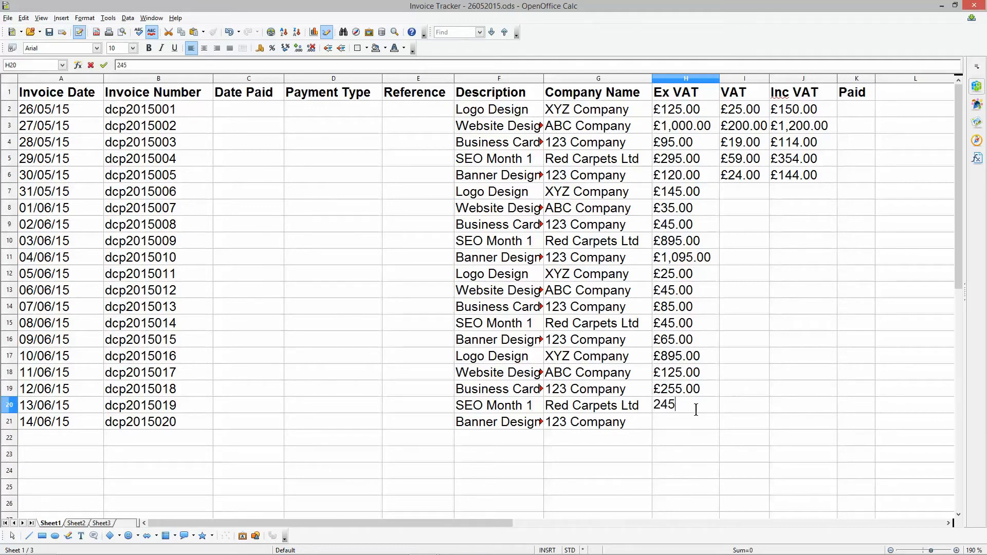
pyautogui.click(697, 424)
pyautogui.write('354')
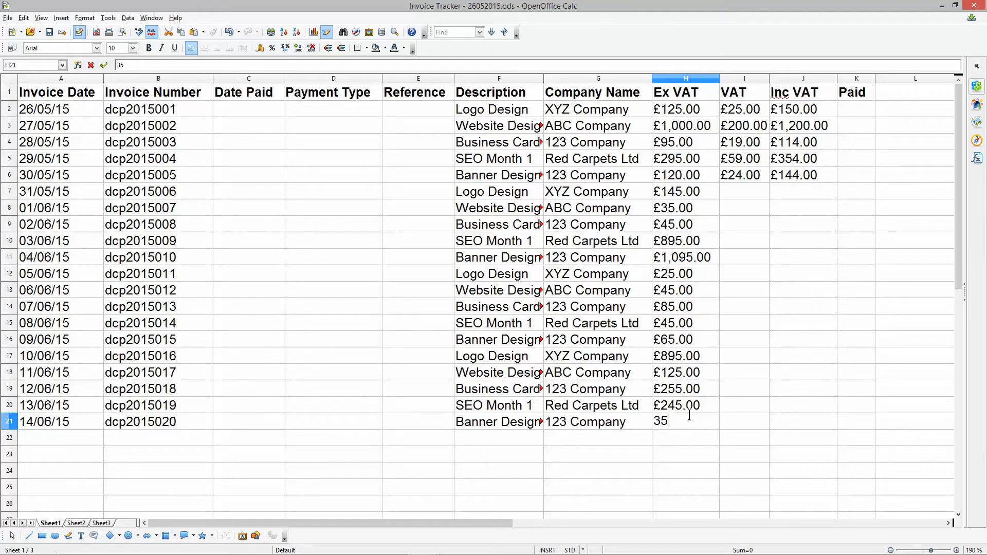
pyautogui.press('Return')
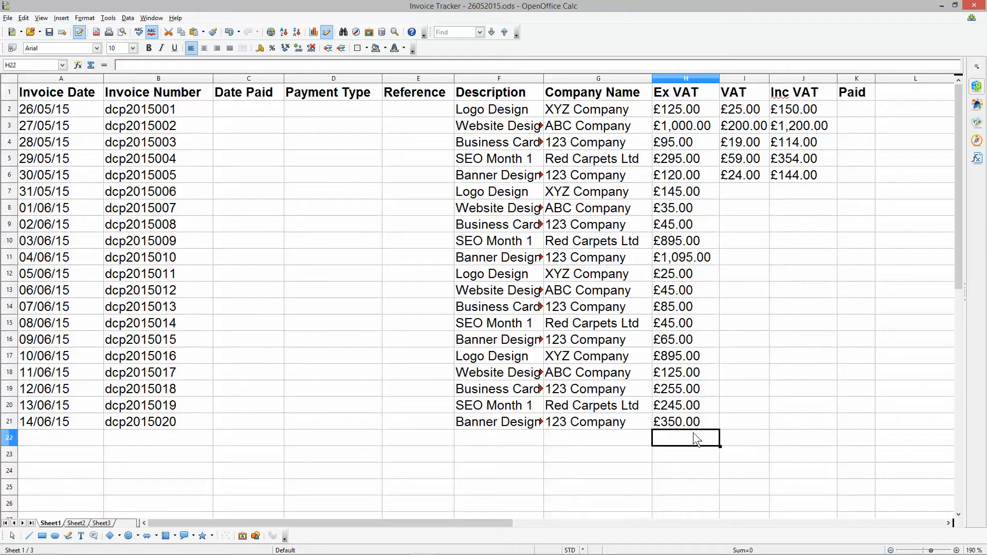
pyautogui.moveTo(677, 422); pyautogui.dragTo(692, 115)
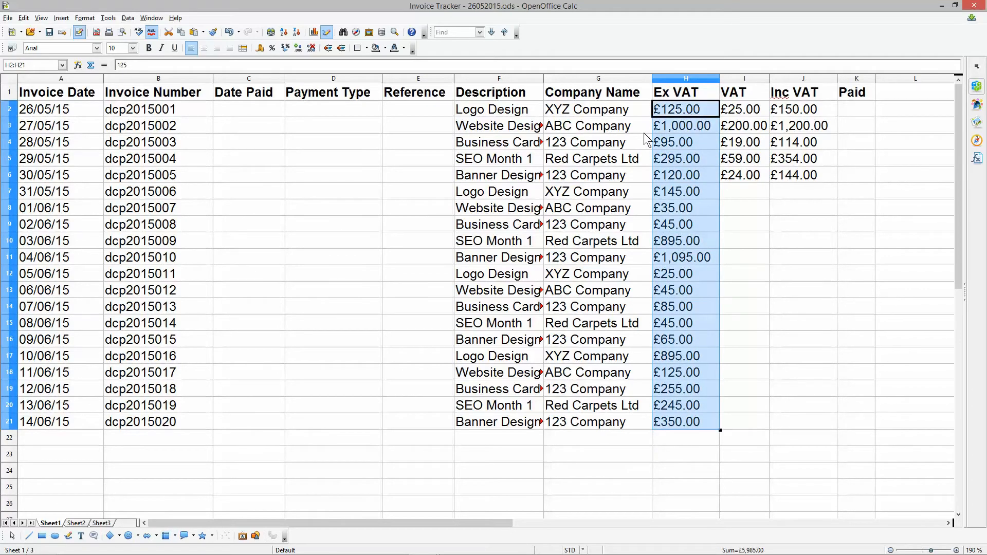
pyautogui.moveTo(578, 116); pyautogui.dragTo(483, 423)
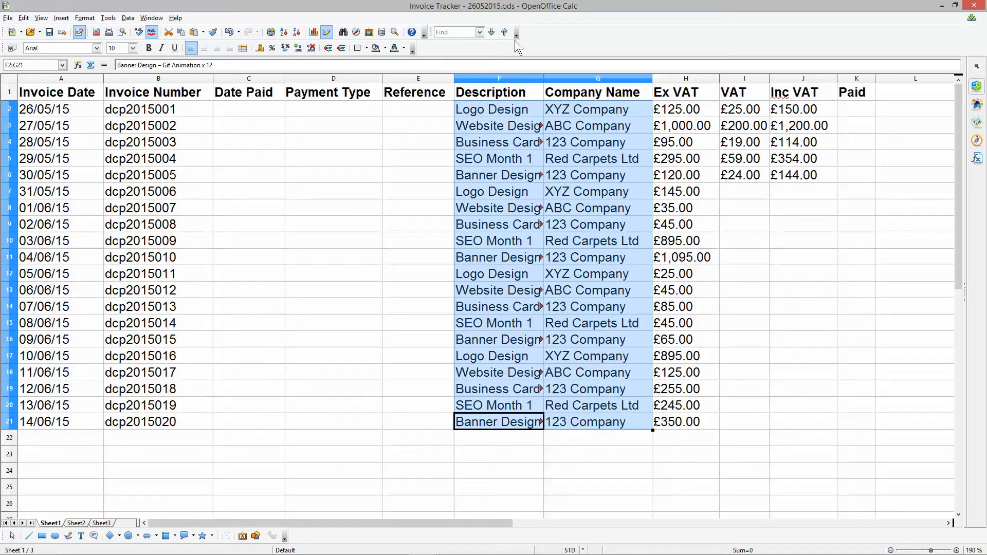
pyautogui.click(494, 113)
pyautogui.moveTo(506, 193); pyautogui.dragTo(680, 421)
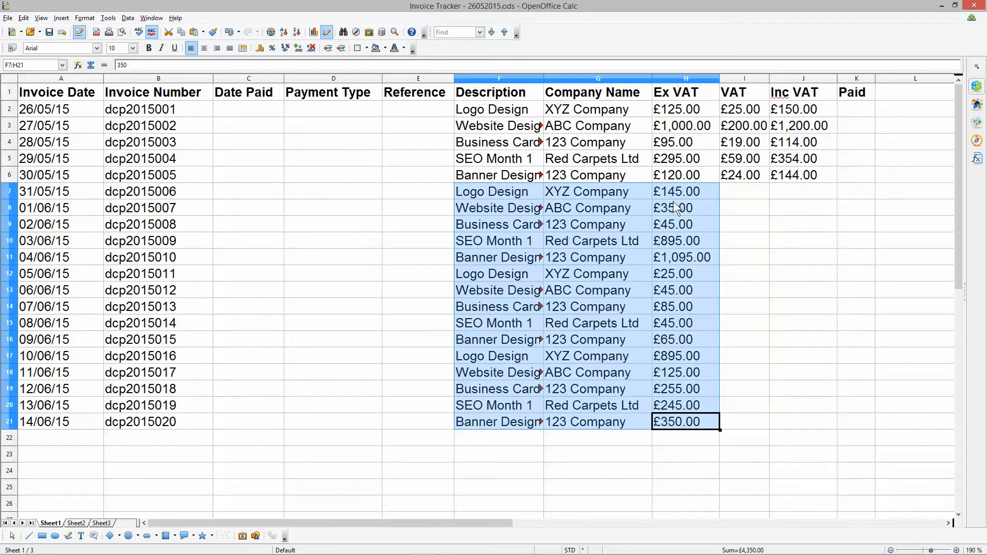
pyautogui.click(686, 193)
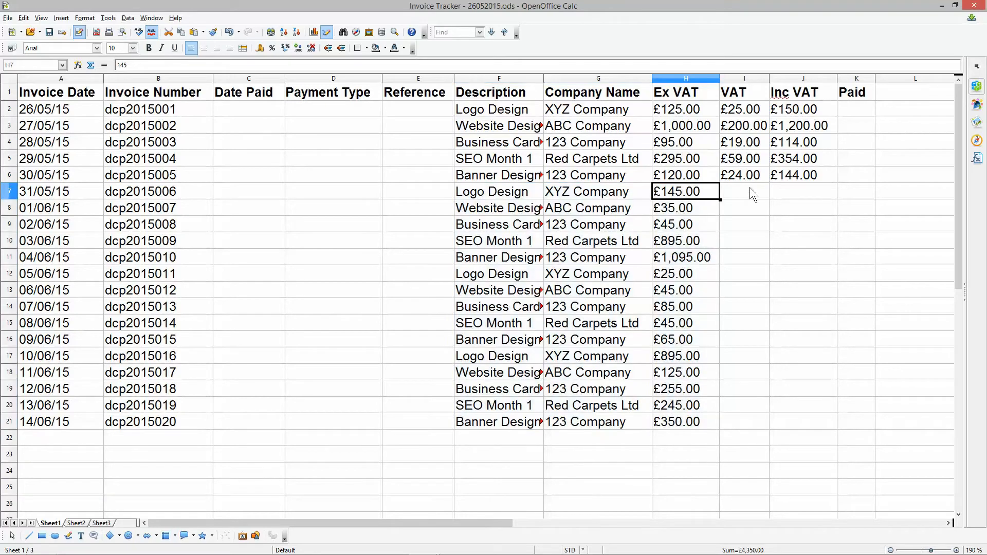
# - Fill the VAT and Inc VAT formulas from I6:J6 down through row 21 and check them in row 7
pyautogui.click(738, 177)
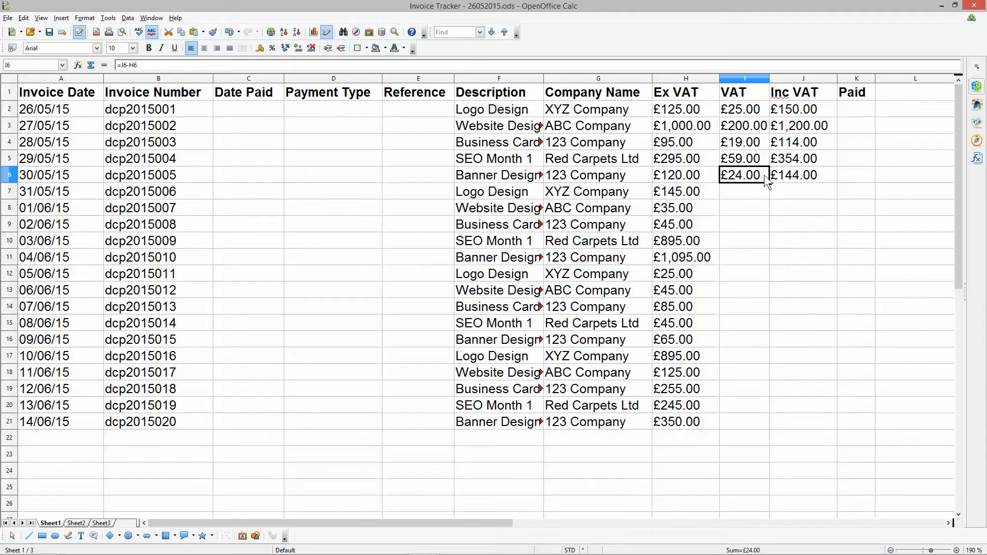
pyautogui.keyDown('shift'); pyautogui.click(786, 180); pyautogui.keyUp('shift')
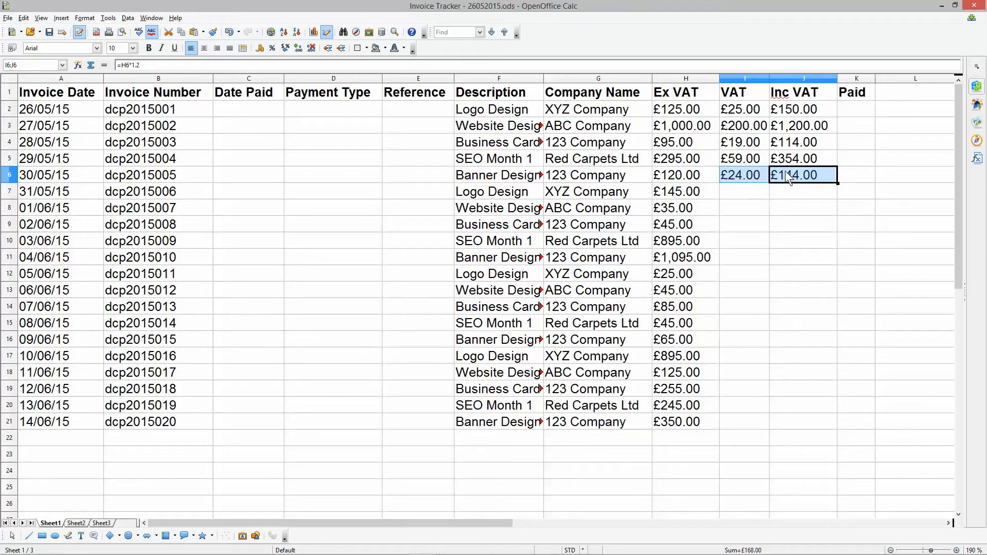
pyautogui.moveTo(738, 193); pyautogui.dragTo(791, 424)
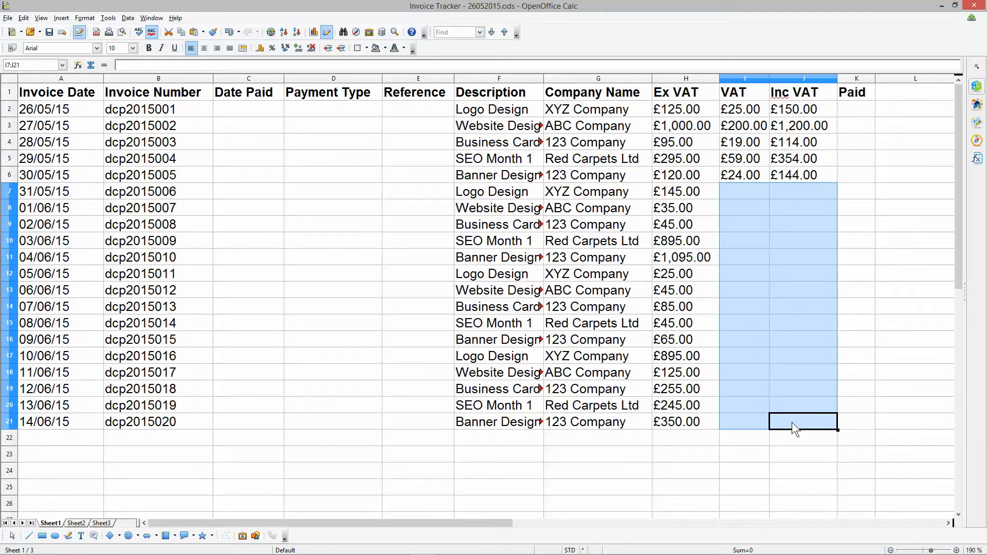
pyautogui.hotkey('ctrl', 'd')
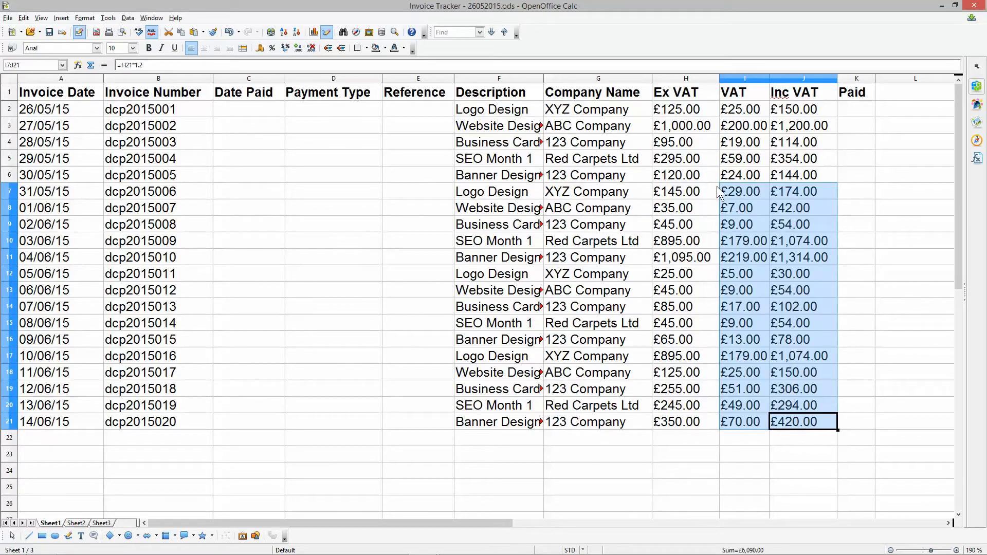
pyautogui.click(685, 197)
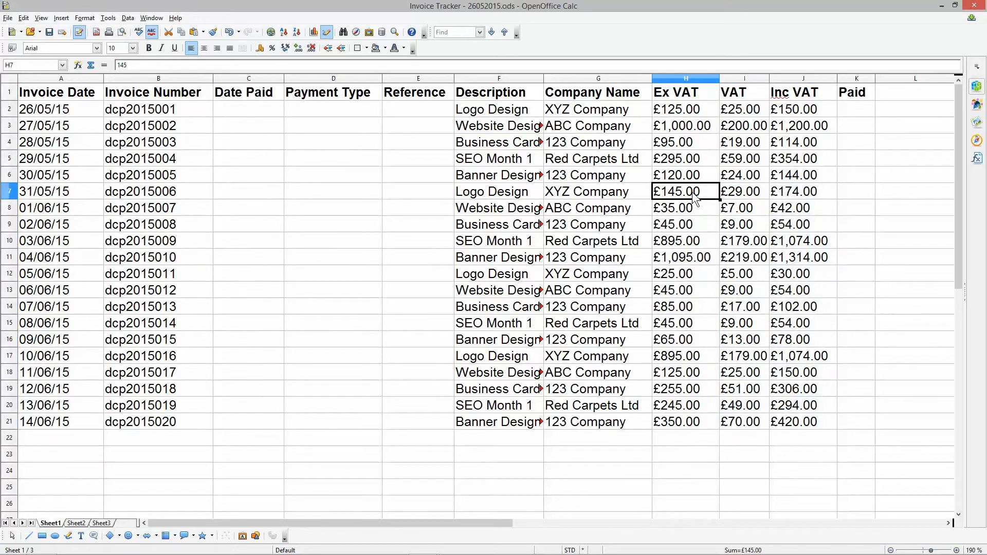
pyautogui.click(744, 199)
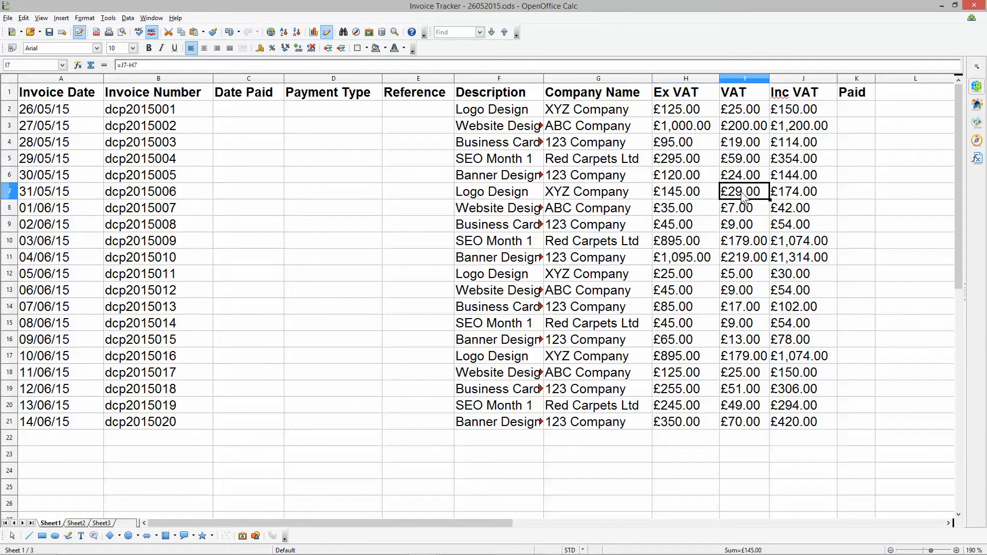
pyautogui.click(790, 197)
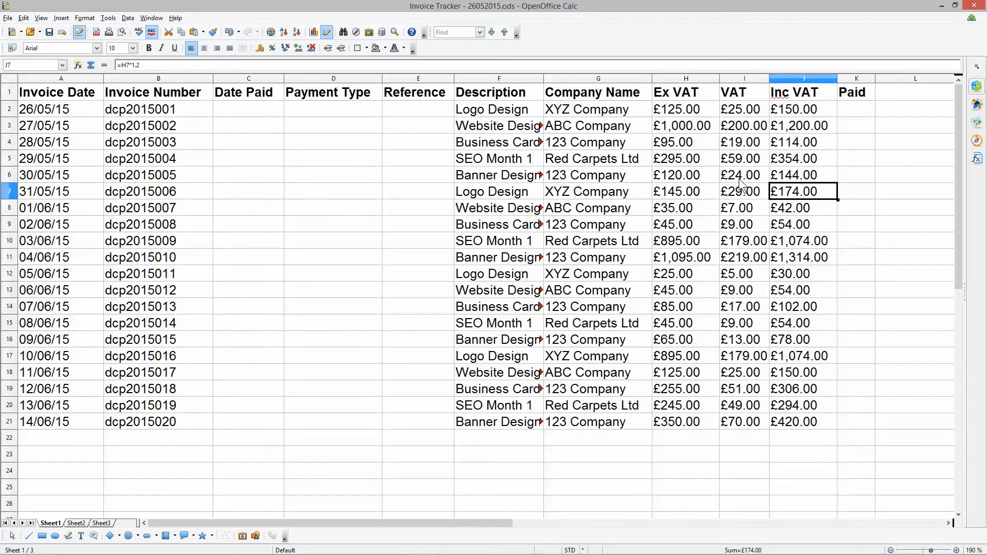
pyautogui.click(741, 191)
pyautogui.click(775, 194)
# - Fit the Paid column's width to its content and save the spreadsheet
pyautogui.moveTo(245, 112); pyautogui.dragTo(424, 428)
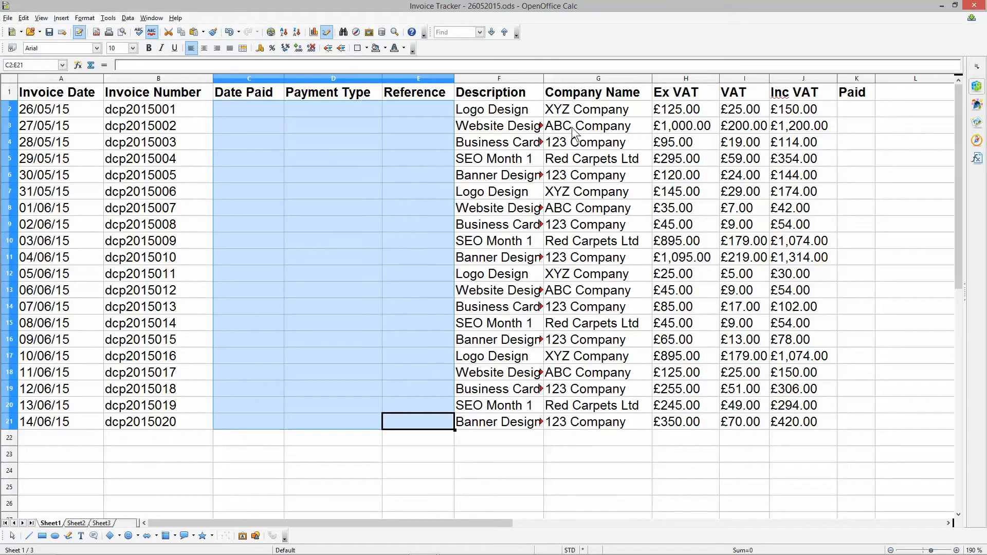
pyautogui.doubleClick(874, 78)
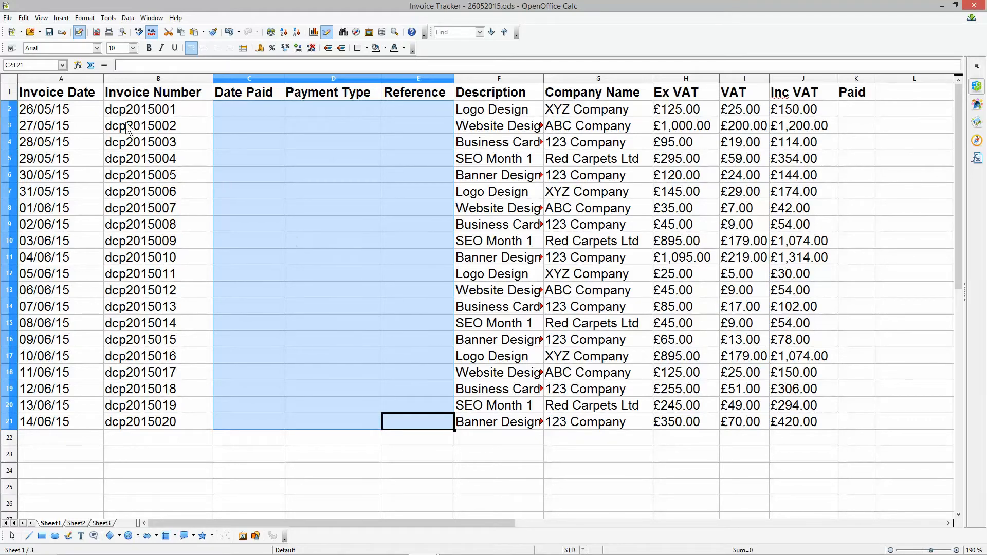
pyautogui.click(34, 109)
pyautogui.moveTo(34, 109); pyautogui.dragTo(802, 110)
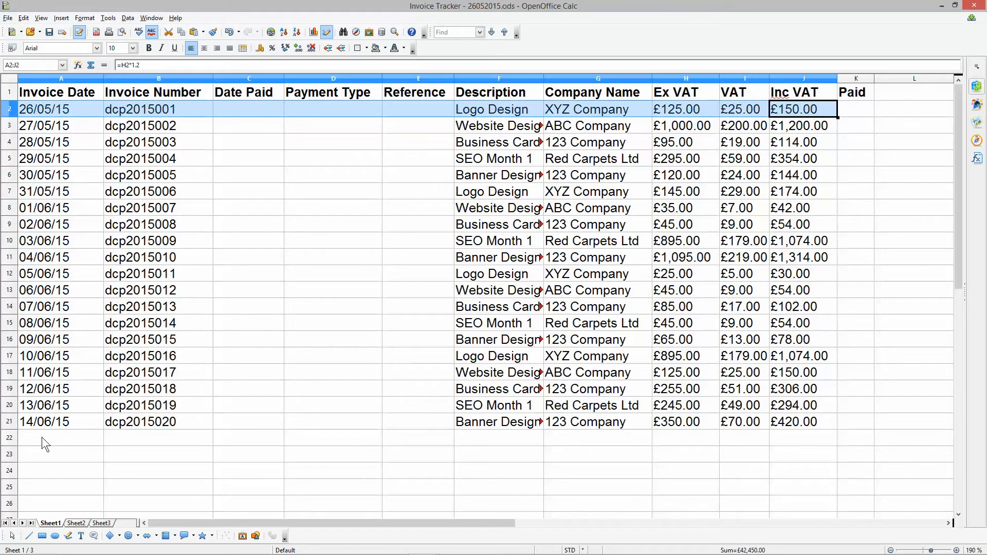
pyautogui.click(42, 110)
pyautogui.click(50, 33)
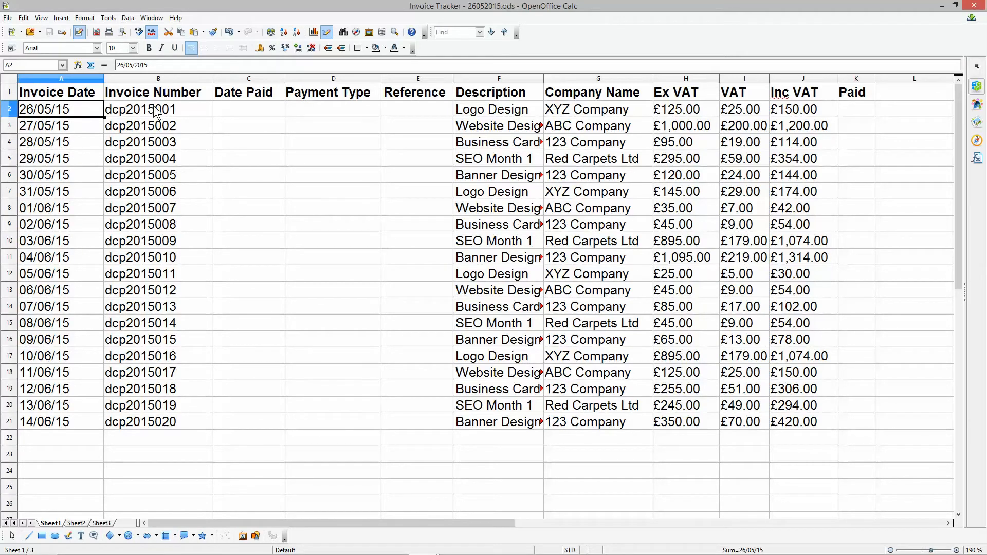
# - Enter the reference "logo design - dcp2015001" in E2 and fit the Reference column's width to it
pyautogui.click(297, 109)
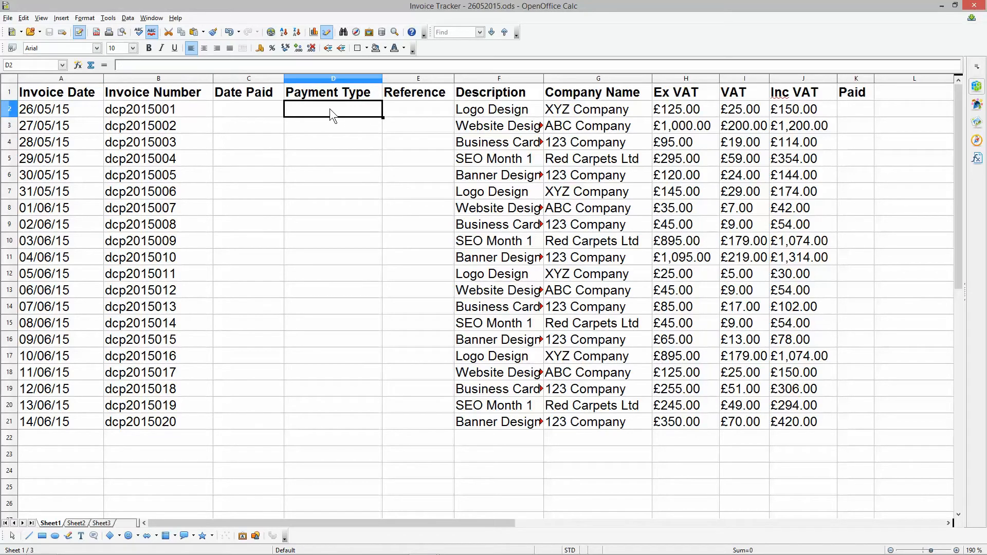
pyautogui.click(406, 110)
pyautogui.moveTo(454, 78); pyautogui.dragTo(485, 78)
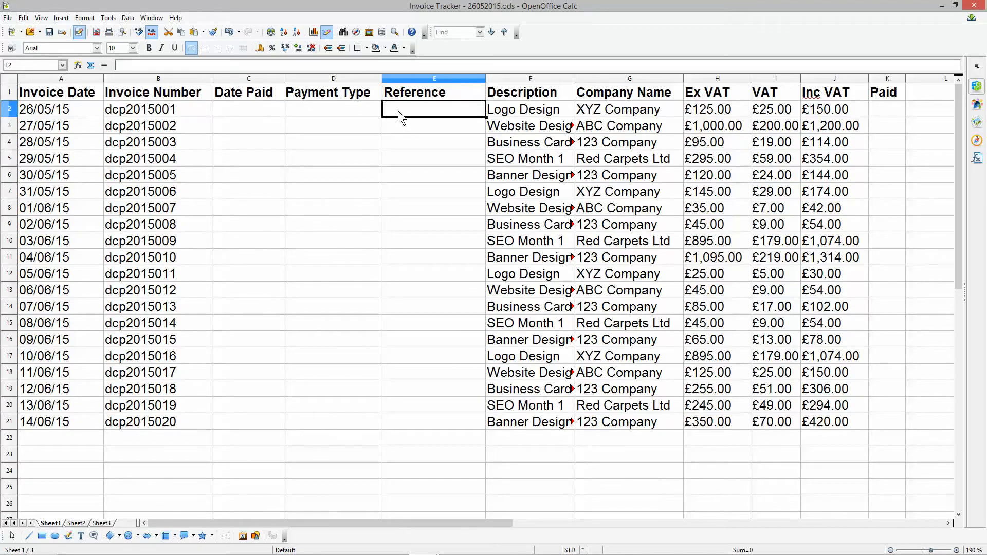
pyautogui.write('logo design - dcp2015001')
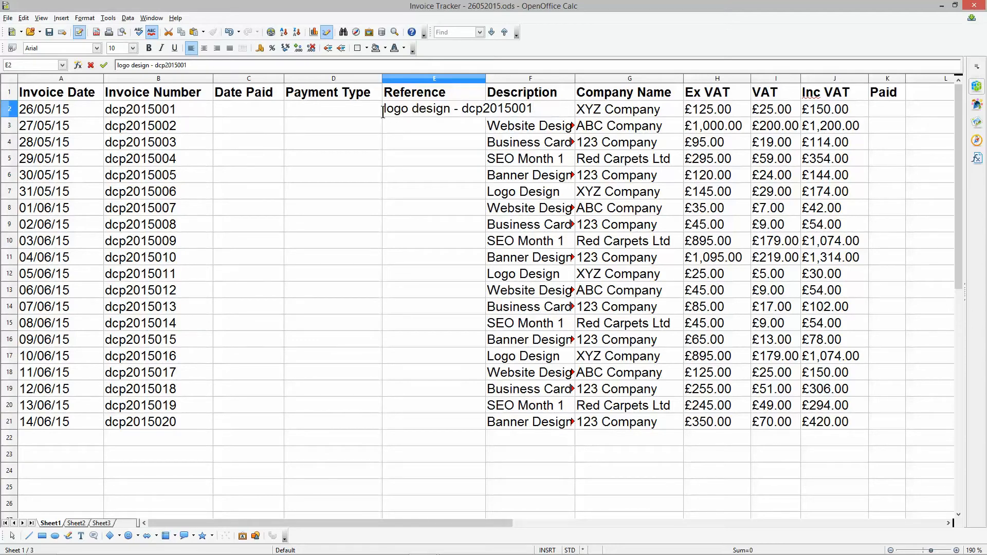
pyautogui.moveTo(384, 108); pyautogui.dragTo(536, 106)
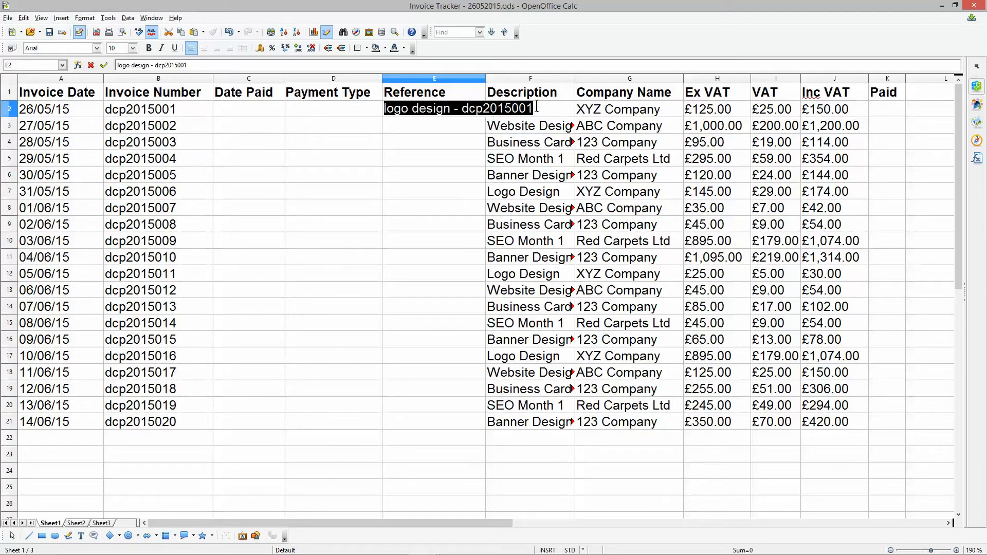
pyautogui.click(445, 127)
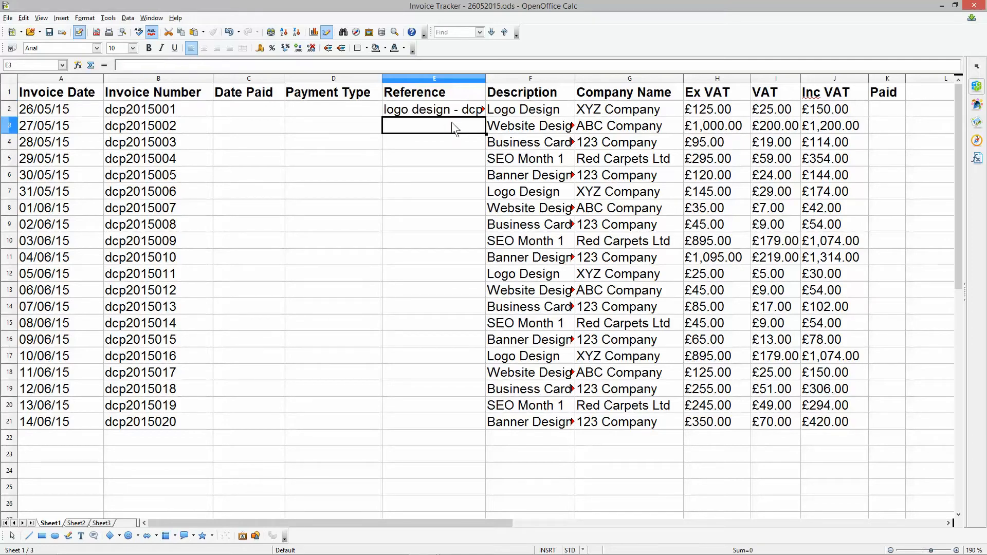
pyautogui.doubleClick(485, 78)
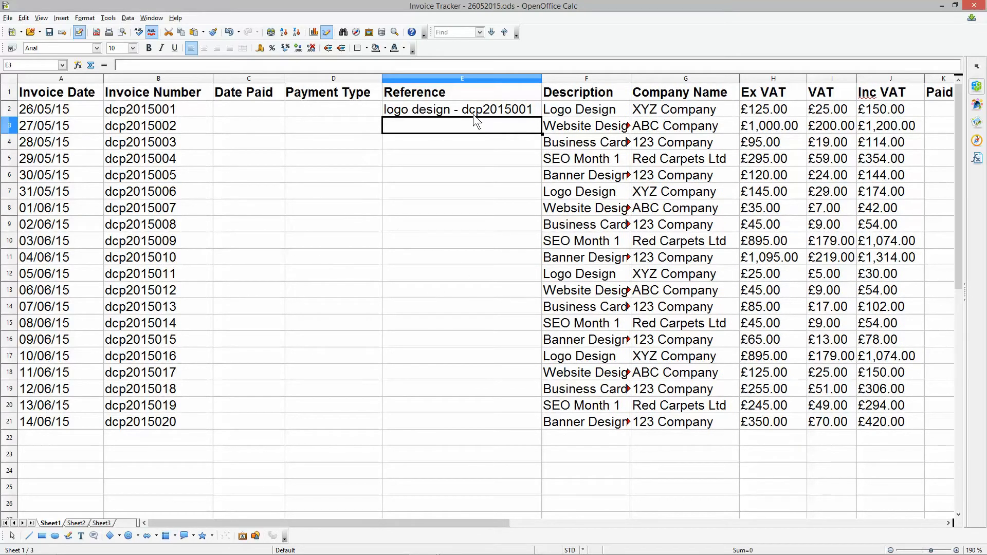
# - Review the first invoice's reference, invoice number, company name and total in row 2, and the invoice dates below it
pyautogui.click(406, 111)
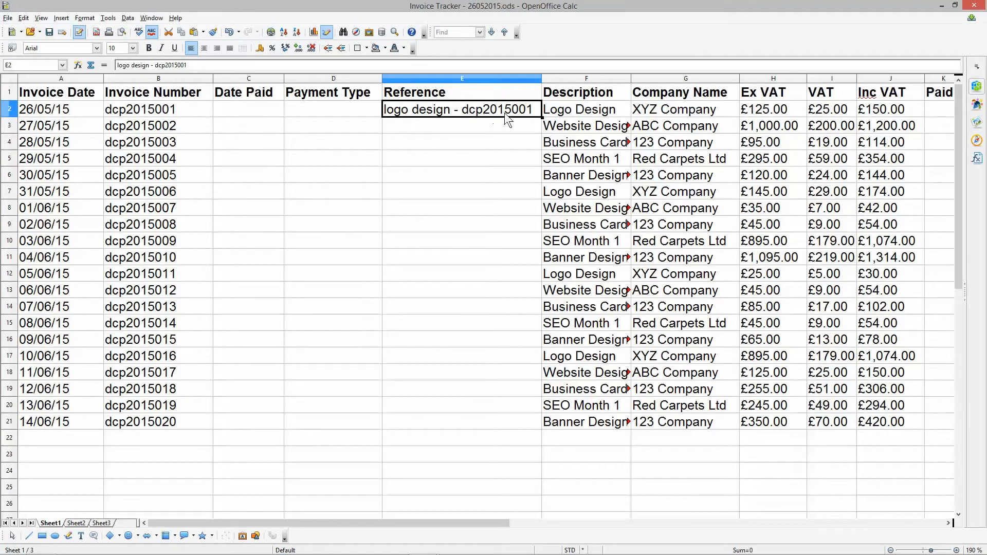
pyautogui.click(143, 112)
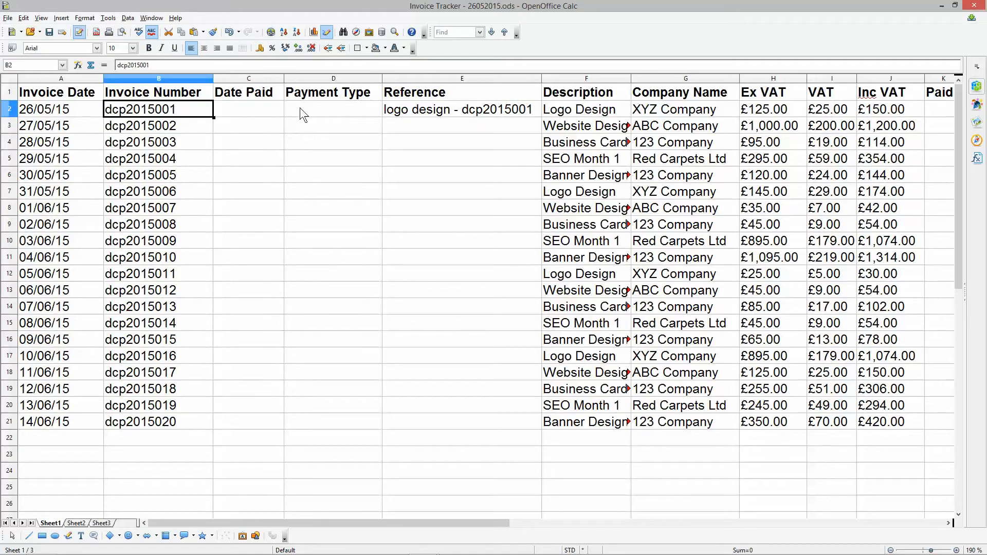
pyautogui.click(694, 110)
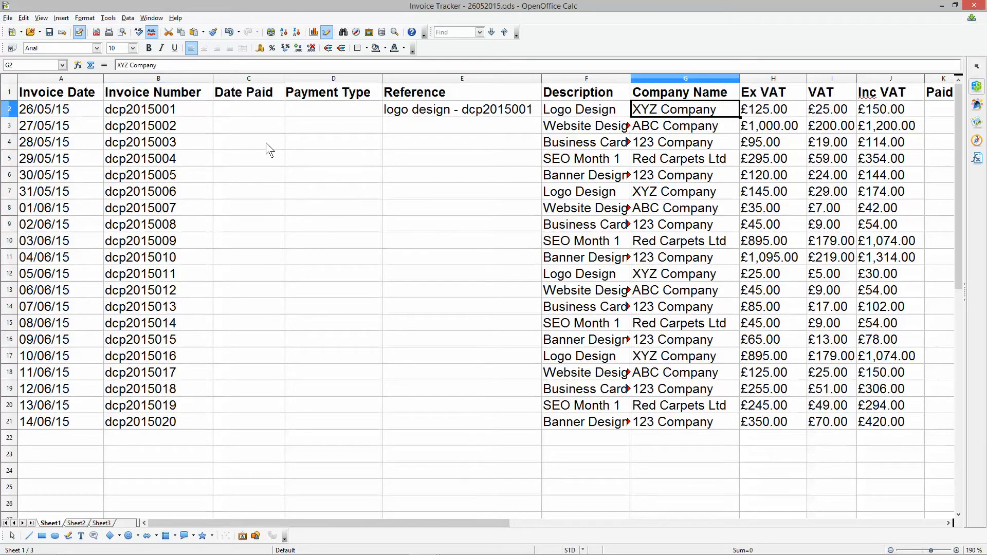
pyautogui.moveTo(61, 109); pyautogui.dragTo(880, 114)
pyautogui.click(880, 114)
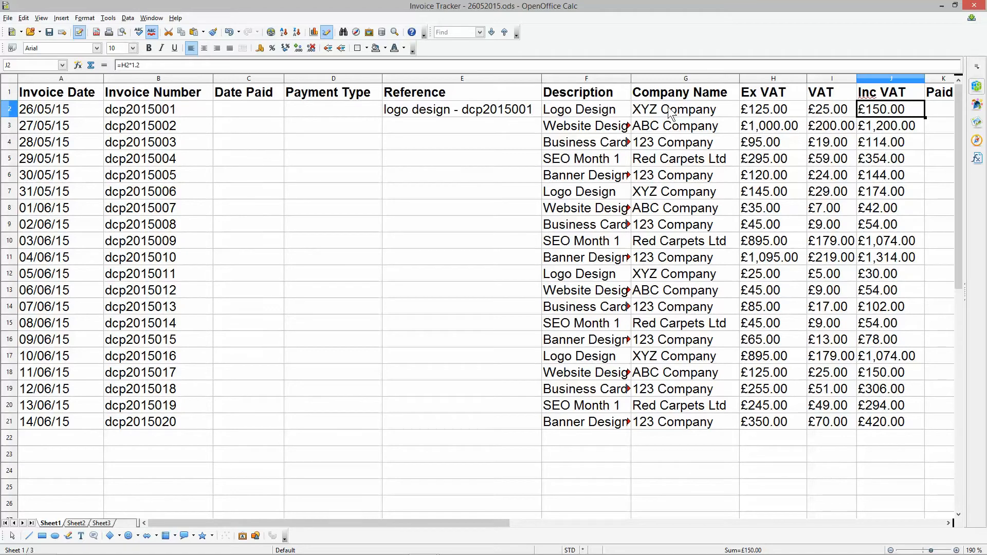
pyautogui.moveTo(82, 111); pyautogui.dragTo(876, 113)
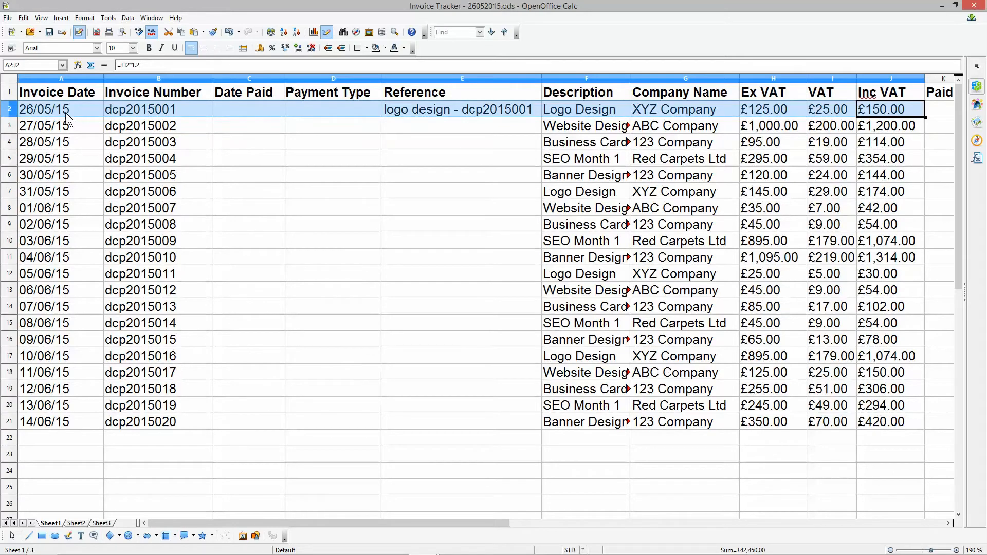
pyautogui.moveTo(38, 128); pyautogui.dragTo(38, 342)
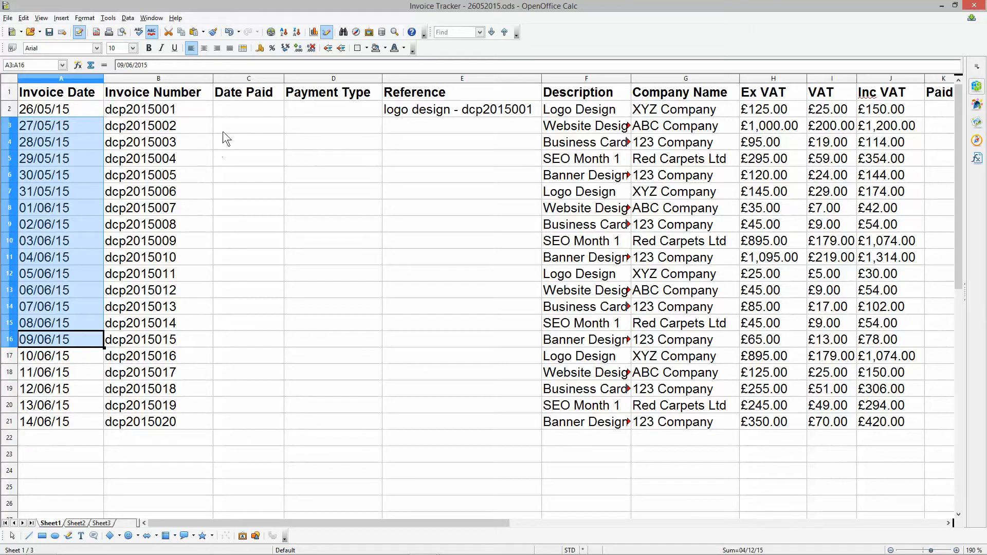
# - Enter 09/06/2015 as the first invoice's date paid in C2 and compare it with the invoice date
pyautogui.click(227, 107)
pyautogui.write('09/06')
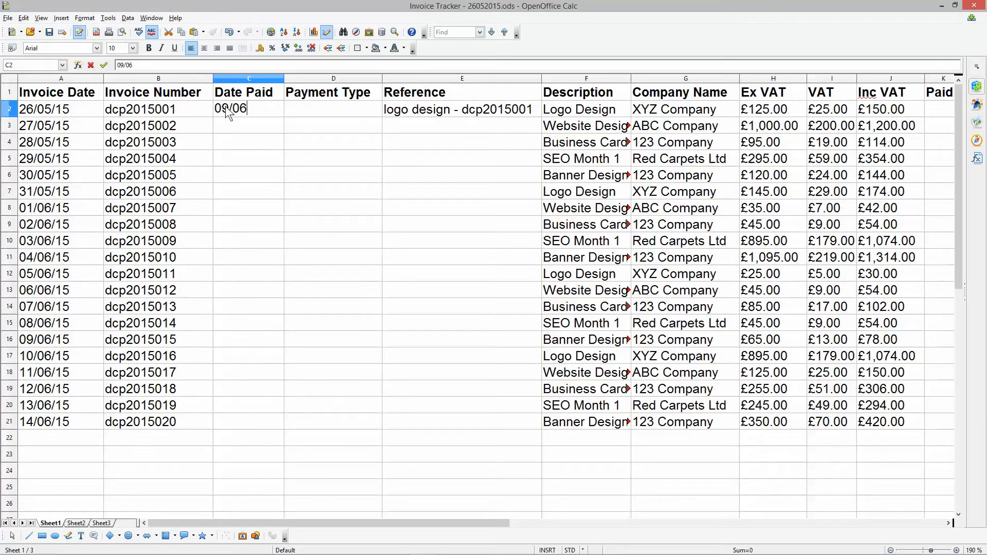
pyautogui.write('/2015')
pyautogui.press('Return')
pyautogui.click(262, 112)
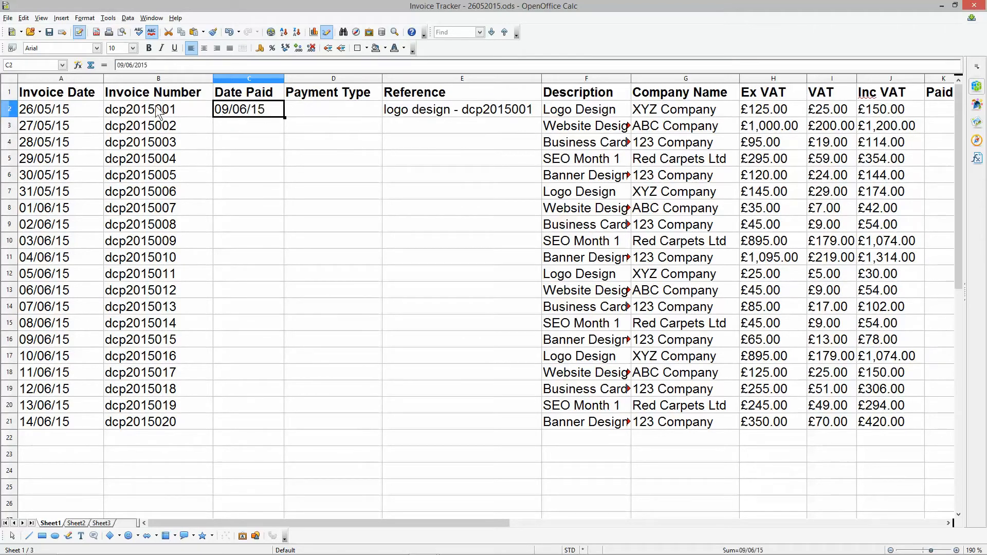
pyautogui.click(51, 110)
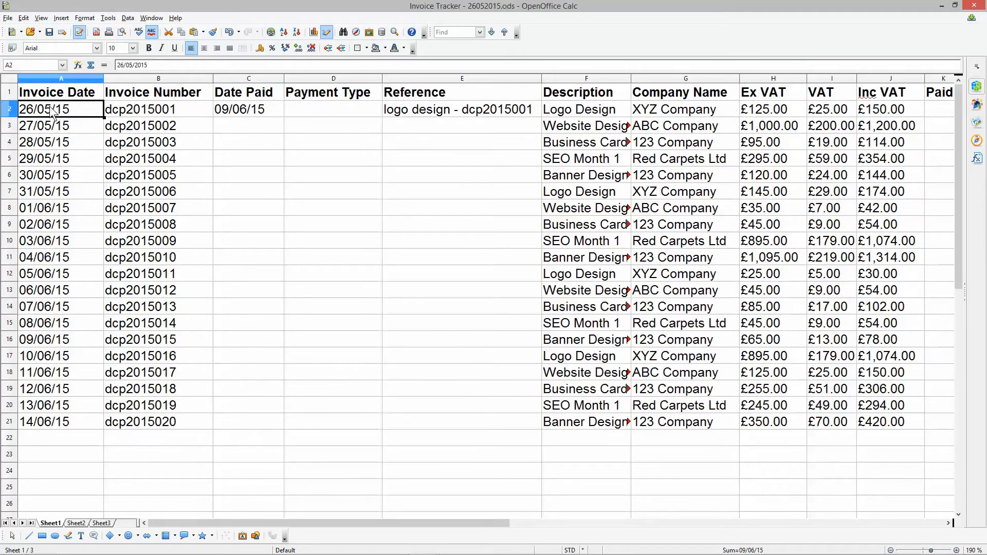
pyautogui.click(240, 110)
# - Enter "Bank Transfer" as the first invoice's payment type in D2
pyautogui.click(325, 107)
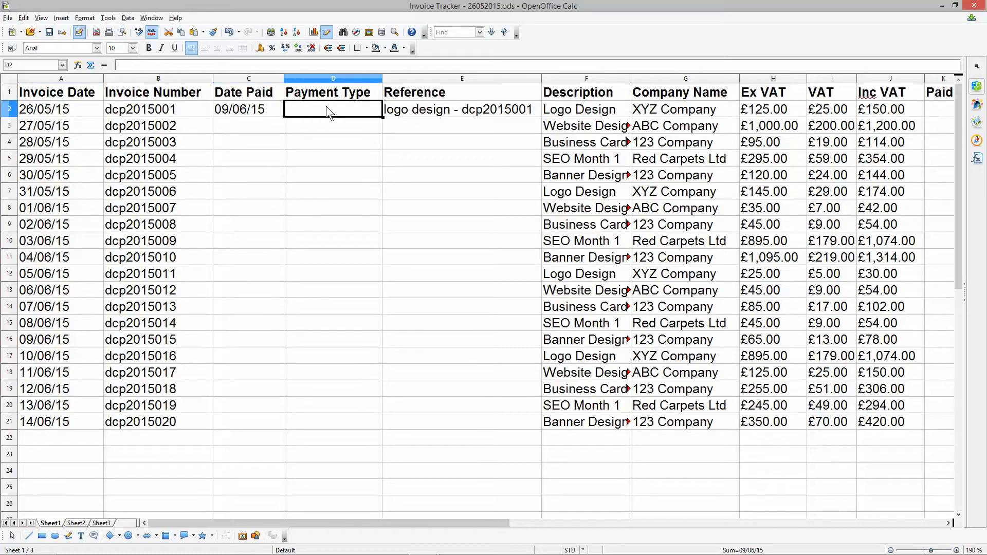
pyautogui.write('Bank ')
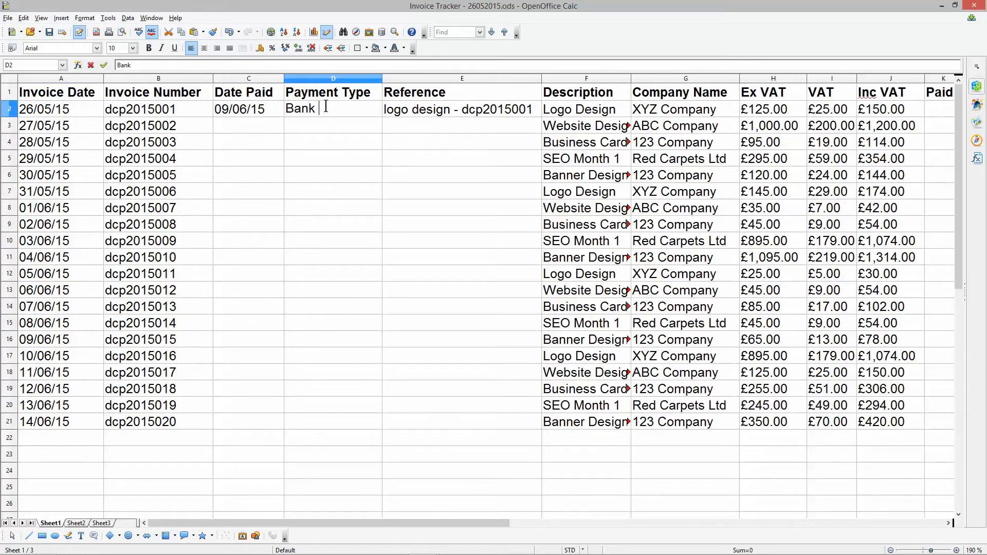
pyautogui.write('Transfer')
pyautogui.press('Return')
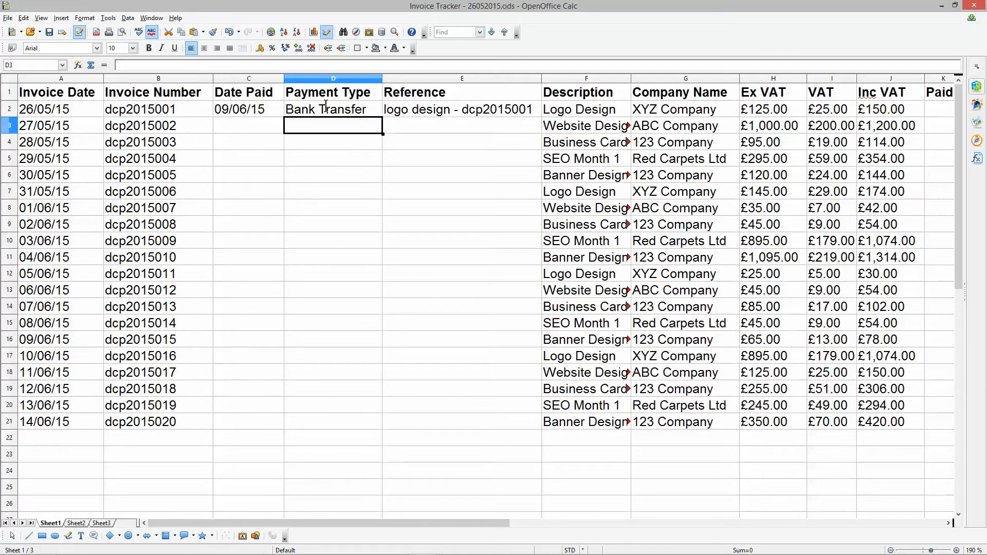
# - Fit the VAT column's width to its longest amounts
pyautogui.keyDown('ctrl'); pyautogui.scroll(-1, 363, 195); pyautogui.keyUp('ctrl')
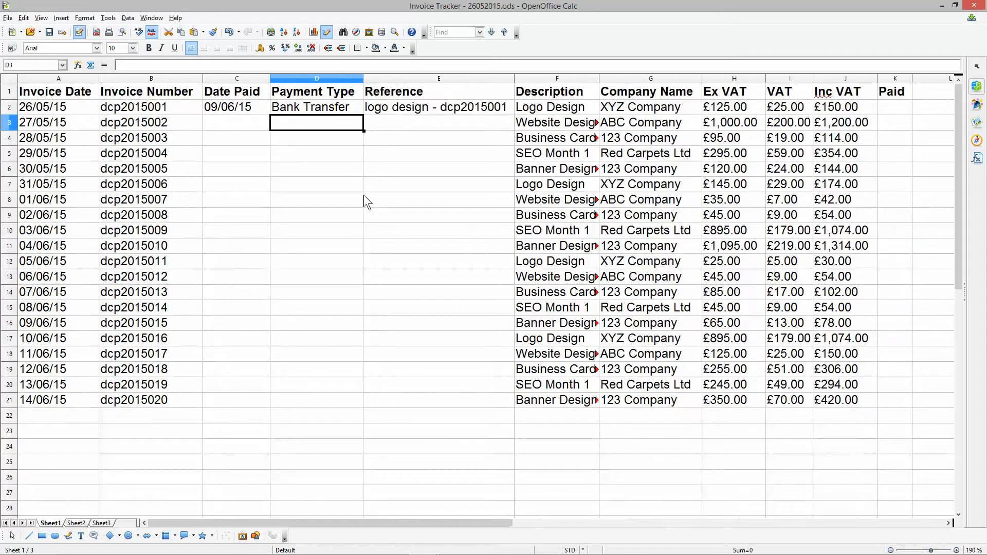
pyautogui.keyDown('ctrl'); pyautogui.scroll(-1, 363, 194); pyautogui.keyUp('ctrl')
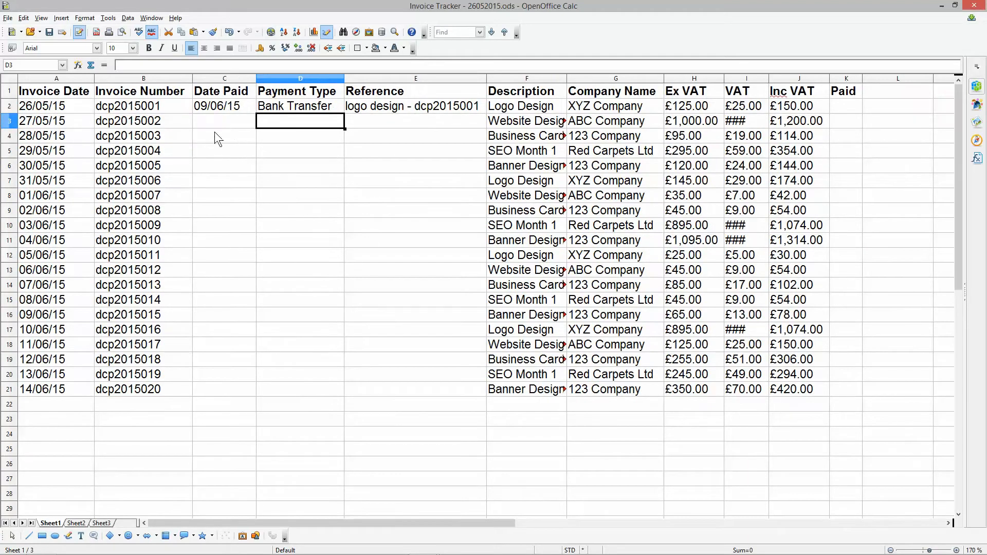
pyautogui.moveTo(40, 109); pyautogui.dragTo(790, 109)
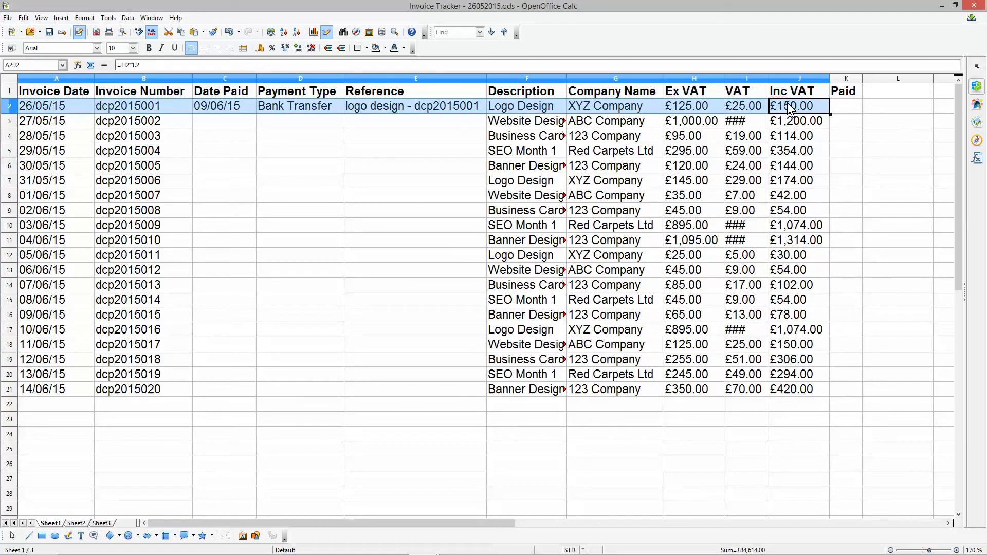
pyautogui.doubleClick(769, 78)
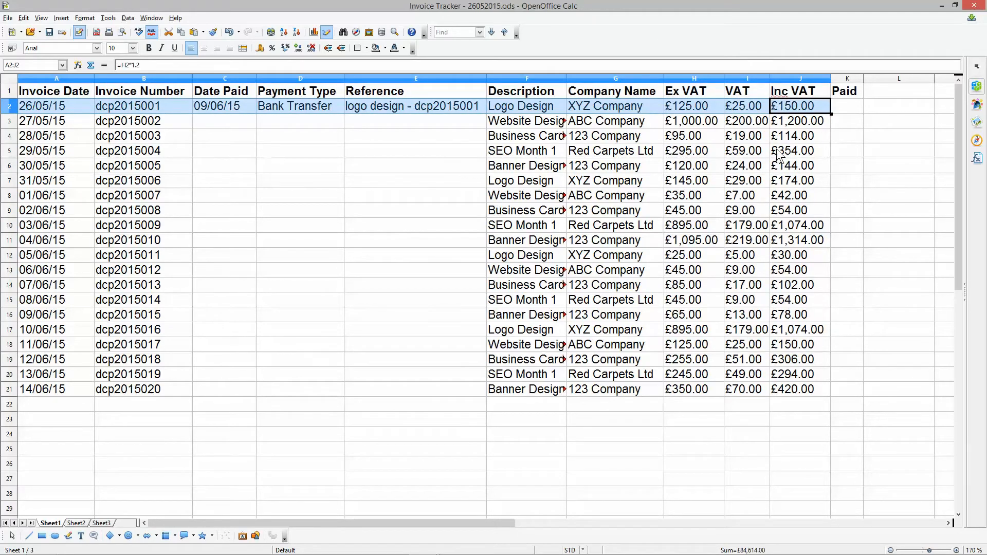
# - Mark the first invoice as paid by entering "Yes" in K2
pyautogui.click(853, 89)
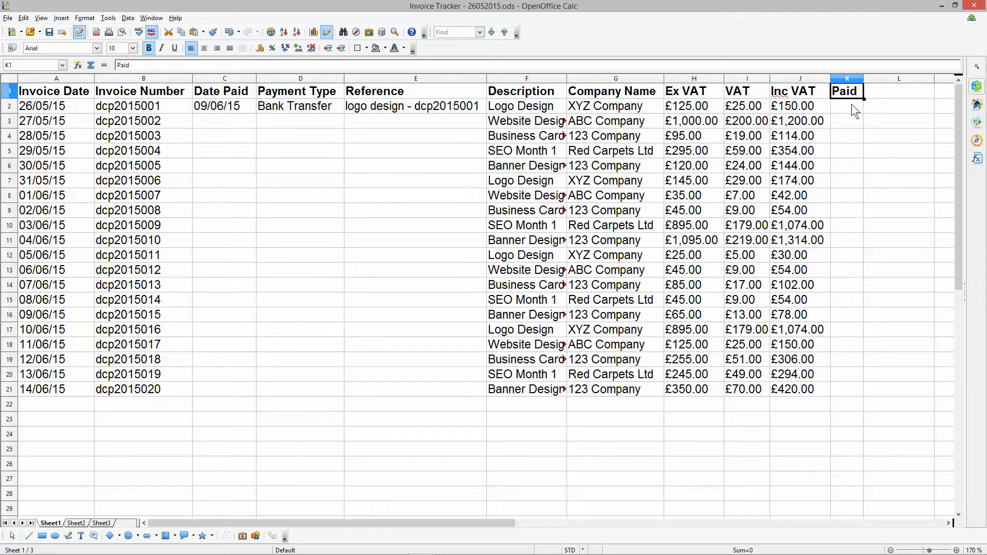
pyautogui.click(851, 104)
pyautogui.write('Yes')
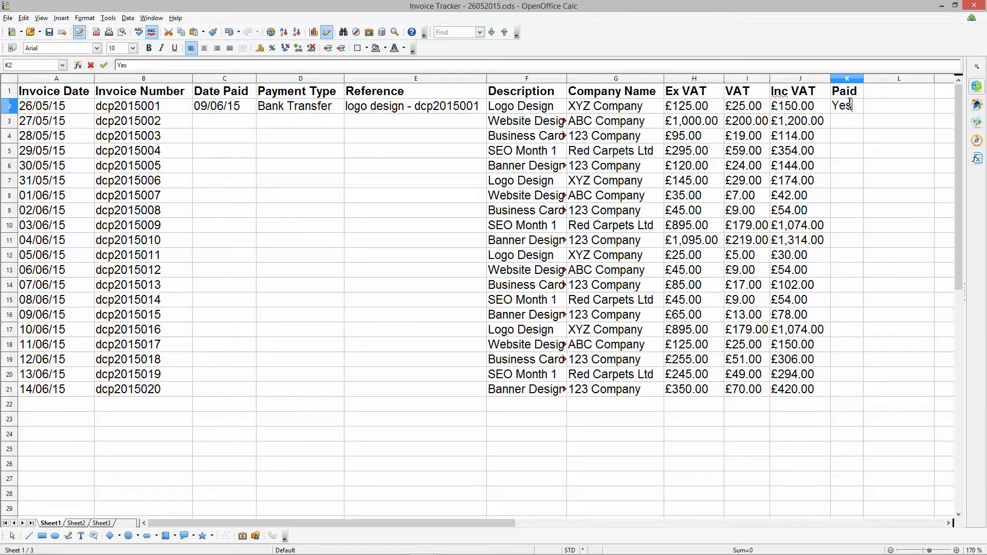
# - Enter "No" in the Paid column at K3 and fill it down to K21 for the remaining invoices
pyautogui.click(843, 120)
pyautogui.write('No')
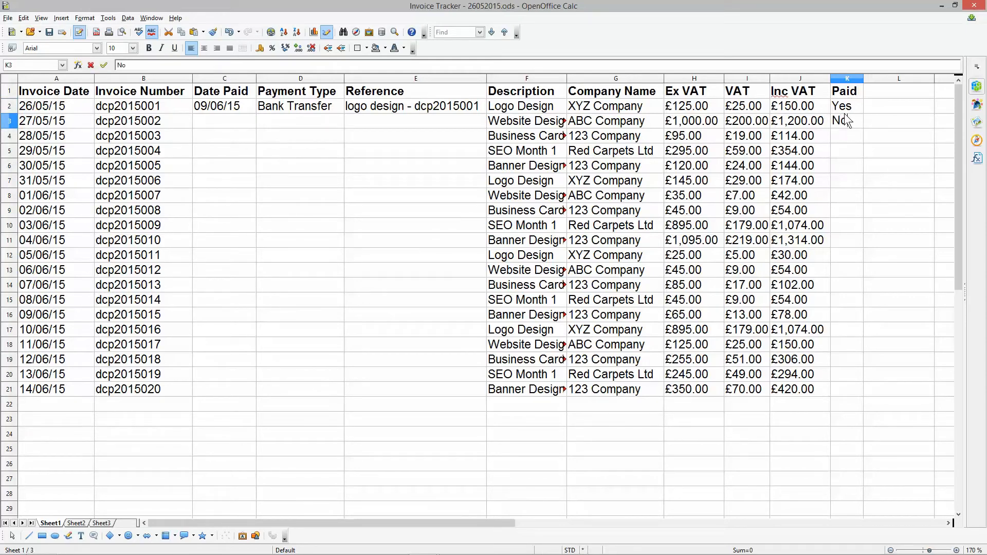
pyautogui.press('Return')
pyautogui.click(846, 121)
pyautogui.moveTo(863, 128); pyautogui.dragTo(874, 411)
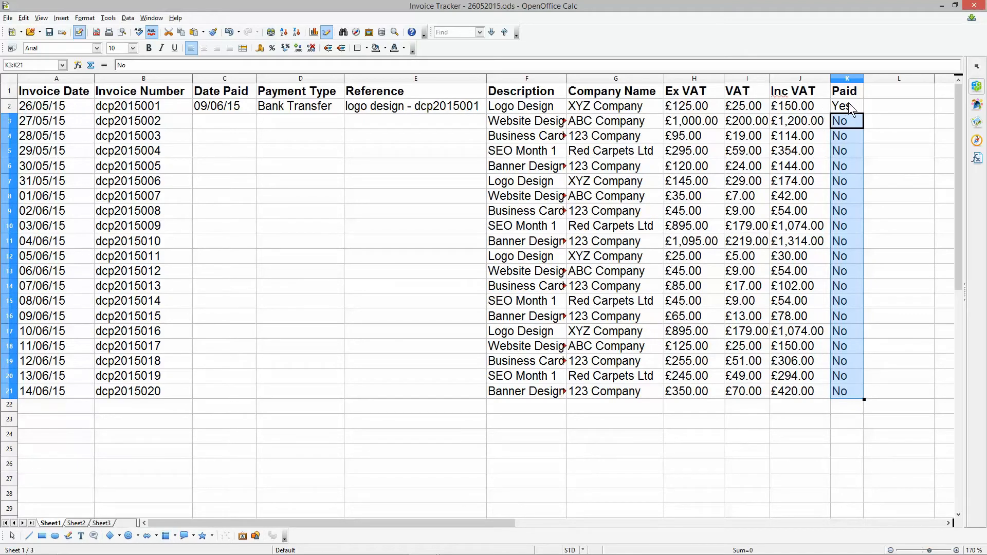
# - Fill the paid invoice's entire row 2 with the green Chart 8 background colour
pyautogui.click(10, 107)
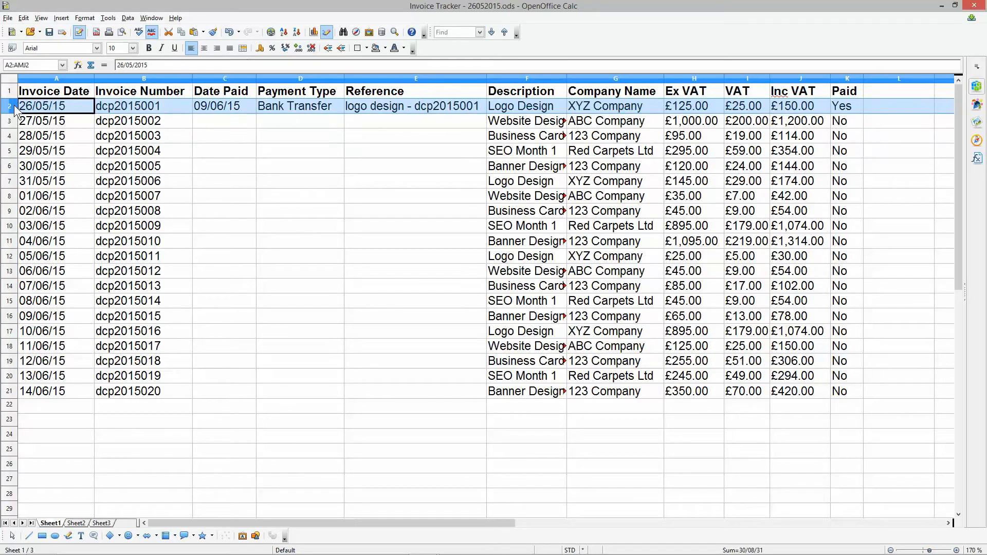
pyautogui.click(383, 49)
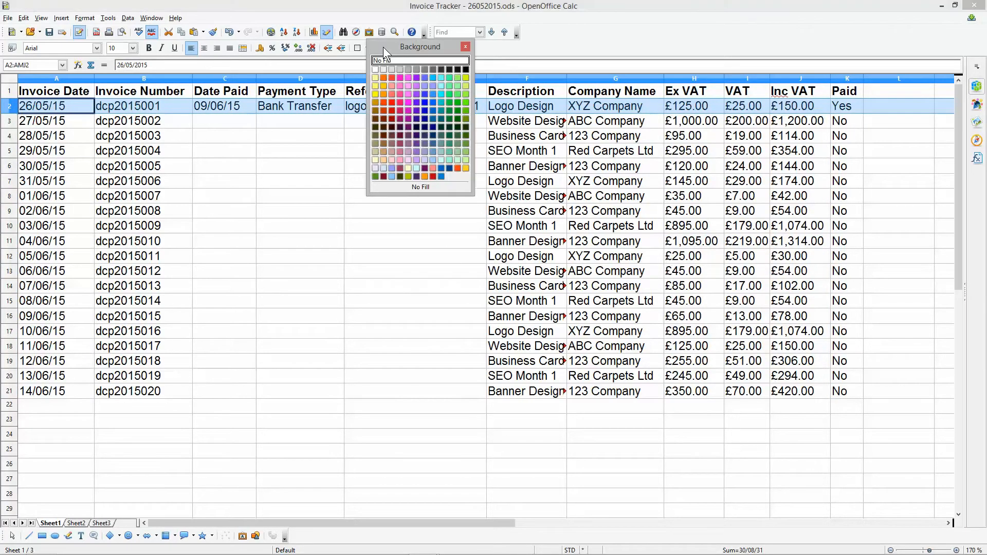
pyautogui.click(408, 176)
pyautogui.click(405, 167)
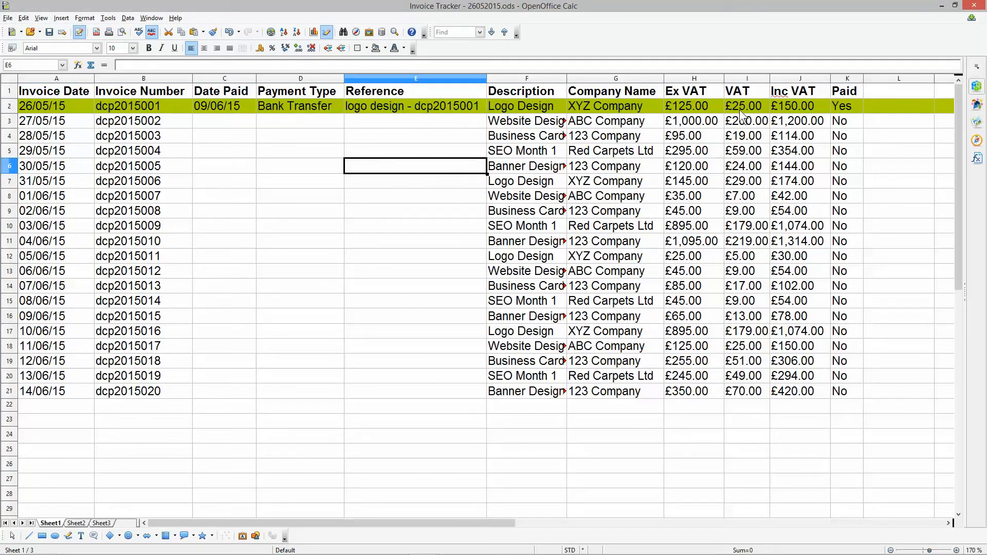
# - Fill the unpaid invoice rows 3 to 21 with a light blue background colour
pyautogui.click(7, 123)
pyautogui.moveTo(7, 125); pyautogui.dragTo(7, 393)
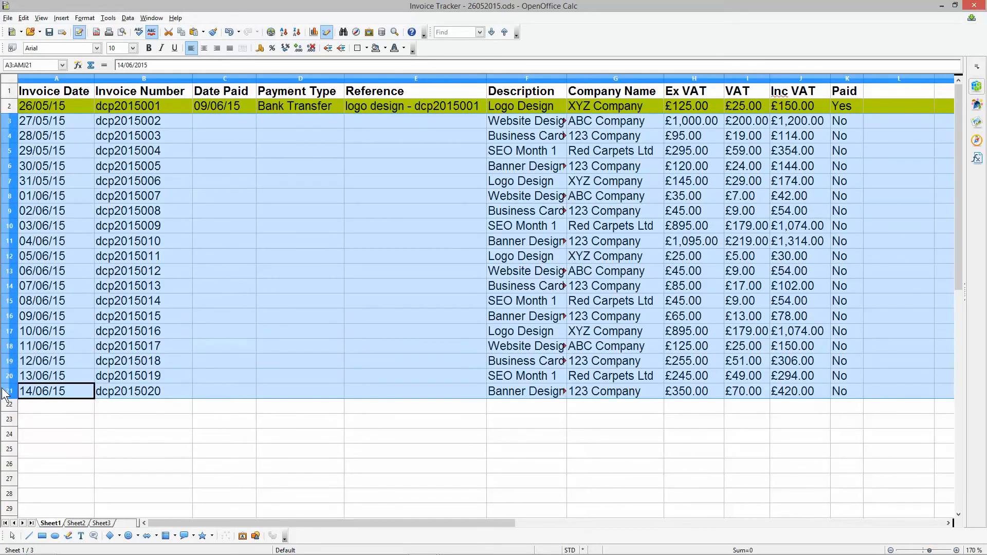
pyautogui.click(381, 48)
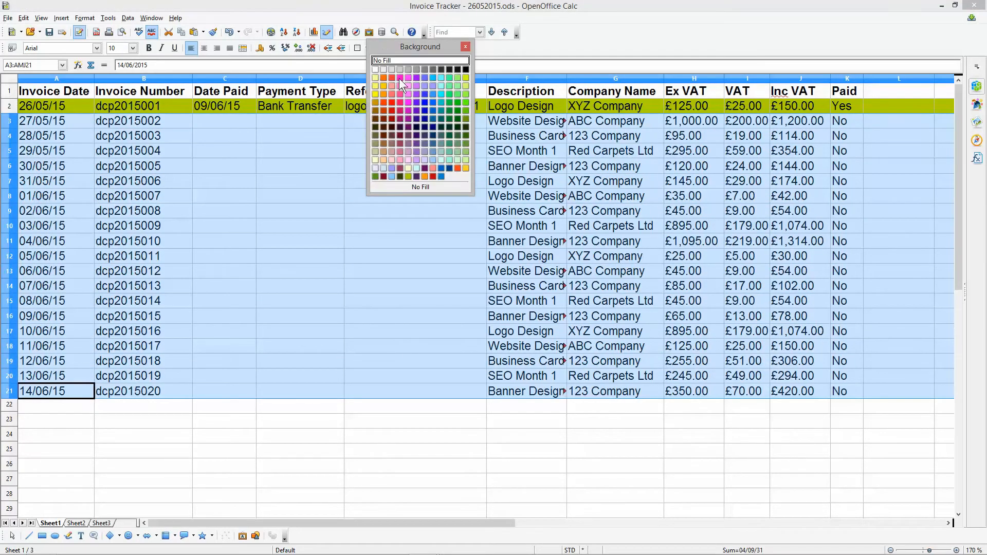
pyautogui.click(440, 176)
pyautogui.click(357, 194)
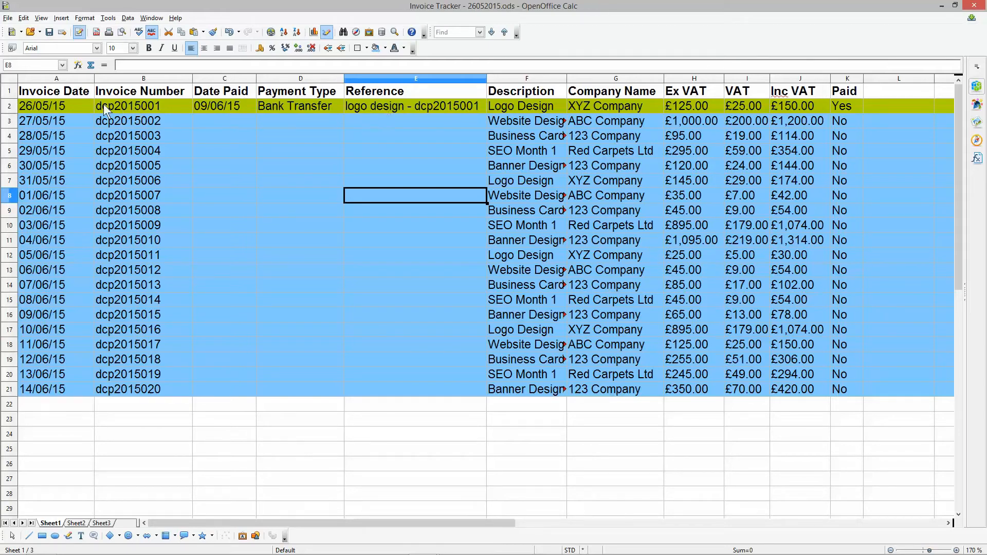
# - Compare the paid invoice's payment details in row 2 with the unpaid invoices in rows 3 to 21
pyautogui.moveTo(60, 105); pyautogui.dragTo(326, 112)
pyautogui.click(452, 111)
pyautogui.moveTo(239, 116); pyautogui.dragTo(411, 111)
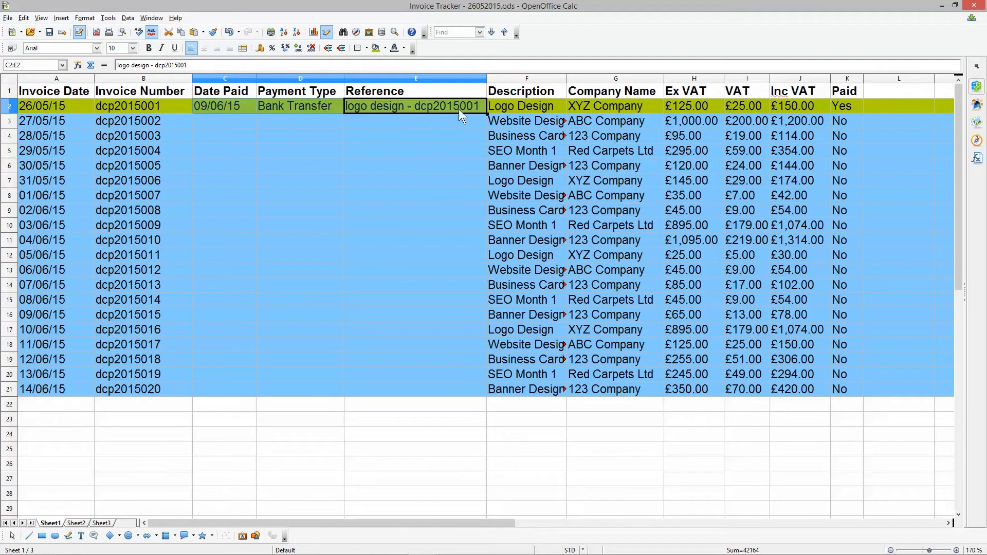
pyautogui.moveTo(843, 106); pyautogui.dragTo(845, 404)
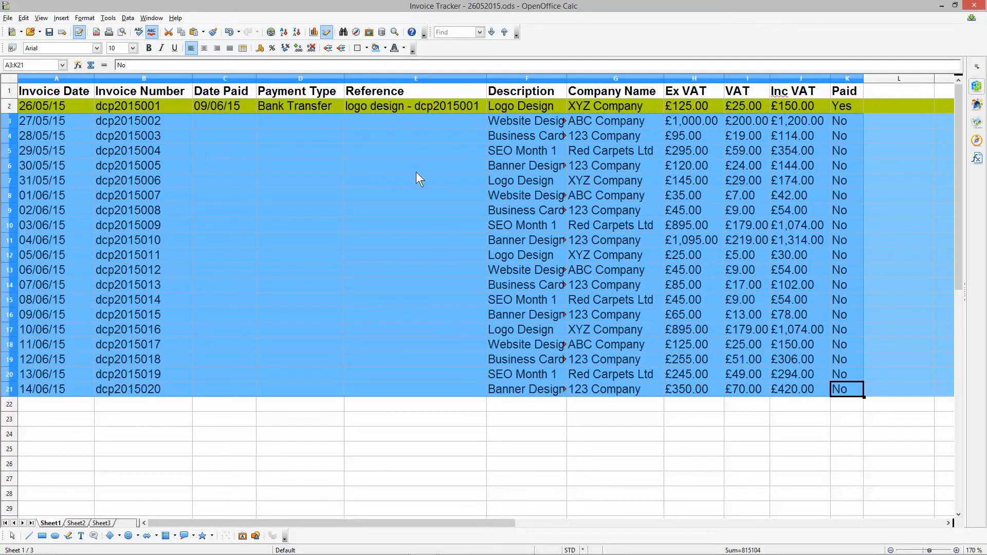
pyautogui.click(215, 118)
pyautogui.moveTo(39, 121); pyautogui.dragTo(846, 169)
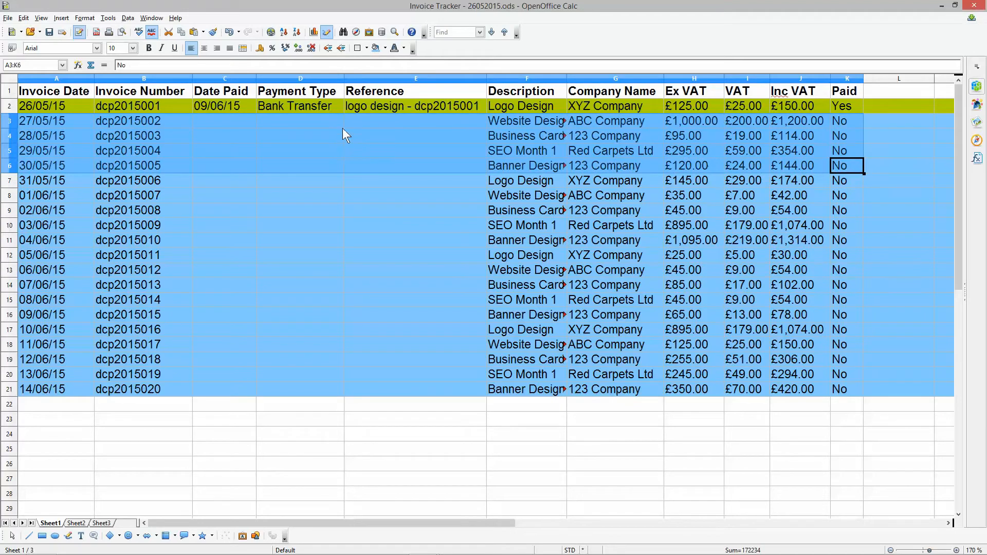
# - Enter "ABC – DCP2015002" as the second invoice's payment reference in E3
pyautogui.click(370, 119)
pyautogui.write('ABC')
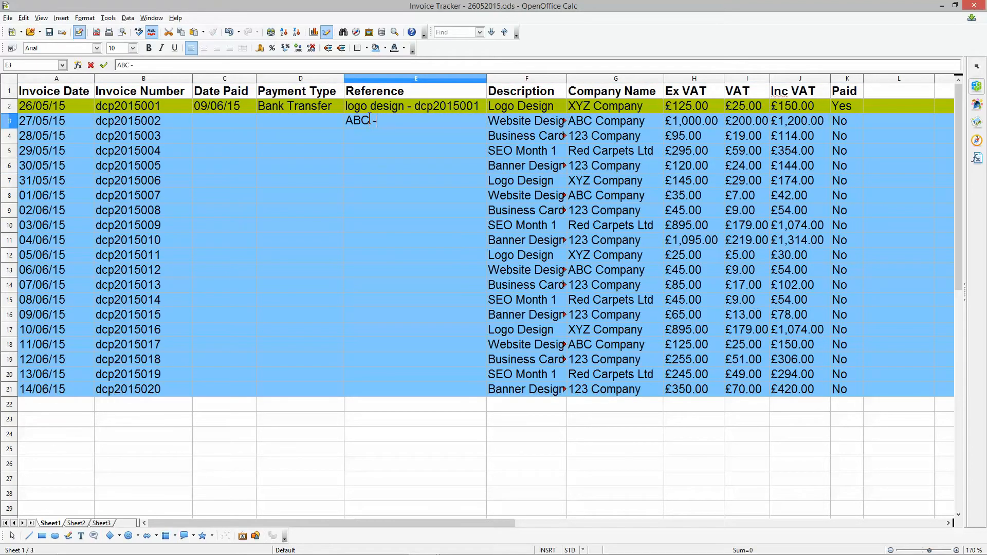
pyautogui.write(' - DCP2014')
pyautogui.press('BackSpace')
pyautogui.write('5002')
pyautogui.press('Return')
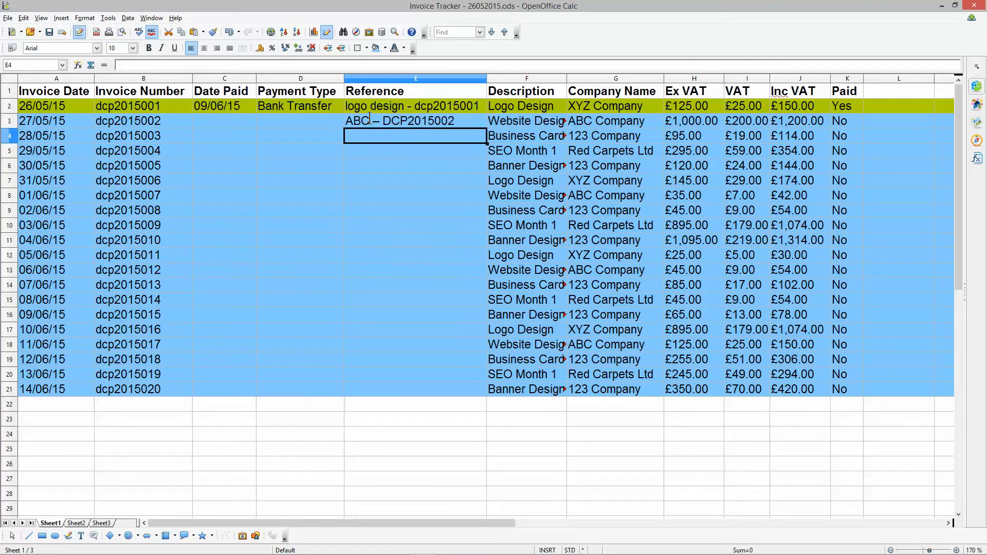
pyautogui.click(357, 119)
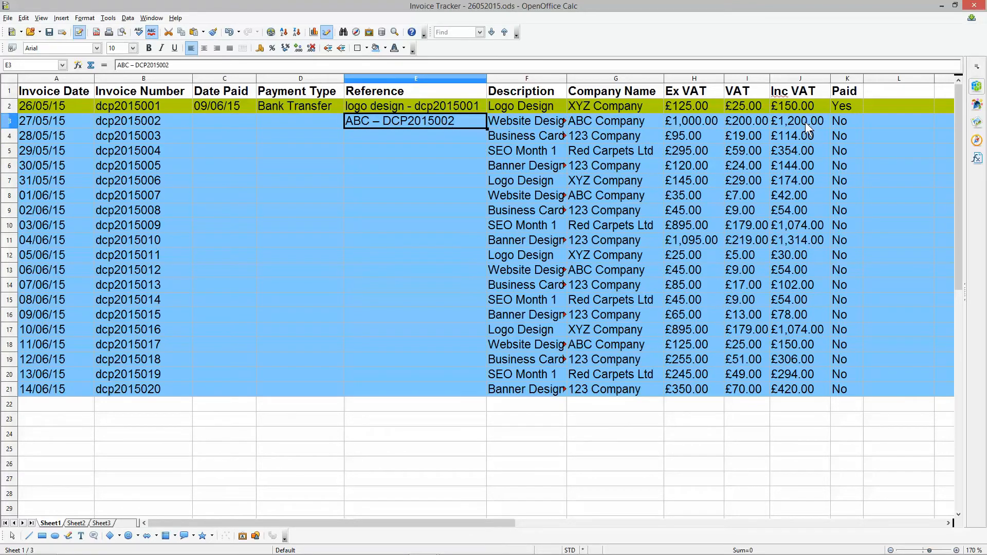
# - Check the second invoice's total including VAT and change its Paid status in K3 to "Yes"
pyautogui.click(787, 122)
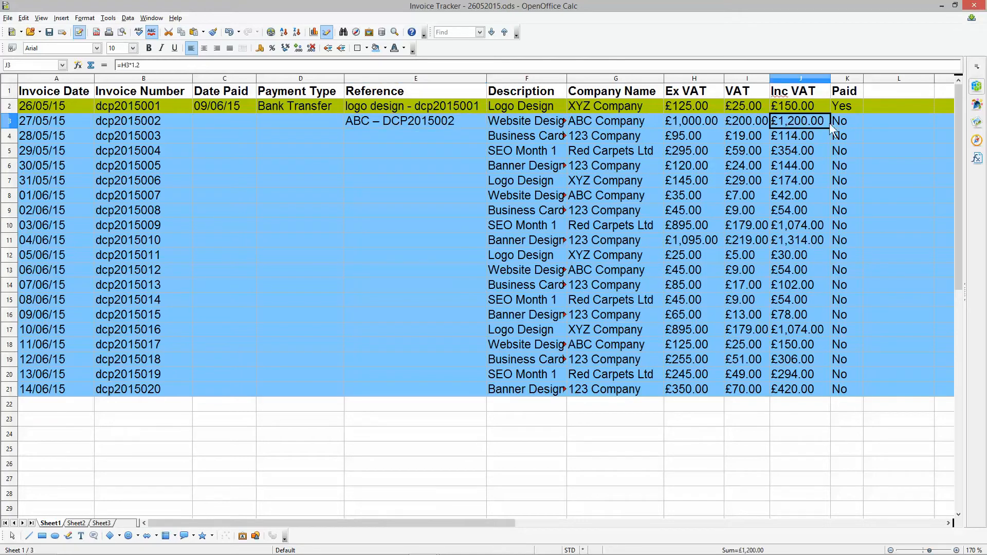
pyautogui.click(842, 118)
pyautogui.write('Yes')
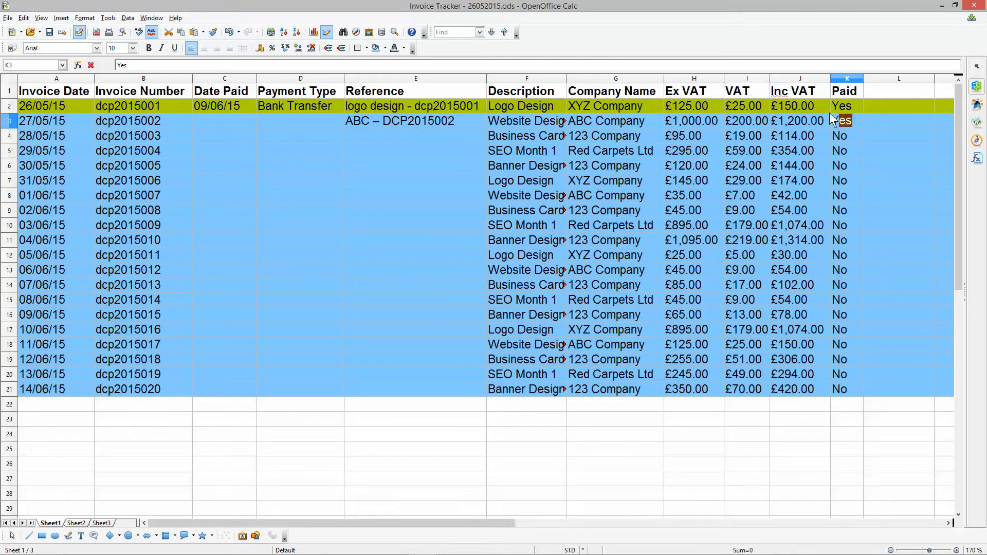
pyautogui.press('Return')
pyautogui.click(845, 122)
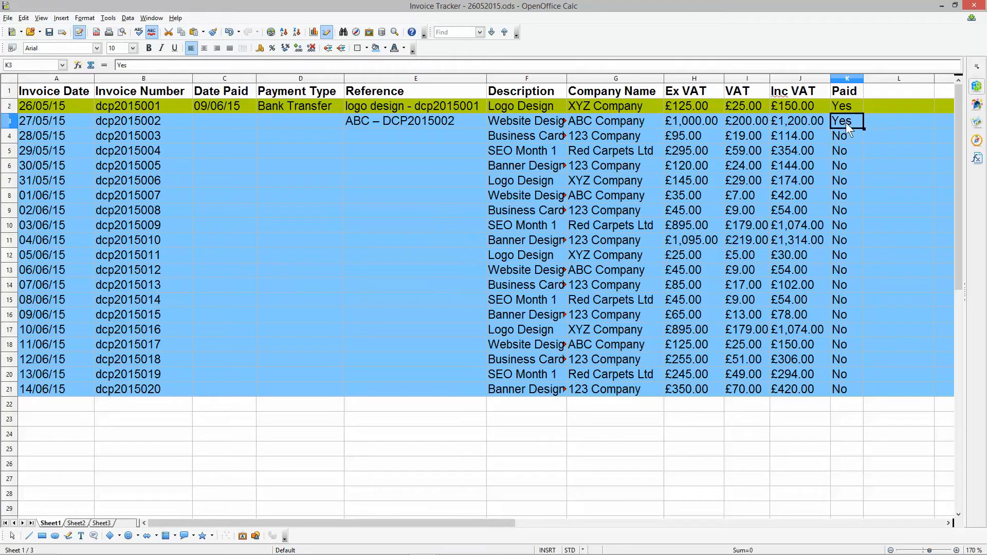
# - Enter "Bank Transfer" as the second invoice's payment type in D3 and 10/06/2015 as its date paid in C3
pyautogui.click(294, 121)
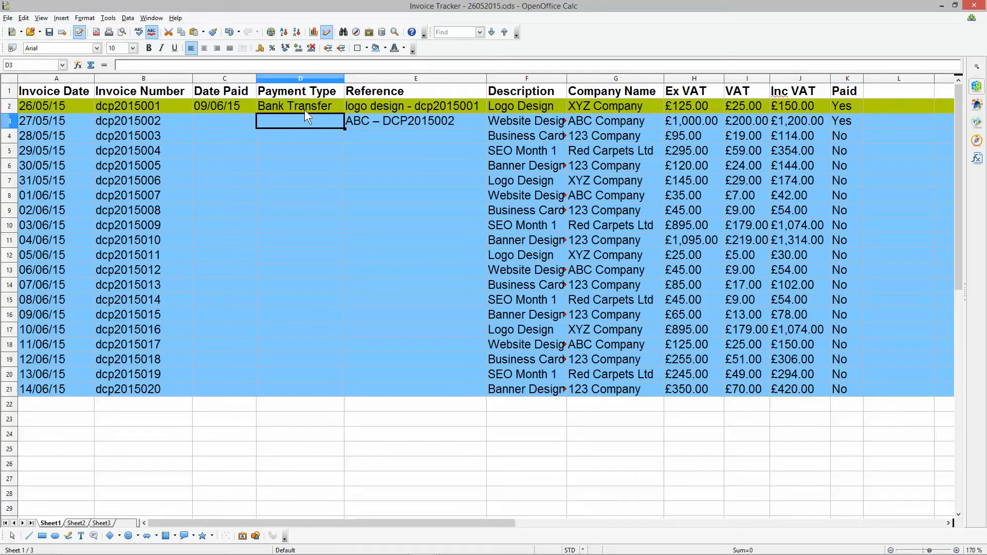
pyautogui.write('Ba')
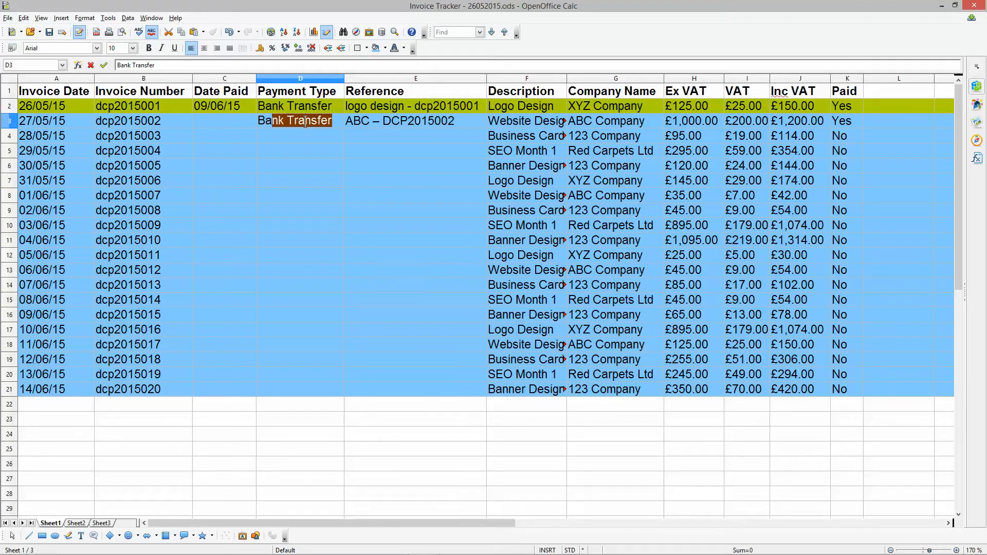
pyautogui.press('Return')
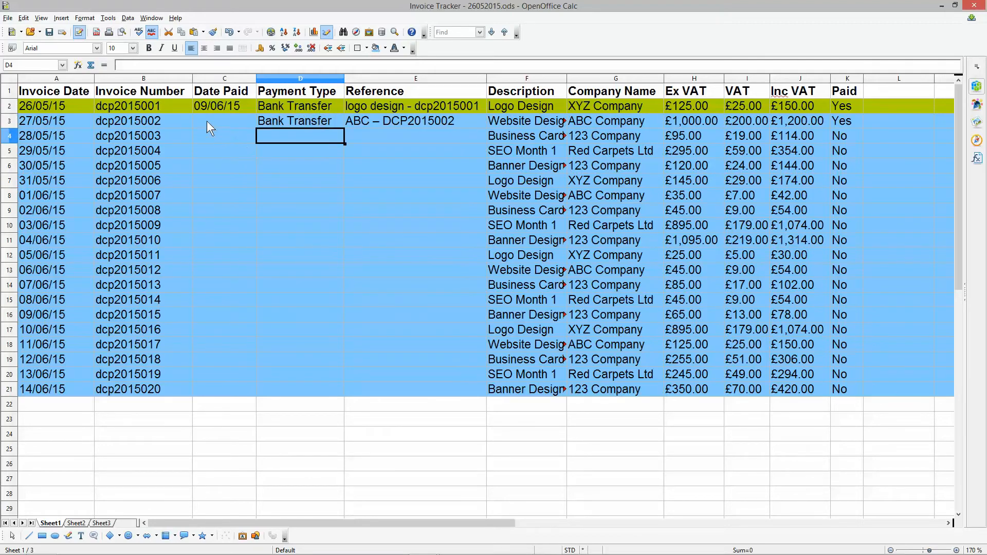
pyautogui.click(207, 121)
pyautogui.write('10/')
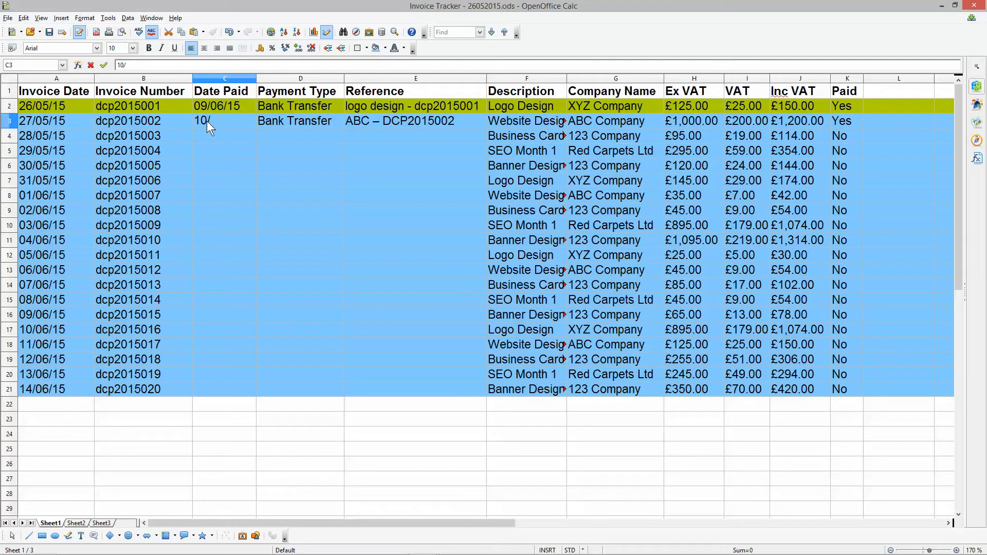
pyautogui.write('06/2015')
pyautogui.click(228, 135)
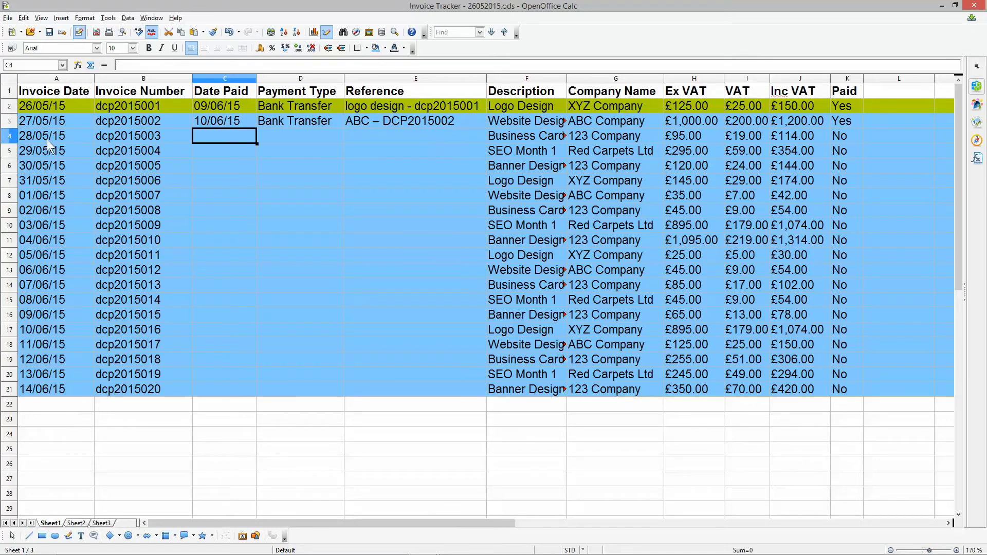
# - Recolour the second invoice's row 3 with the same green background as the paid invoice above it
pyautogui.click(11, 123)
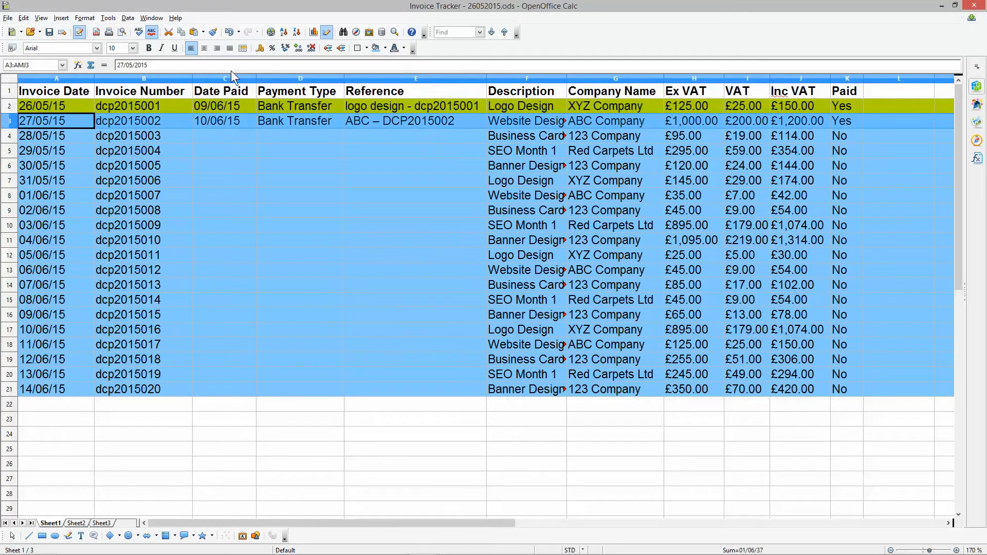
pyautogui.click(385, 48)
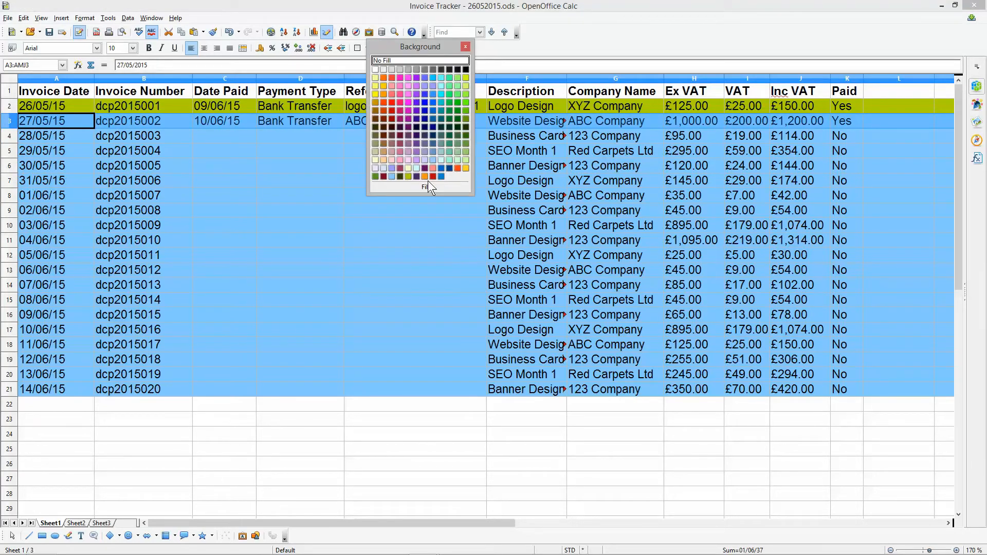
pyautogui.click(410, 177)
pyautogui.click(317, 143)
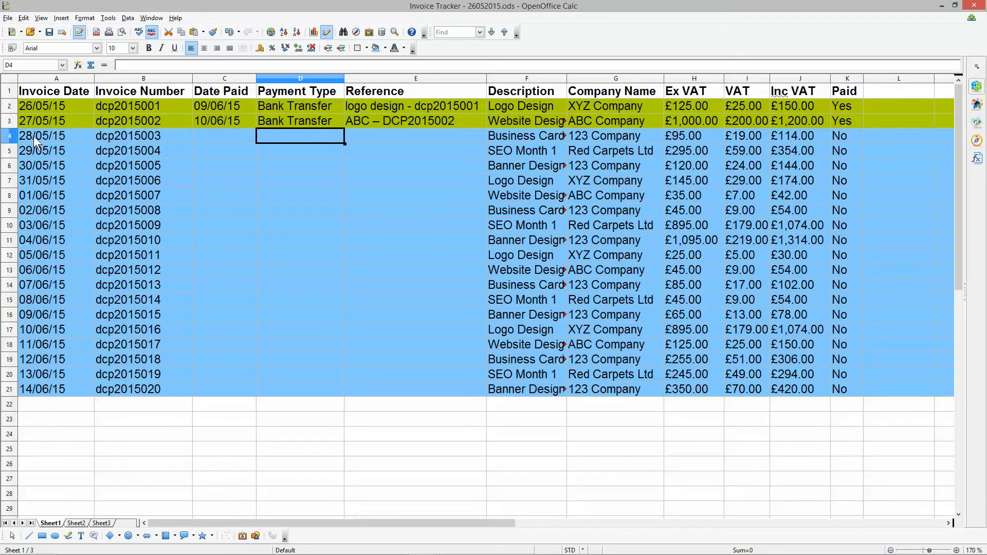
# - Enter "Cheque Payment" as the third invoice's payment type in D4 and widen the Payment Type column to fit it
pyautogui.click(76, 136)
pyautogui.moveTo(76, 137); pyautogui.dragTo(142, 139)
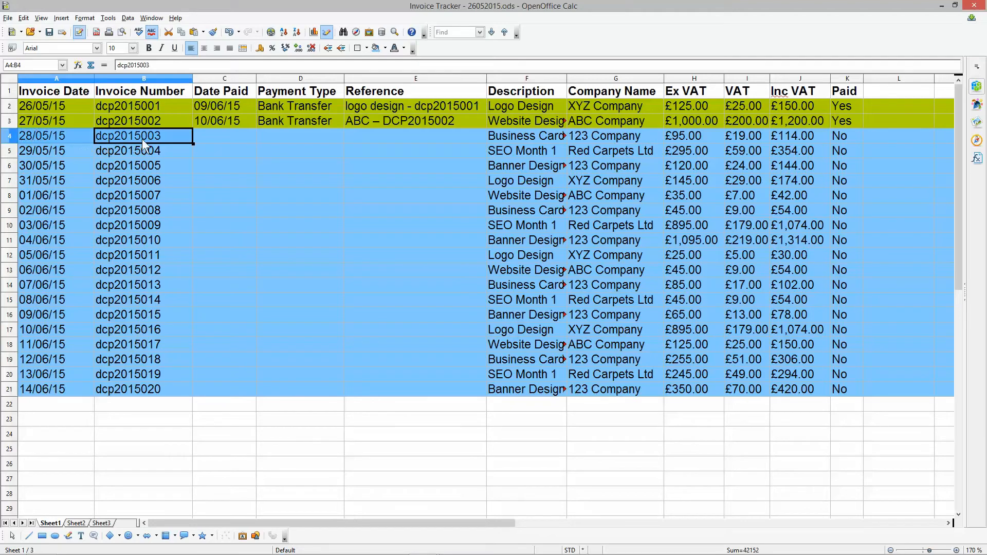
pyautogui.click(392, 134)
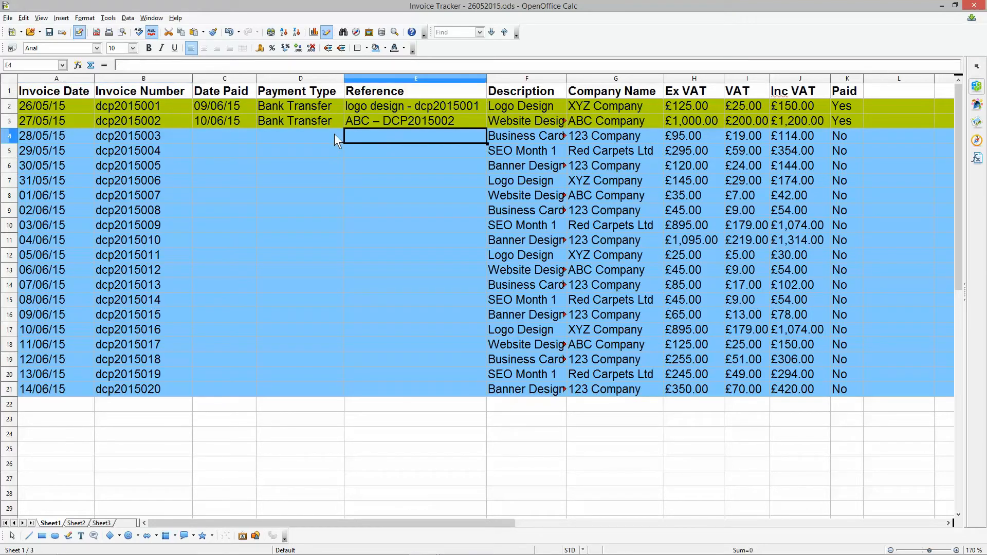
pyautogui.click(313, 134)
pyautogui.write('Cheue')
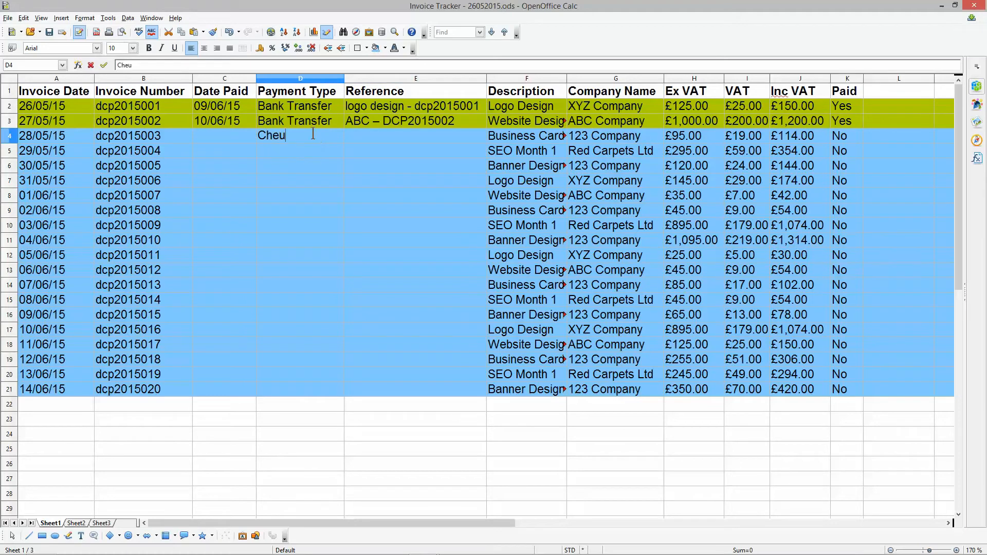
pyautogui.press('BackSpace')
pyautogui.press('BackSpace')
pyautogui.write('que Payment')
pyautogui.press('Return')
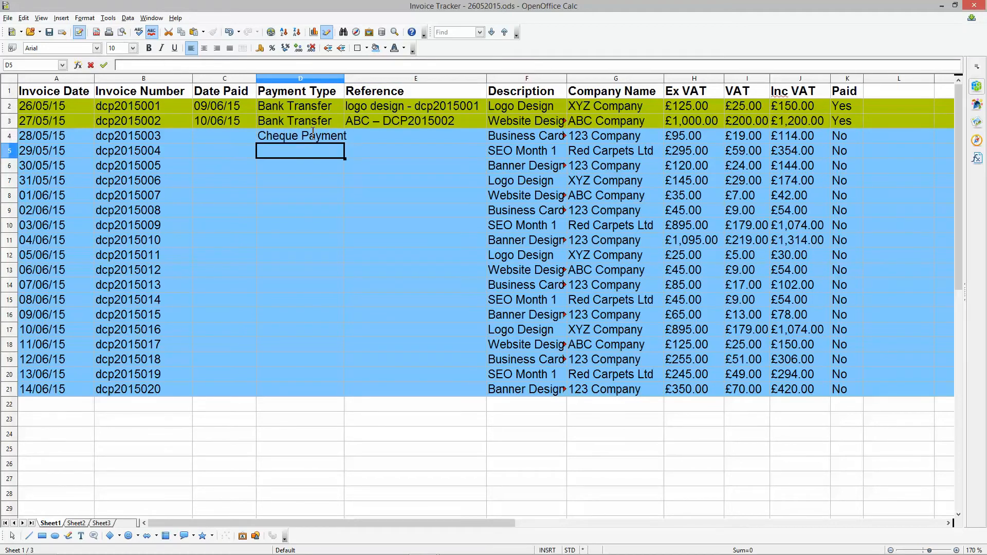
pyautogui.doubleClick(344, 78)
pyautogui.click(315, 138)
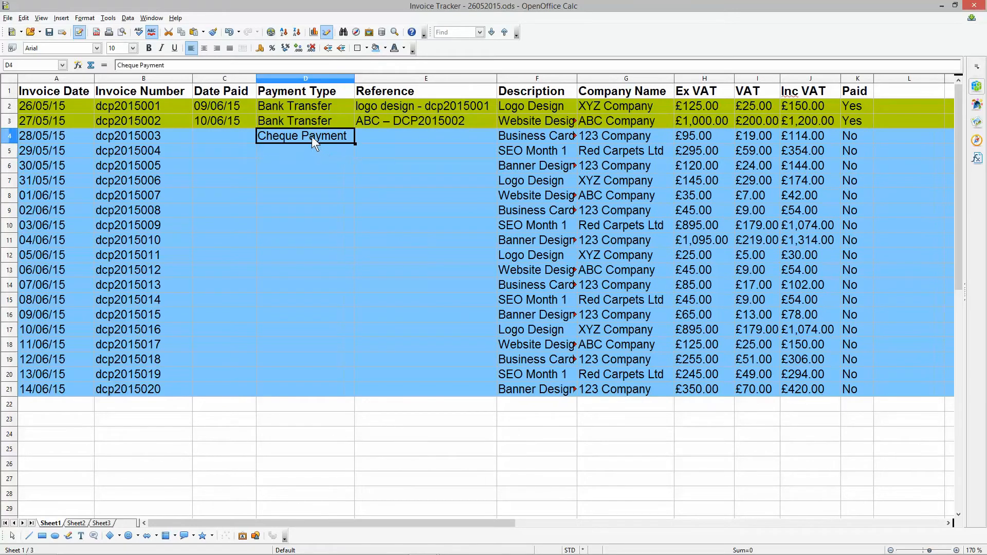
# - Enter 000-01-01 as the third invoice's cheque reference in E4 and select that invoice's entire row
pyautogui.click(375, 136)
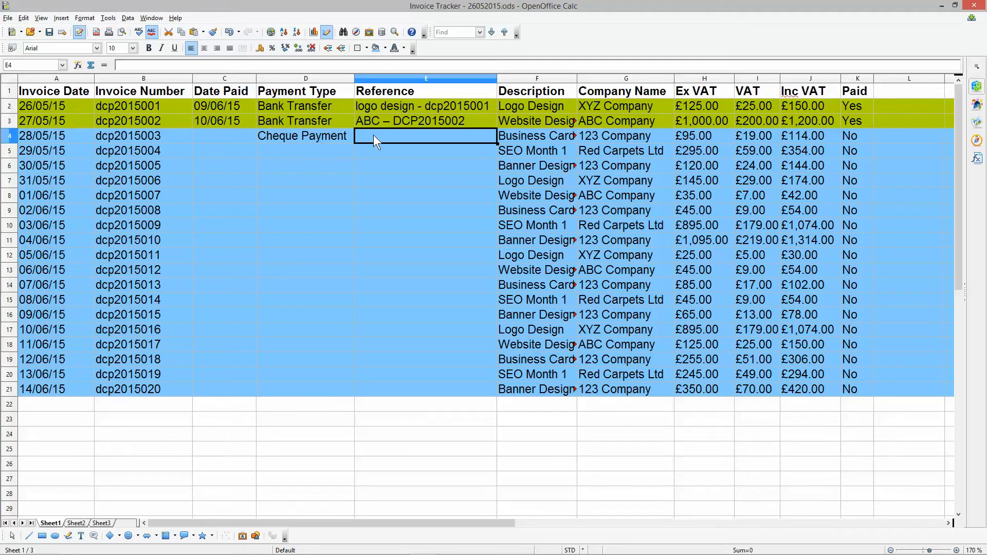
pyautogui.write('000')
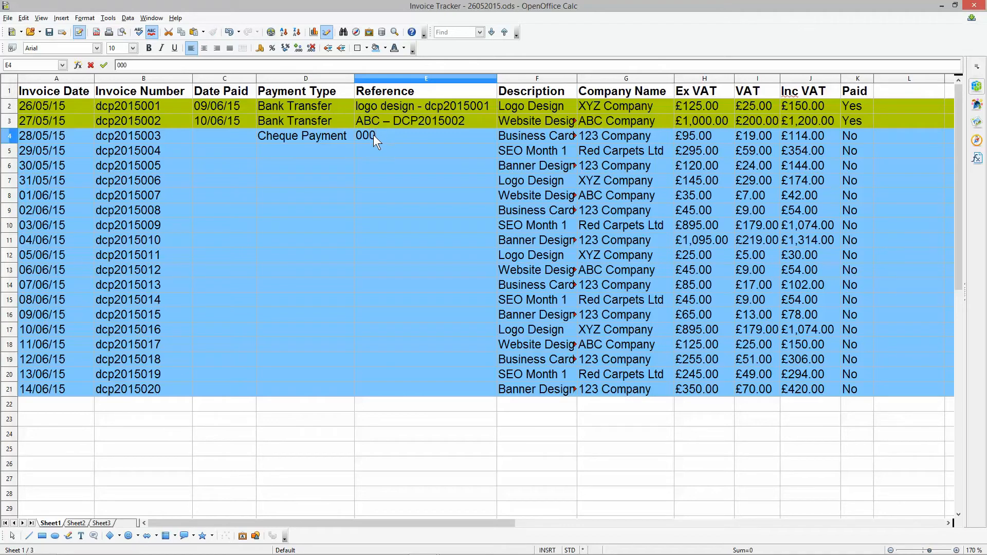
pyautogui.write('-01-01')
pyautogui.press('Return')
pyautogui.click(369, 134)
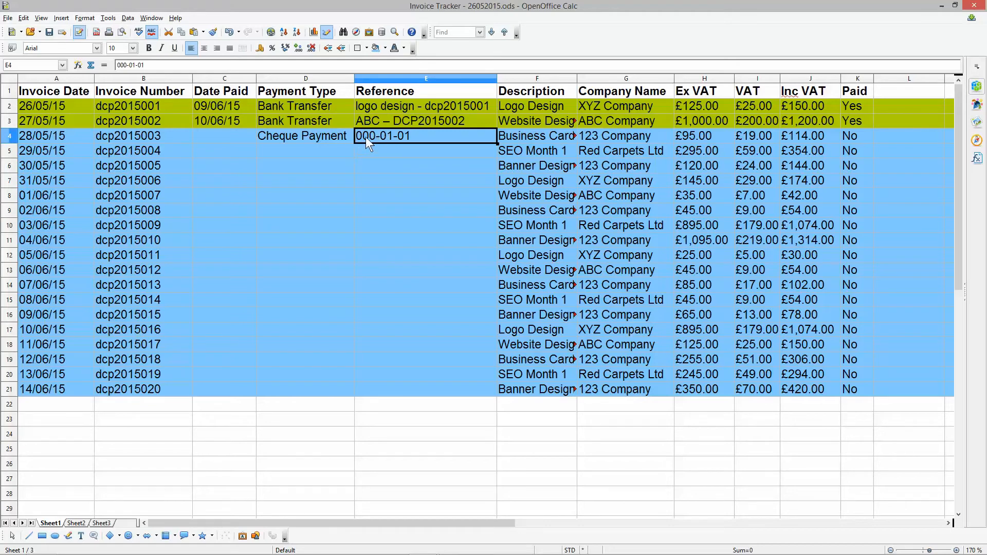
pyautogui.click(9, 136)
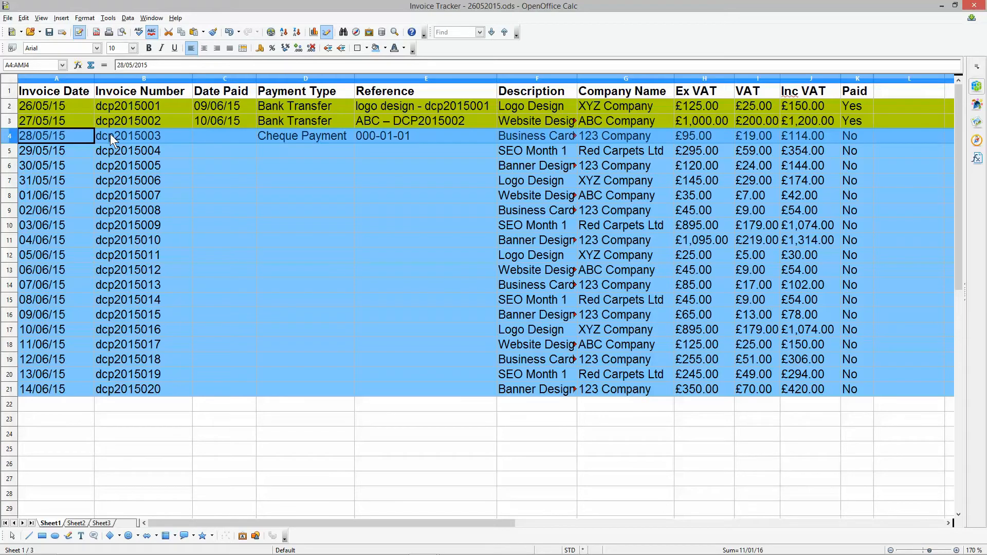
# - Count through the invoice dates in column A below the third invoice, down to row 11
pyautogui.click(34, 152)
pyautogui.click(36, 165)
pyautogui.click(35, 179)
pyautogui.click(36, 194)
pyautogui.click(33, 208)
pyautogui.click(34, 225)
pyautogui.click(36, 241)
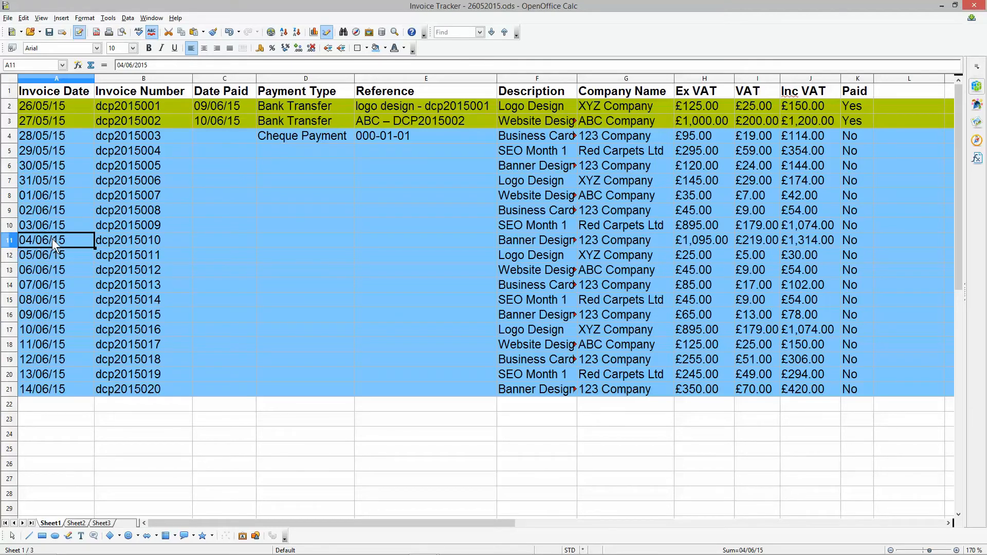
# - Enter 04/06/2015 as the third invoice's date paid in C4
pyautogui.click(273, 133)
pyautogui.click(240, 133)
pyautogui.write('0')
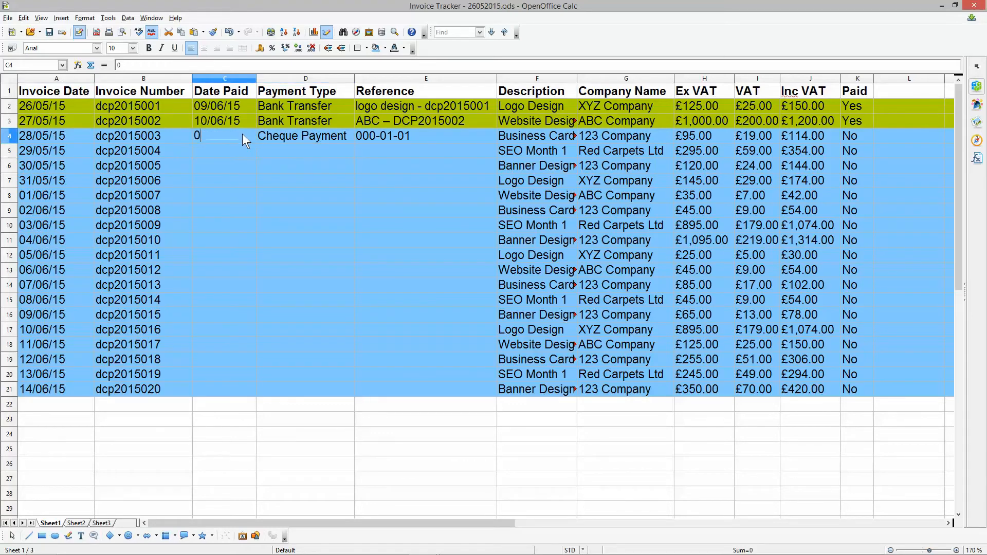
pyautogui.write('4/06/2015')
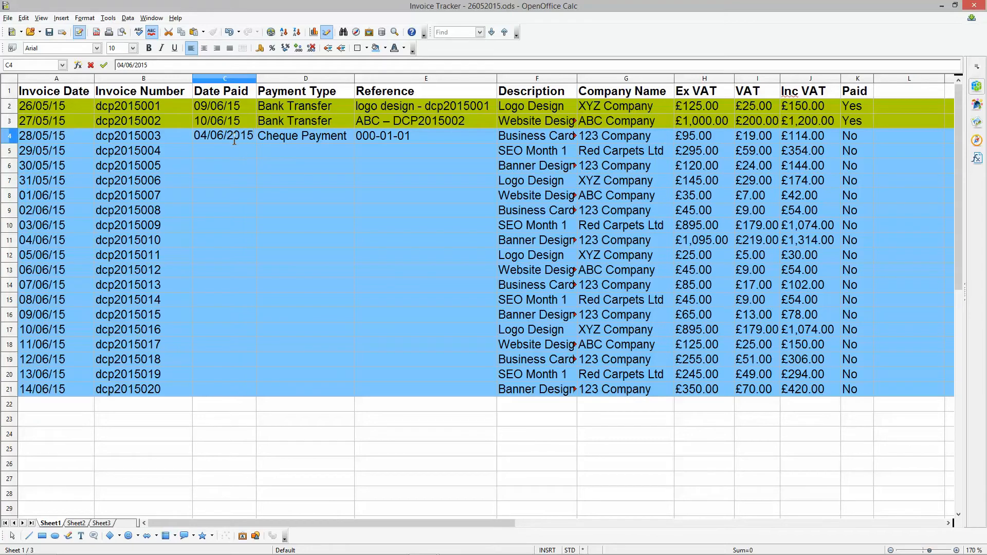
pyautogui.press('Return')
pyautogui.click(222, 132)
# - Mark the third invoice as paid with "Yes" in K4 and recolour all of row 4 with the green paid background
pyautogui.click(385, 132)
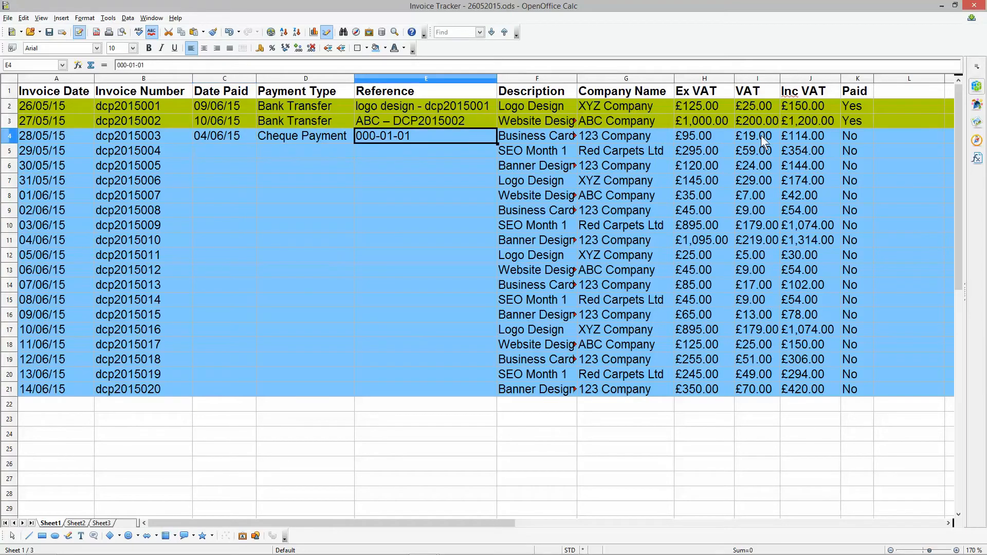
pyautogui.click(806, 140)
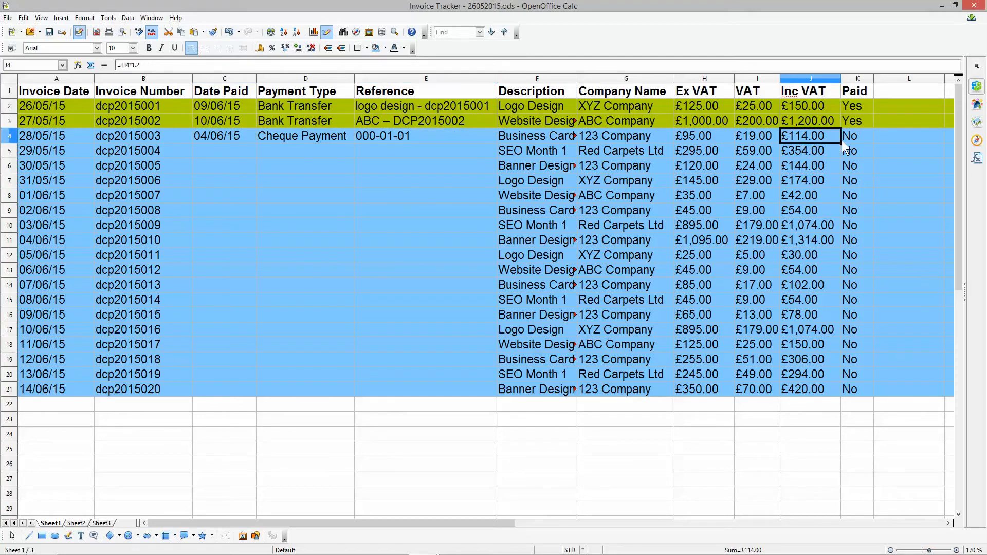
pyautogui.click(856, 133)
pyautogui.write('Yes')
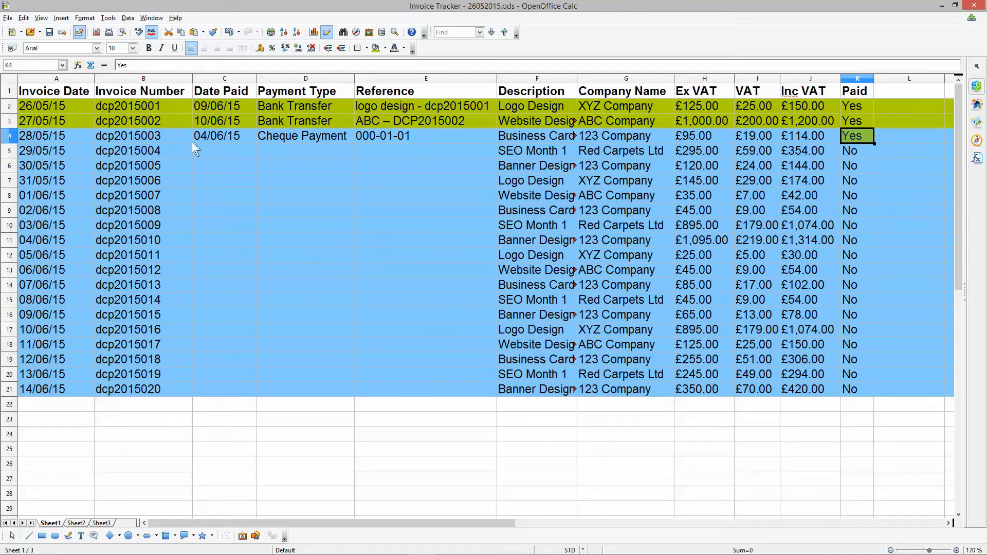
pyautogui.click(9, 135)
pyautogui.click(385, 48)
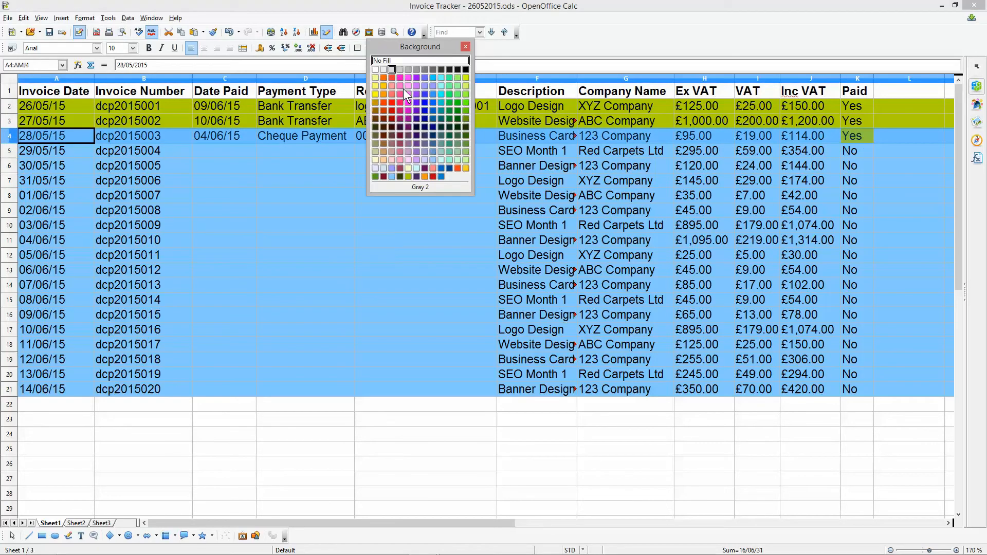
pyautogui.click(408, 181)
pyautogui.click(233, 153)
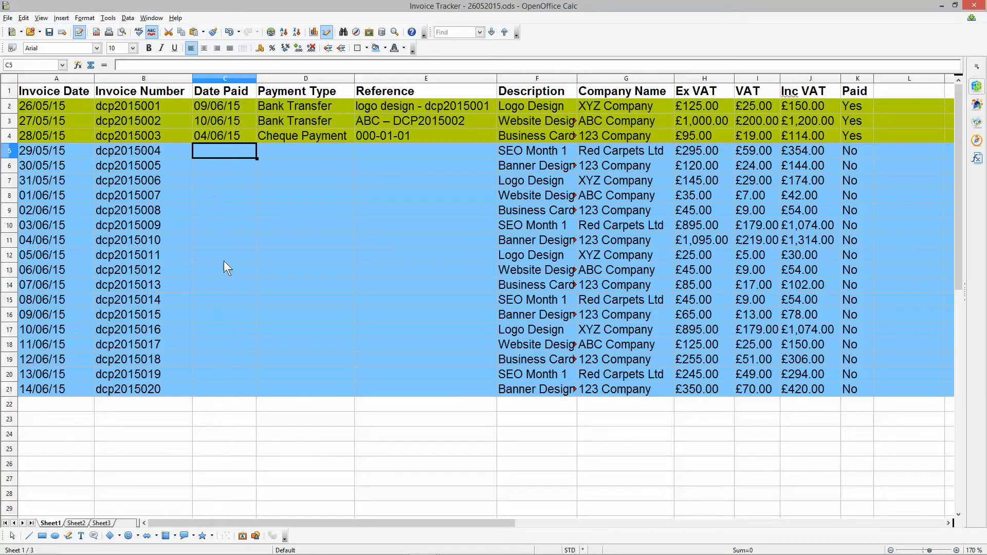
# - Fill the date paid from C4 down to C5 as 05/06/2015 and copy "Bank Transfer" from D3 into D5 for the fourth invoice
pyautogui.click(37, 148)
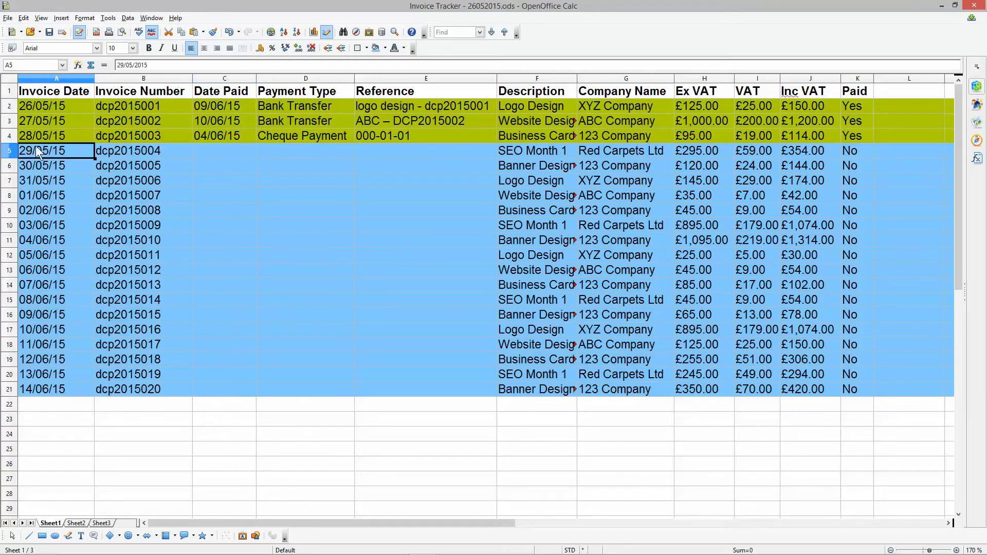
pyautogui.click(233, 132)
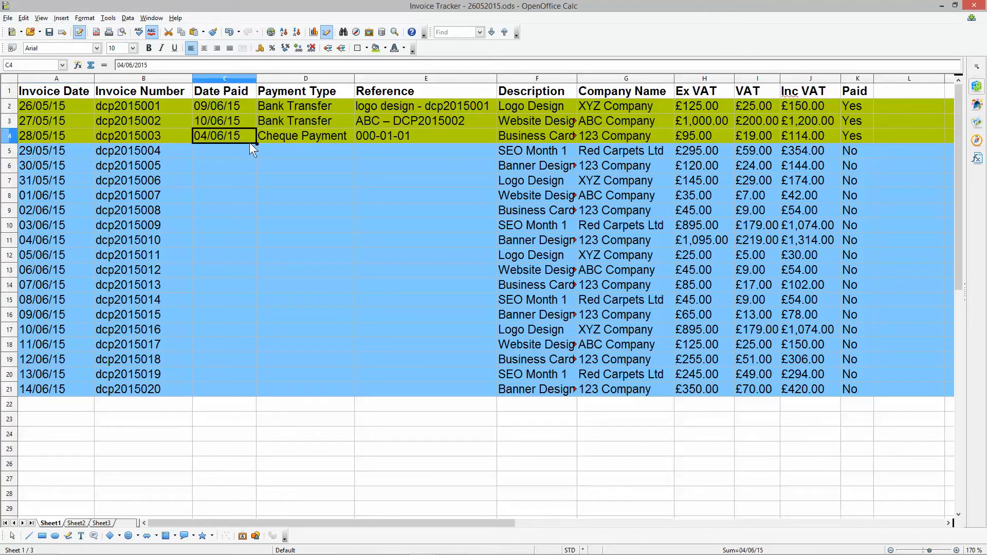
pyautogui.moveTo(256, 143); pyautogui.dragTo(242, 152)
pyautogui.click(206, 151)
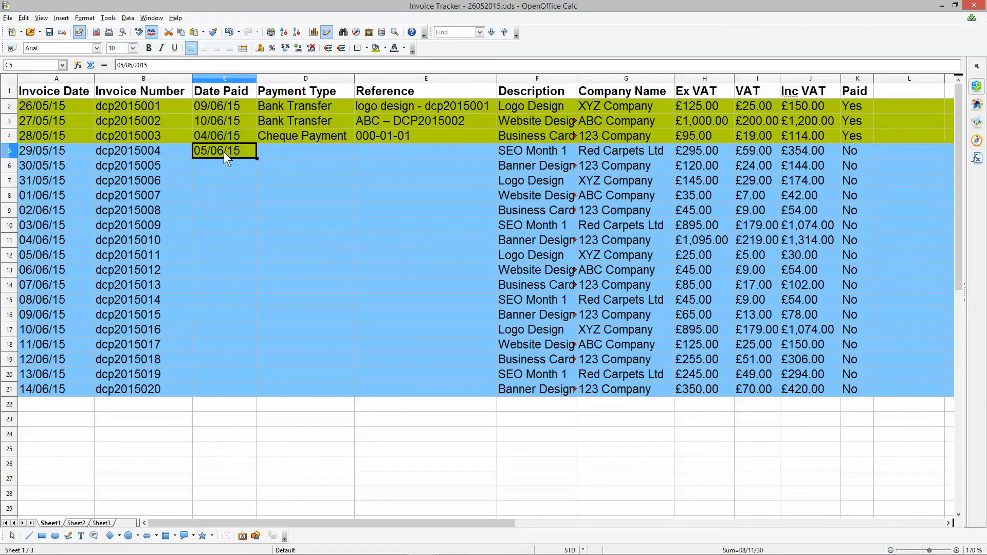
pyautogui.click(288, 126)
pyautogui.hotkey('ctrl', 'c')
pyautogui.click(300, 150)
pyautogui.hotkey('ctrl', 'v')
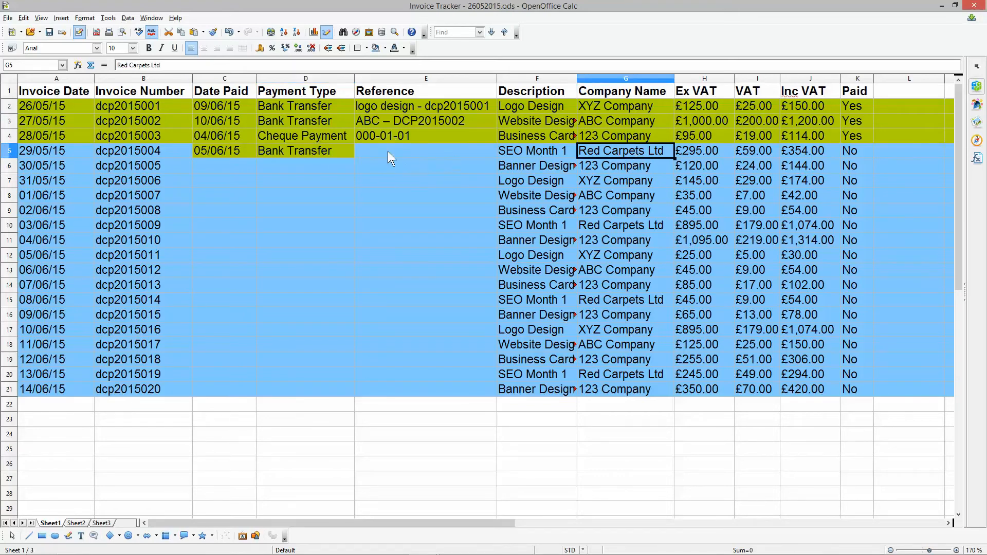
# - Enter "Red Carpets Ltd - 004" as the fourth invoice's payment reference in E5
pyautogui.doubleClick(383, 151)
pyautogui.write('Red Carpets Ltd')
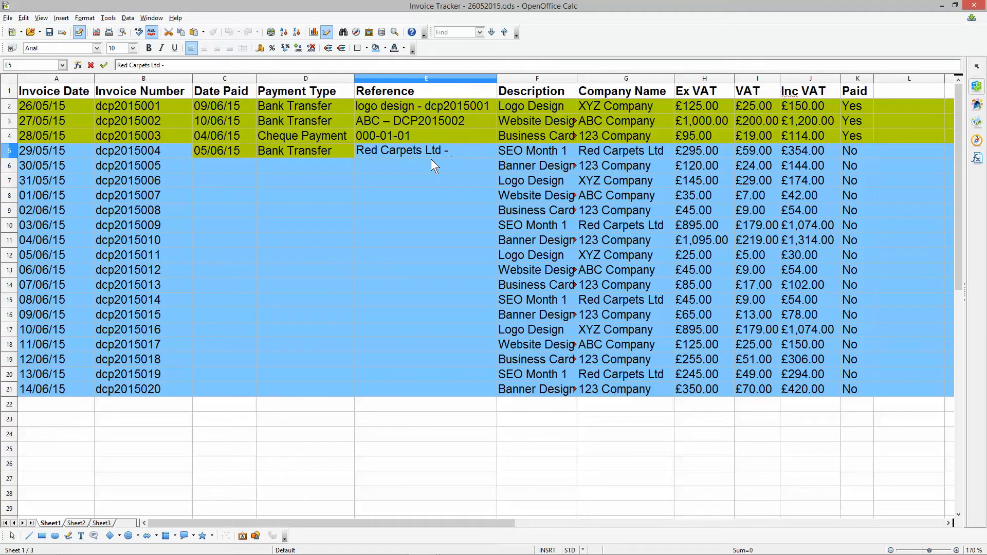
pyautogui.write(' - 004')
pyautogui.press('Return')
pyautogui.click(445, 153)
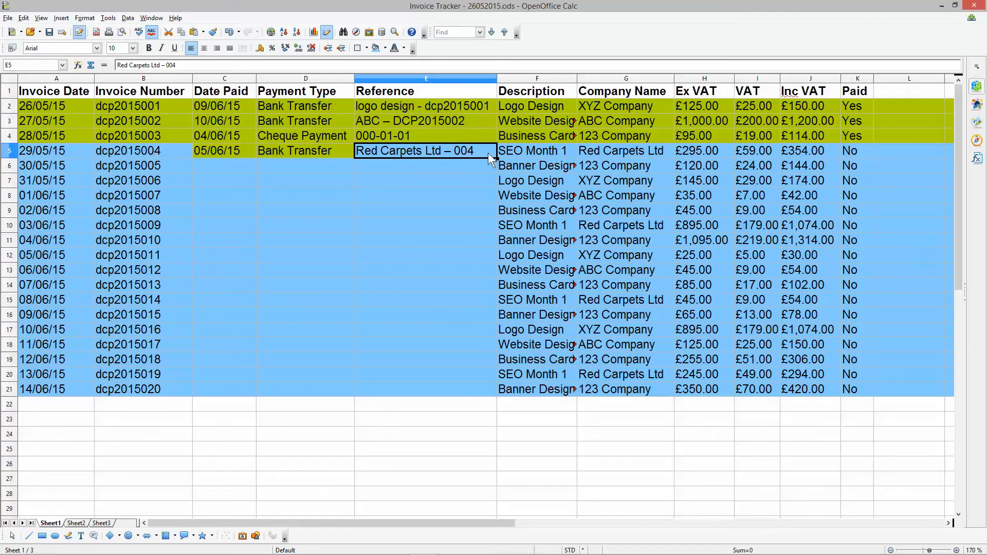
# - Insert "Inv" before 004 in the fourth invoice's reference so E5 reads "Red Carpets Ltd – Inv 004"
pyautogui.moveTo(413, 107); pyautogui.dragTo(421, 146)
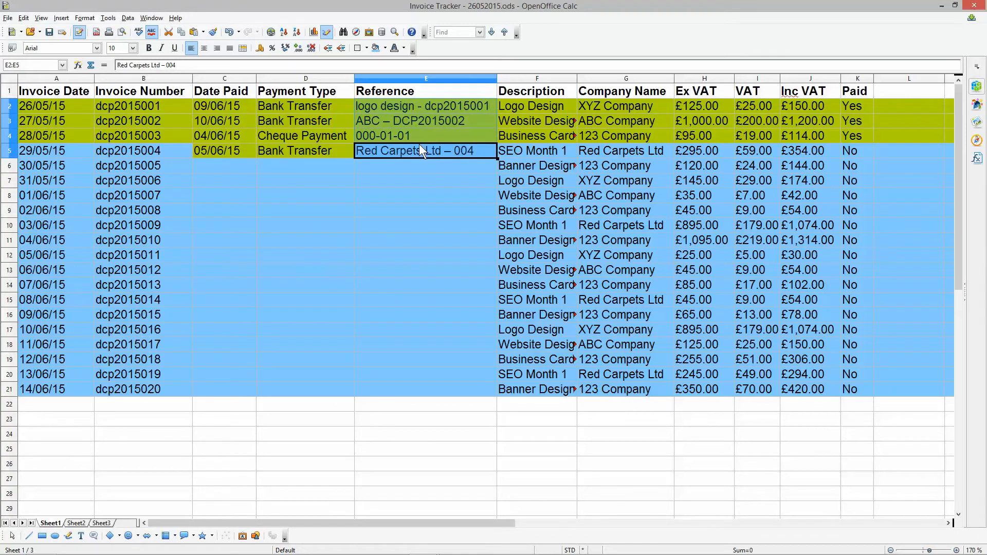
pyautogui.click(418, 145)
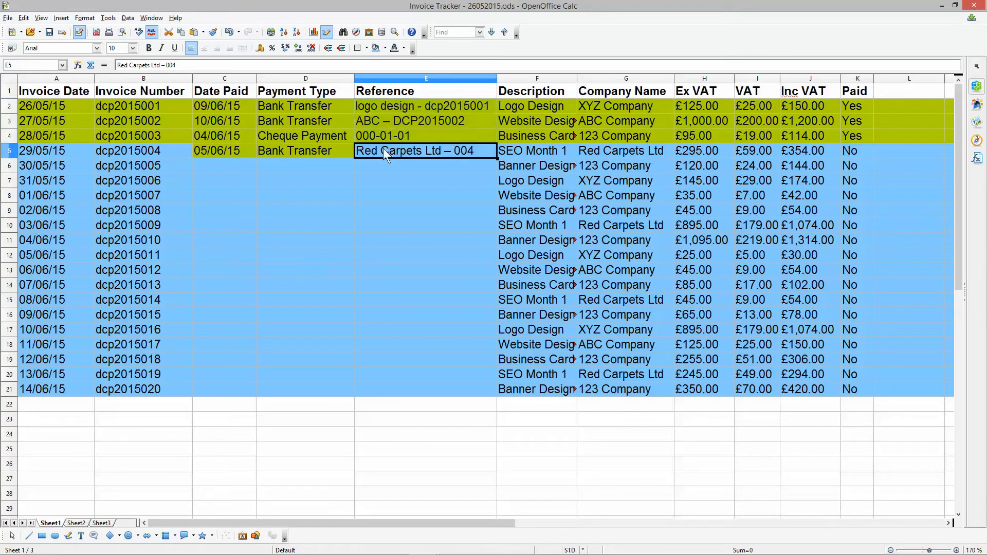
pyautogui.doubleClick(457, 152)
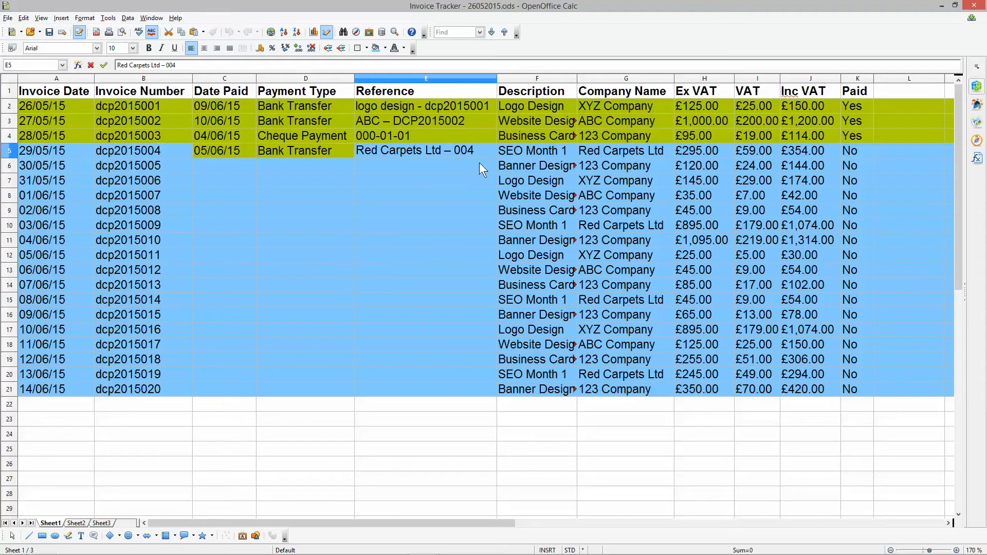
pyautogui.write('Inv')
pyautogui.press('Return')
pyautogui.click(433, 151)
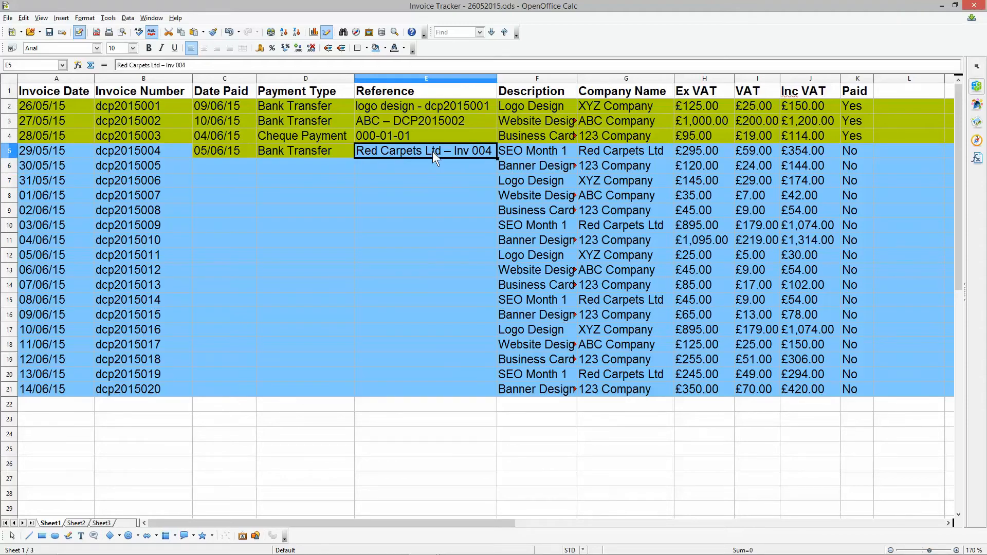
# - Fill "Yes" from K4 down to K5 for the fourth invoice and recolour all of row 5 with the green paid background
pyautogui.moveTo(854, 136); pyautogui.dragTo(860, 145)
pyautogui.hotkey('ctrl', 'd')
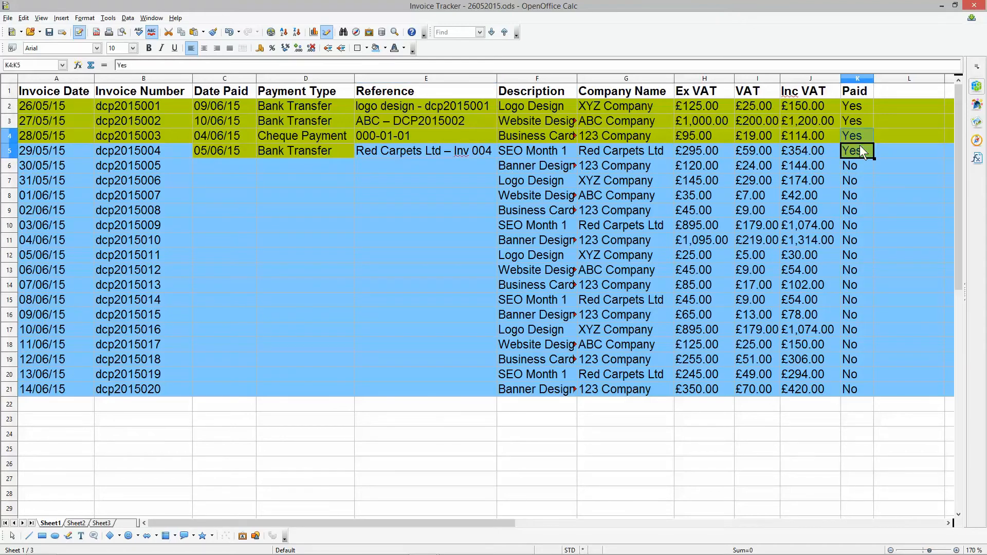
pyautogui.click(10, 151)
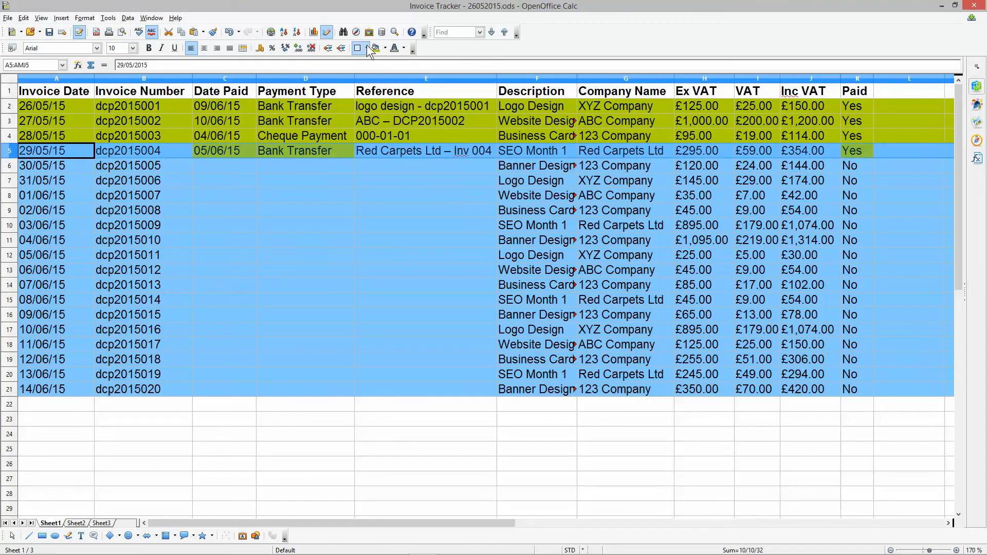
pyautogui.click(384, 48)
pyautogui.click(407, 177)
pyautogui.click(333, 184)
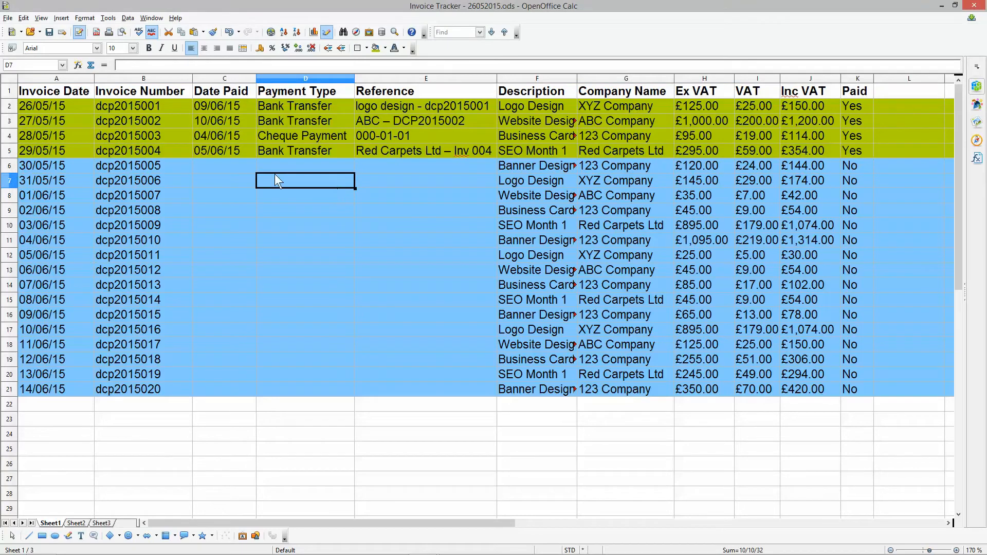
# - Fill the date paid down to C6 as 06/06/2015 and copy "Bank Transfer" from D5 into D6 for the fifth invoice
pyautogui.click(230, 163)
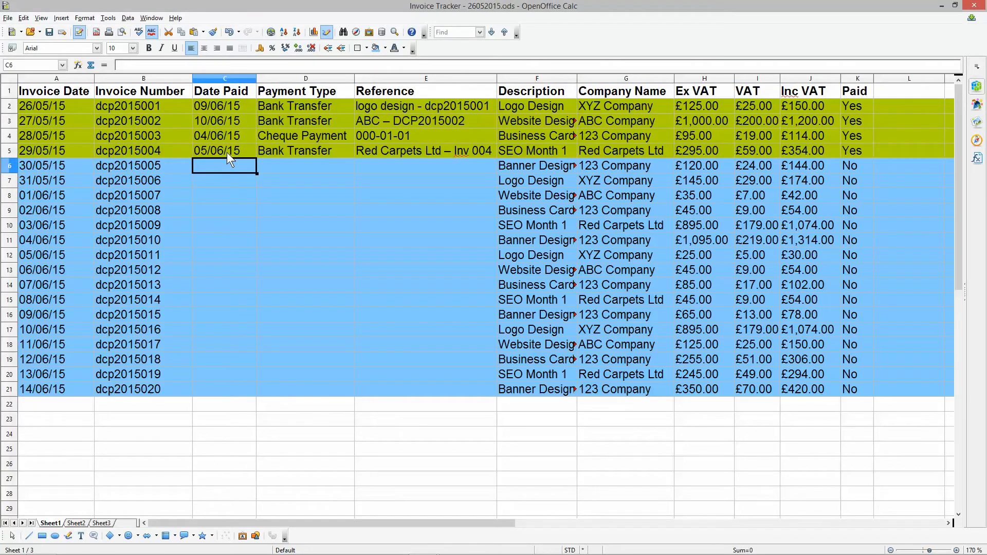
pyautogui.click(230, 154)
pyautogui.moveTo(256, 158); pyautogui.dragTo(256, 170)
pyautogui.click(286, 152)
pyautogui.click(285, 162)
pyautogui.hotkey('ctrl', 'v')
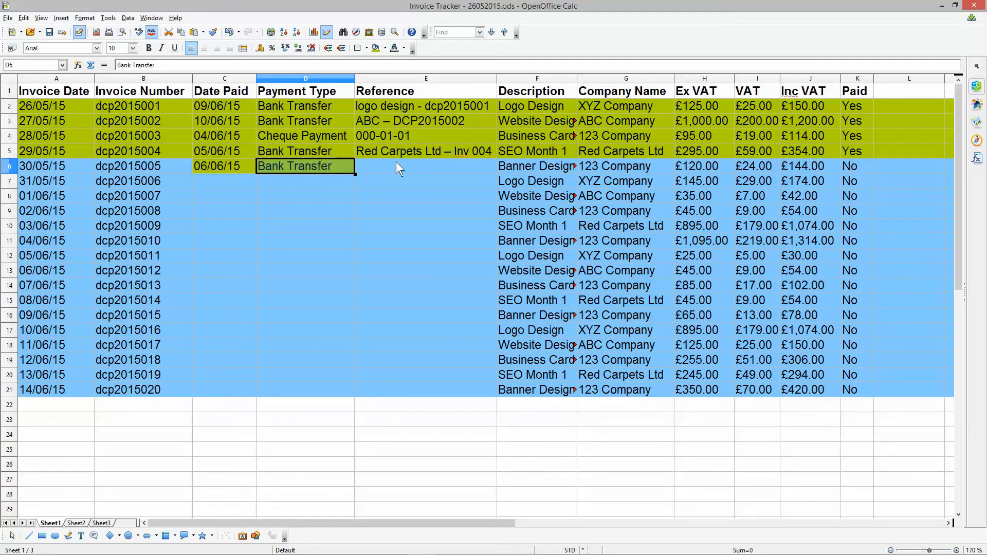
# - Copy the company name into the fifth invoice's reference in E6 and change it to "123 Co - 2015005"
pyautogui.click(621, 166)
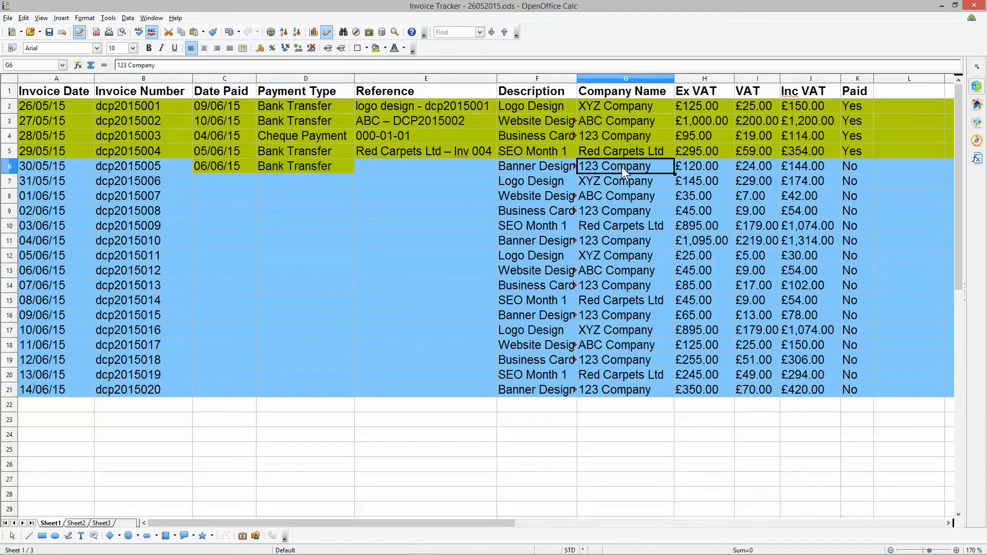
pyautogui.doubleClick(393, 169)
pyautogui.hotkey('ctrl', 'v')
pyautogui.hotkey('ctrl', 'shift', 'Left')
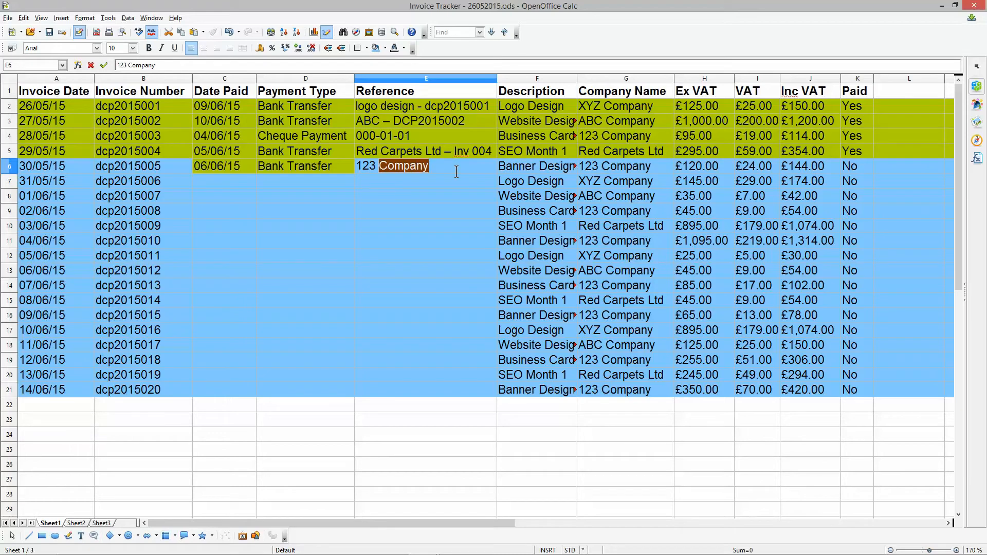
pyautogui.write('Co - ')
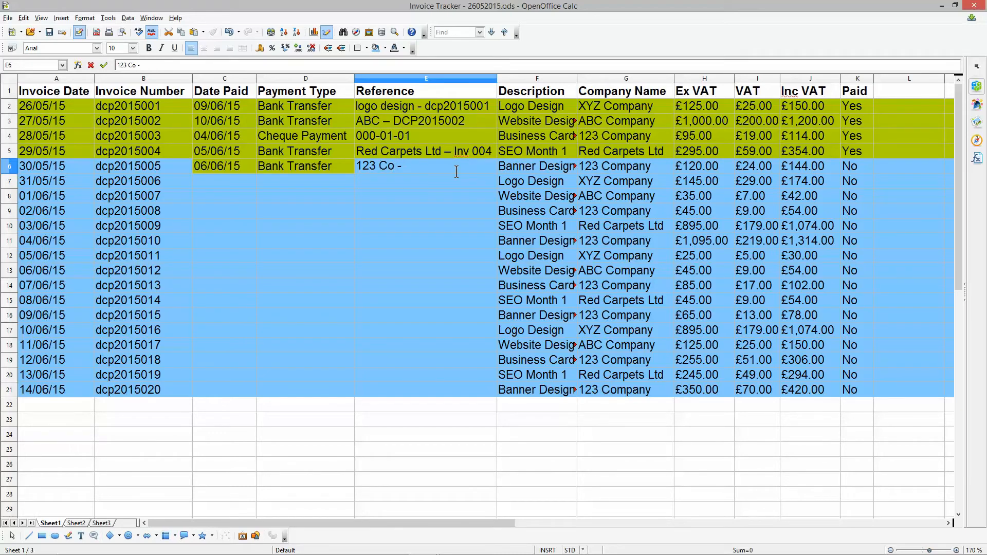
pyautogui.write('2015005')
# - Insert "inv" before 2015005 in the reference in E6 and compare the number with the invoice number in B6
pyautogui.click(404, 172)
pyautogui.write('nv')
pyautogui.press('BackSpace')
pyautogui.press('BackSpace')
pyautogui.write('inv')
pyautogui.press('Delete')
pyautogui.press('Return')
pyautogui.click(439, 162)
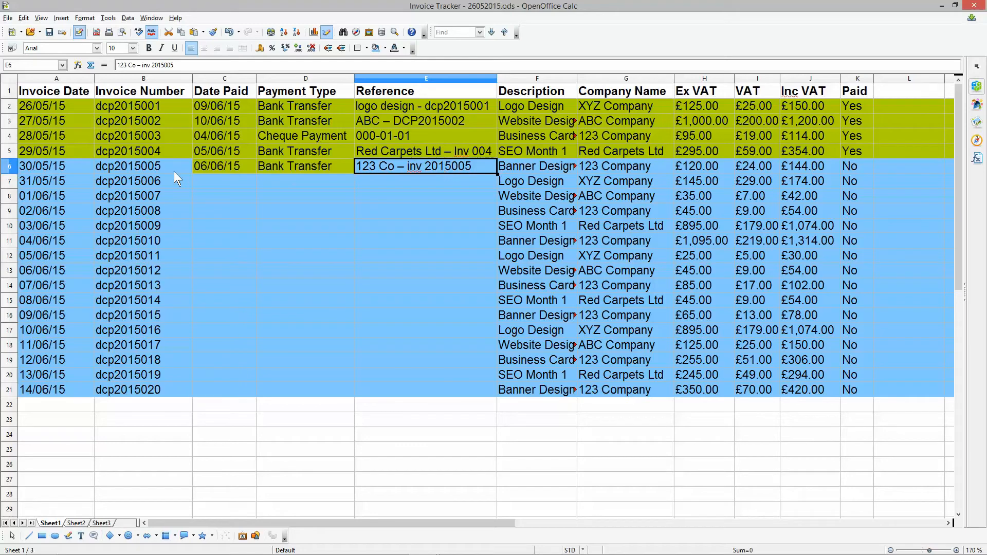
pyautogui.doubleClick(128, 166)
pyautogui.moveTo(115, 165); pyautogui.dragTo(162, 167)
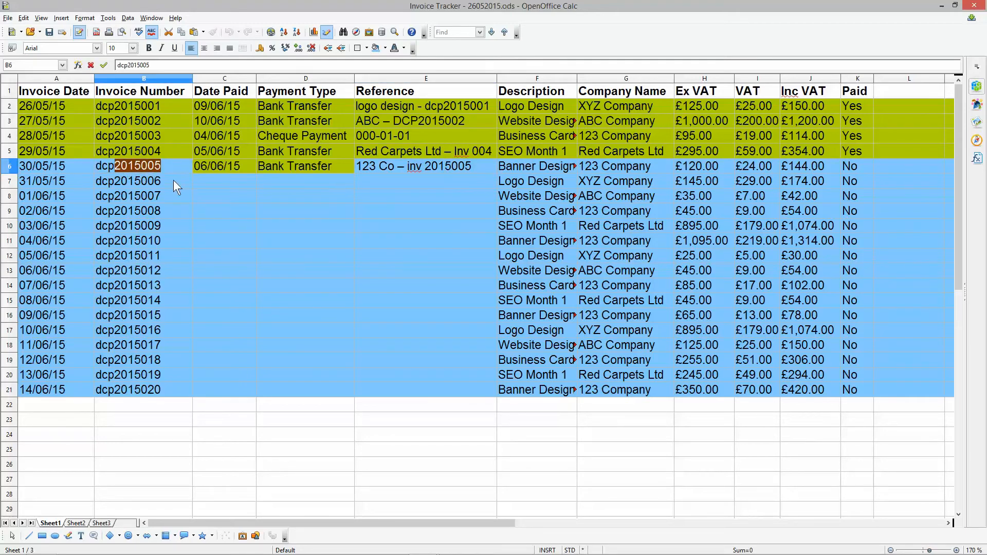
pyautogui.click(422, 169)
# - Set the fifth invoice's paid status in K6 to "Yes" and recolour all of row 6 with the green paid background
pyautogui.click(860, 153)
pyautogui.click(859, 162)
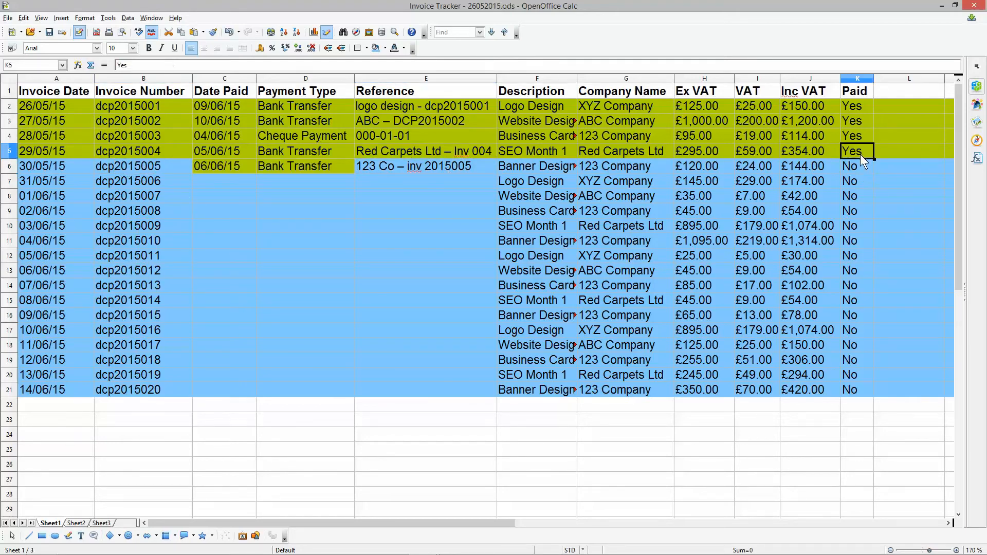
pyautogui.write('Yes')
pyautogui.click(9, 166)
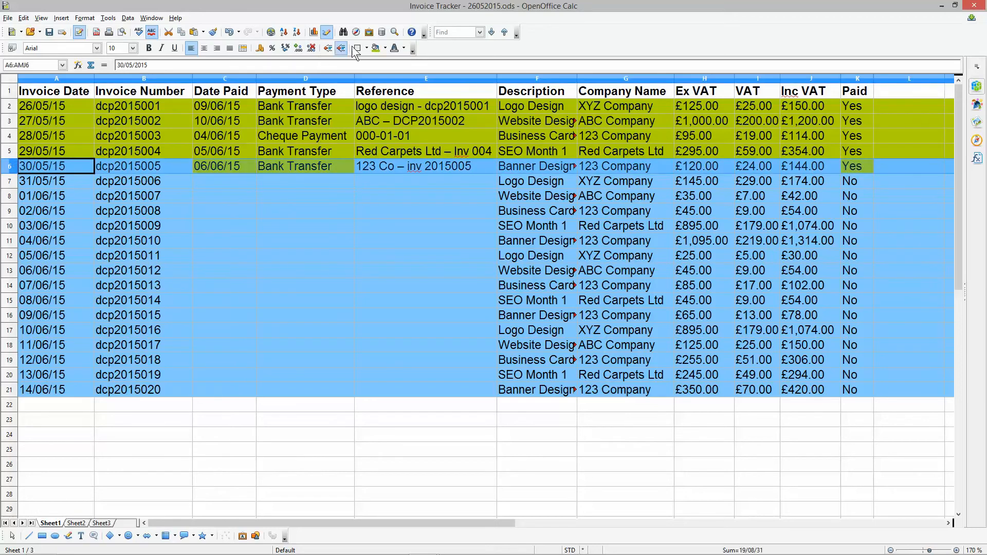
pyautogui.click(384, 48)
pyautogui.click(404, 165)
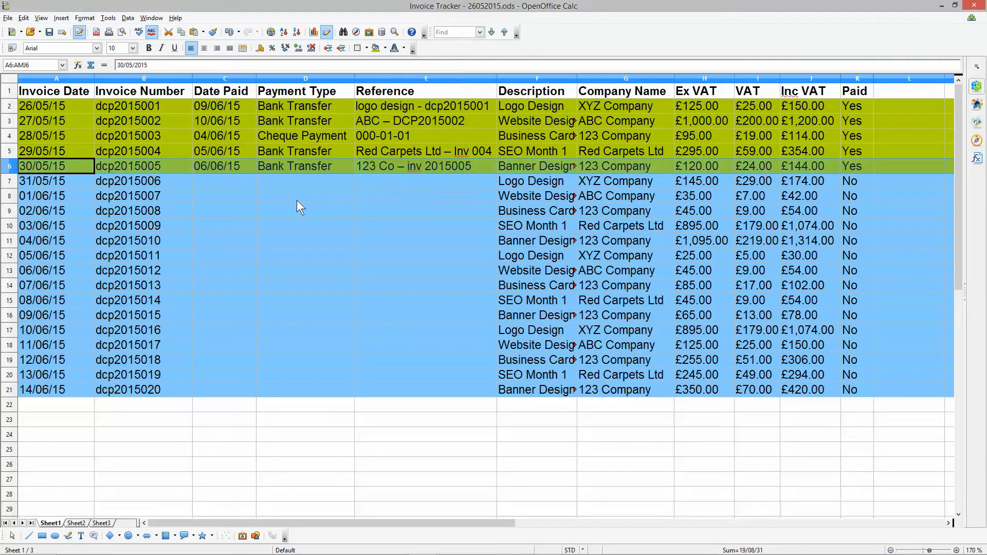
pyautogui.click(319, 197)
pyautogui.click(381, 48)
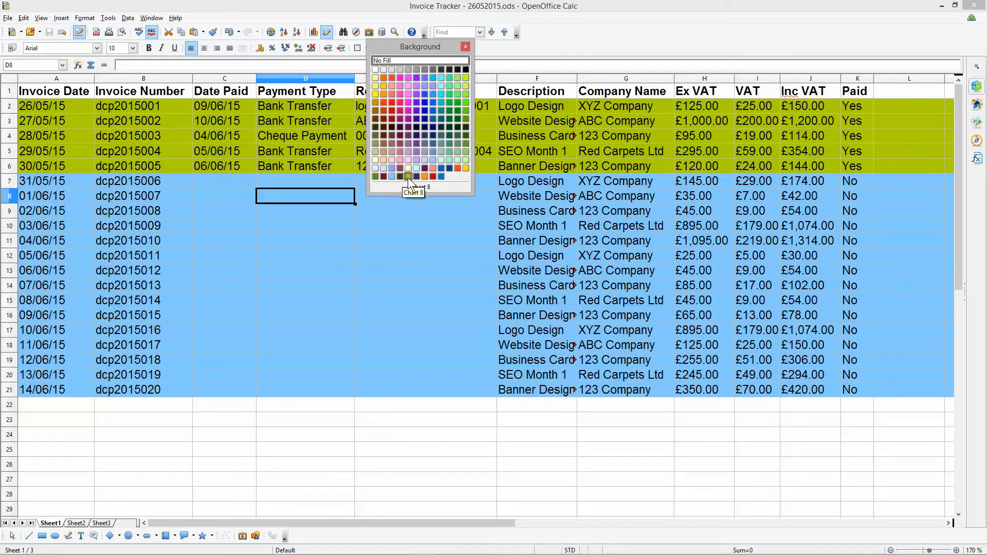
pyautogui.click(350, 245)
# - Enter 01/06/2015 as the sixth invoice's date paid in C7 and "Cash" as its payment type in D7
pyautogui.click(208, 178)
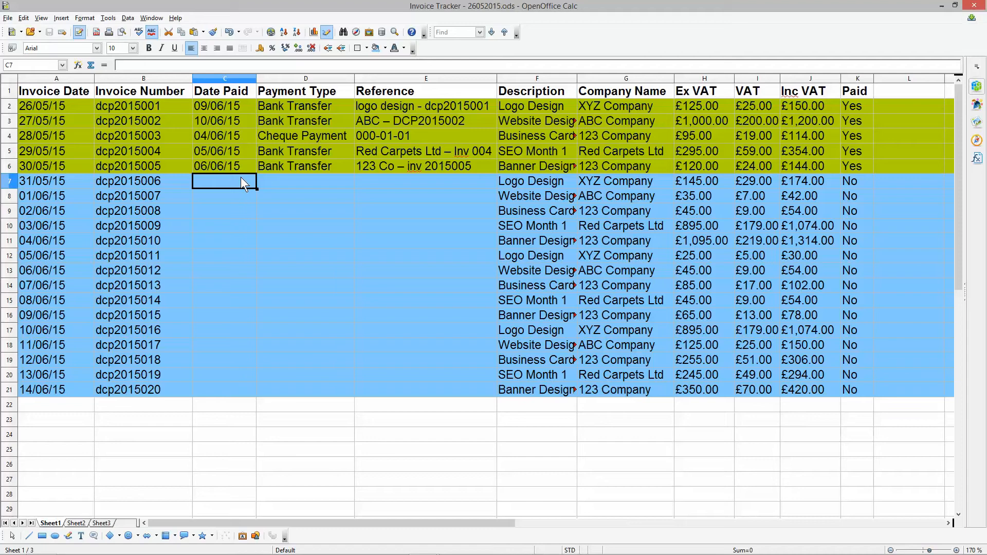
pyautogui.write('01/06/2')
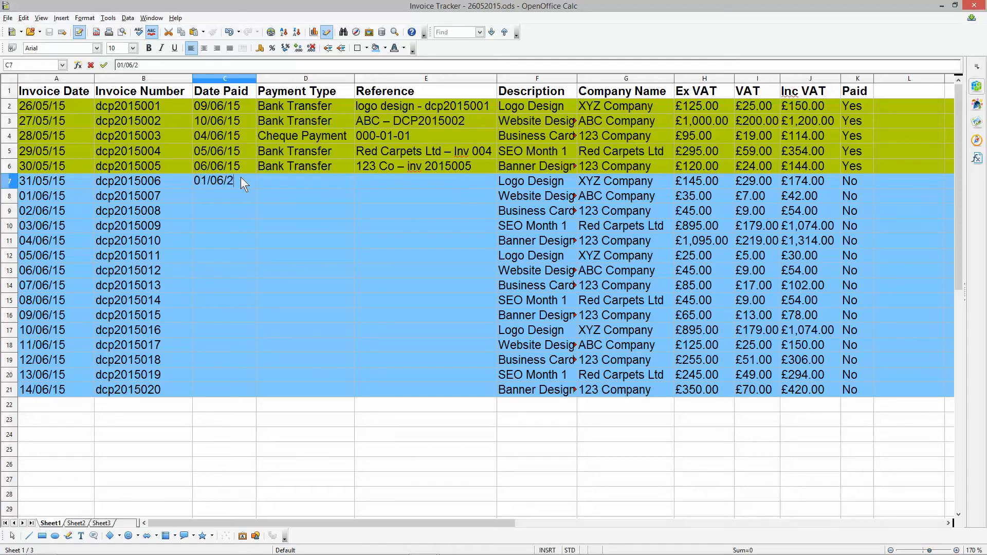
pyautogui.write('015')
pyautogui.press('Tab')
pyautogui.write('Cash')
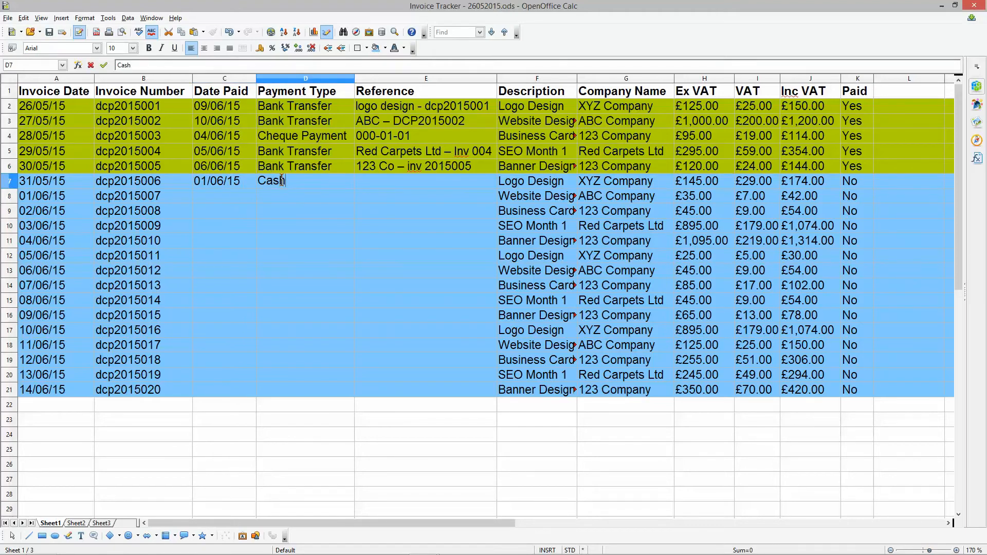
# - Enter "Cash Payment" as the sixth invoice's reference in E7
pyautogui.click(400, 183)
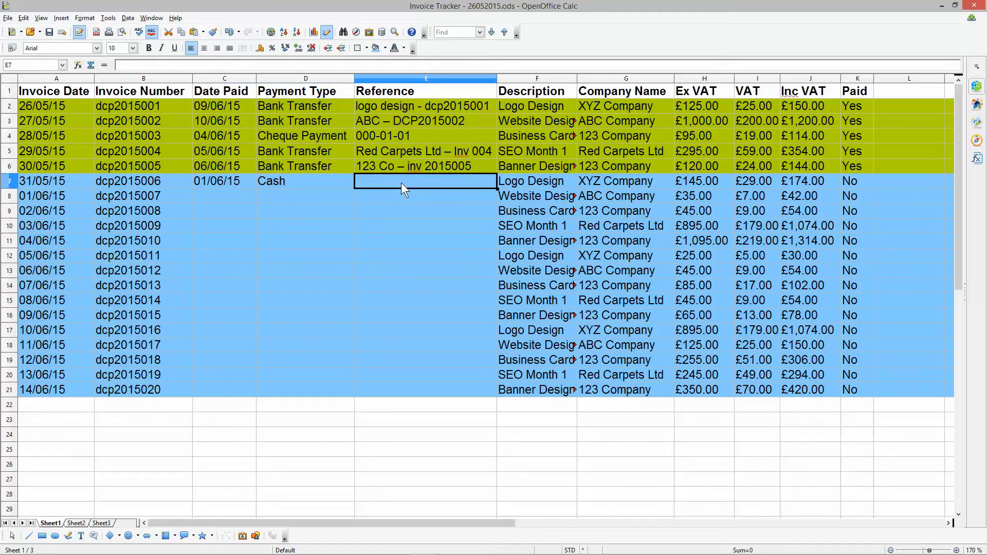
pyautogui.write('Cash Payment')
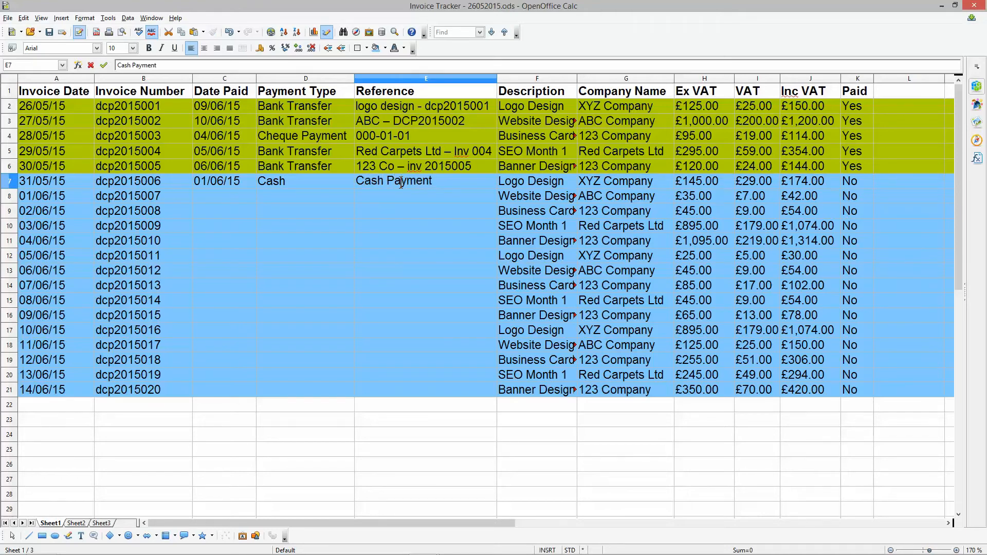
pyautogui.press('Return')
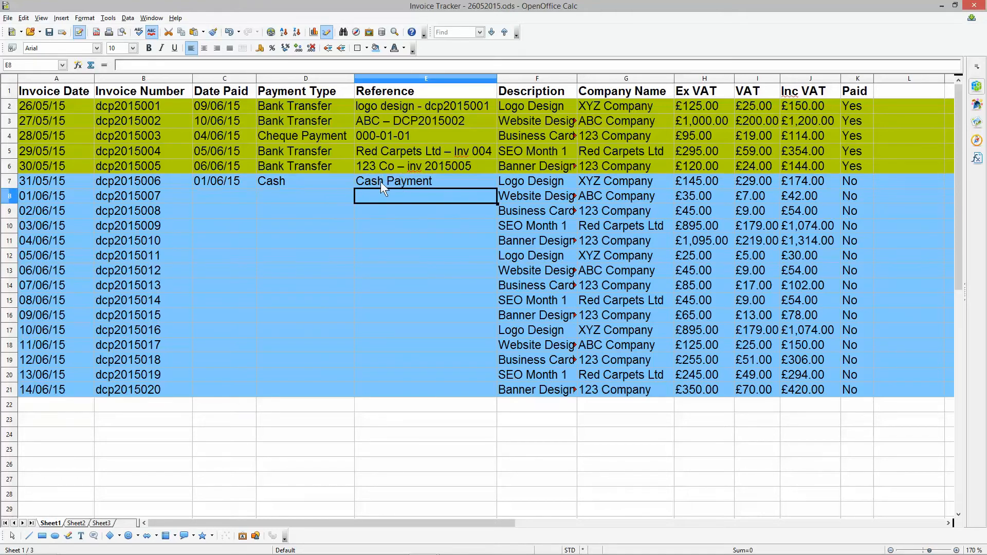
pyautogui.click(211, 182)
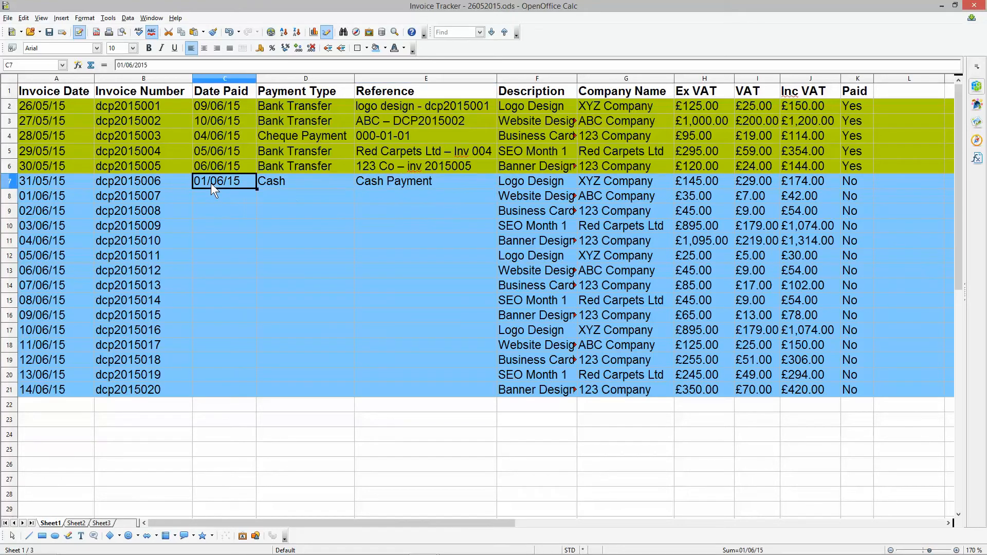
# - Copy the "Yes" paid status from K6 into K7 and recolour all of row 7 with the green Chart 8 background
pyautogui.click(847, 168)
pyautogui.hotkey('ctrl', 'c')
pyautogui.click(858, 178)
pyautogui.hotkey('ctrl', 'v')
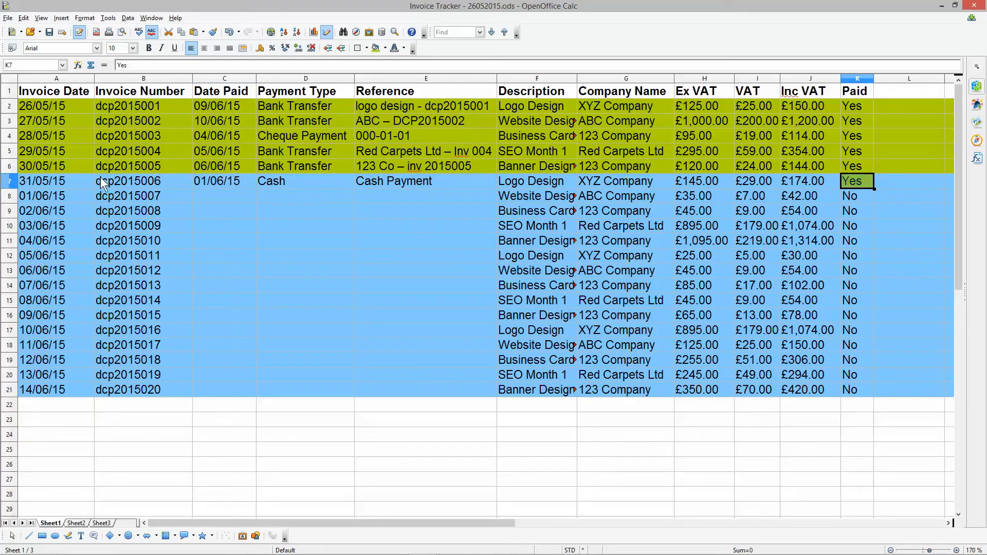
pyautogui.click(10, 181)
pyautogui.click(385, 47)
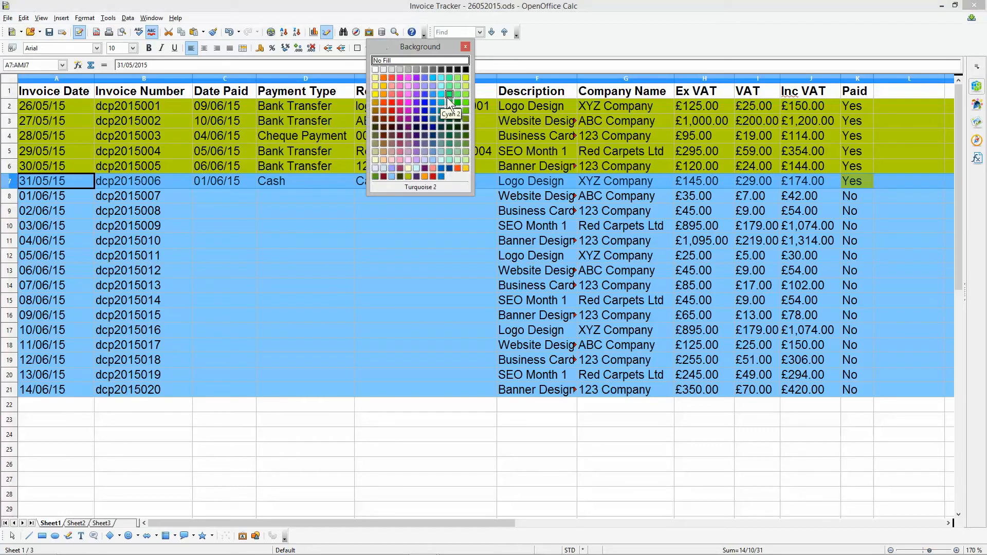
pyautogui.click(406, 177)
pyautogui.click(303, 181)
pyautogui.click(220, 181)
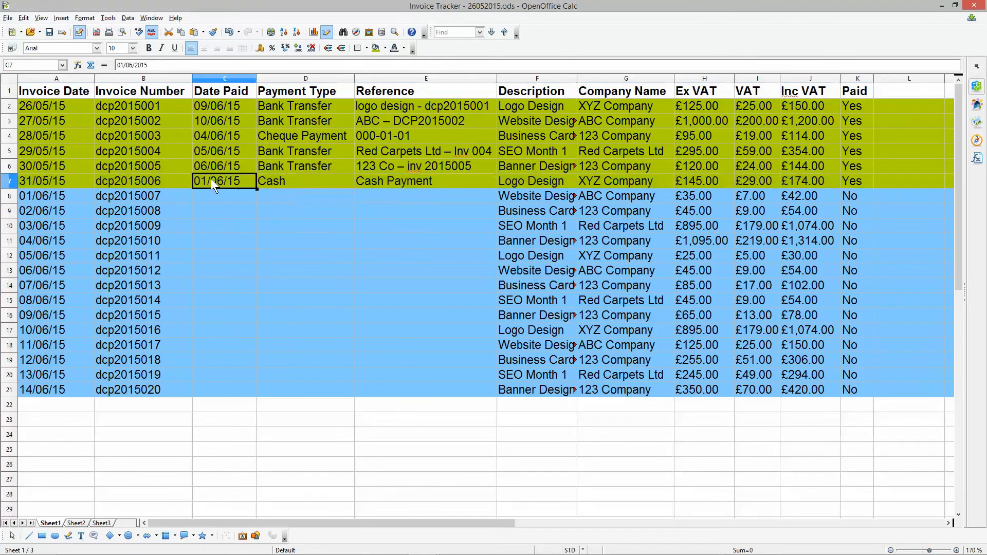
# - Copy the company name from G7 to the front of the reference in E7, making it "XYZ Company – Cash Payment"
pyautogui.click(380, 184)
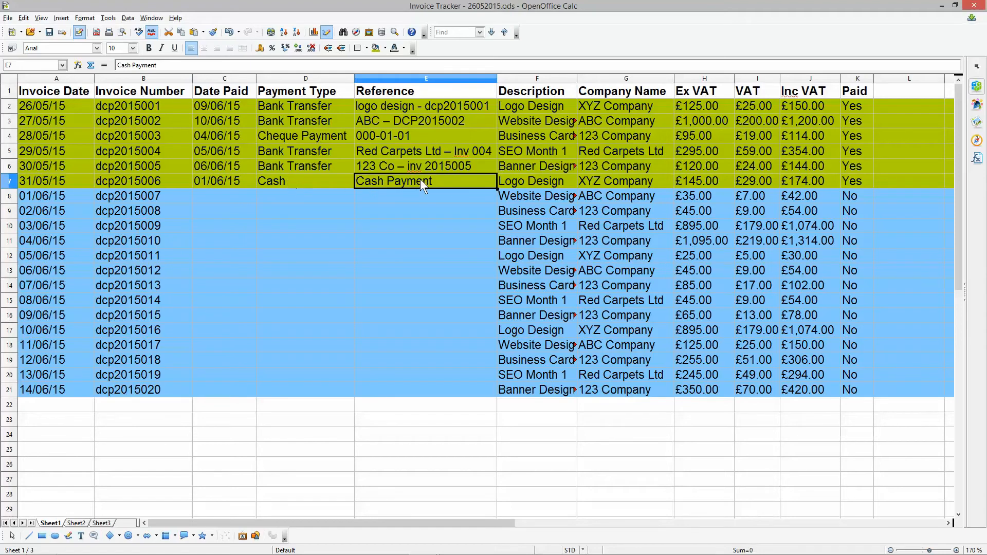
pyautogui.doubleClick(383, 180)
pyautogui.click(590, 180)
pyautogui.doubleClick(590, 180)
pyautogui.moveTo(600, 181); pyautogui.dragTo(564, 184)
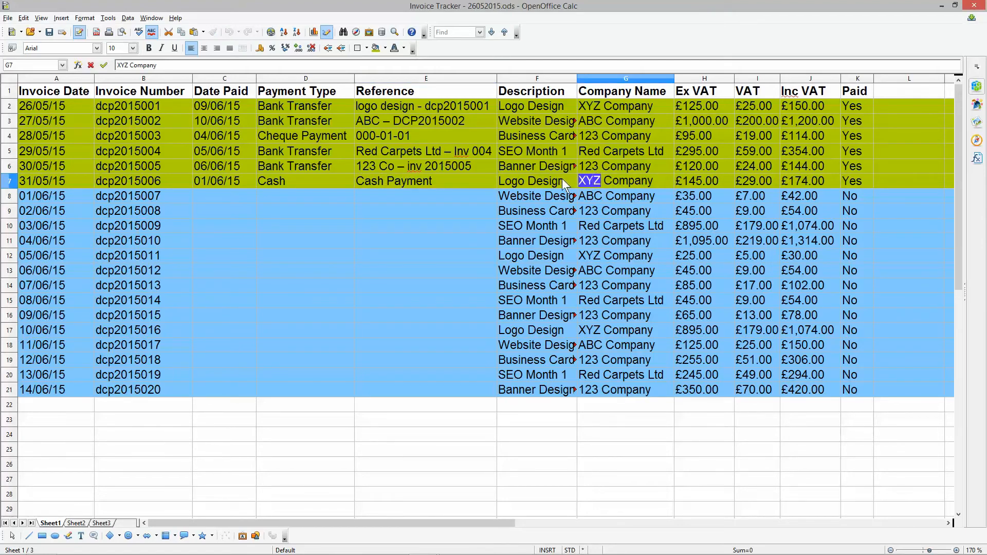
pyautogui.click(370, 182)
pyautogui.doubleClick(357, 181)
pyautogui.hotkey('ctrl', 'v')
pyautogui.write('-')
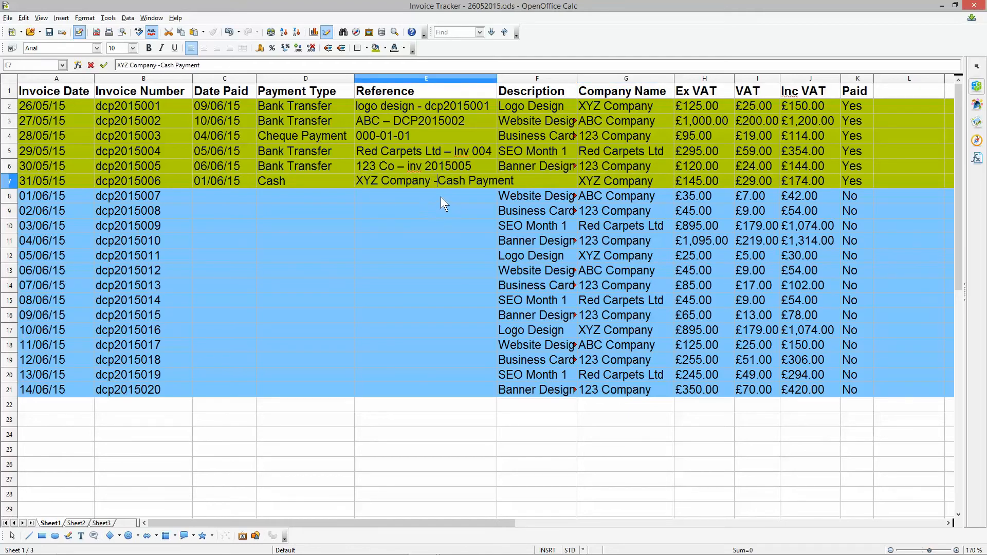
pyautogui.press('Return')
pyautogui.click(436, 180)
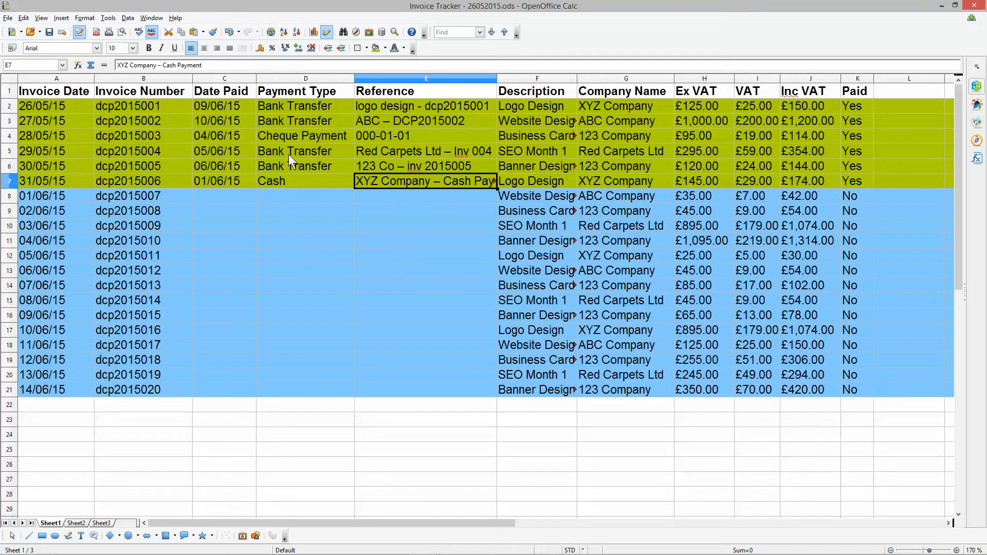
# - Copy "Bank Transfer" into payment type cells D8:D16 and enter 05/06/2015 as the date paid in C8
pyautogui.moveTo(286, 149); pyautogui.dragTo(298, 312)
pyautogui.hotkey('ctrl', 'v')
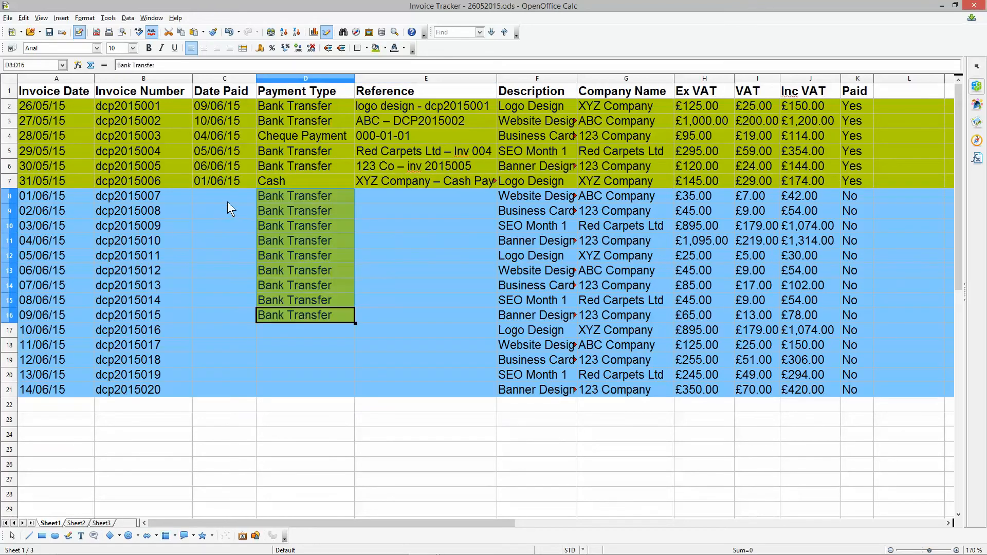
pyautogui.click(220, 190)
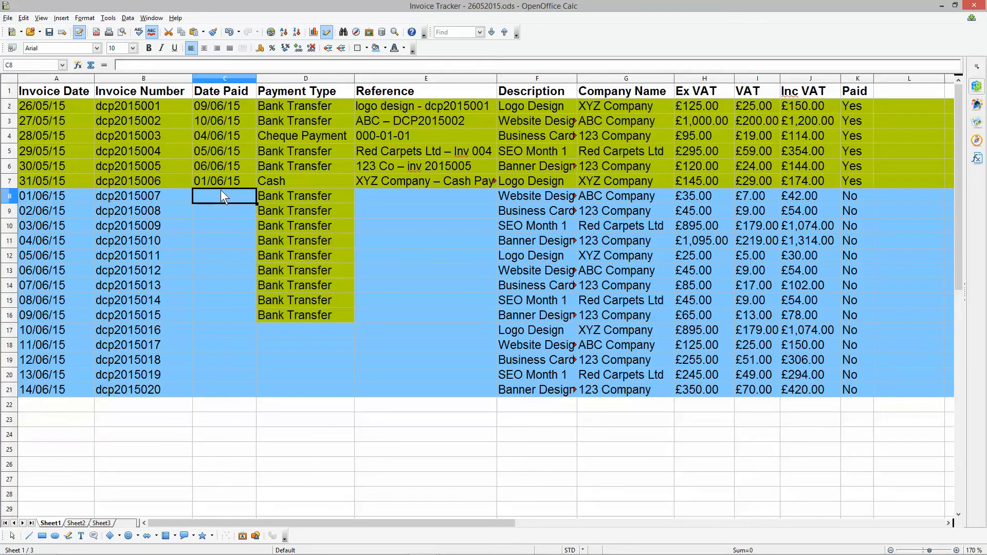
pyautogui.write('05/06/015')
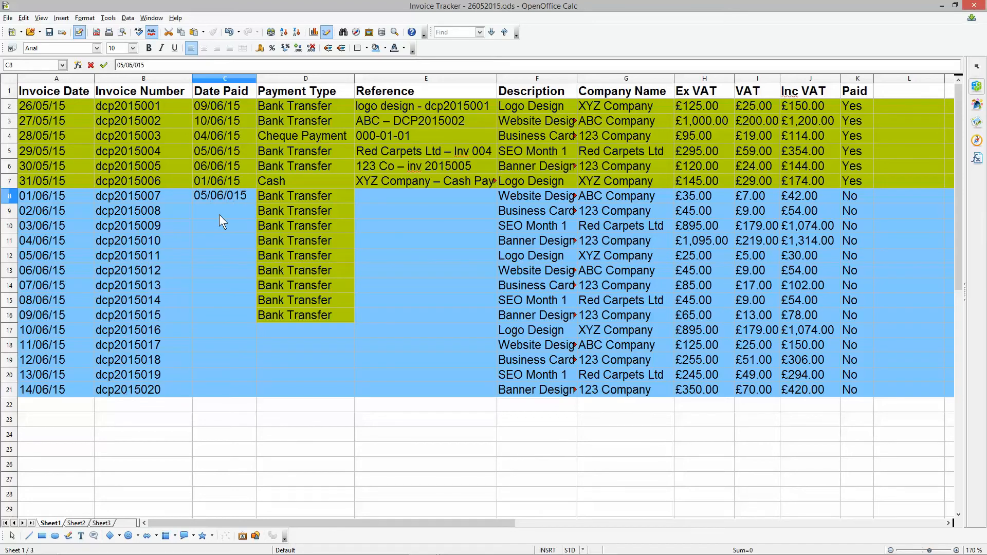
pyautogui.press('Return')
# - Compare the seventh invoice's date with its date paid and fill the C8 date down as a series to C16
pyautogui.click(27, 198)
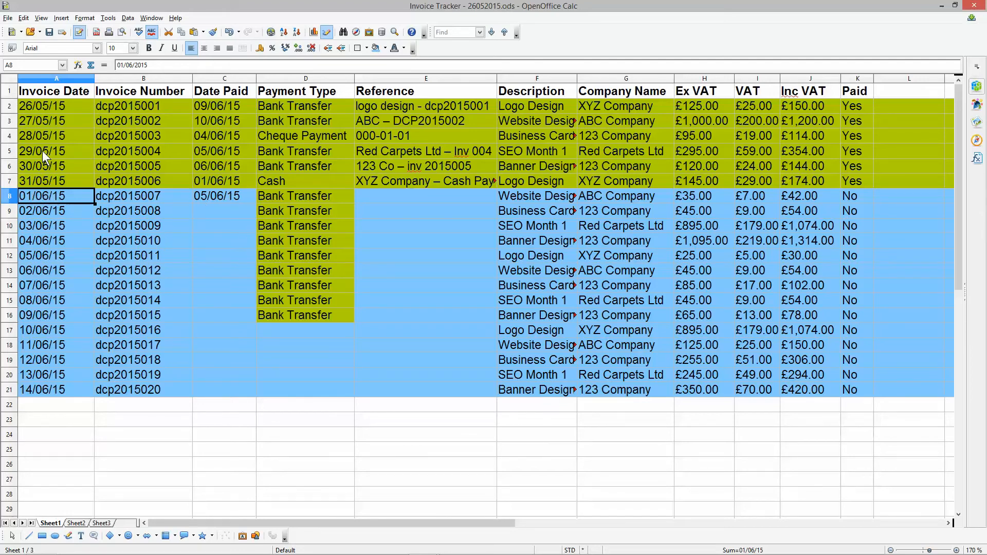
pyautogui.click(215, 195)
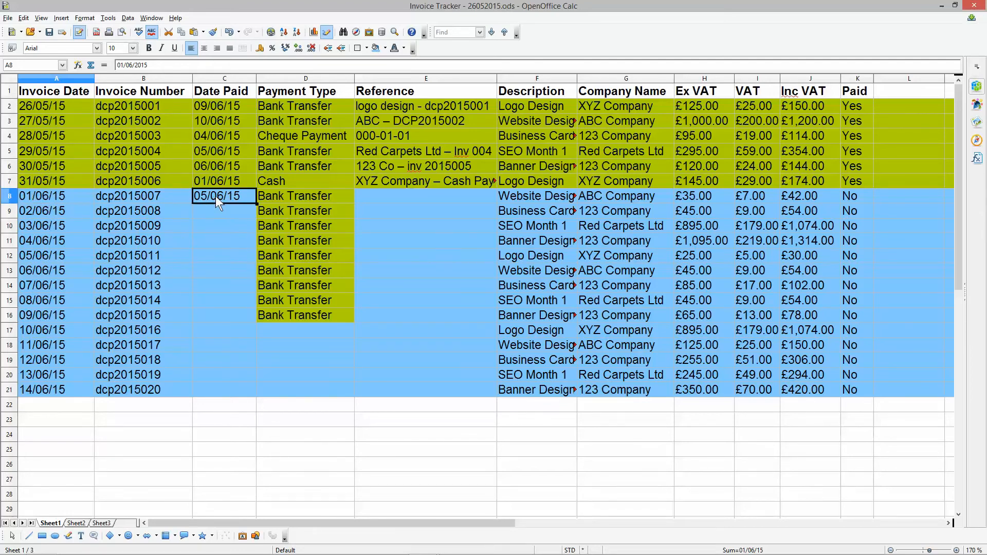
pyautogui.moveTo(255, 204); pyautogui.dragTo(256, 322)
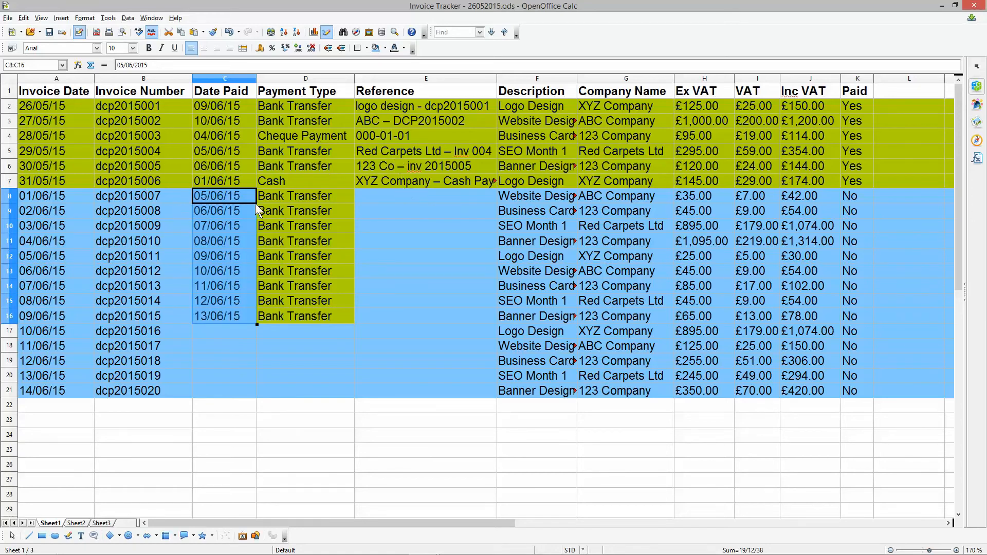
# - Copy the invoice numbers from B8:B16 into the reference cells E8:E16
pyautogui.click(390, 196)
pyautogui.click(592, 195)
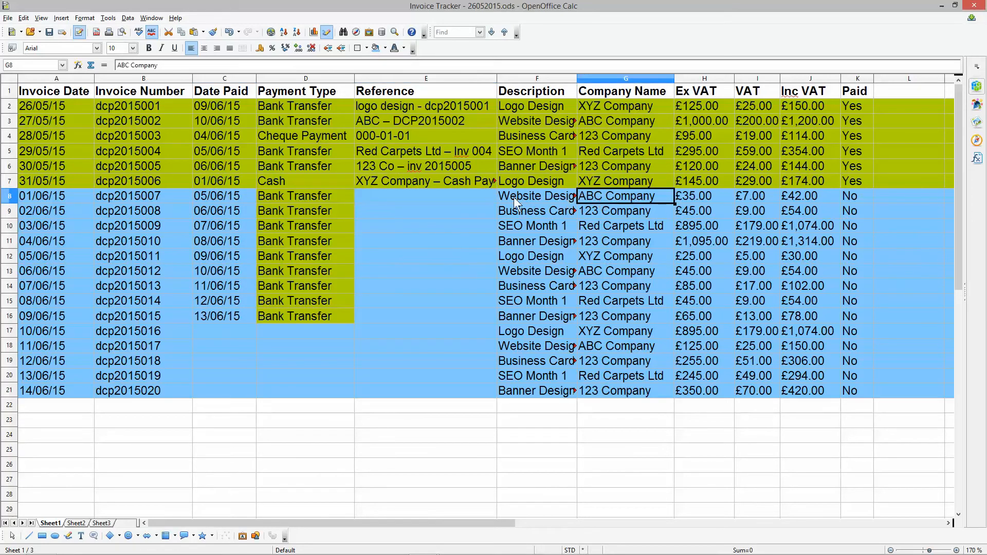
pyautogui.moveTo(146, 196); pyautogui.dragTo(150, 312)
pyautogui.hotkey('ctrl', 'c')
pyautogui.click(414, 186)
pyautogui.click(414, 191)
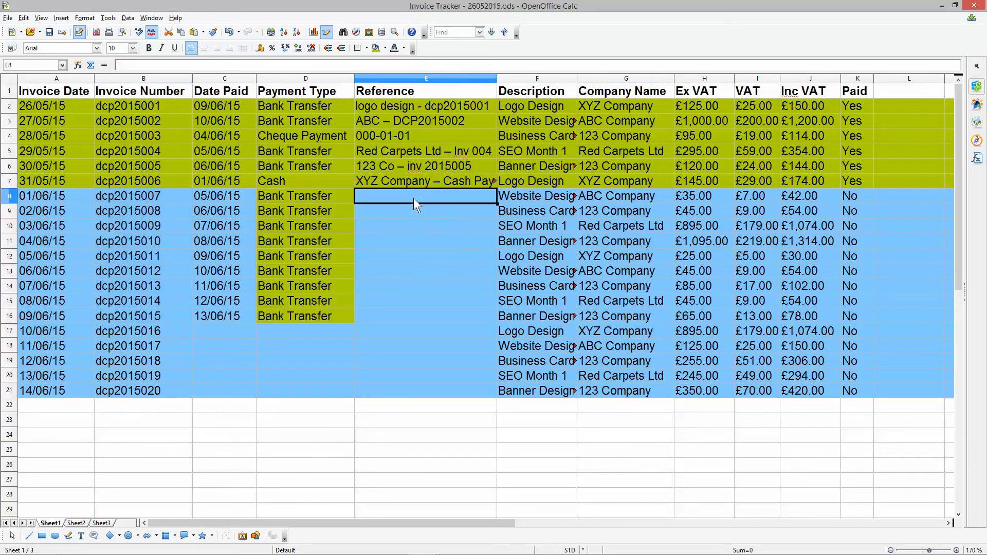
pyautogui.hotkey('ctrl', 'v')
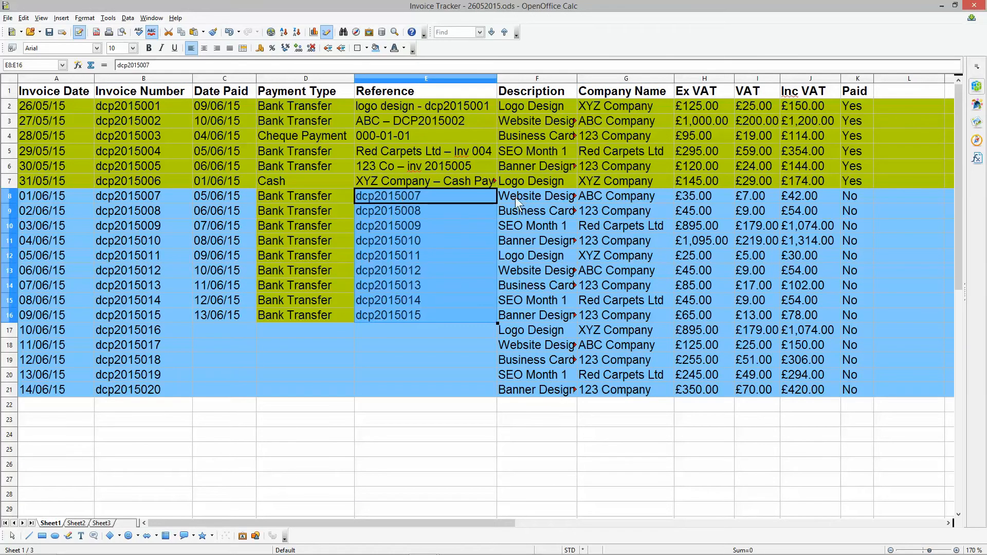
pyautogui.moveTo(426, 195); pyautogui.dragTo(445, 310)
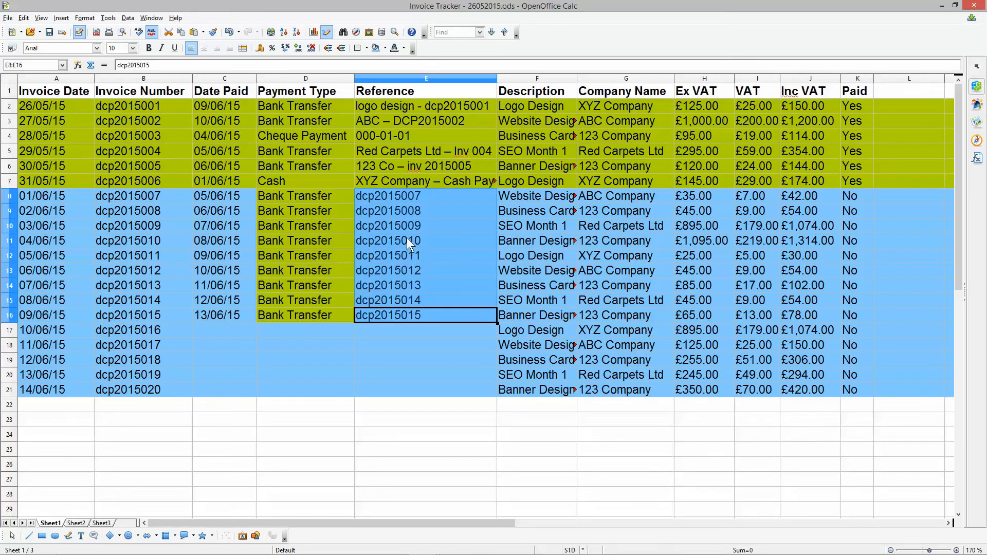
# - Recolour all of rows 8 to 16 with the green Chart 8 background used for paid invoices
pyautogui.moveTo(9, 196); pyautogui.dragTo(26, 316)
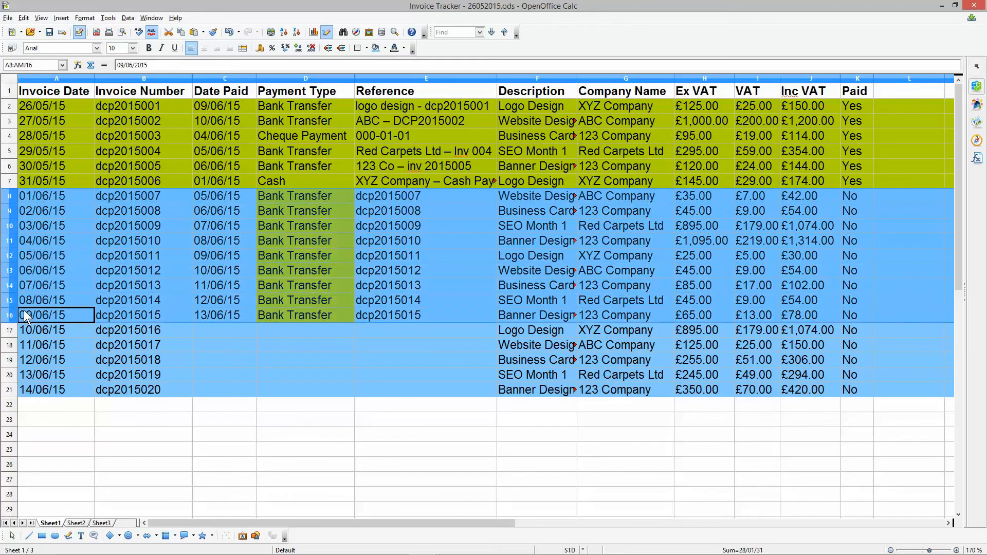
pyautogui.click(384, 48)
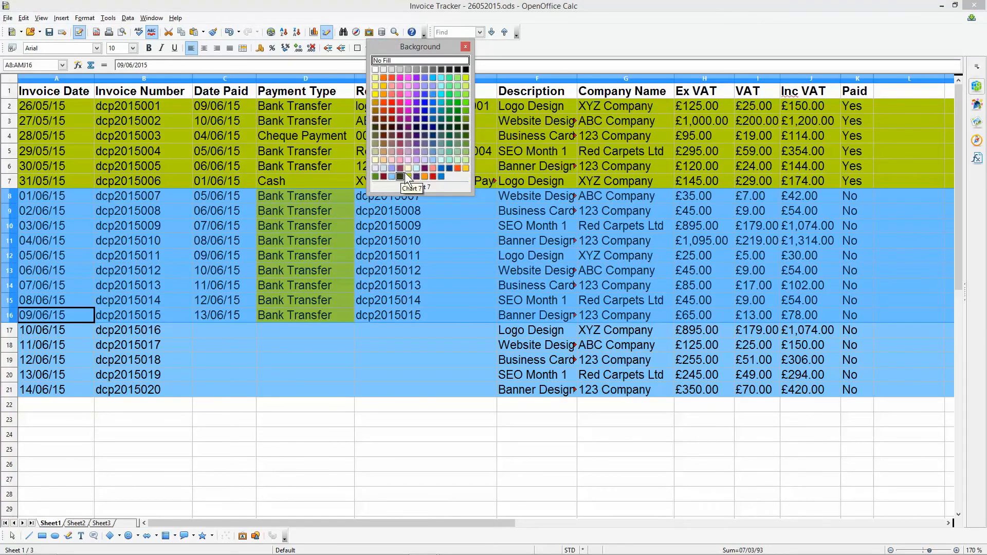
pyautogui.click(406, 177)
pyautogui.click(397, 242)
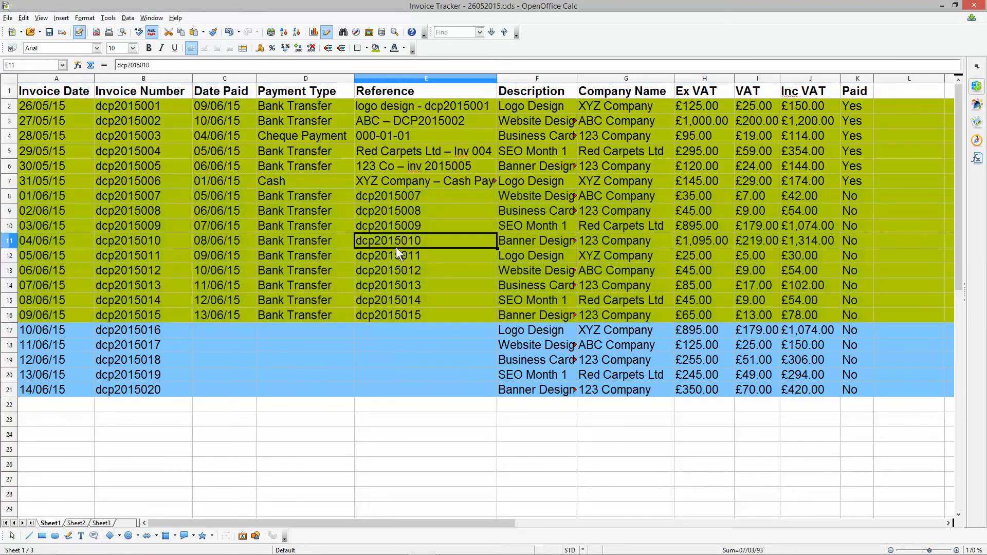
# - Set the paid status in K8:K16 to "Yes" for all nine invoices at once
pyautogui.click(864, 178)
pyautogui.moveTo(859, 196); pyautogui.dragTo(859, 313)
pyautogui.write('Yes')
pyautogui.hotkey('alt', 'Return')
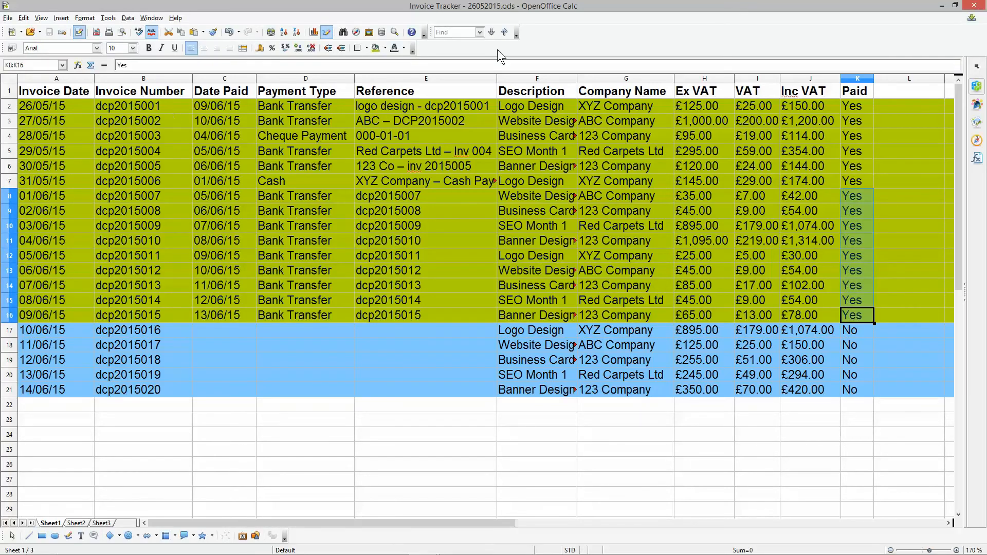
# - Examine the empty rows below the last invoice and the first invoice's entries across A2:K2
pyautogui.scroll(-3, 49, 363)
pyautogui.scroll(-2, 48, 362)
pyautogui.moveTo(47, 180); pyautogui.dragTo(54, 418)
pyautogui.scroll(-7, 66, 381)
pyautogui.scroll(9, 143, 167)
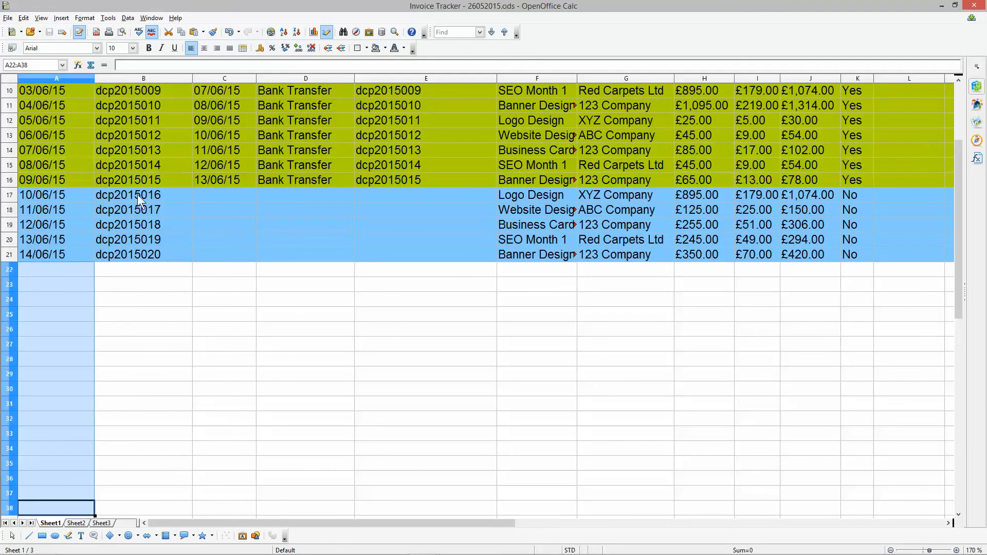
pyautogui.moveTo(137, 275); pyautogui.dragTo(155, 463)
pyautogui.scroll(3, 185, 257)
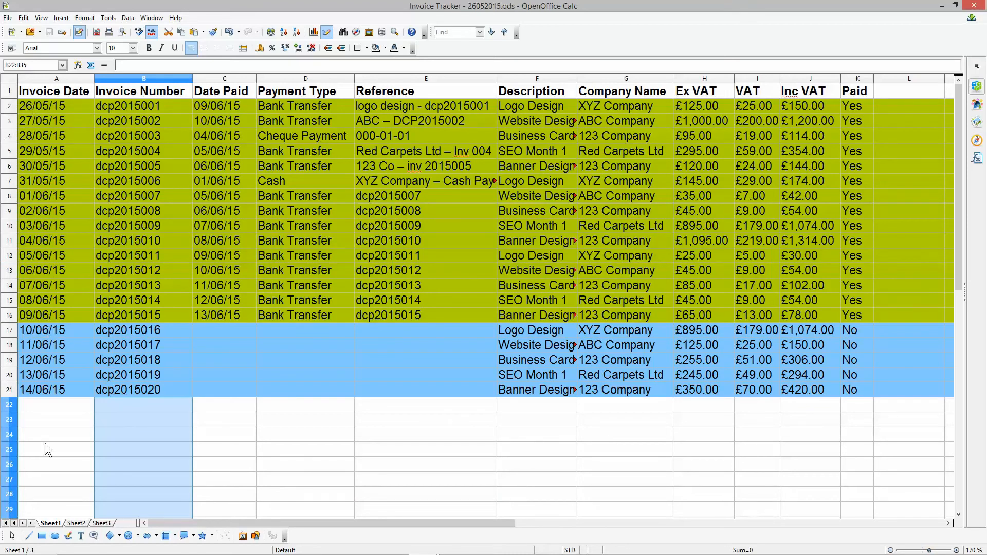
pyautogui.click(414, 385)
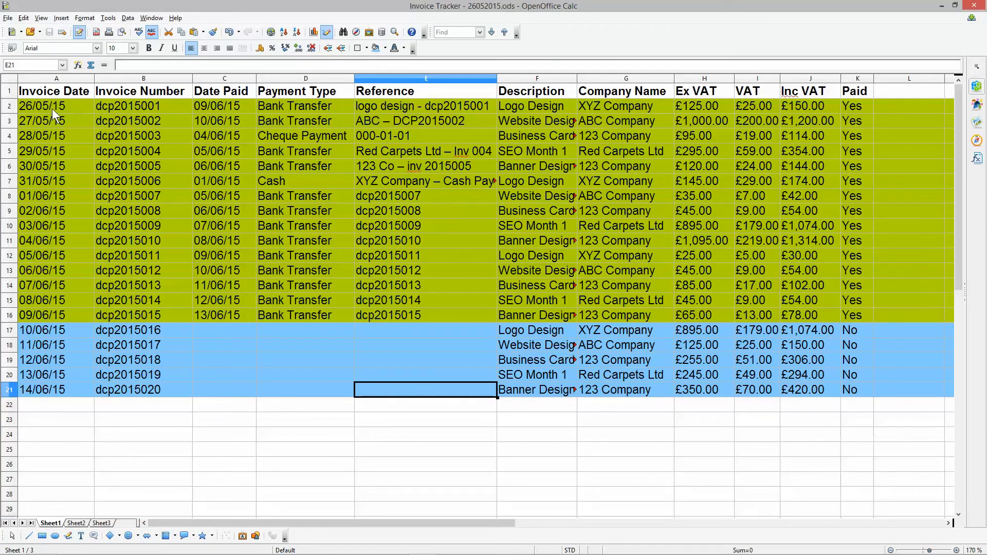
pyautogui.moveTo(48, 102); pyautogui.dragTo(134, 102)
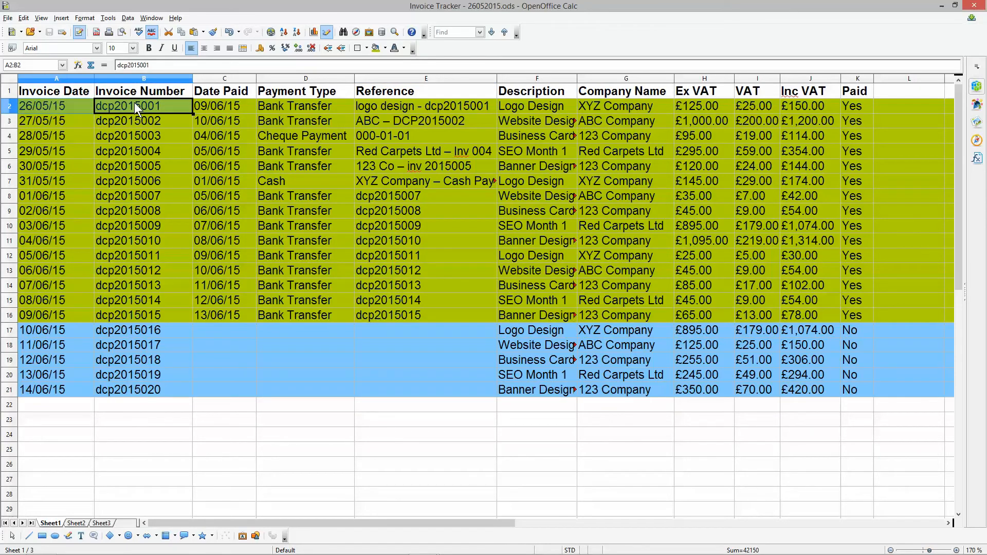
pyautogui.click(211, 106)
pyautogui.click(275, 104)
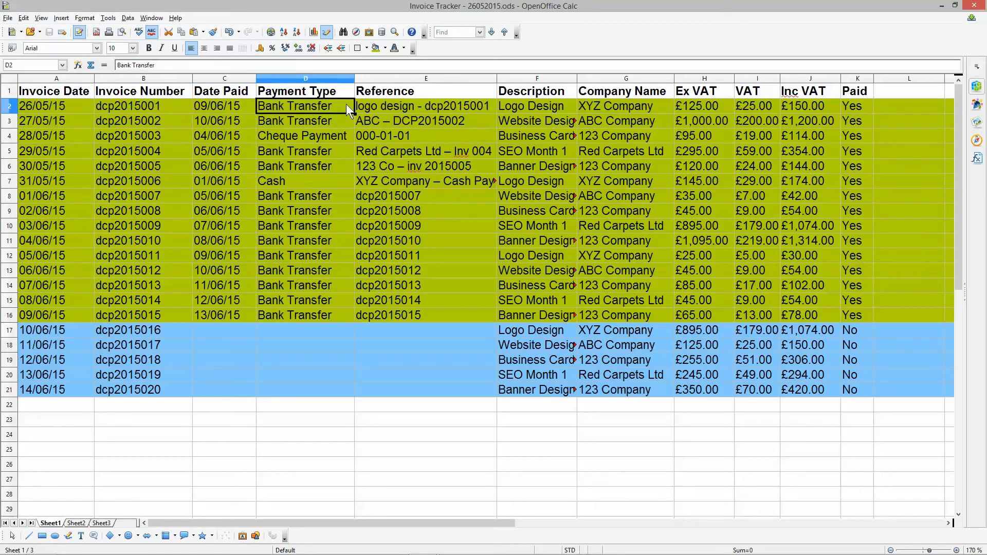
pyautogui.click(367, 104)
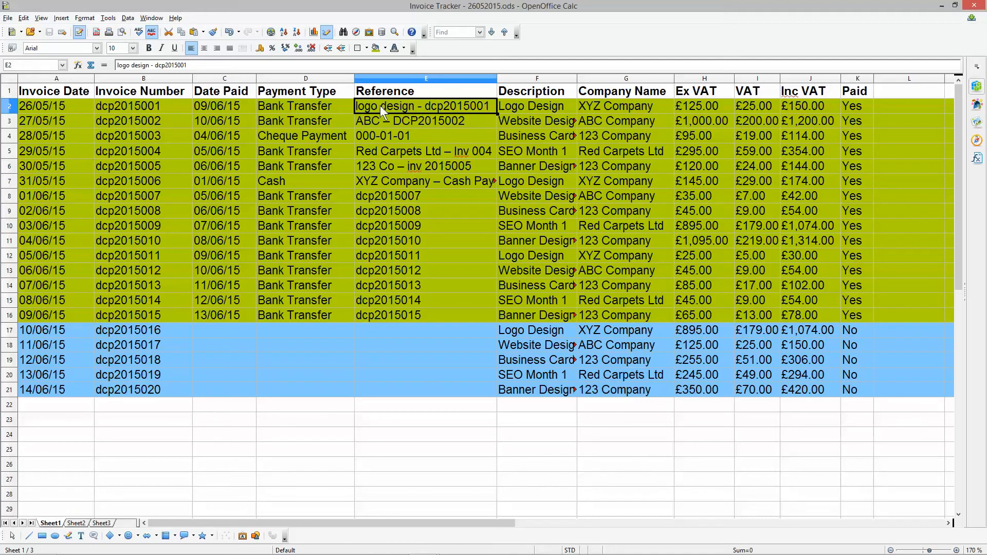
pyautogui.moveTo(41, 104); pyautogui.dragTo(848, 110)
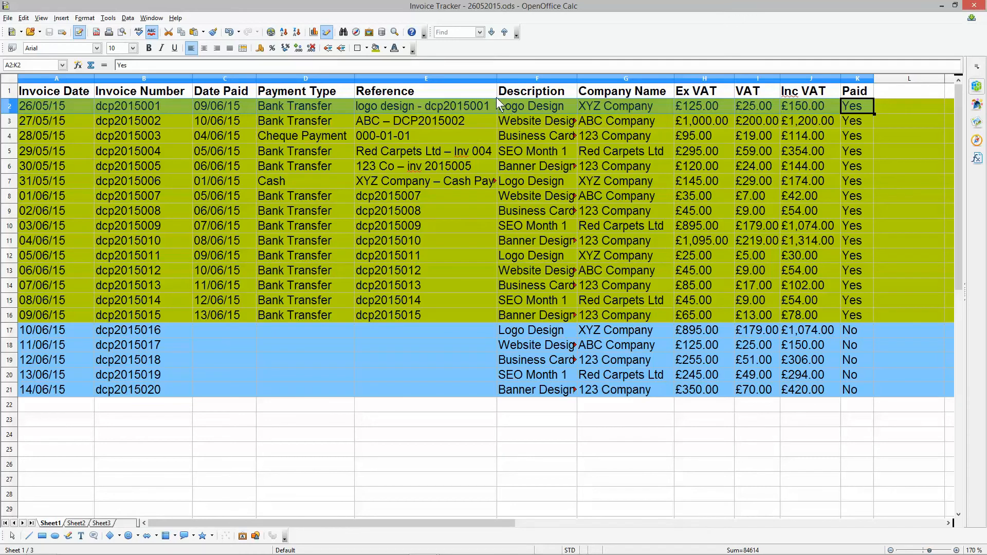
# - Examine the first invoice's description, company name, Ex VAT, VAT and Inc VAT entries across F2:J2
pyautogui.click(525, 104)
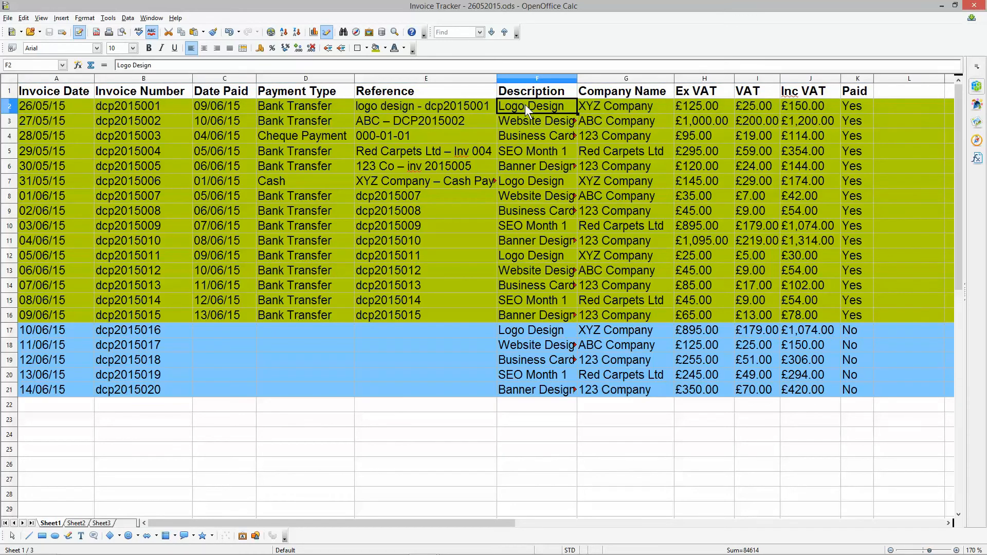
pyautogui.click(612, 106)
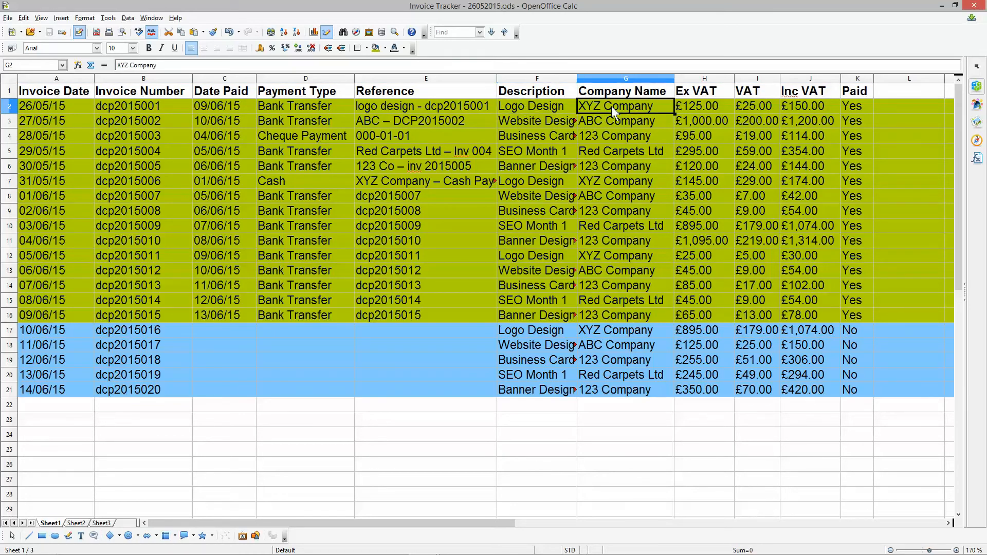
pyautogui.click(702, 104)
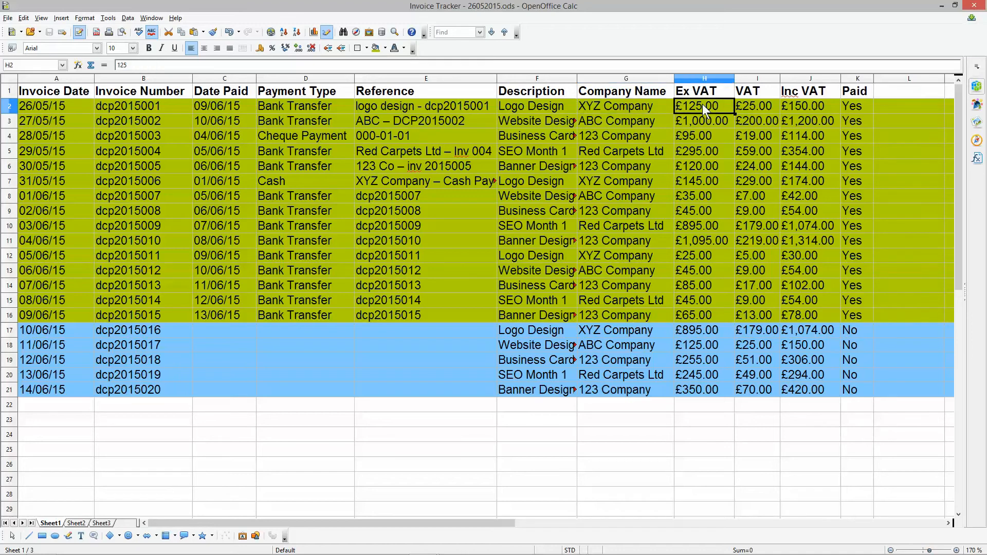
pyautogui.click(748, 104)
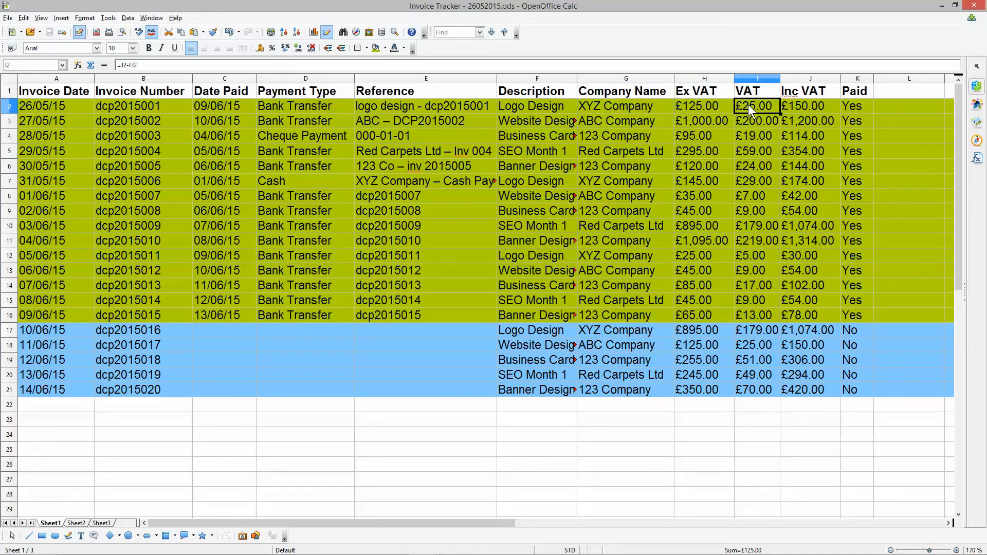
pyautogui.click(797, 102)
pyautogui.moveTo(713, 106); pyautogui.dragTo(795, 106)
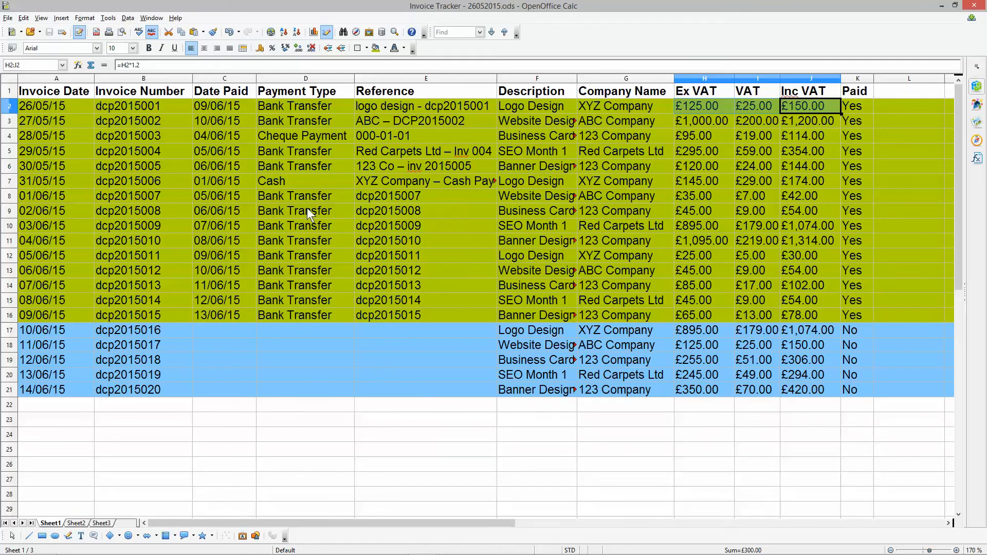
# - Add an AutoFilter to the header row so every column can be filtered
pyautogui.click(10, 92)
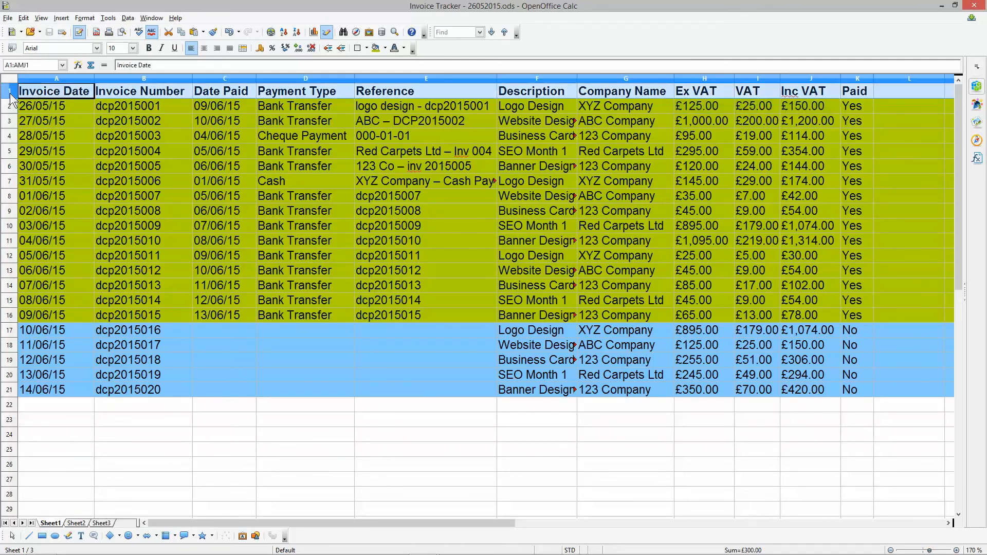
pyautogui.click(127, 18)
pyautogui.moveTo(145, 67)
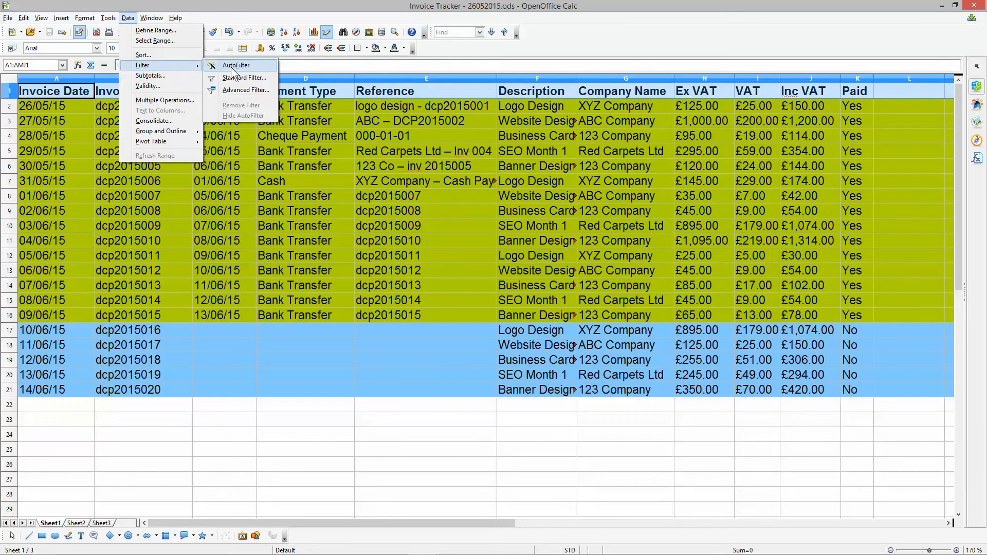
pyautogui.click(233, 67)
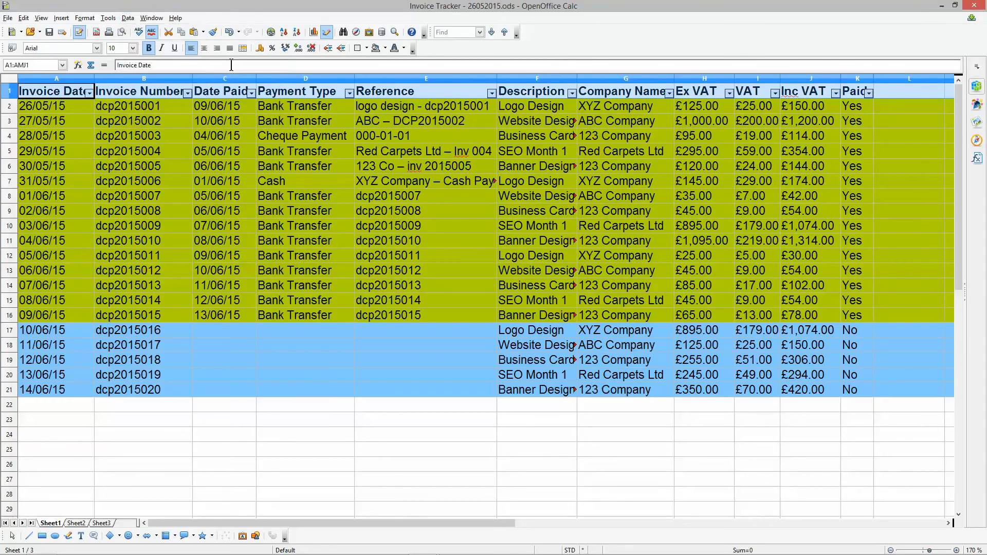
pyautogui.click(282, 198)
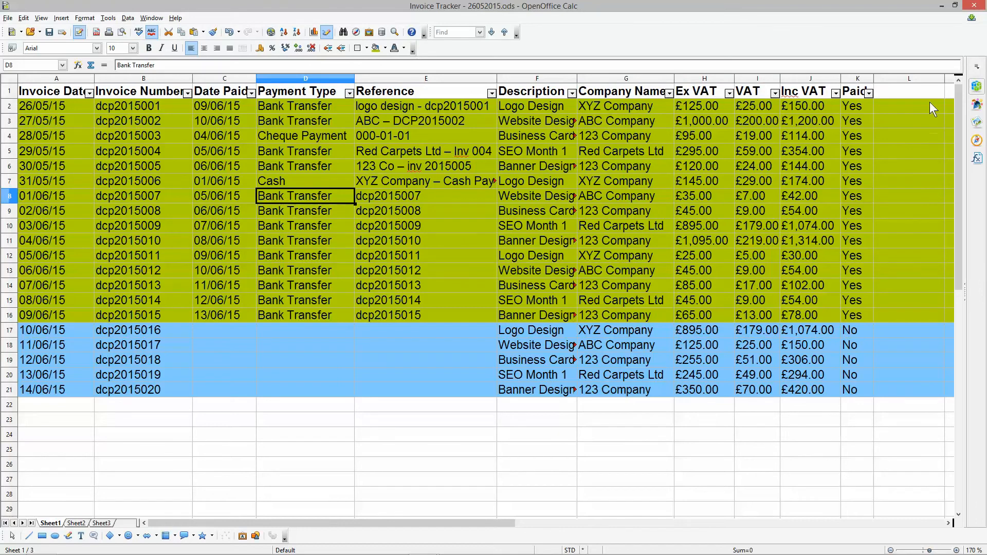
# - Filter the Paid column to "Yes" and total the Inc VAT amounts in J22 with =SUBTOTAL(9;J2:J21)
pyautogui.click(868, 93)
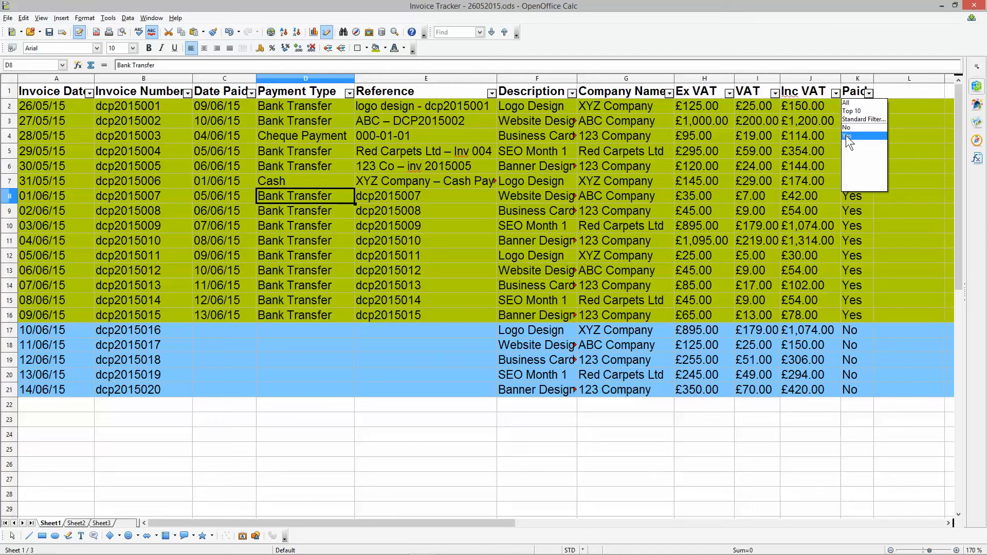
pyautogui.click(845, 135)
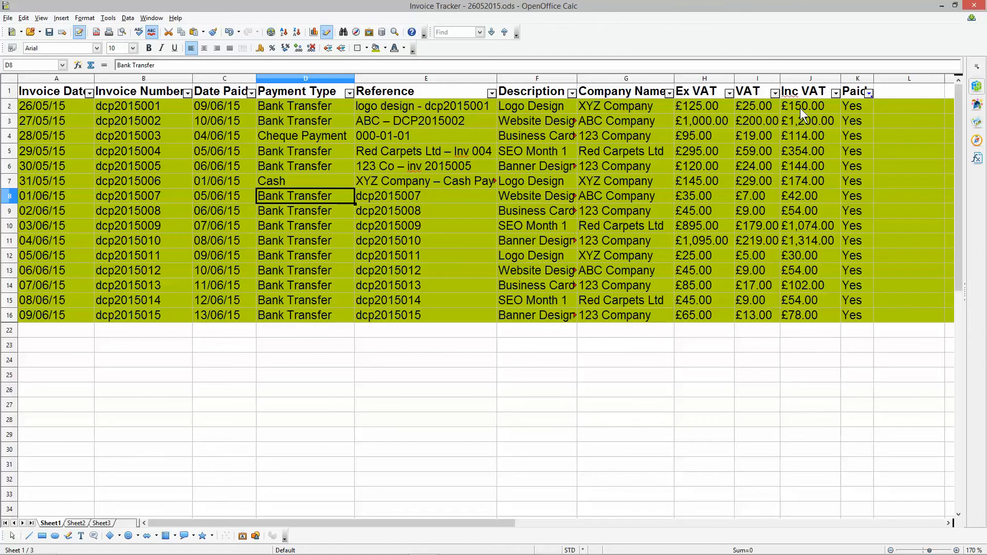
pyautogui.click(812, 334)
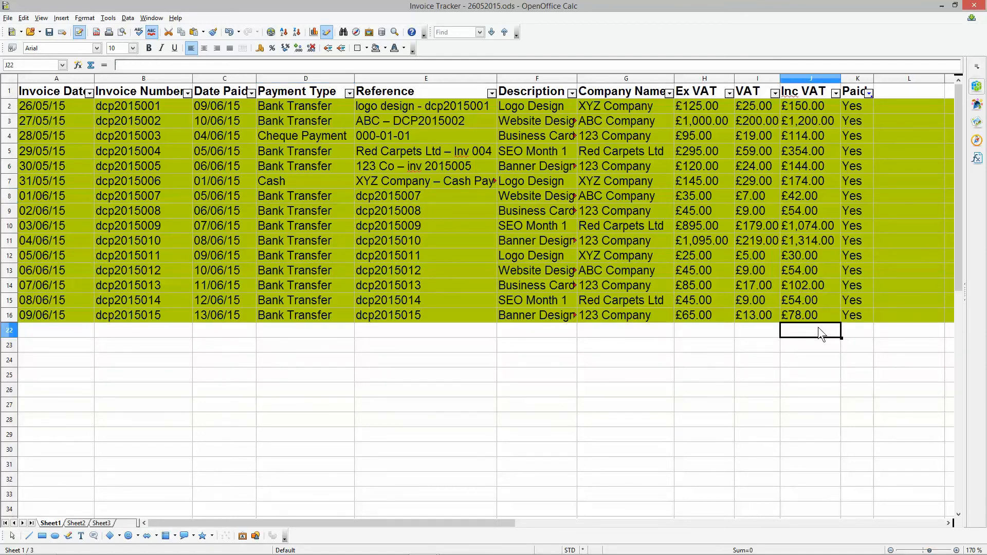
pyautogui.click(91, 66)
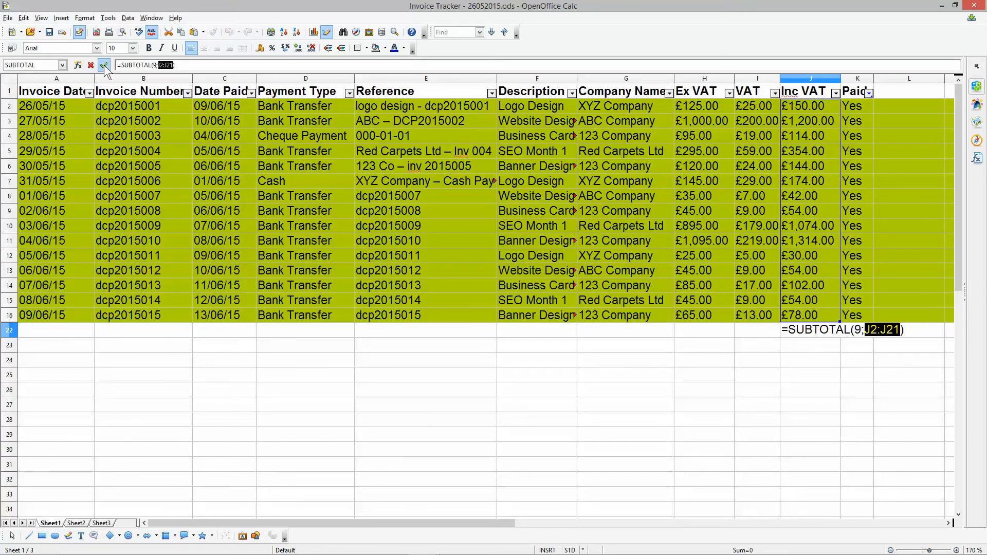
pyautogui.click(104, 64)
# - Total the VAT and Ex VAT amounts in I22 and H22 with SUBTOTAL over I2:I21 and H2:H21
pyautogui.click(738, 329)
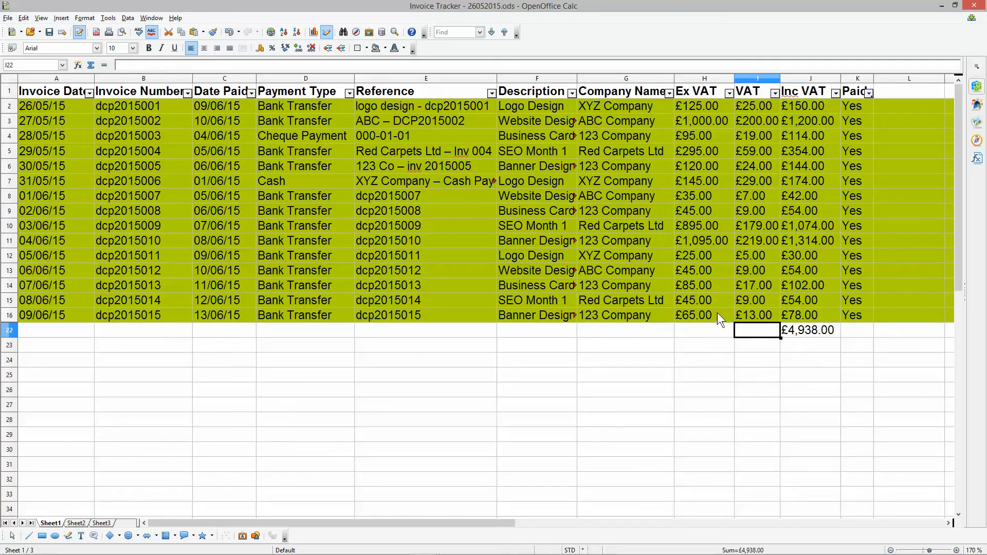
pyautogui.click(91, 66)
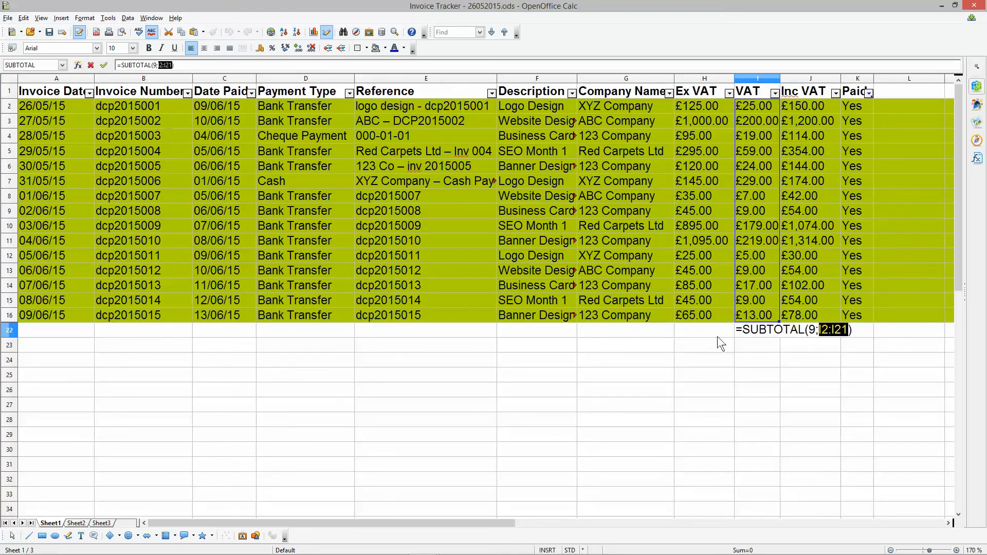
pyautogui.click(104, 65)
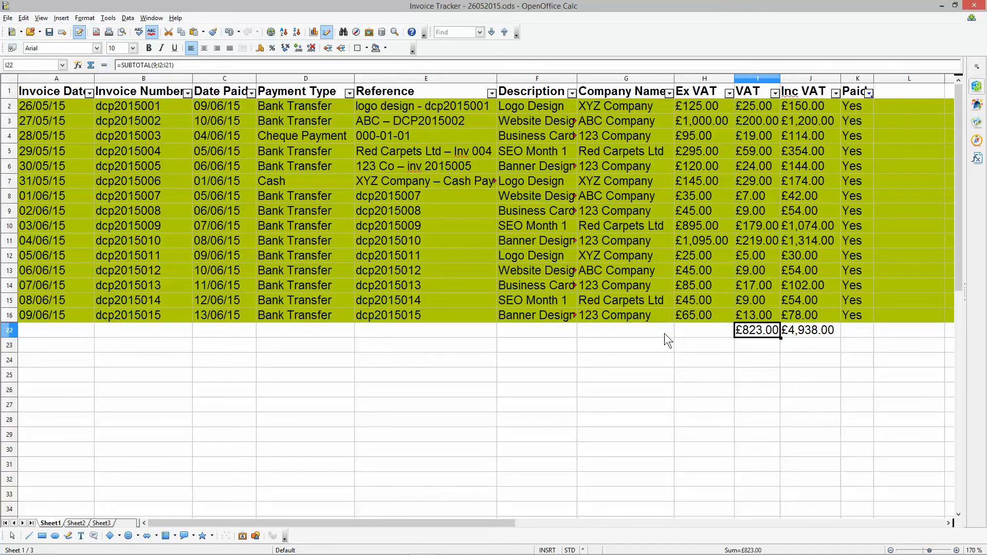
pyautogui.click(694, 331)
pyautogui.click(91, 65)
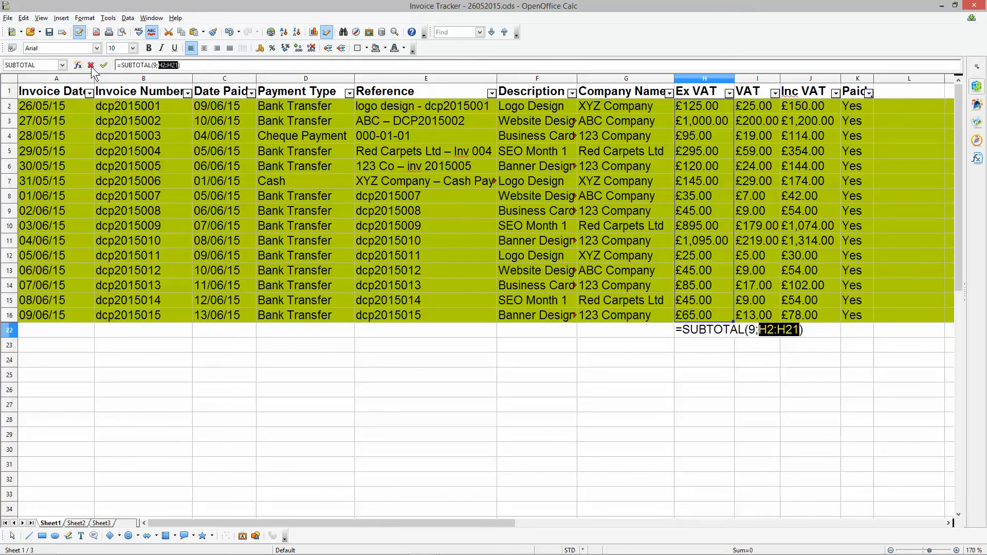
pyautogui.click(103, 65)
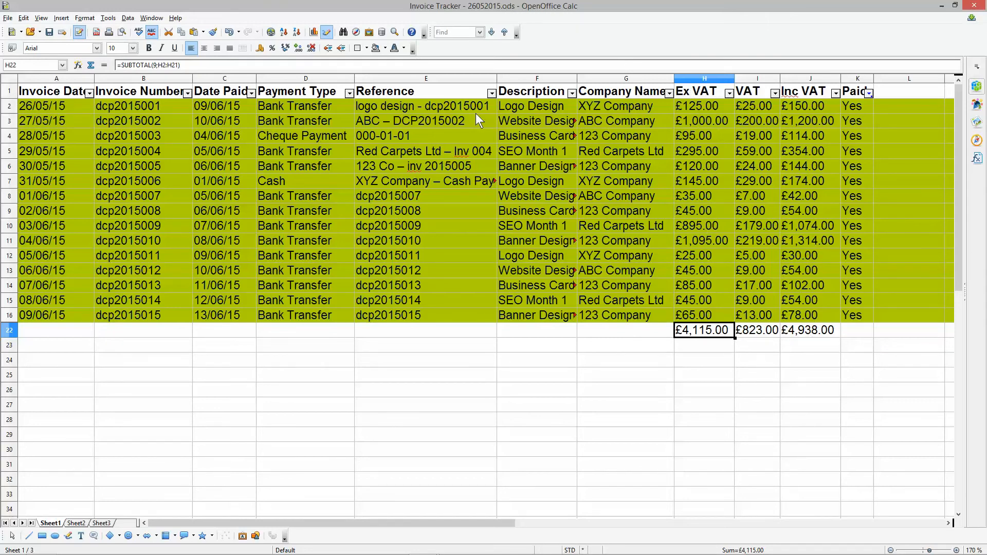
# - Check the paid invoices' Inc VAT amounts and the Inc VAT and VAT subtotals in row 22
pyautogui.moveTo(794, 106); pyautogui.dragTo(810, 310)
pyautogui.click(804, 331)
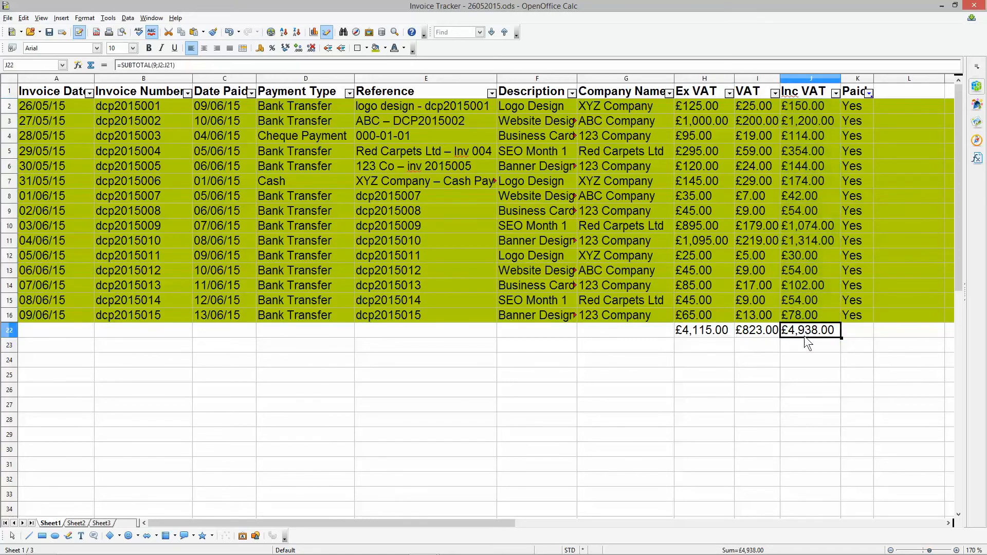
pyautogui.click(740, 333)
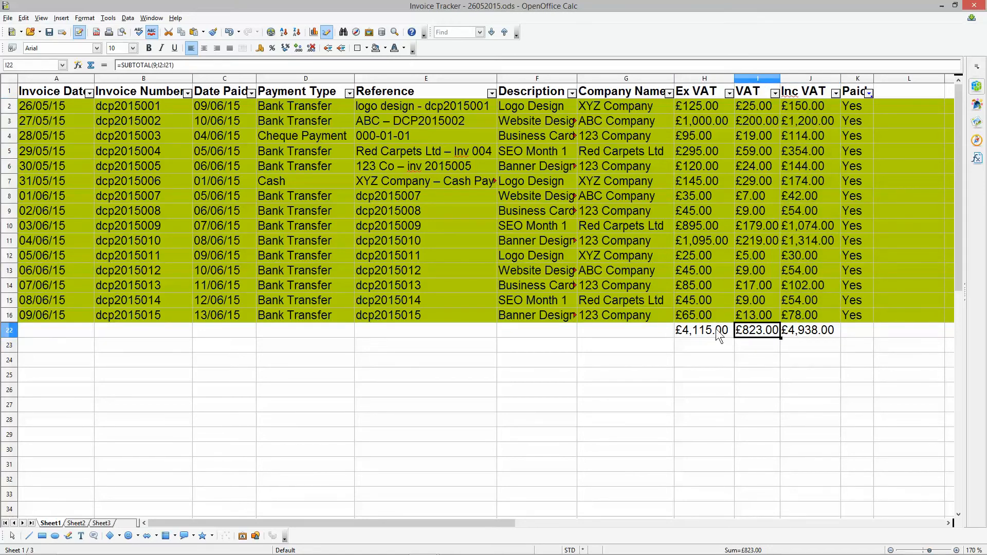
# - Delete the contents of the three subtotal cells H22:J22, keeping their formatting
pyautogui.click(718, 334)
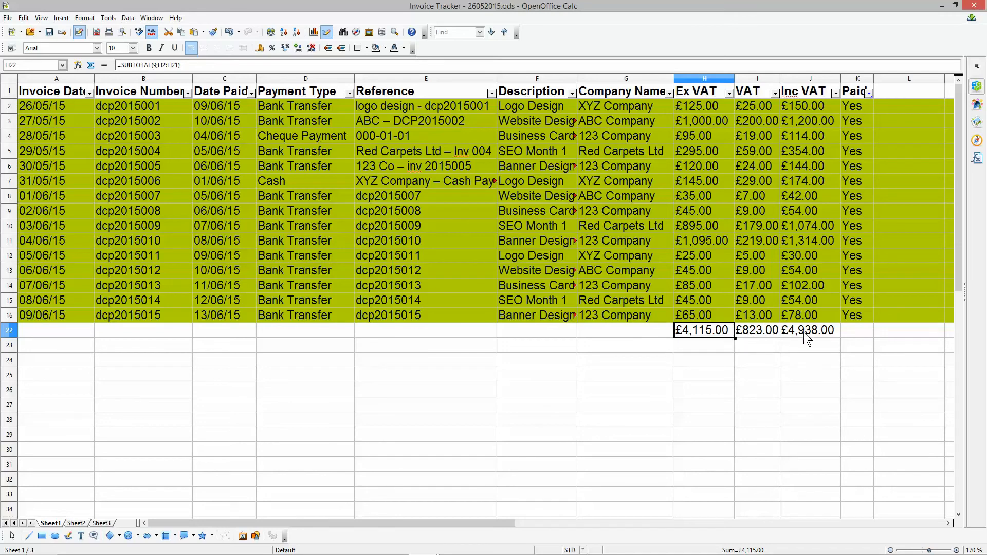
pyautogui.keyDown('shift'); pyautogui.click(819, 334); pyautogui.keyUp('shift')
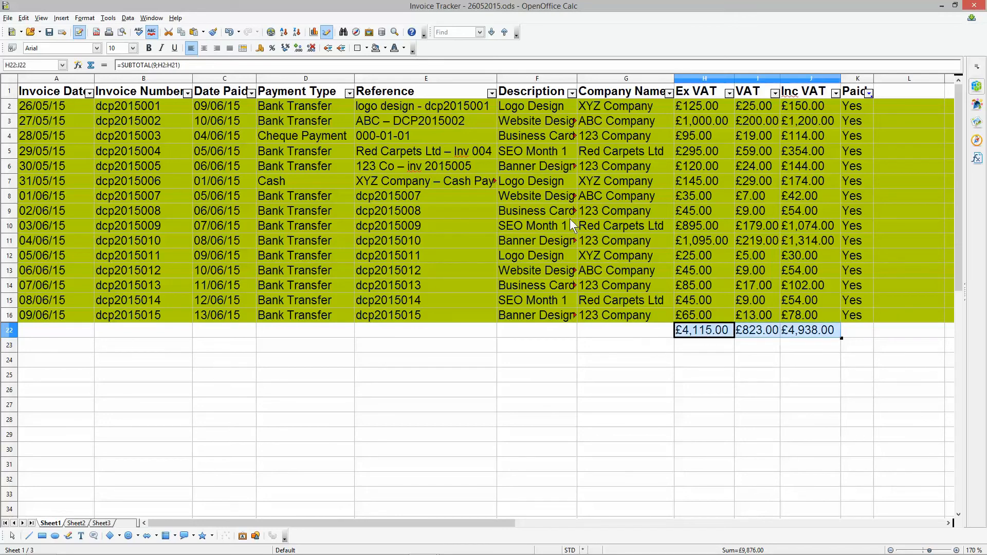
pyautogui.press('BackSpace')
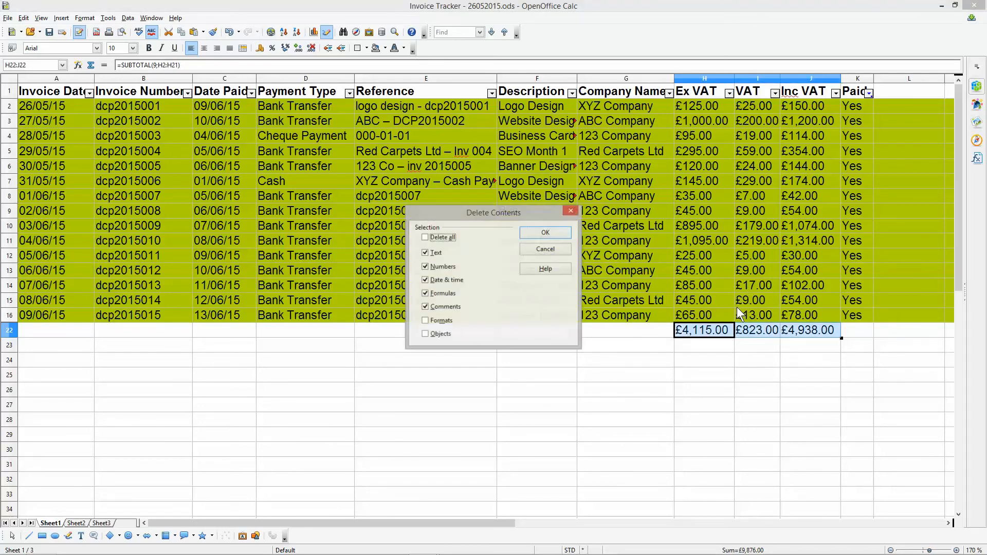
pyautogui.press('Return')
# - Filter the Paid column to "No" and widen column K so its header is clear of the filter arrow
pyautogui.click(868, 93)
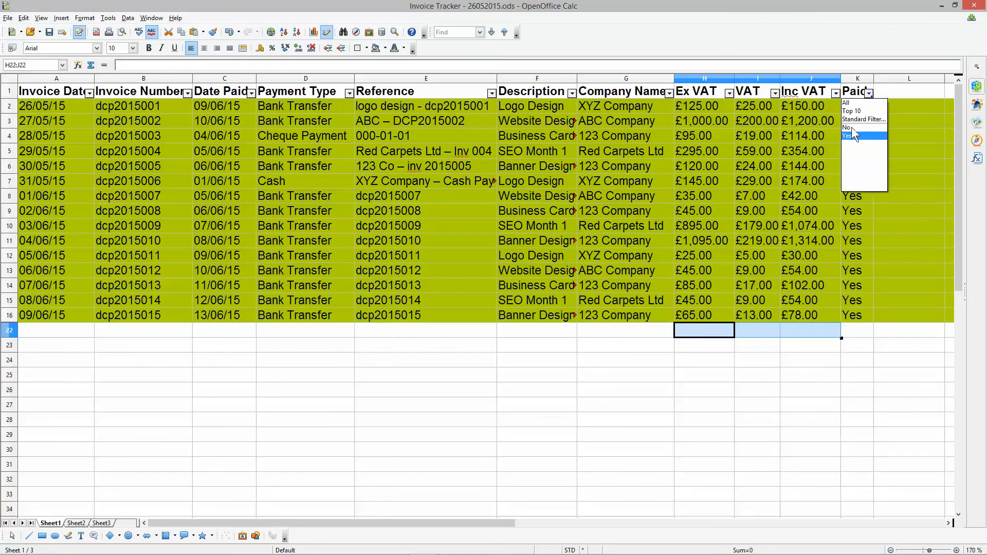
pyautogui.click(851, 127)
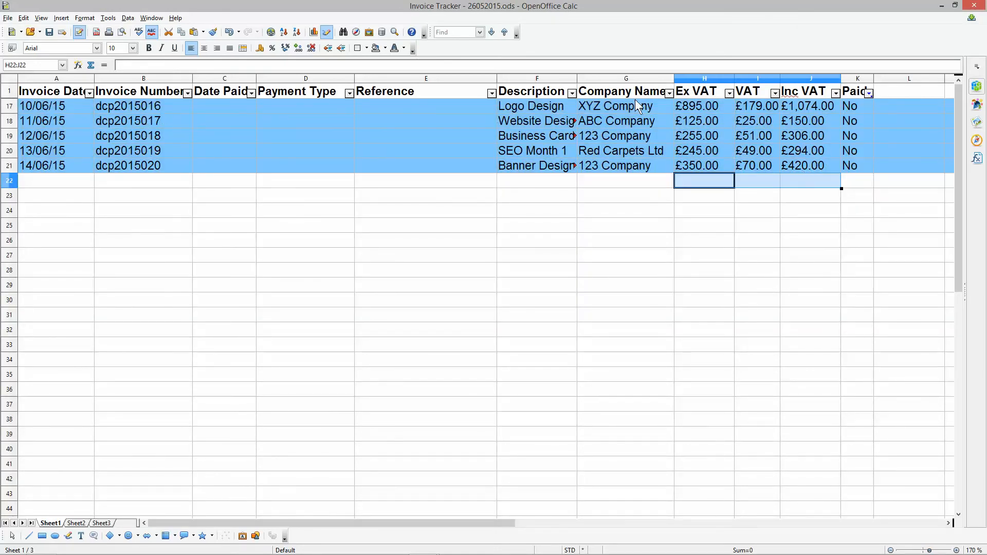
pyautogui.moveTo(873, 81); pyautogui.dragTo(886, 82)
pyautogui.click(880, 93)
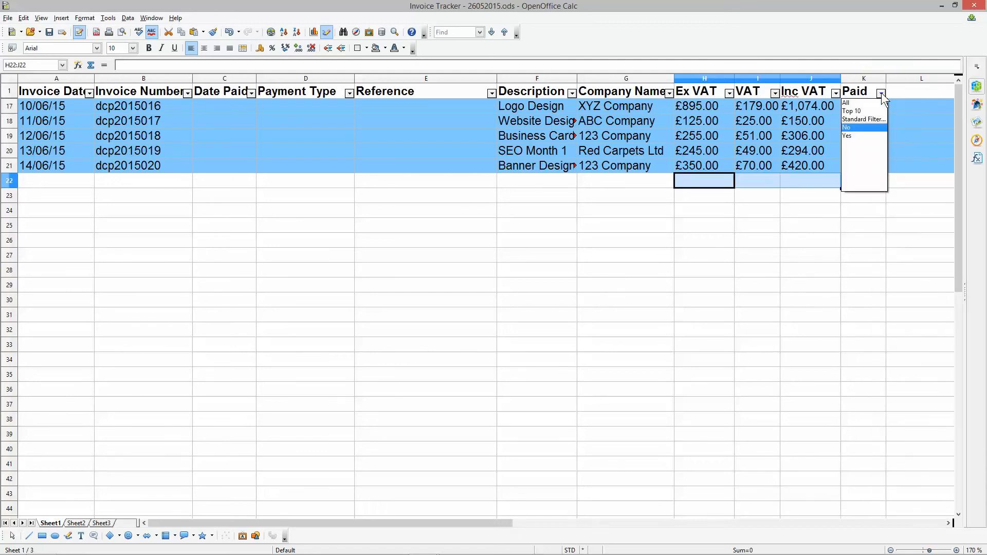
pyautogui.click(881, 93)
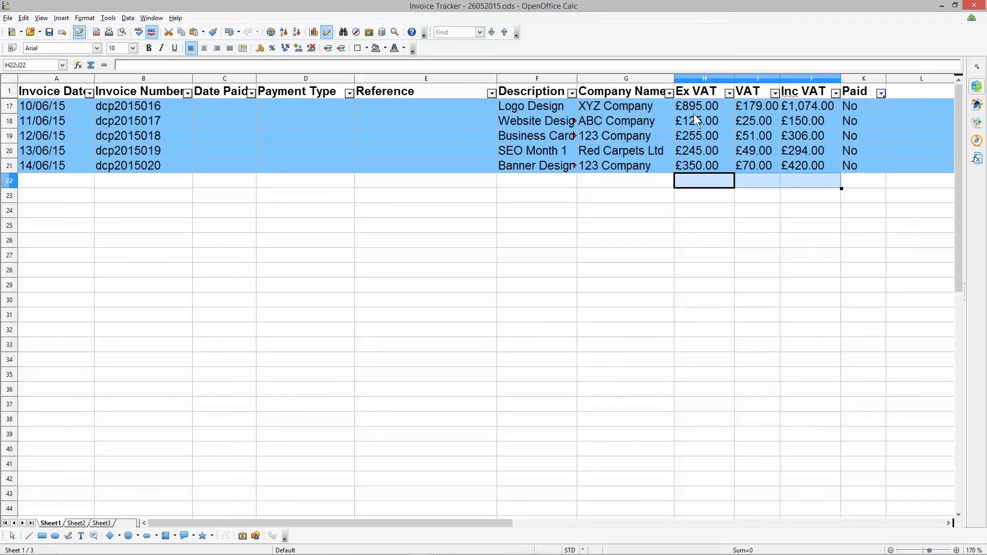
# - Review the unpaid invoices in A17:K21, and reset the Paid filter to All
pyautogui.moveTo(852, 106); pyautogui.dragTo(74, 162)
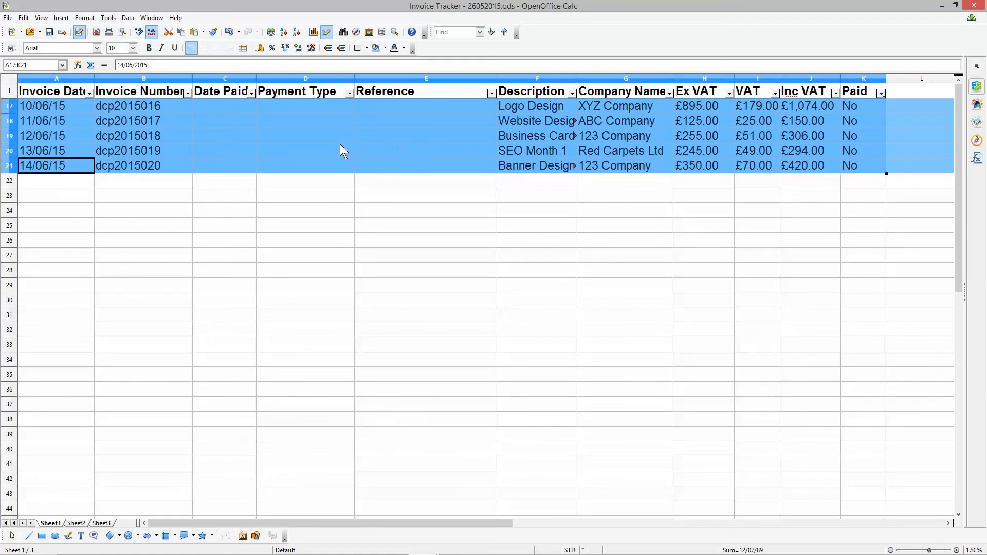
pyautogui.scroll(-1, 331, 154)
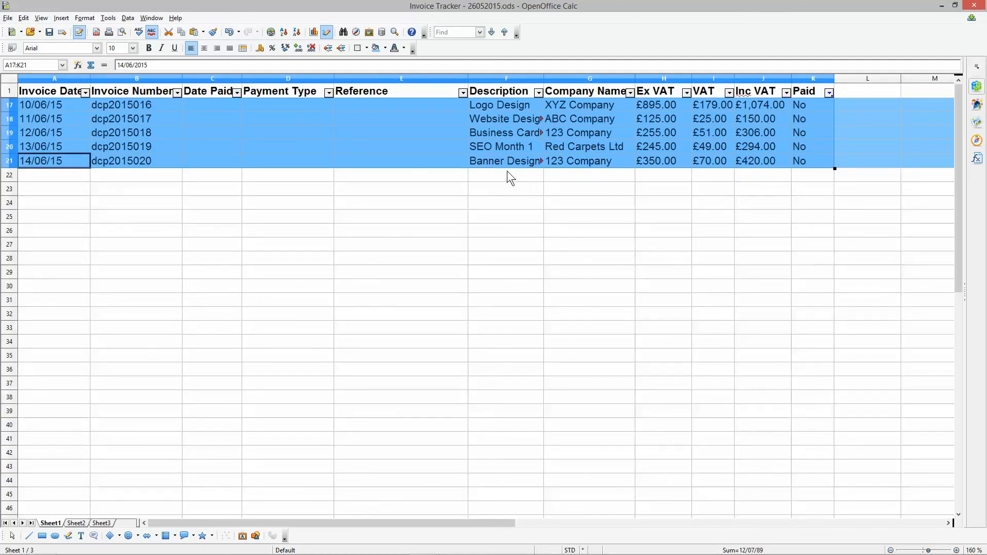
pyautogui.click(829, 93)
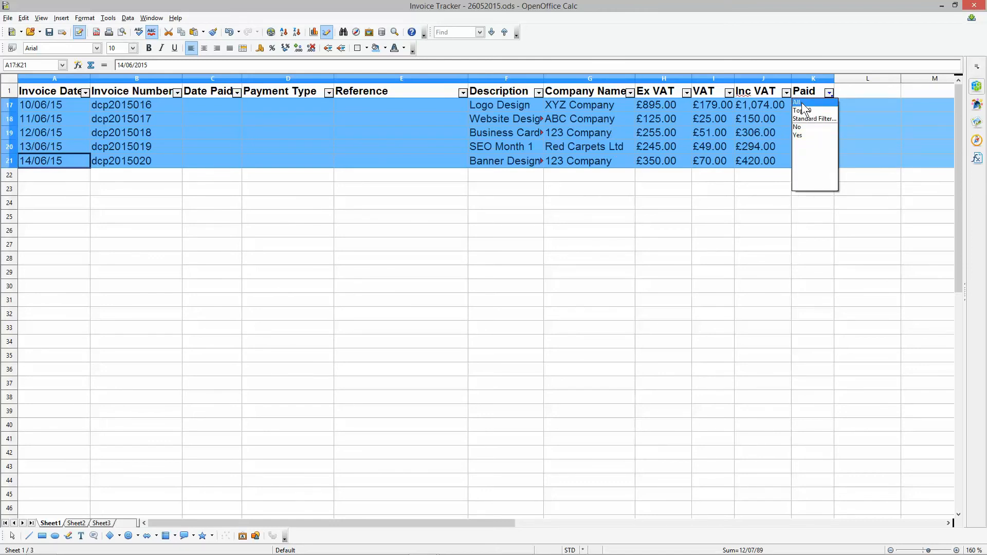
pyautogui.click(797, 127)
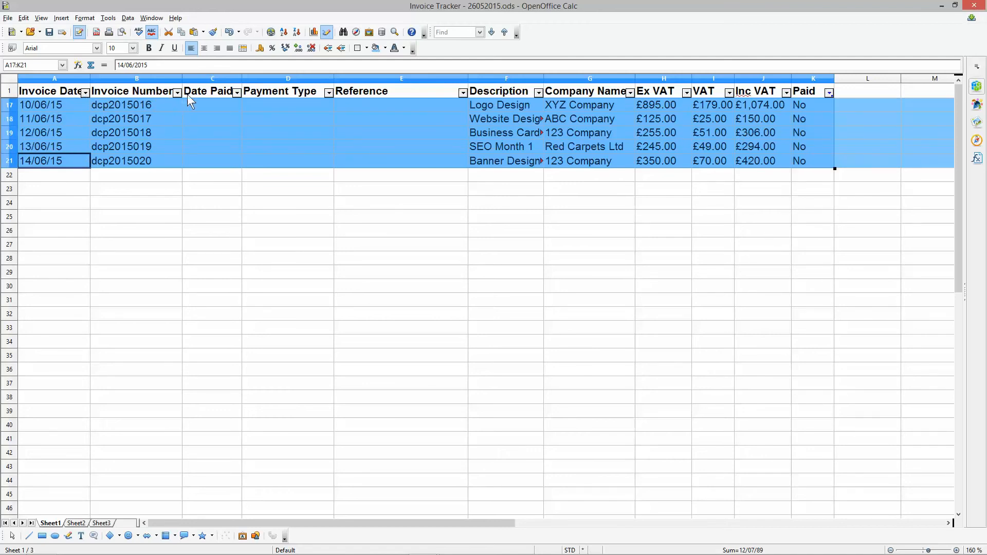
pyautogui.click(830, 92)
pyautogui.click(821, 101)
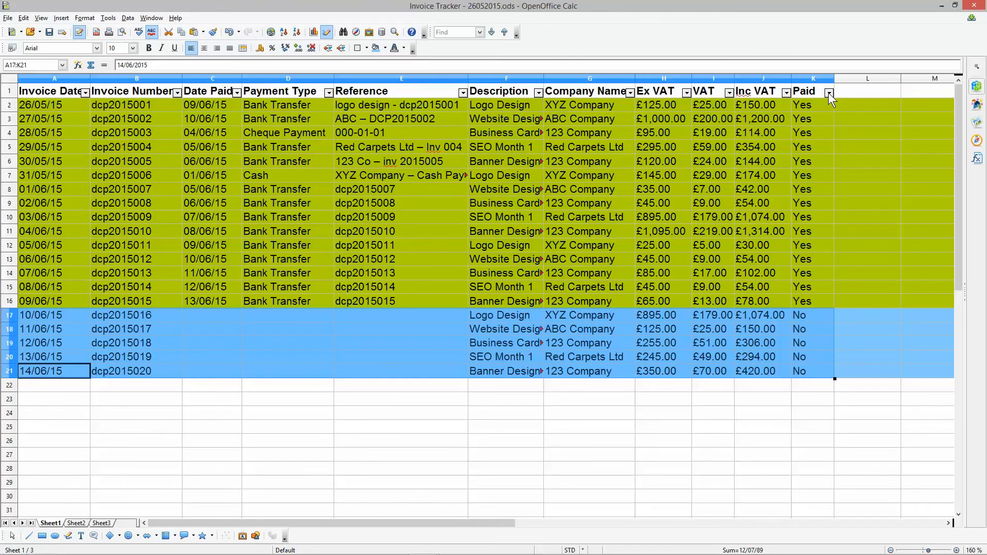
# - Total the Inc VAT column for all invoices in J22 with =SUBTOTAL(9;J2:J21)
pyautogui.click(751, 394)
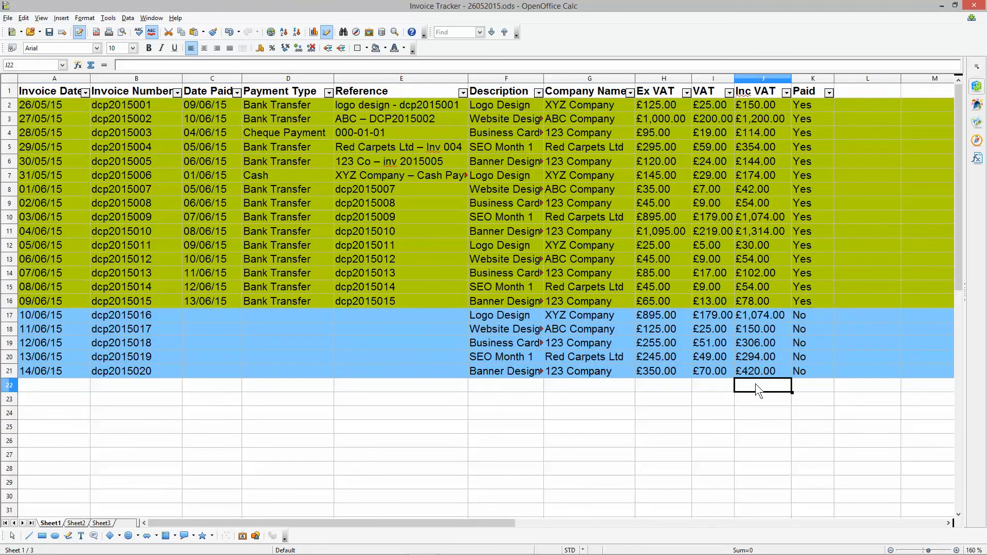
pyautogui.click(91, 65)
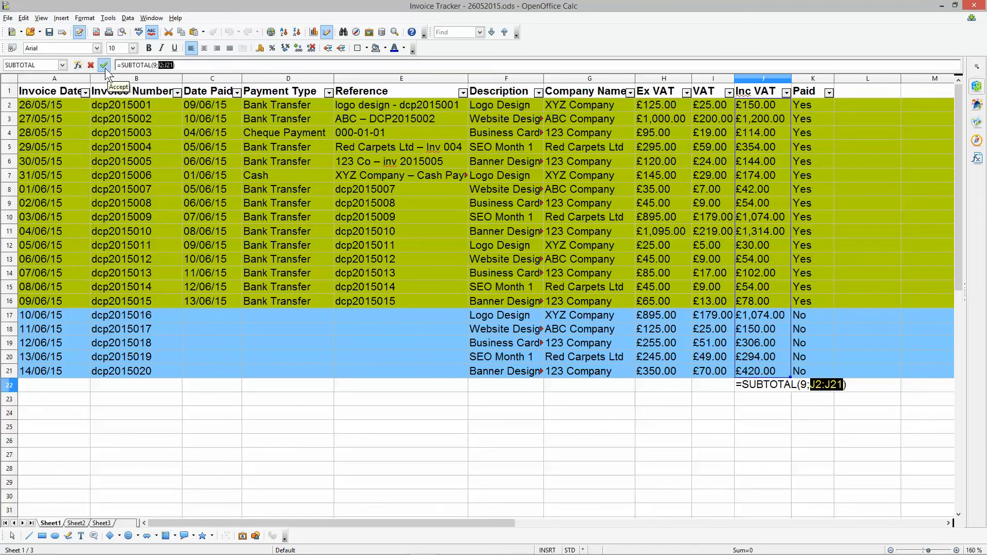
pyautogui.click(104, 65)
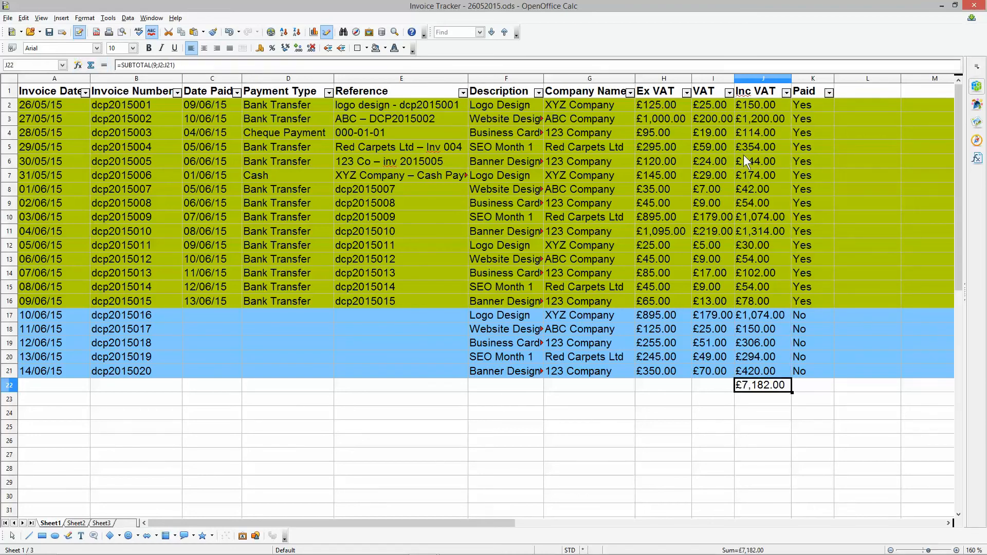
# - Total the Ex VAT column for all invoices in H22 with =SUBTOTAL(9;H2:H21)
pyautogui.moveTo(751, 104); pyautogui.dragTo(792, 375)
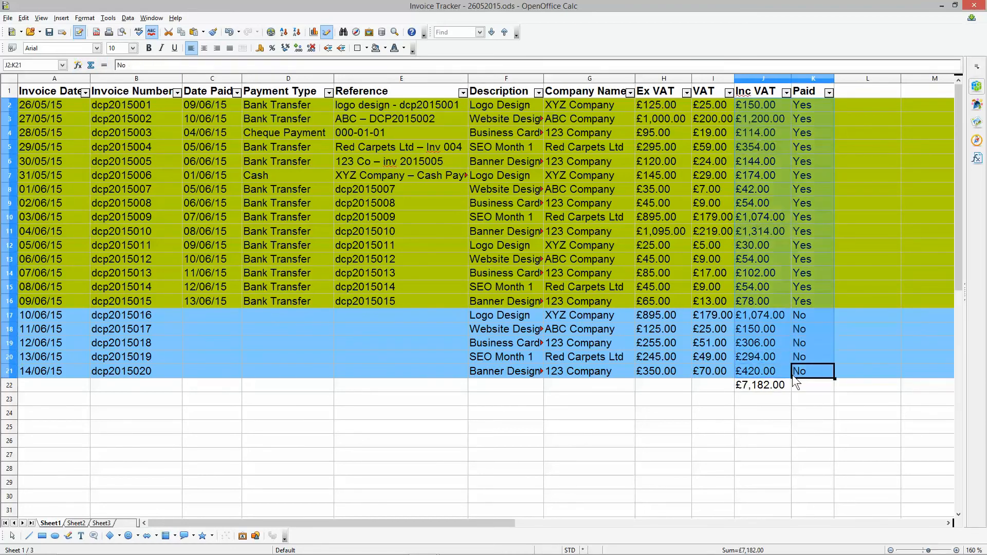
pyautogui.click(761, 383)
pyautogui.click(715, 382)
pyautogui.click(662, 381)
pyautogui.click(712, 381)
pyautogui.click(680, 384)
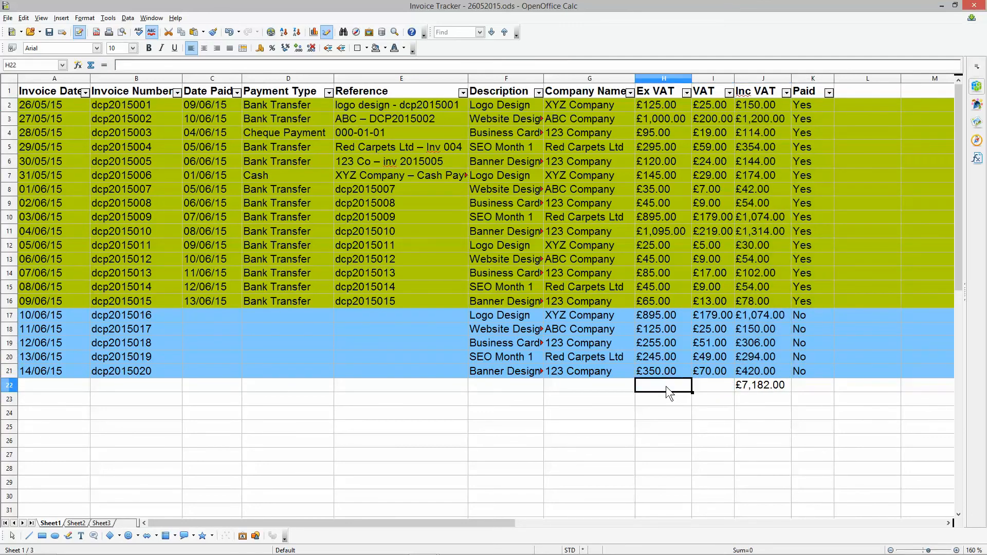
pyautogui.click(90, 64)
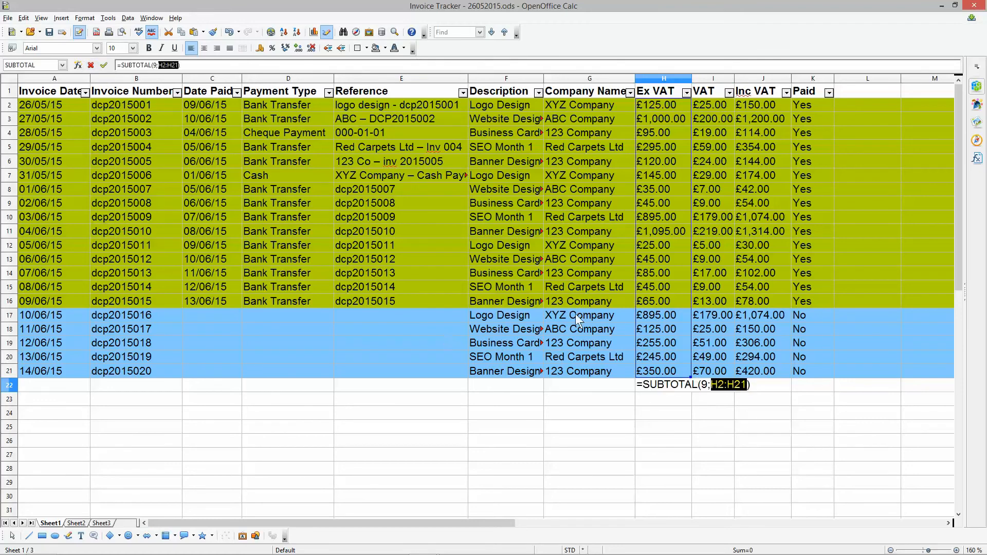
pyautogui.press('Return')
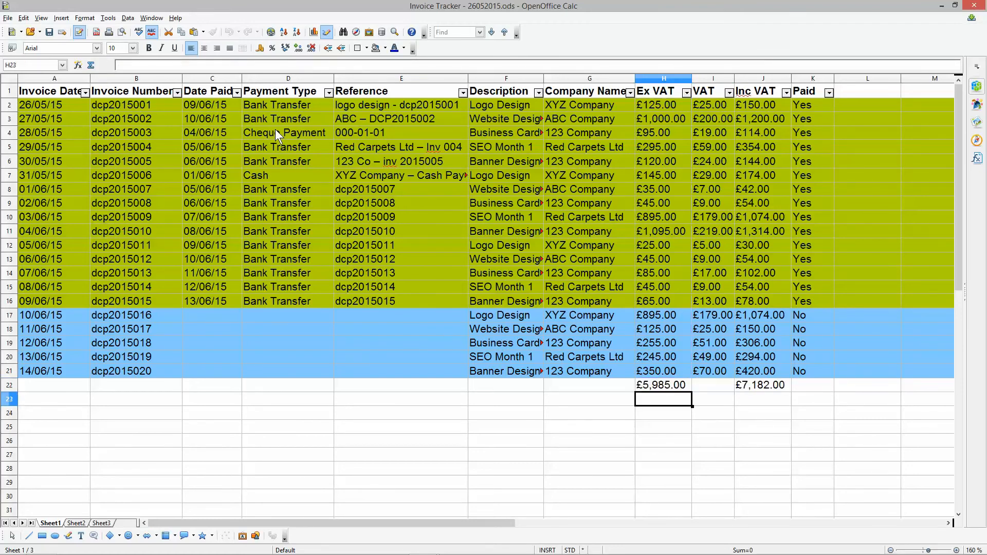
# - Total the VAT column in I22 with =SUBTOTAL(9;I2:I21) and widen column I so the amount fits
pyautogui.click(701, 387)
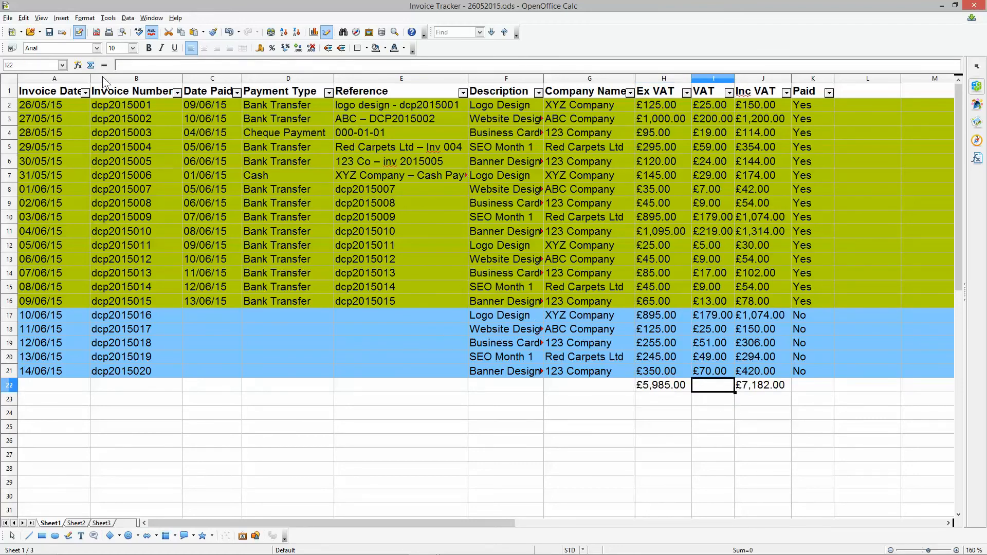
pyautogui.click(91, 65)
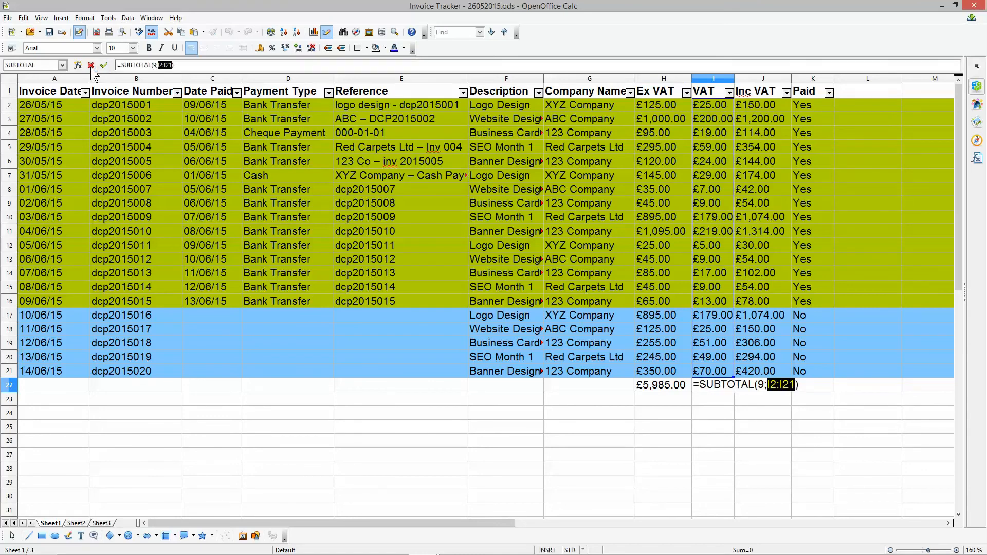
pyautogui.press('Return')
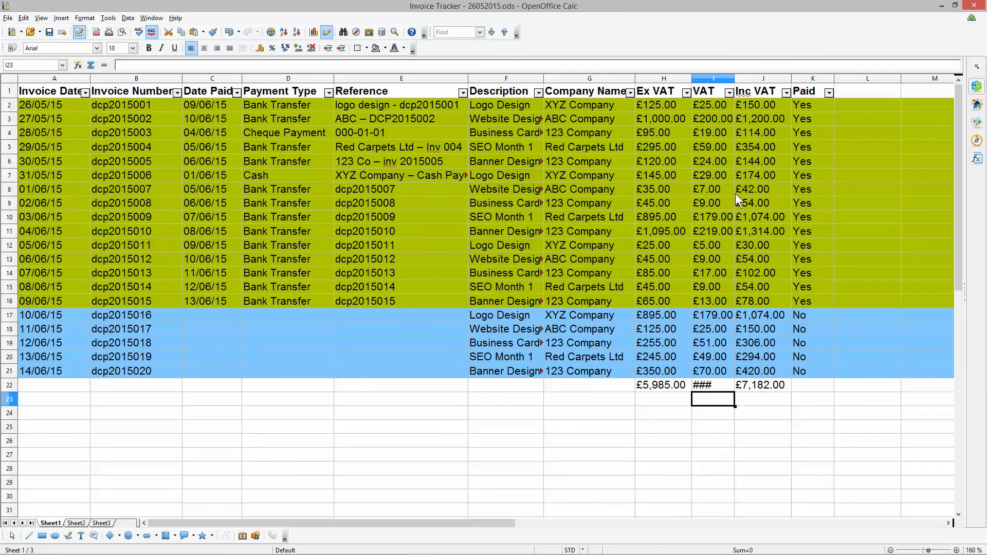
pyautogui.moveTo(734, 78); pyautogui.dragTo(746, 78)
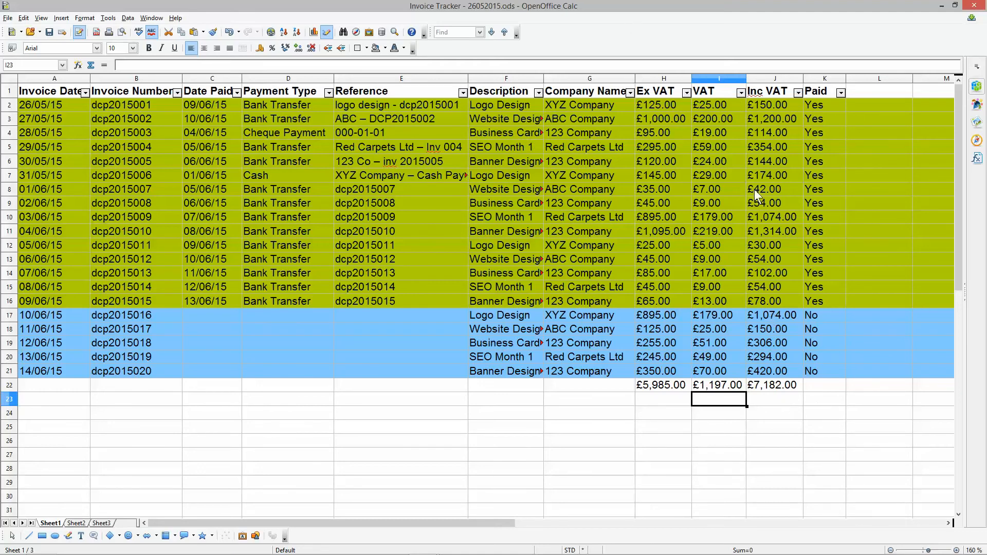
# - Delete the contents of the totals in H22:J22, keeping their formatting
pyautogui.moveTo(772, 388); pyautogui.dragTo(649, 387)
pyautogui.press('BackSpace')
pyautogui.press('Return')
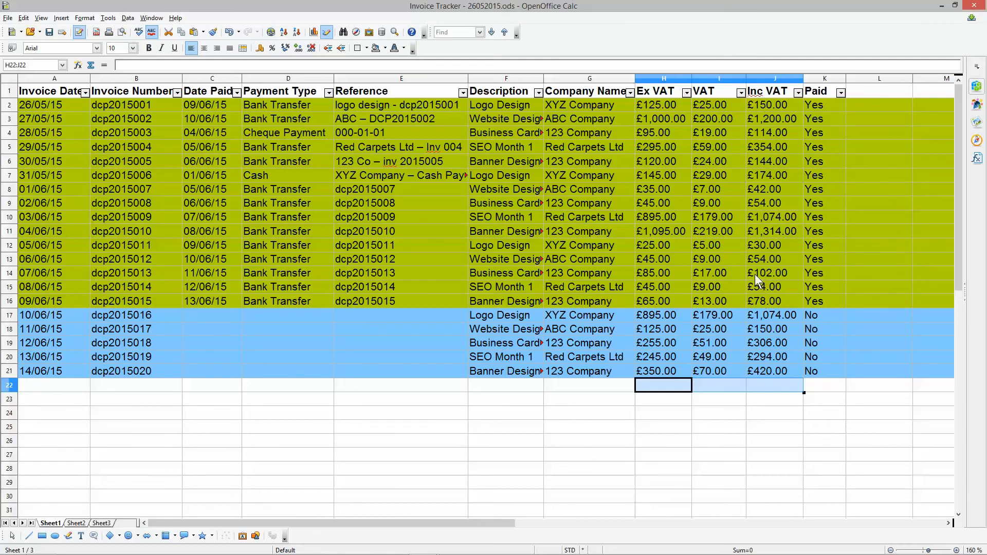
# - Filter Company Name to "123 Company" and total its Inc VAT amounts in J22 with =SUBTOTAL(9;J4:J21)
pyautogui.click(629, 93)
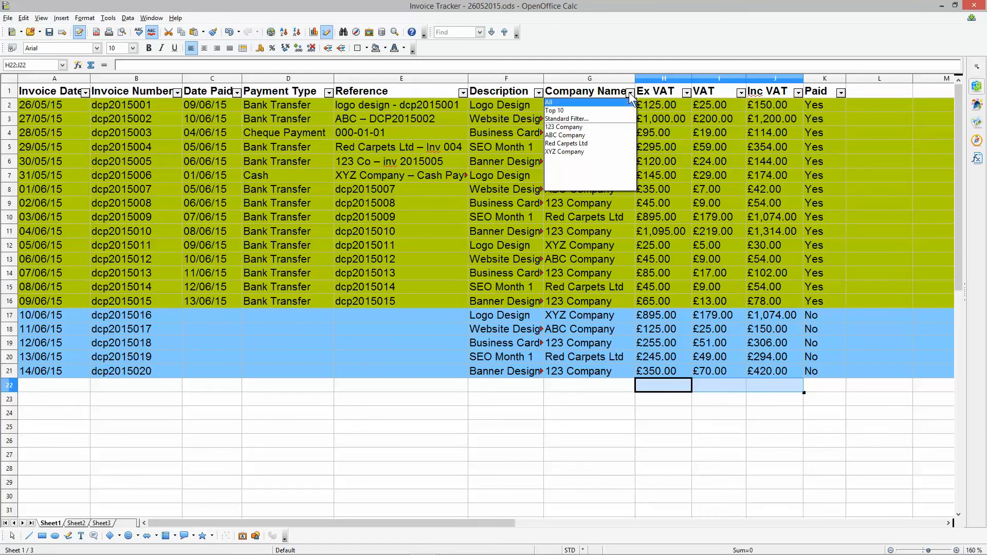
pyautogui.click(584, 128)
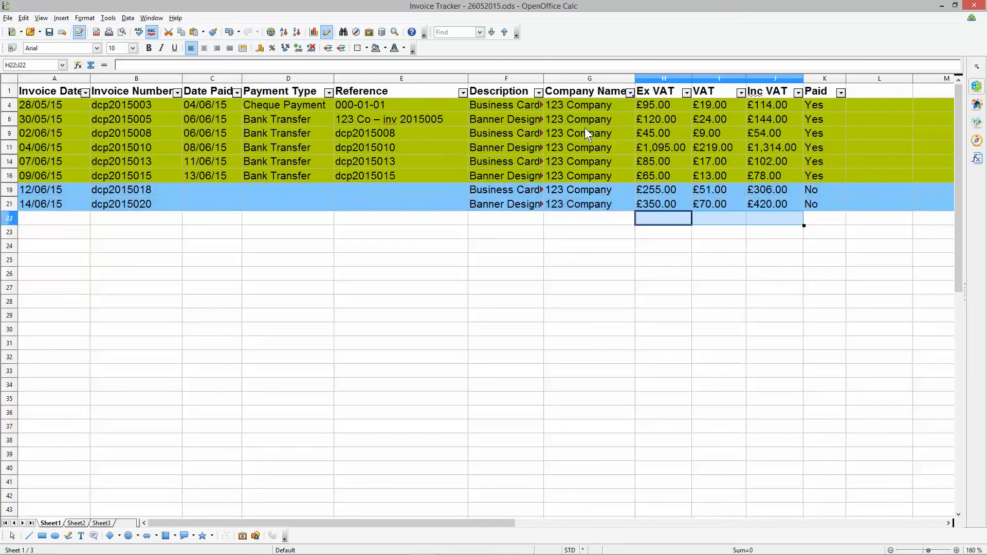
pyautogui.click(767, 220)
pyautogui.moveTo(767, 219); pyautogui.dragTo(769, 105)
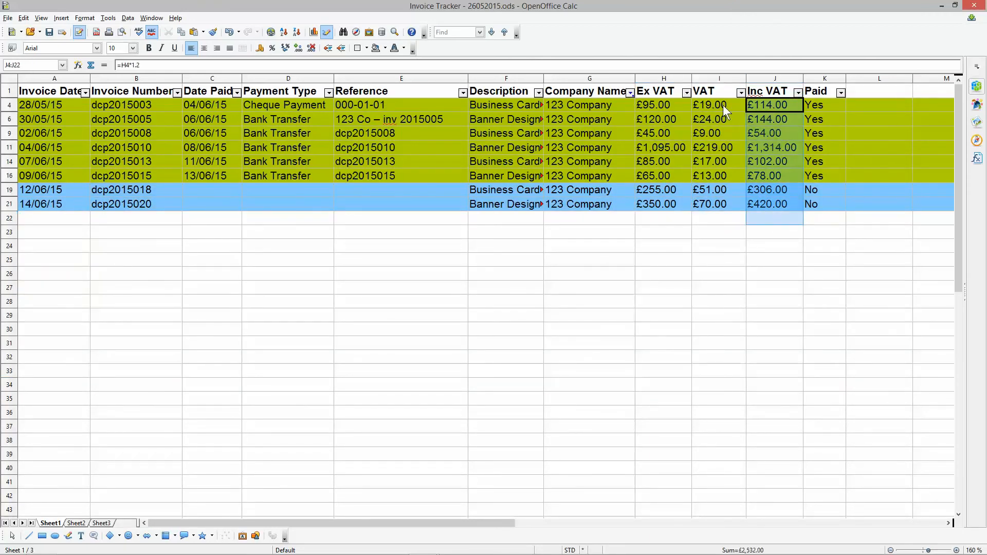
pyautogui.click(91, 65)
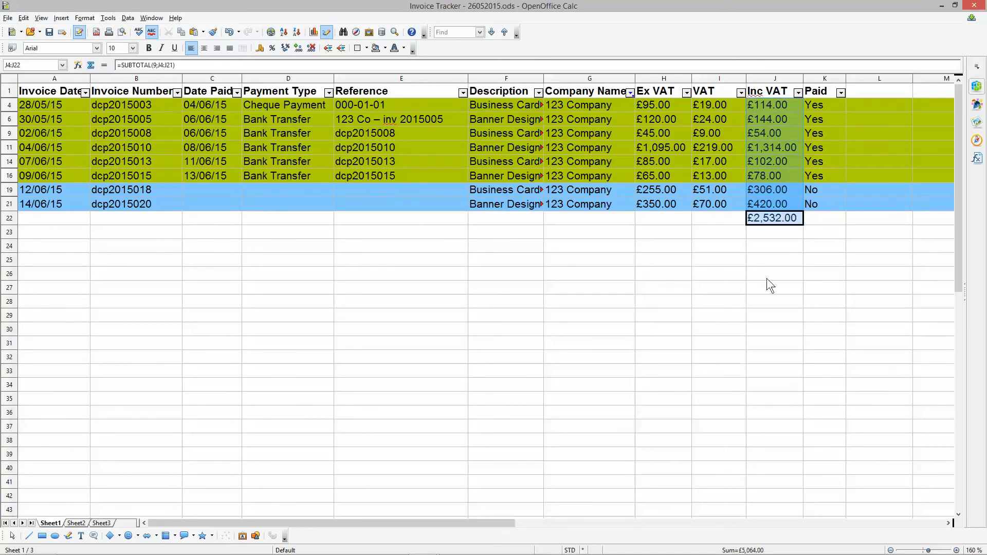
# - Delete the contents of the 123 Company total in J22, keeping the cell's formatting
pyautogui.click(781, 218)
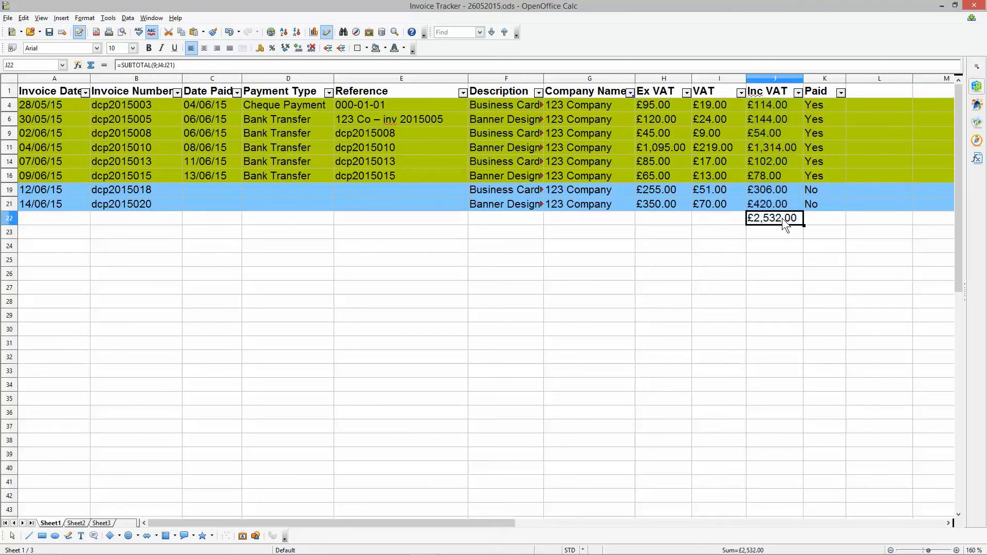
pyautogui.press('BackSpace')
pyautogui.press('Return')
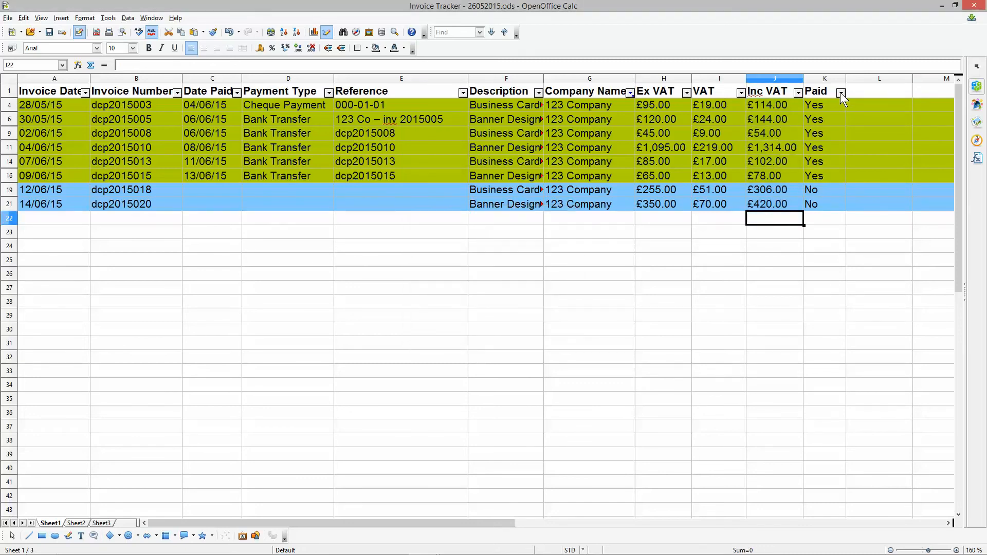
# - Filter the Paid column to "Yes" and total the paid 123 Company invoices in J22 with =SUBTOTAL(9;J4:J21)
pyautogui.click(840, 92)
pyautogui.click(809, 135)
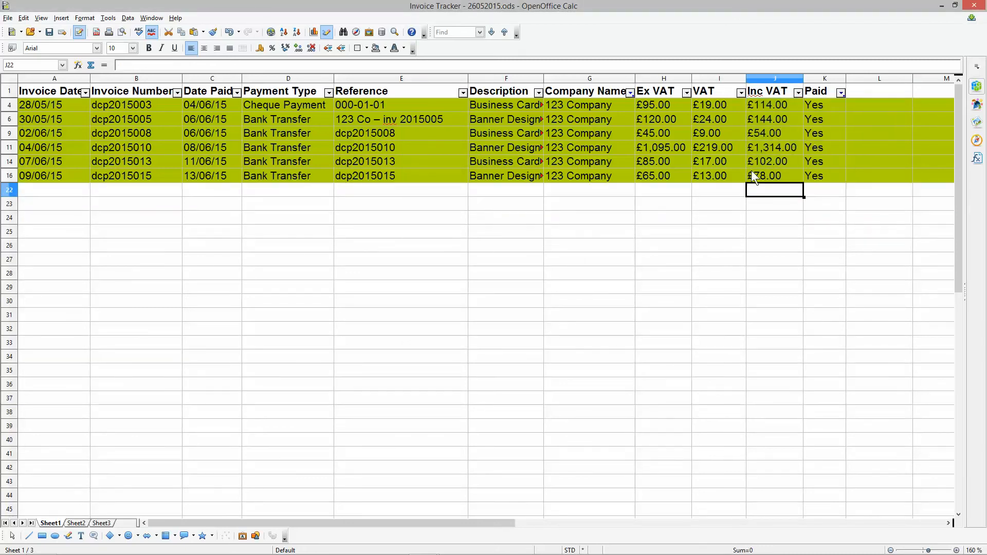
pyautogui.moveTo(763, 190); pyautogui.dragTo(765, 105)
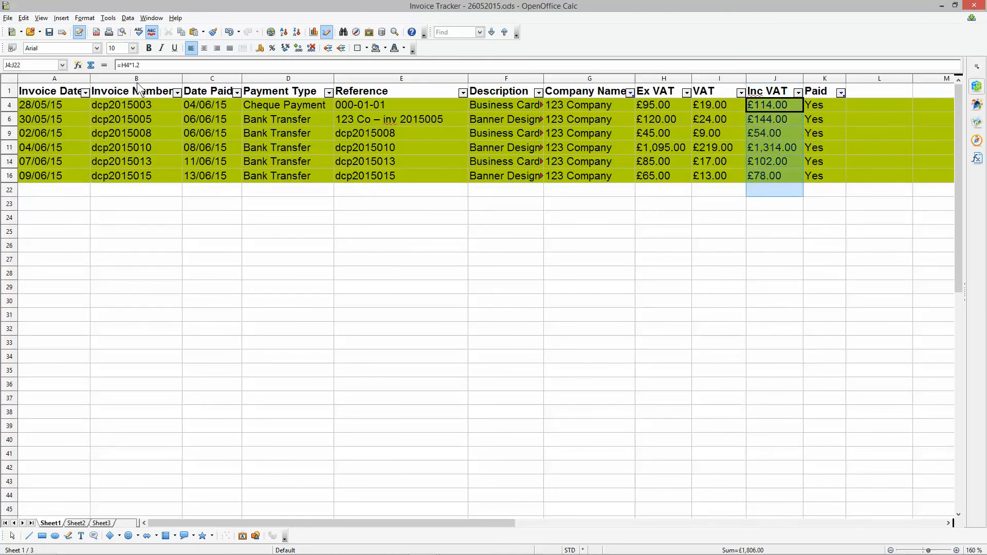
pyautogui.click(94, 67)
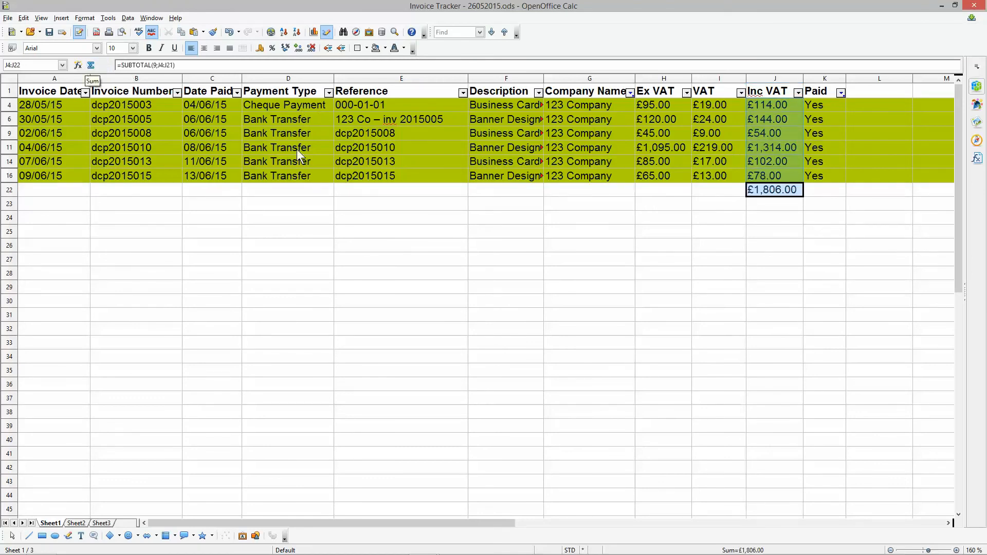
# - Delete the contents of the paid-invoice total in J22, keeping the cell's formatting
pyautogui.click(784, 190)
pyautogui.press('BackSpace')
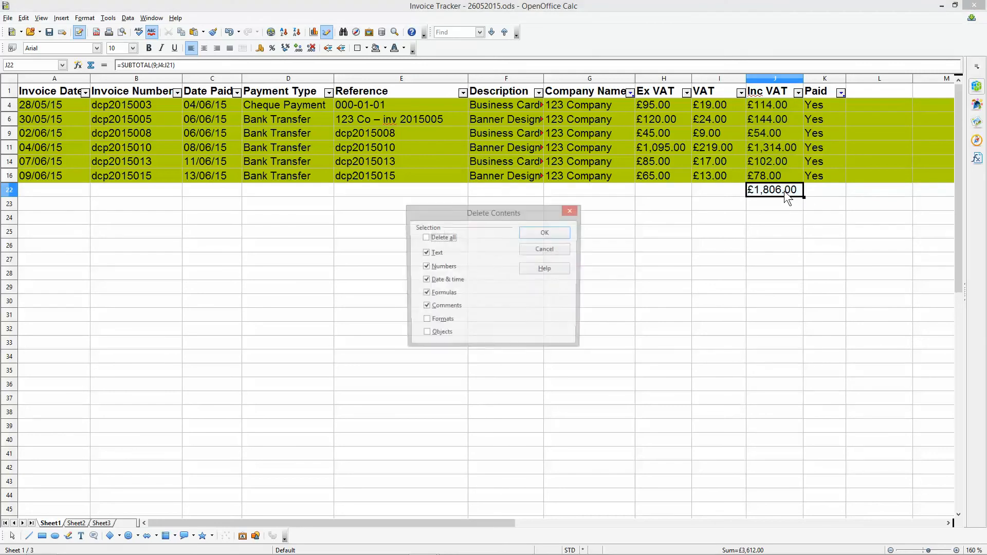
pyautogui.press('Return')
# - Filter the Paid column to "No" and total the unpaid 123 Company invoices in J22 with =SUBTOTAL(9;J2:J21)
pyautogui.click(840, 91)
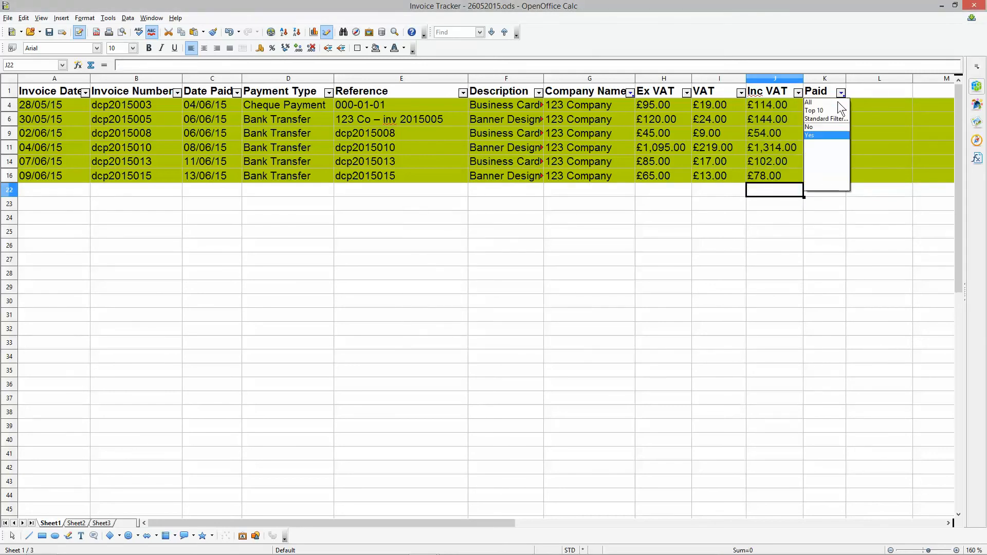
pyautogui.click(818, 127)
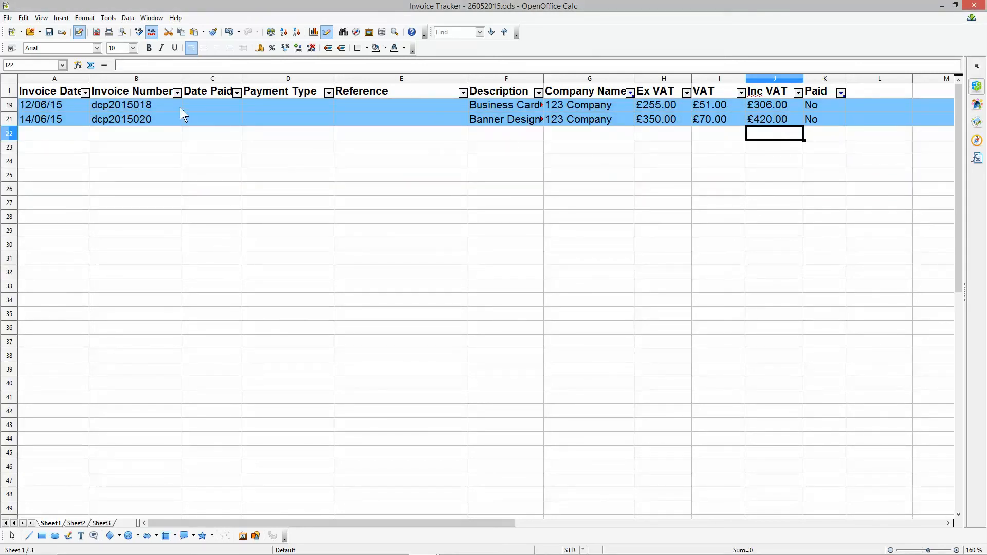
pyautogui.click(91, 65)
pyautogui.press('Return')
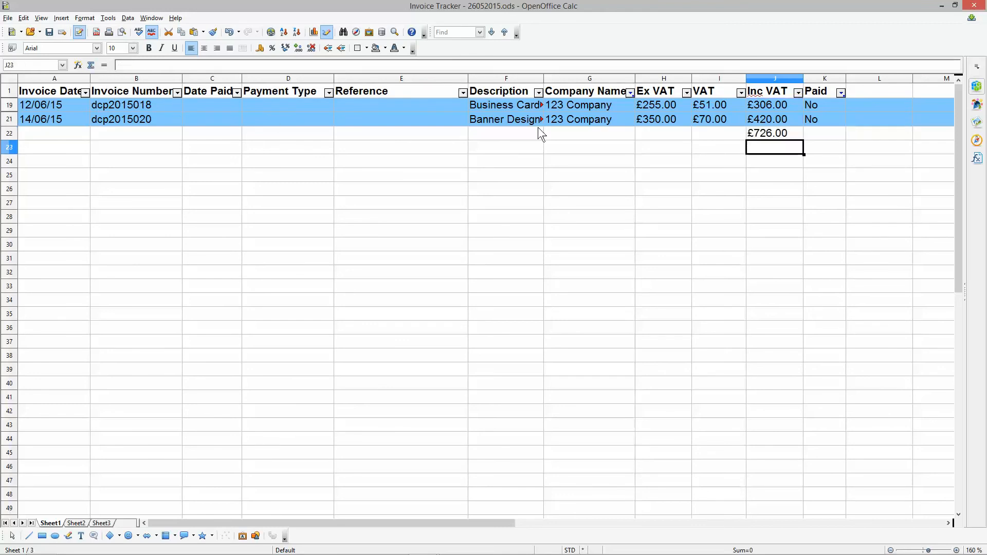
# - Delete the contents of the unpaid-invoice total in J22, keeping the cell's formatting
pyautogui.click(770, 134)
pyautogui.press('BackSpace')
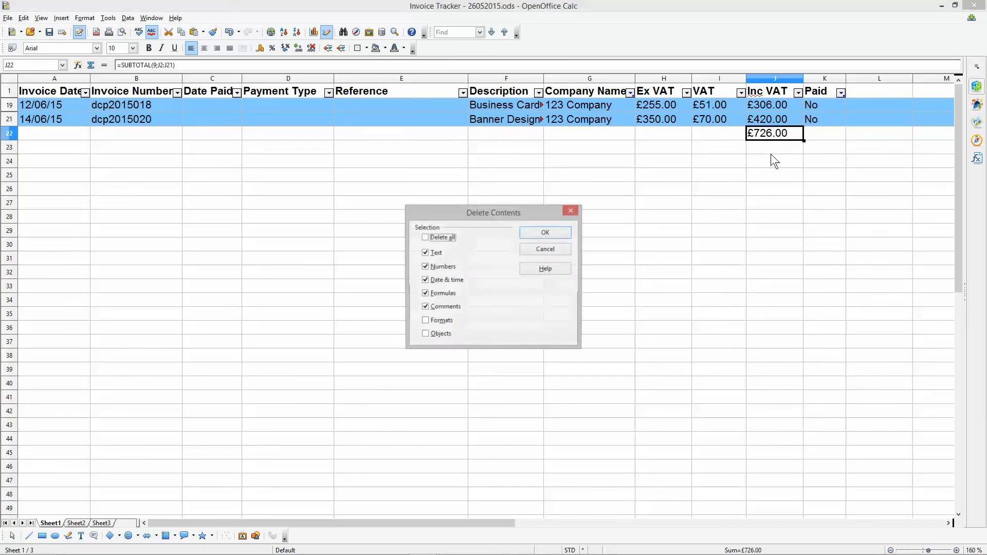
pyautogui.press('Return')
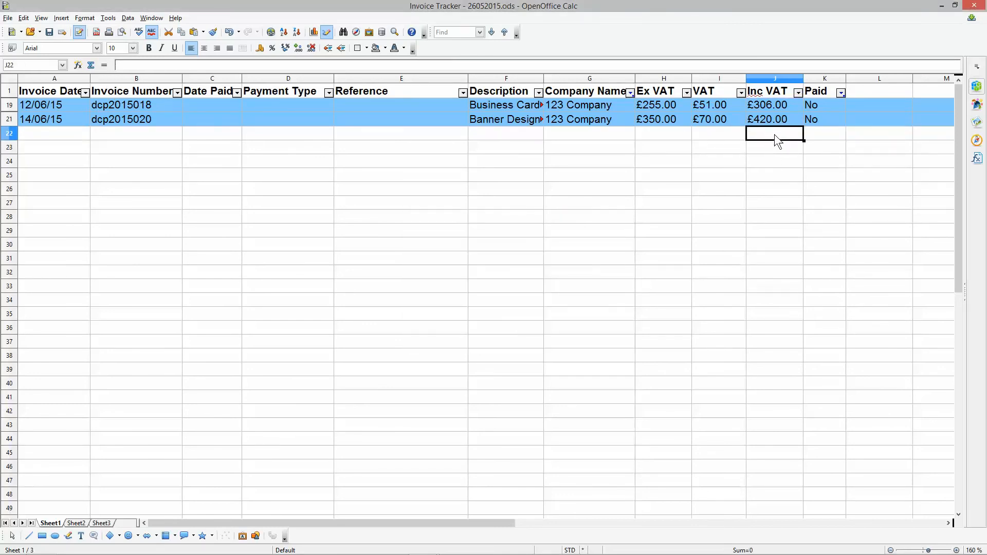
# - Reset the Paid filter to All while keeping the company filter on 123 Company
pyautogui.click(842, 94)
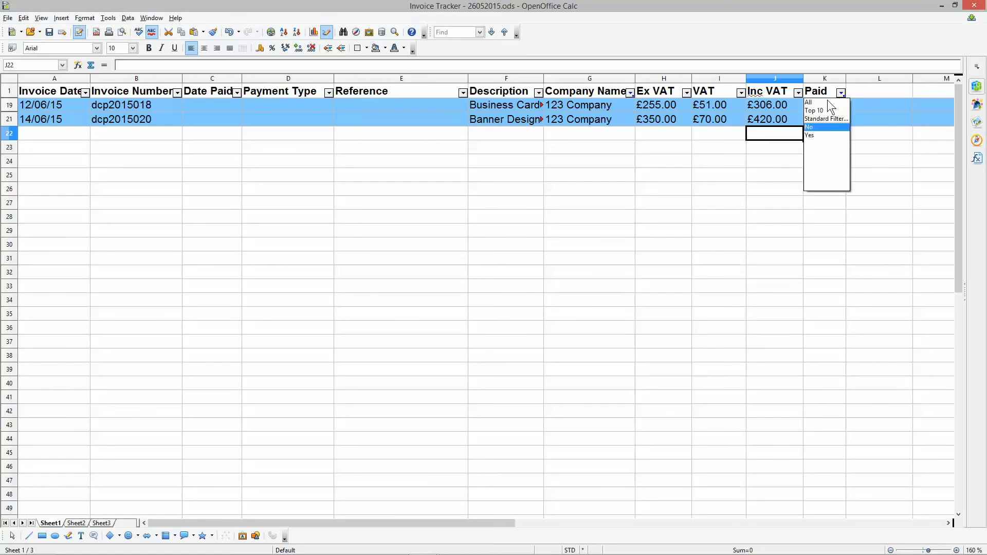
pyautogui.click(816, 112)
pyautogui.click(841, 92)
pyautogui.click(827, 104)
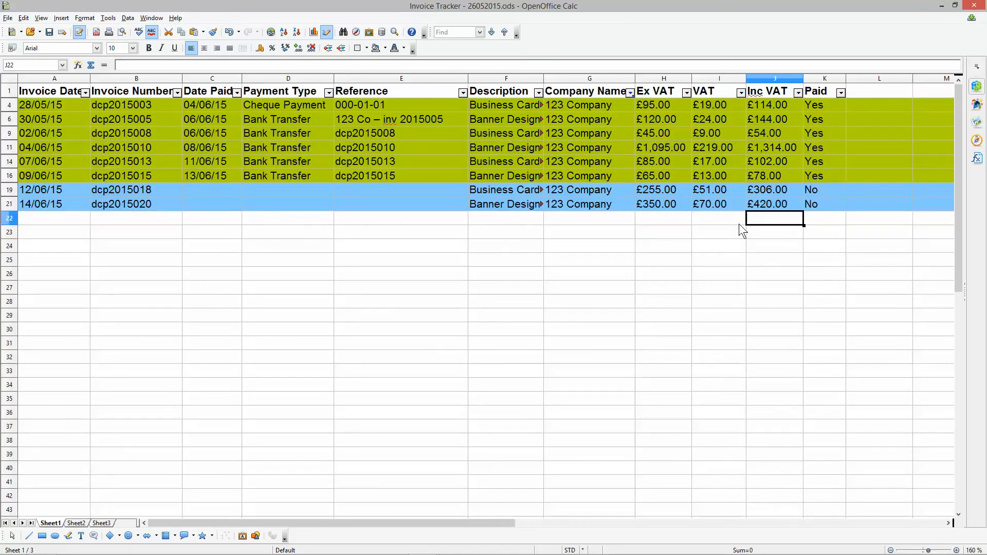
# - View the invoices for ABC Company and XYZ Company by filtering Company Name, and reset that filter to All
pyautogui.click(629, 93)
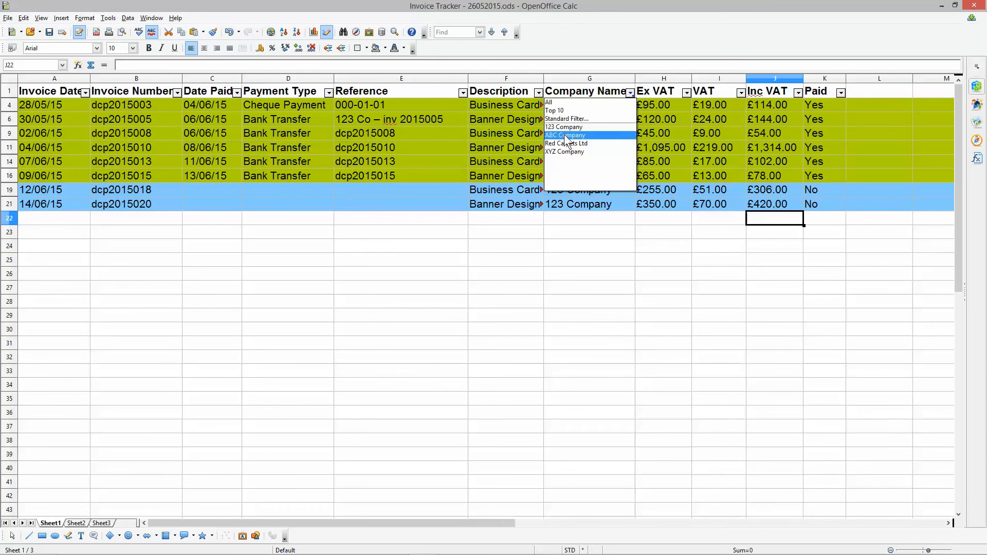
pyautogui.click(567, 136)
pyautogui.click(630, 92)
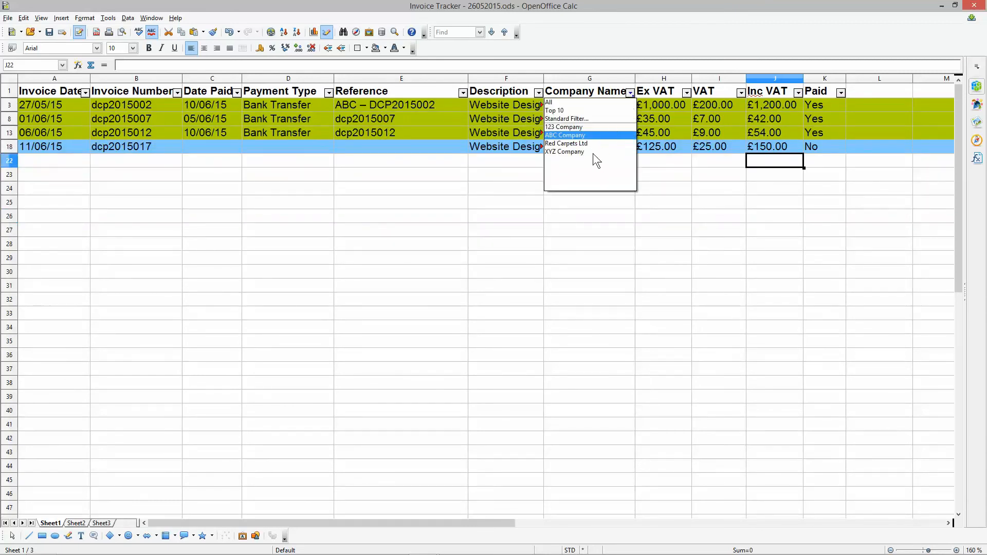
pyautogui.click(593, 153)
pyautogui.click(630, 93)
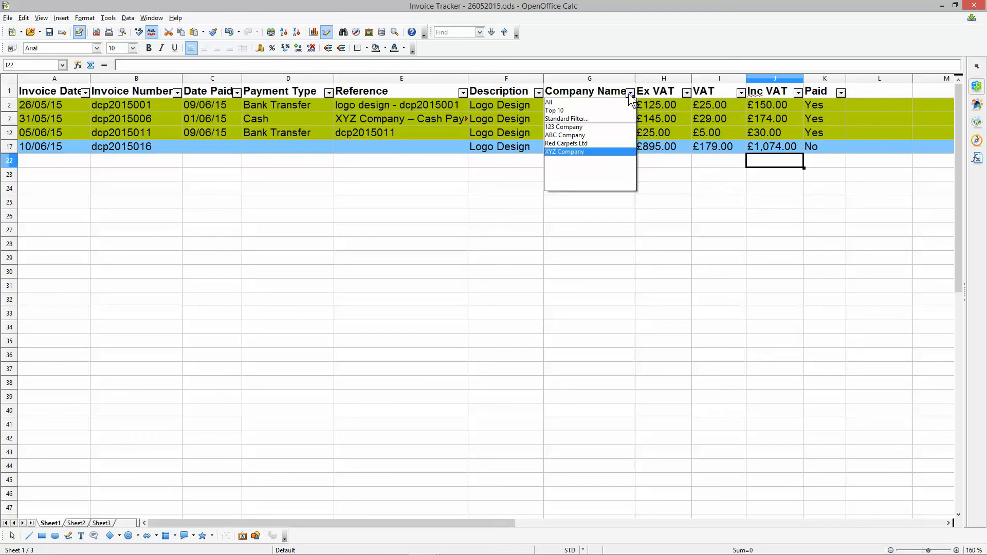
pyautogui.click(563, 104)
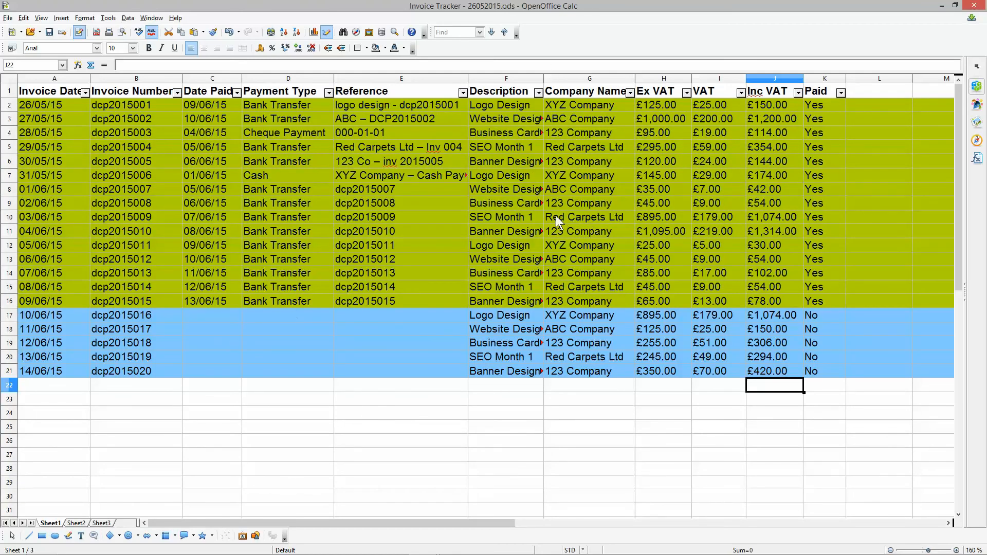
# - View the invoices by Payment Type for Bank Transfer, Cash and Cheque Payment, and reset that filter to All
pyautogui.click(328, 92)
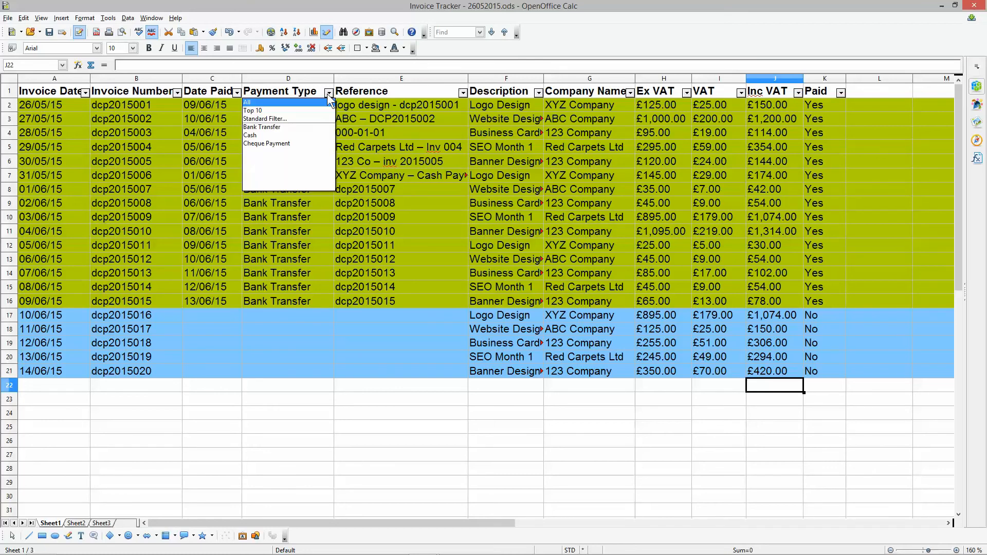
pyautogui.click(281, 128)
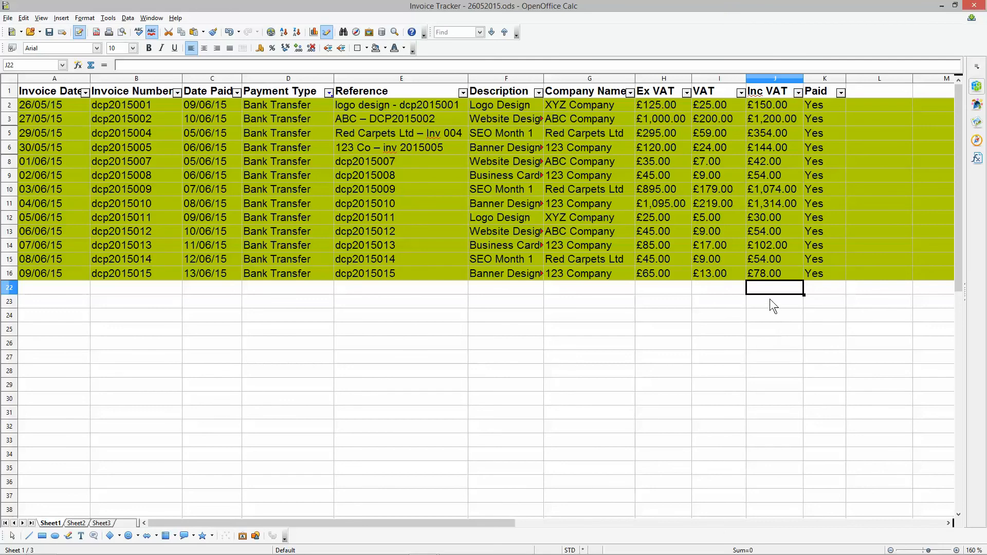
pyautogui.click(329, 92)
pyautogui.click(265, 136)
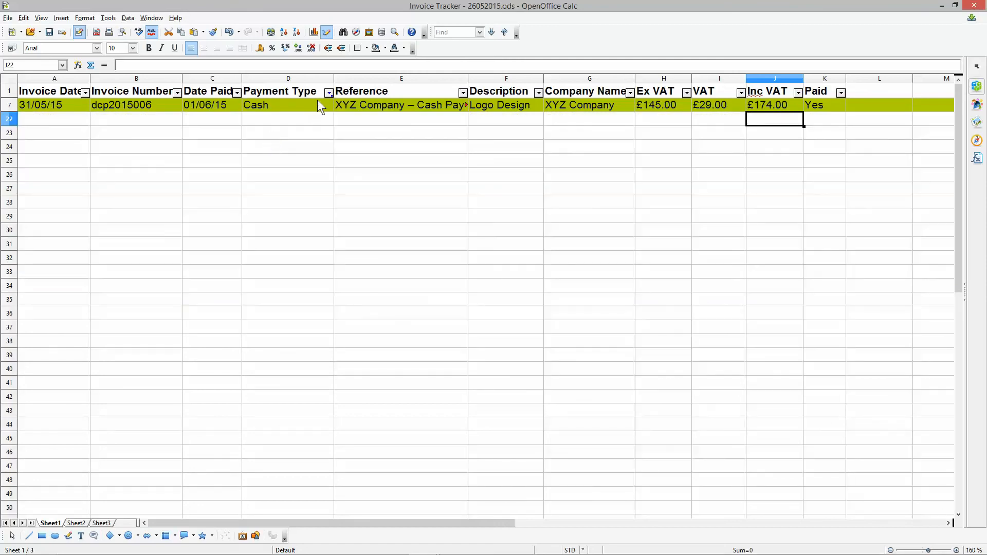
pyautogui.click(329, 92)
pyautogui.click(292, 146)
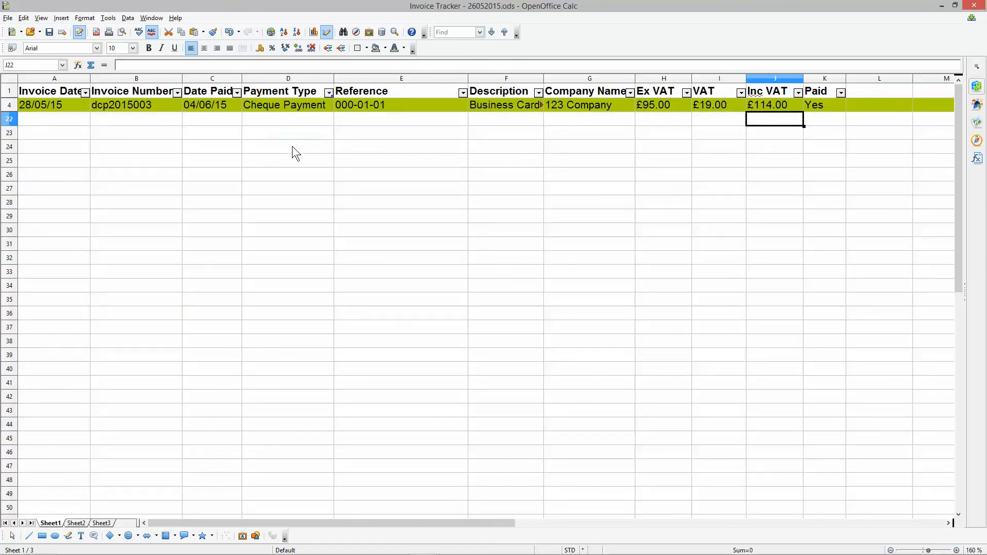
pyautogui.click(329, 92)
pyautogui.click(305, 104)
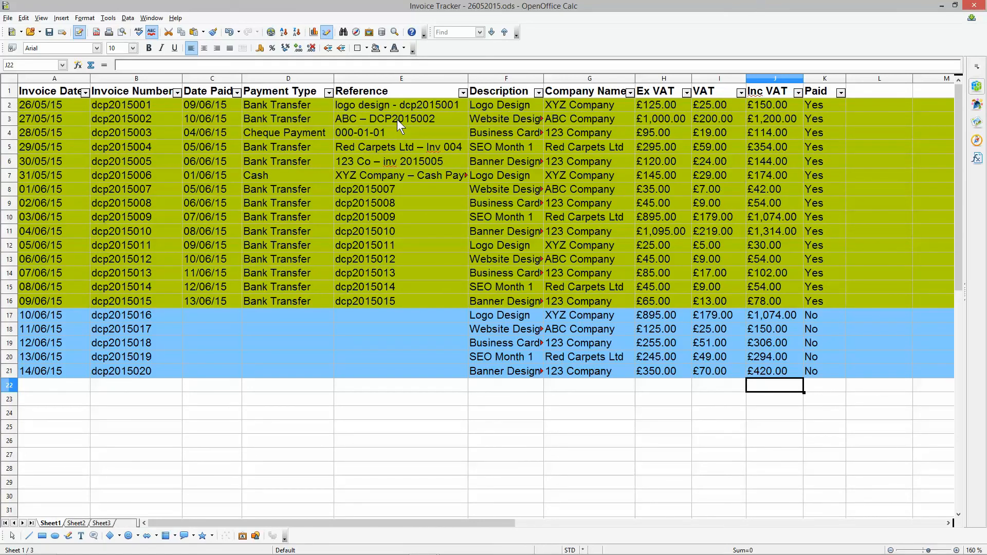
pyautogui.click(839, 93)
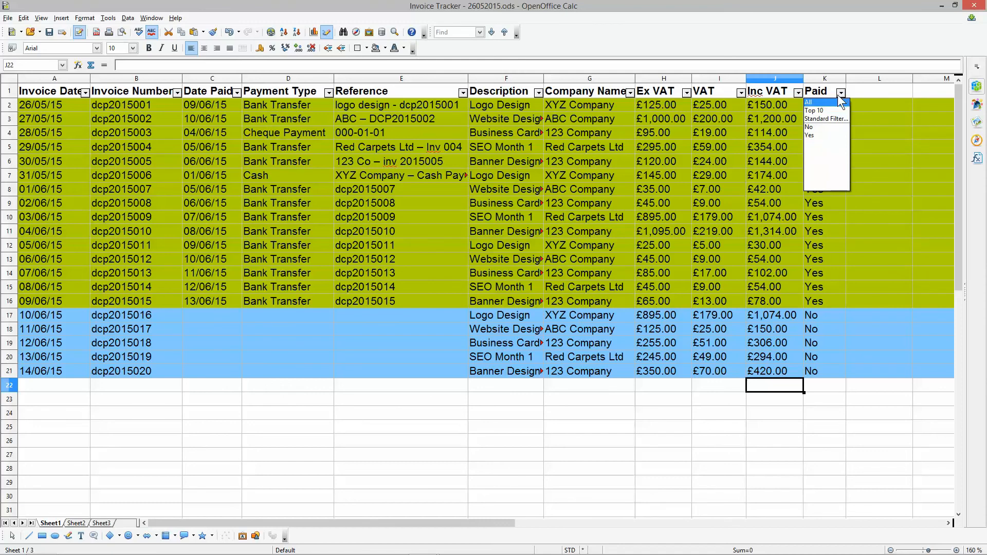
pyautogui.click(717, 215)
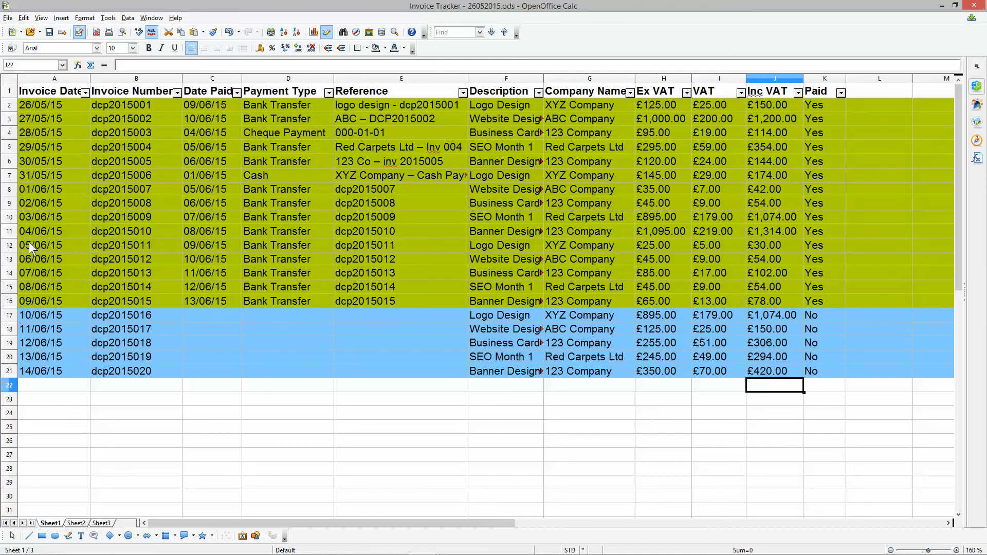
# - Fill row 11 for invoice dcp2015010 with the light blue unpaid colour and set its Paid status to No
pyautogui.click(9, 231)
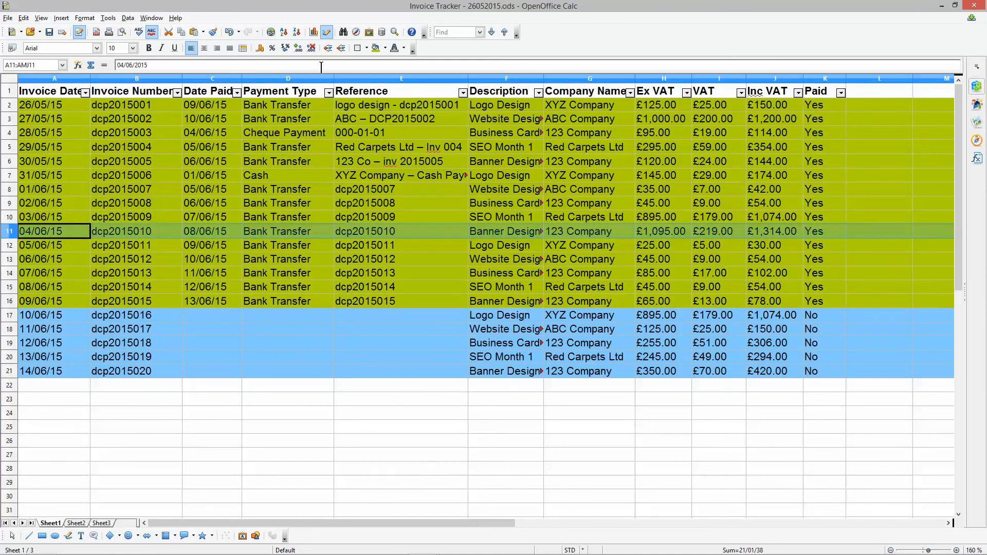
pyautogui.click(384, 49)
pyautogui.click(423, 187)
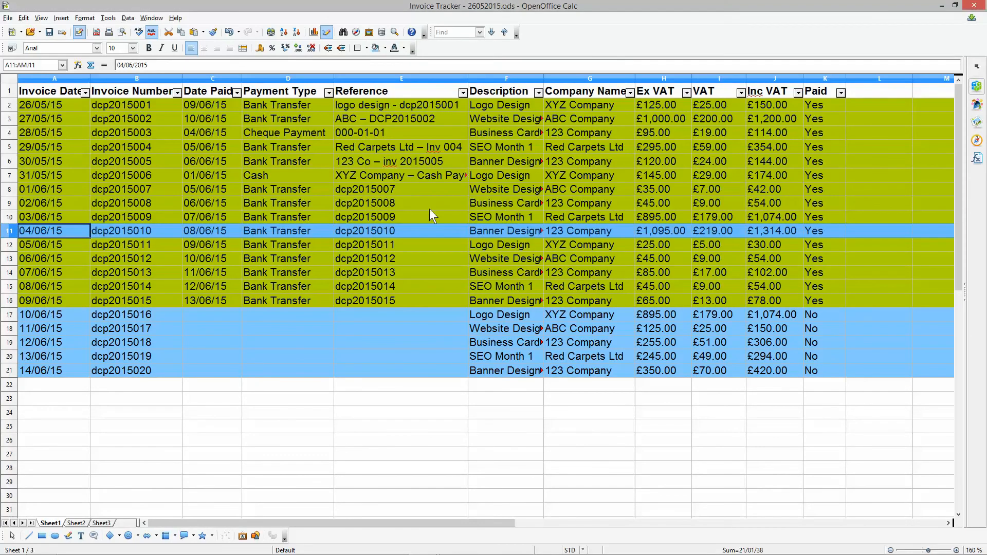
pyautogui.click(811, 233)
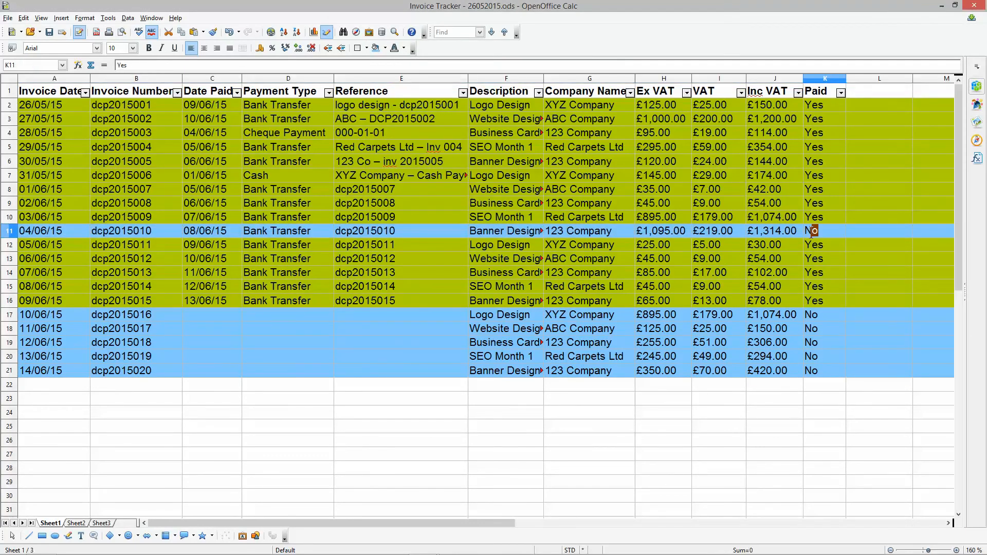
pyautogui.write('No')
pyautogui.click(722, 290)
# - Delete the date paid, payment type and reference of invoice dcp2015010 in C11:E11, keeping the cells' formatting
pyautogui.moveTo(223, 233); pyautogui.dragTo(342, 234)
pyautogui.press('Delete')
pyautogui.press('Return')
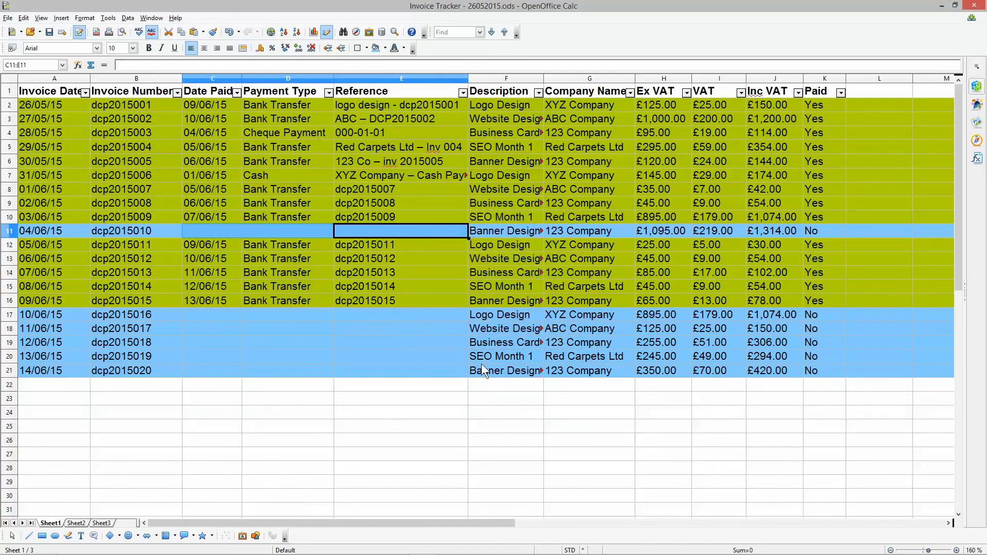
# - Compare the date paid, payment type and reference entries of the paid invoices with the unpaid invoice in row 11
pyautogui.click(486, 370)
pyautogui.moveTo(214, 109); pyautogui.dragTo(375, 215)
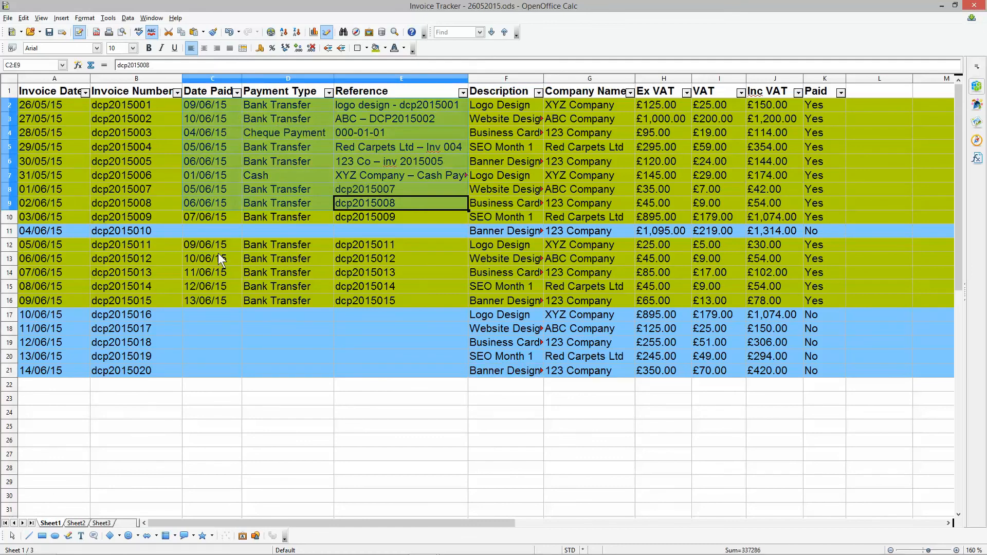
pyautogui.moveTo(224, 256); pyautogui.dragTo(378, 302)
pyautogui.click(9, 233)
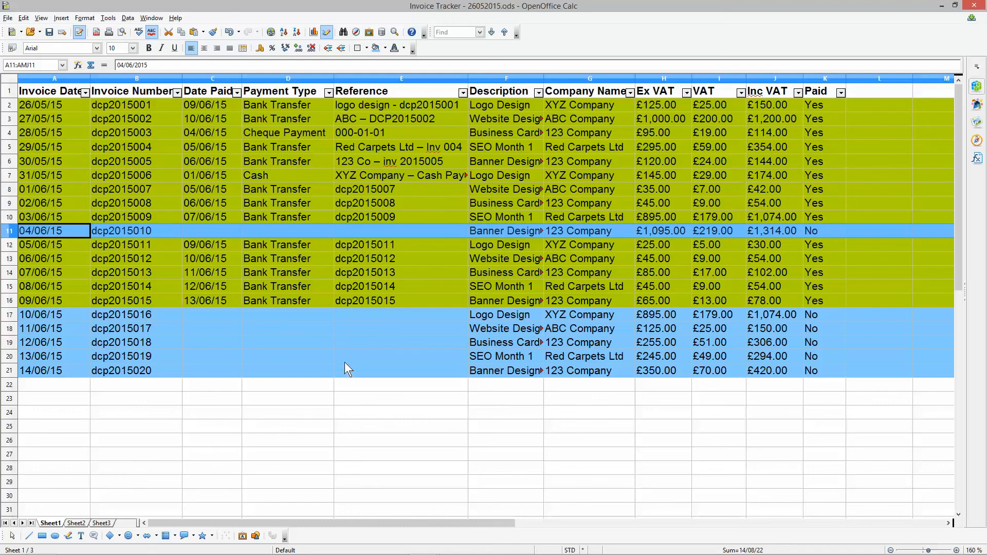
pyautogui.click(49, 106)
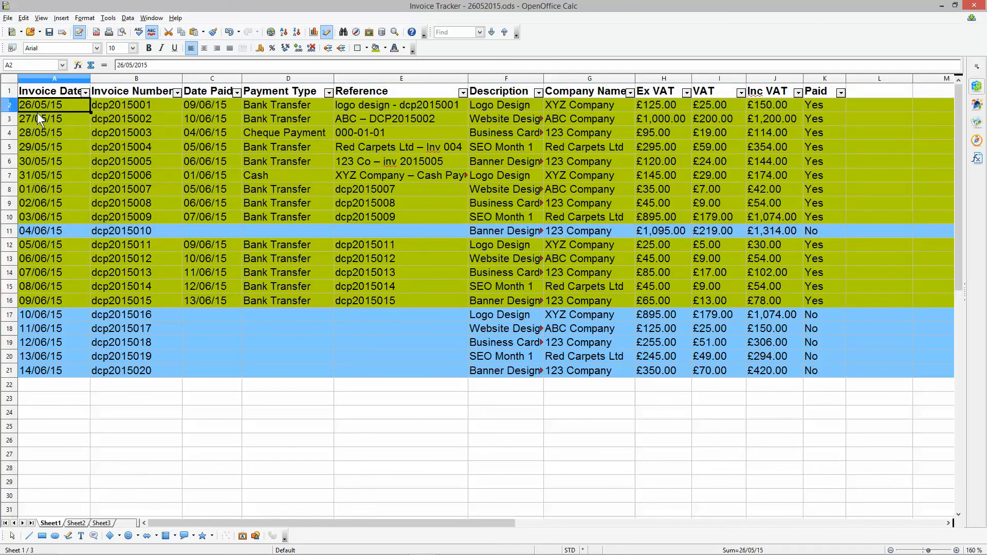
pyautogui.moveTo(40, 233); pyautogui.dragTo(807, 229)
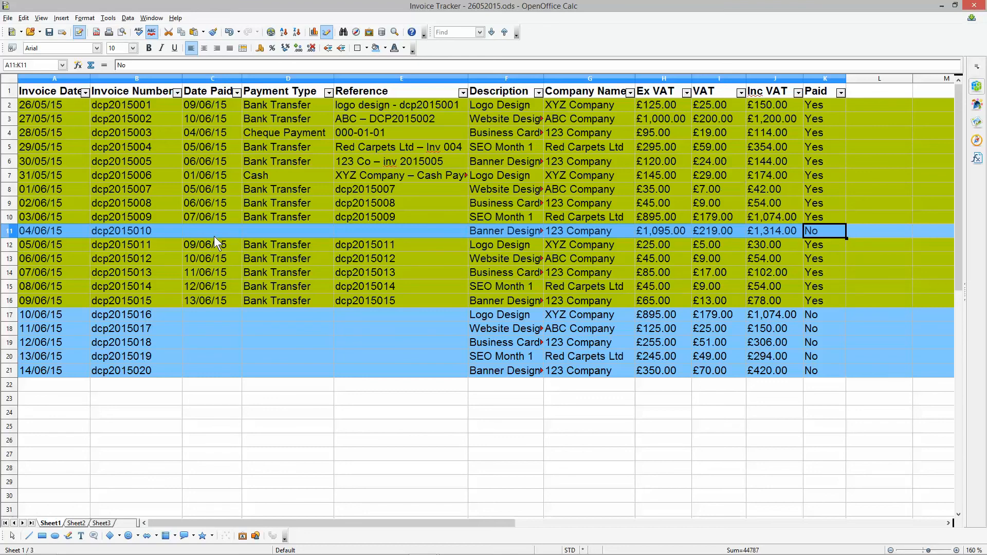
# - Undo the deleted payment details, the changed Paid status and the light blue fill of row 11
pyautogui.hotkey('ctrl', 'z')
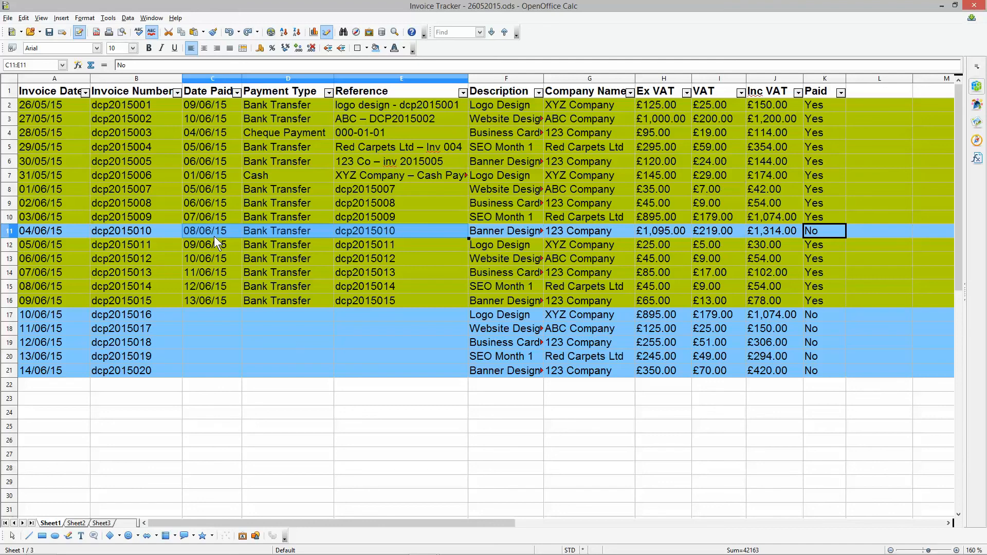
pyautogui.hotkey('ctrl', 'z')
pyautogui.hotkey('ctrl', 'z')
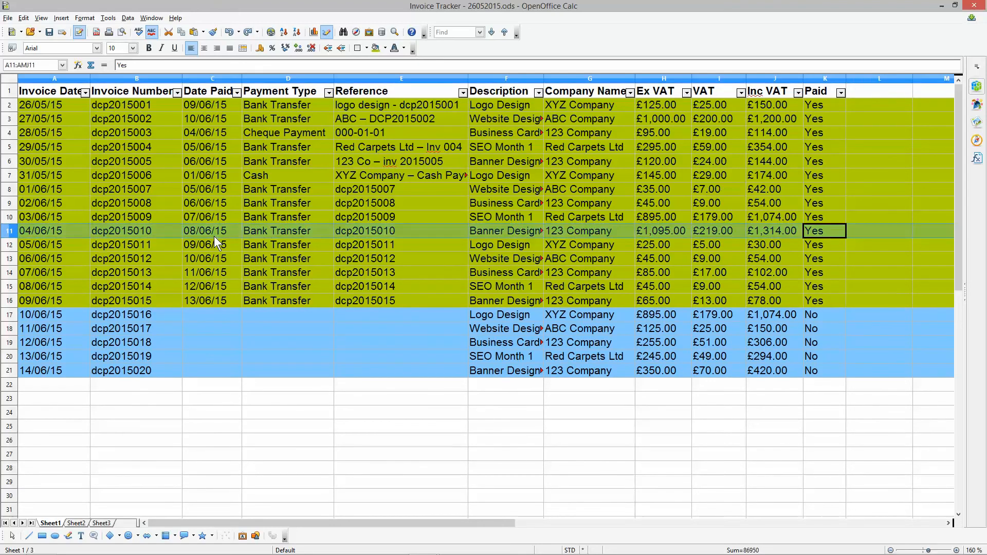
# - Save the invoice tracker spreadsheet
pyautogui.click(812, 231)
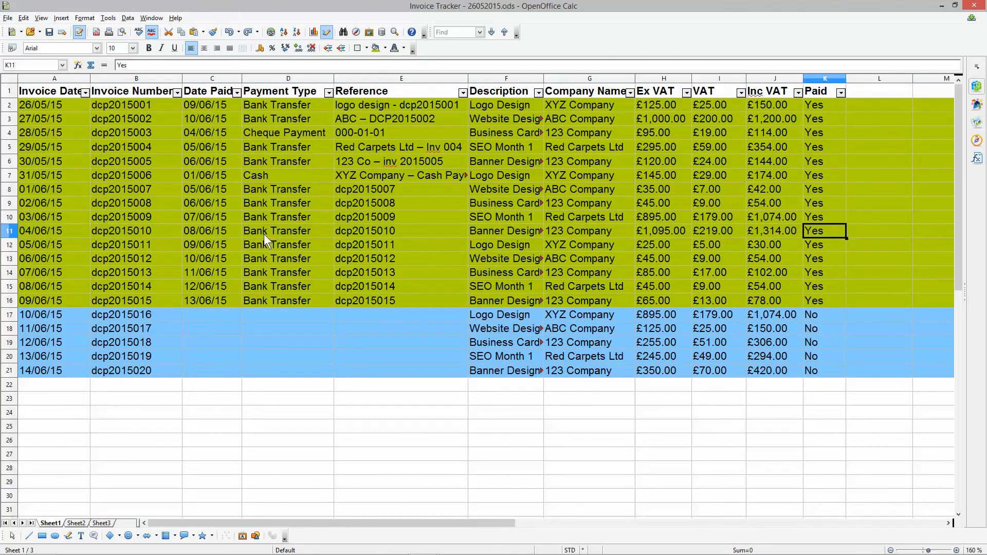
pyautogui.click(49, 31)
# - Review the VAT amounts in H2:J21, the empty rows below the invoices, and the paid invoices in A2:K16
pyautogui.moveTo(670, 103); pyautogui.dragTo(781, 360)
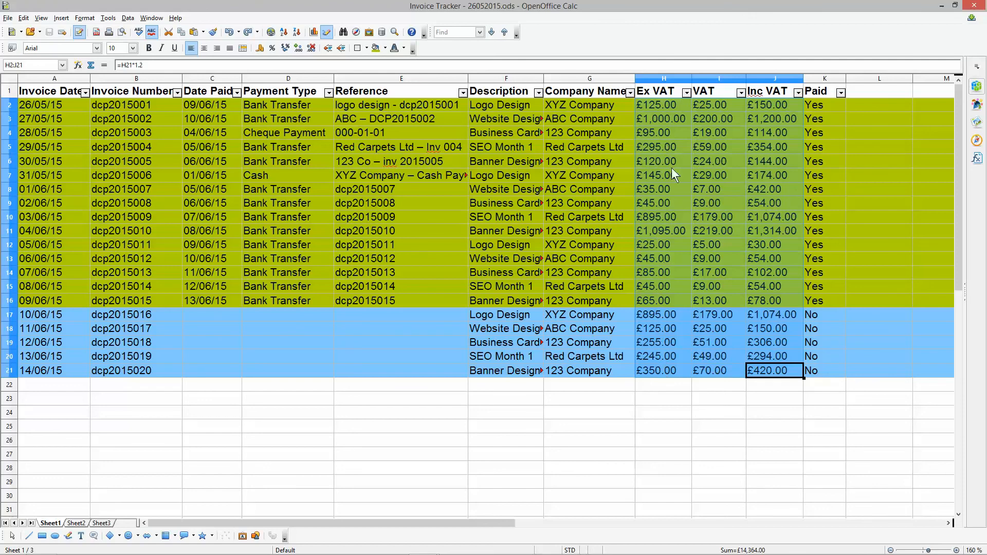
pyautogui.click(667, 106)
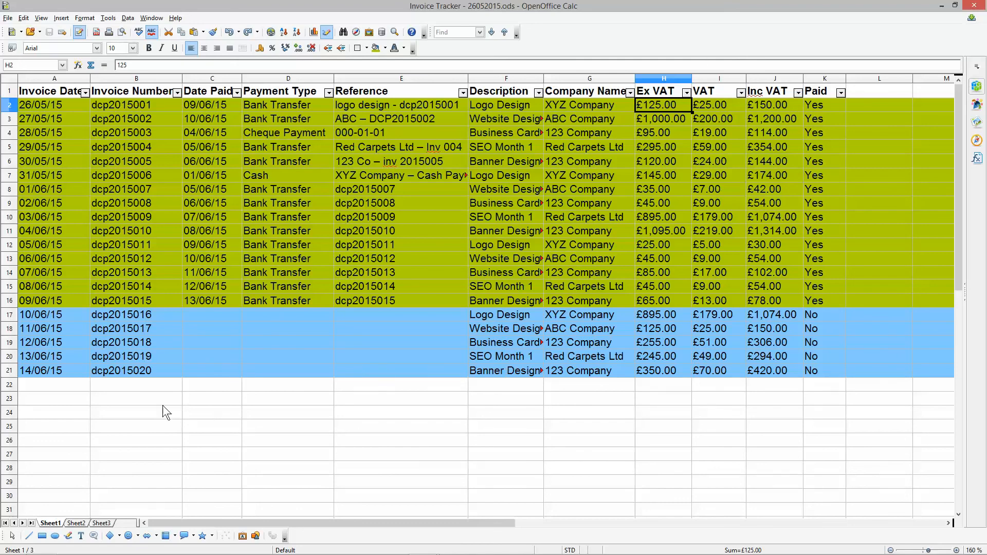
pyautogui.scroll(-20, 162, 405)
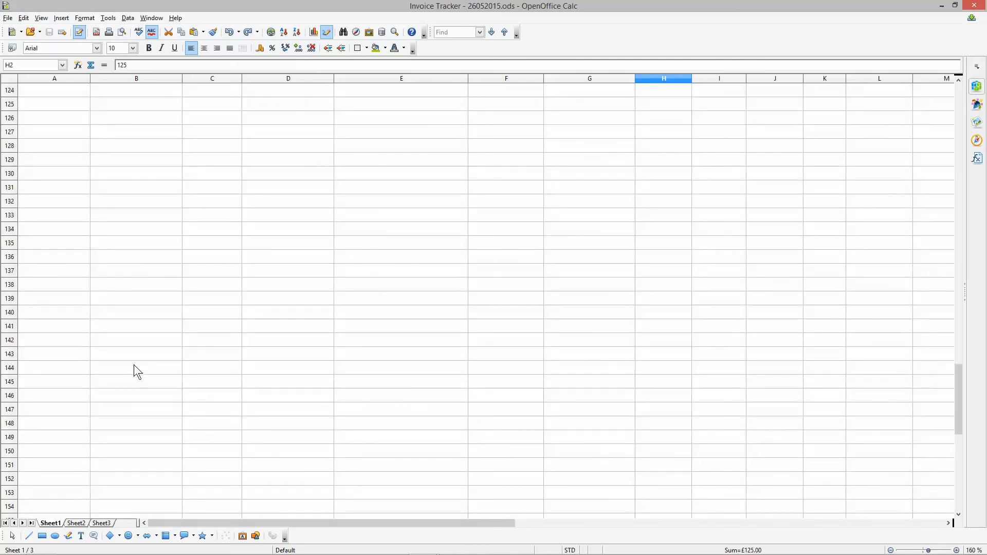
pyautogui.scroll(-20, 134, 366)
pyautogui.scroll(20, 134, 365)
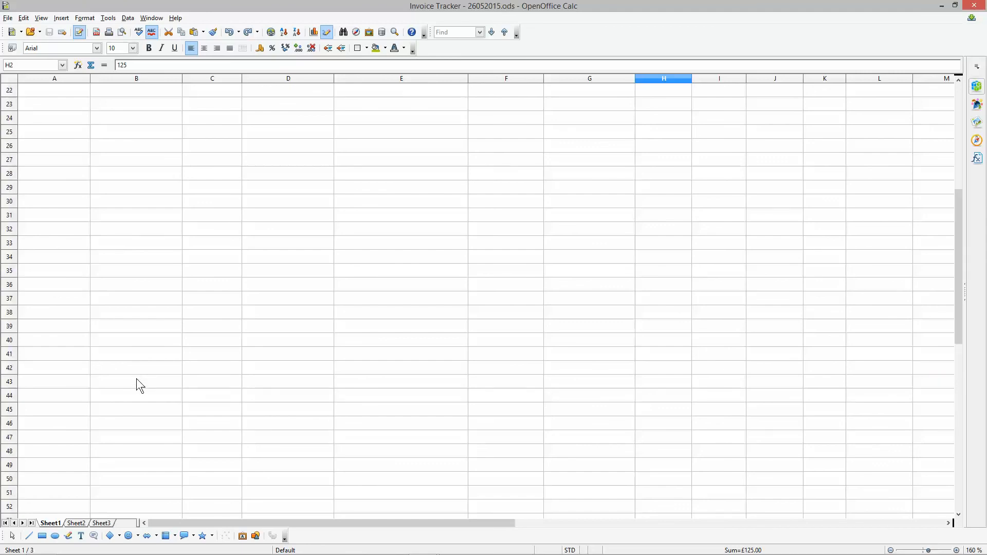
pyautogui.scroll(13, 137, 378)
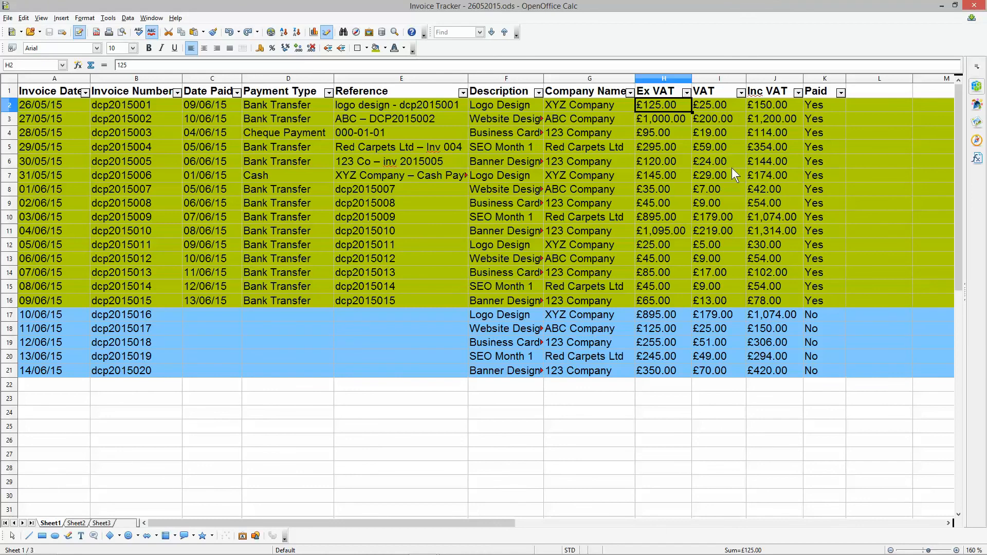
pyautogui.moveTo(58, 106); pyautogui.dragTo(808, 298)
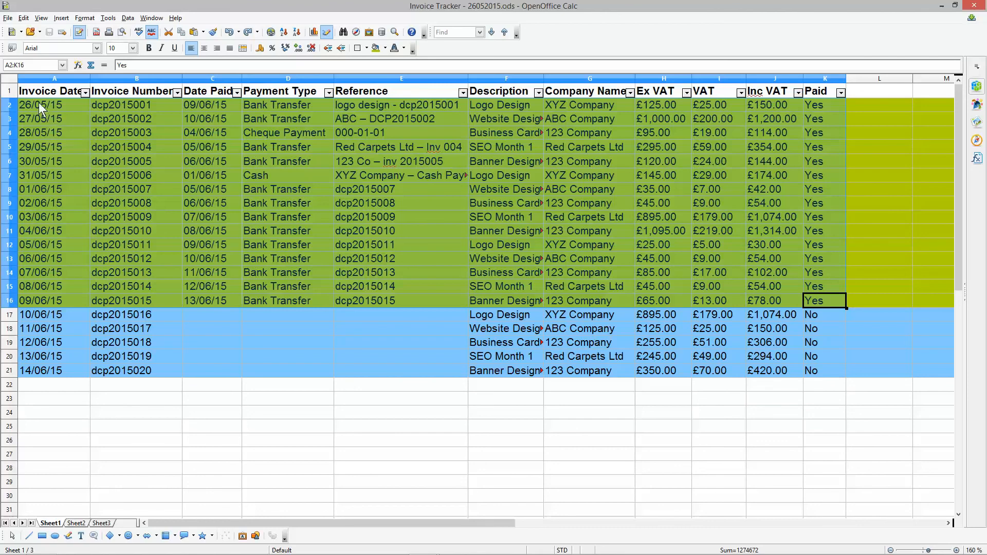
pyautogui.moveTo(50, 106)
pyautogui.mouseDown()
pyautogui.moveTo(811, 103)
pyautogui.moveTo(352, 119)
pyautogui.moveTo(51, 106)
pyautogui.mouseUp()
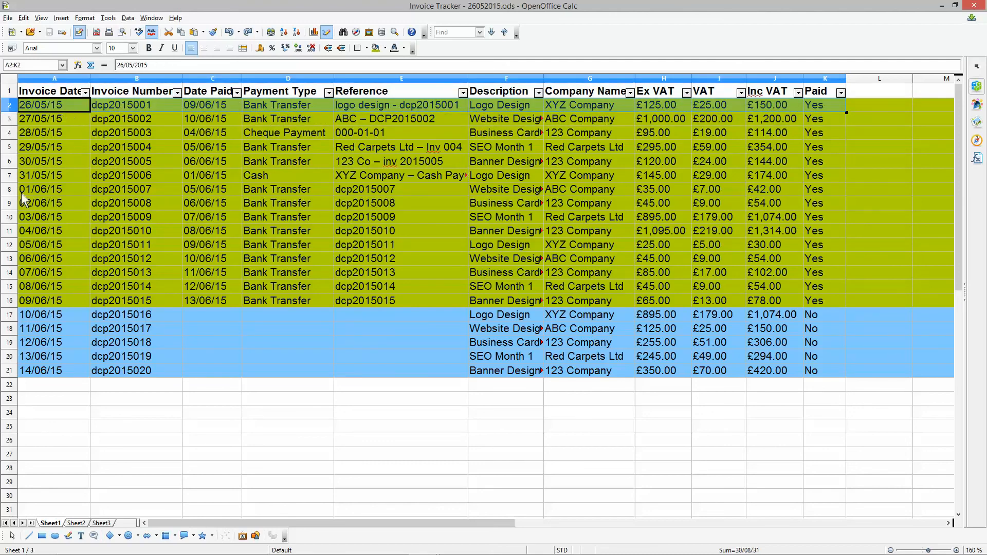